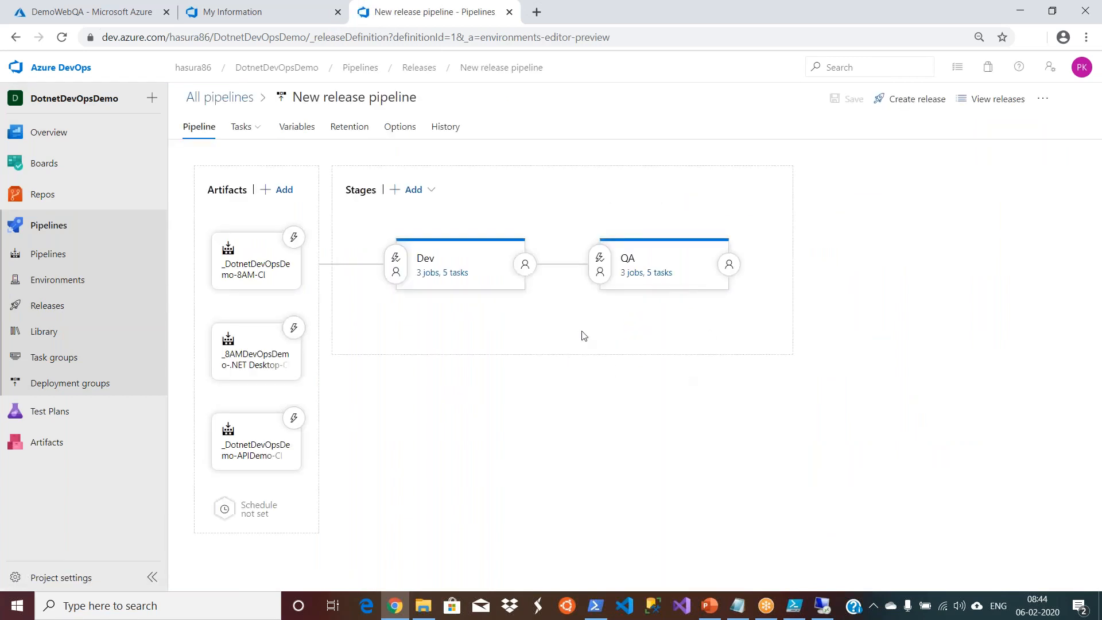
Step: Show QA's IIS Deployment job (DemoDeploymentQA, tag 'web') and open Deployment groups in a new tab
left_click(634, 280)
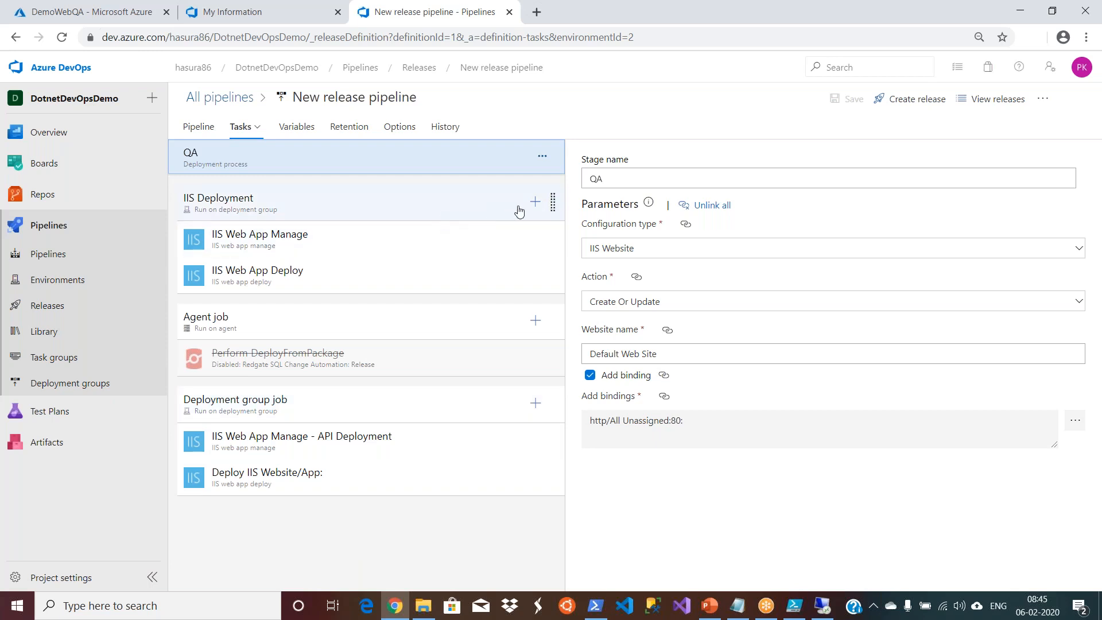
left_click(413, 206)
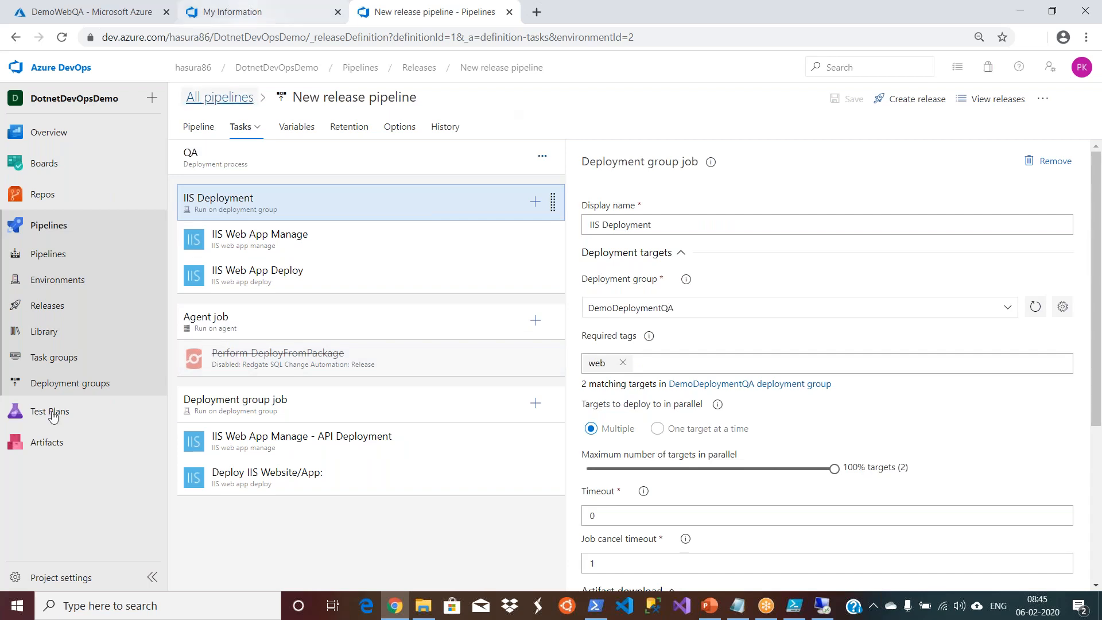
right_click(86, 389)
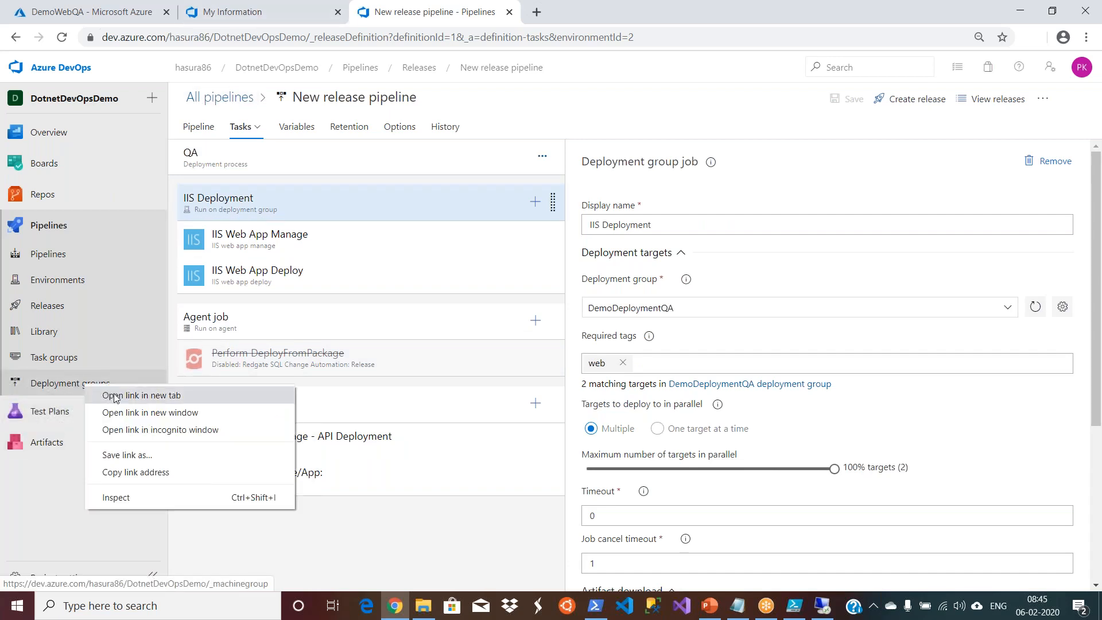
left_click(109, 394)
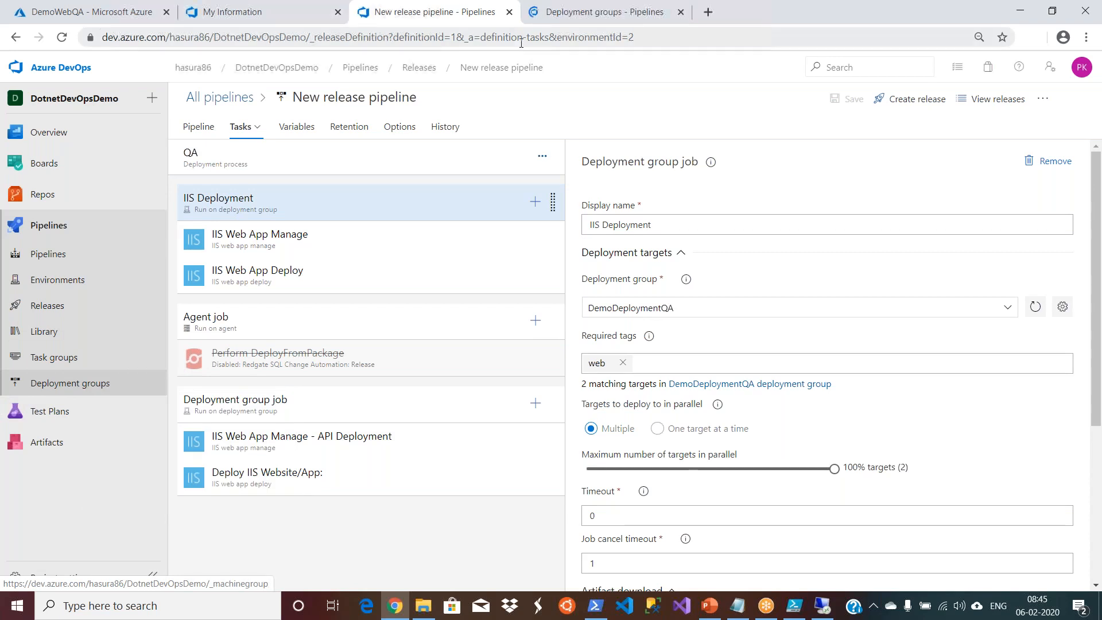
left_click(550, 17)
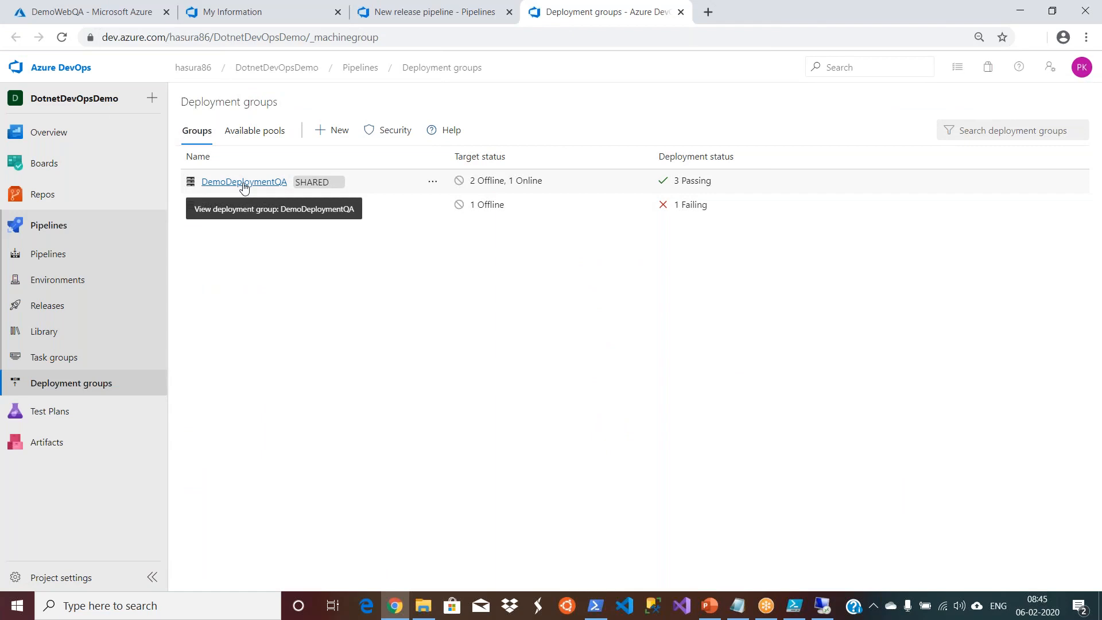
left_click(244, 182)
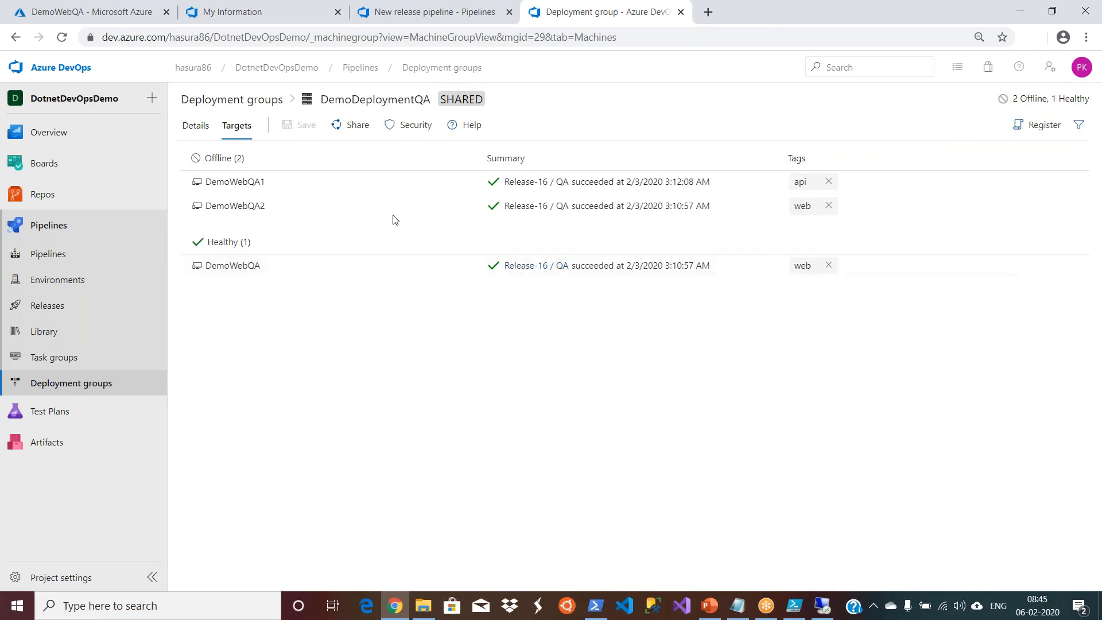
left_click(370, 15)
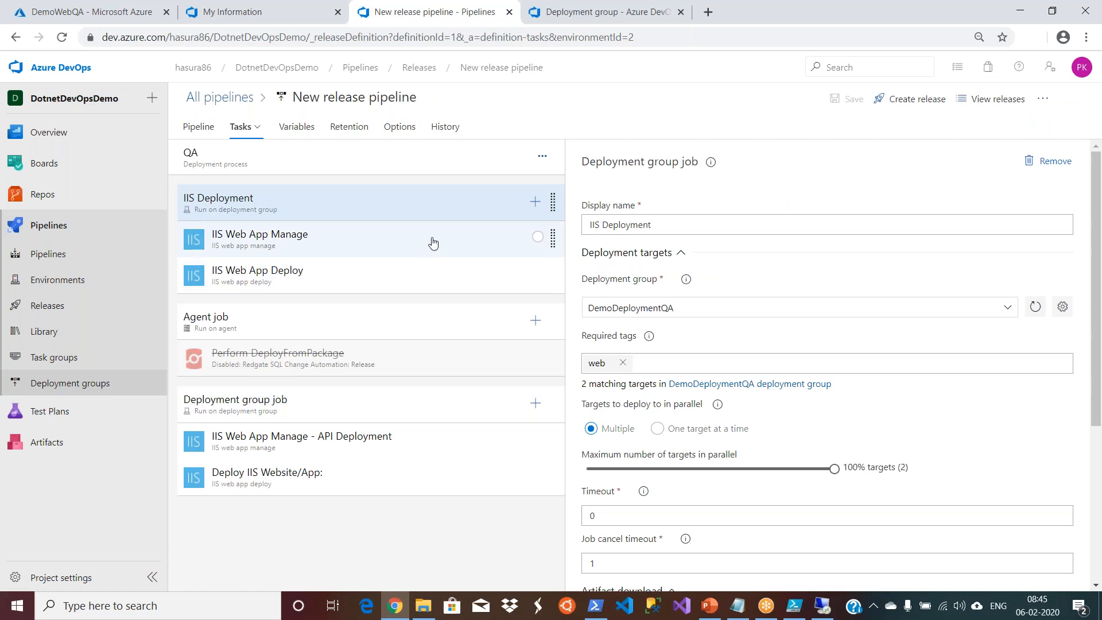
Step: Add the PowerShell task, found by searching 'power', to IIS Deployment and open it
left_click(535, 202)
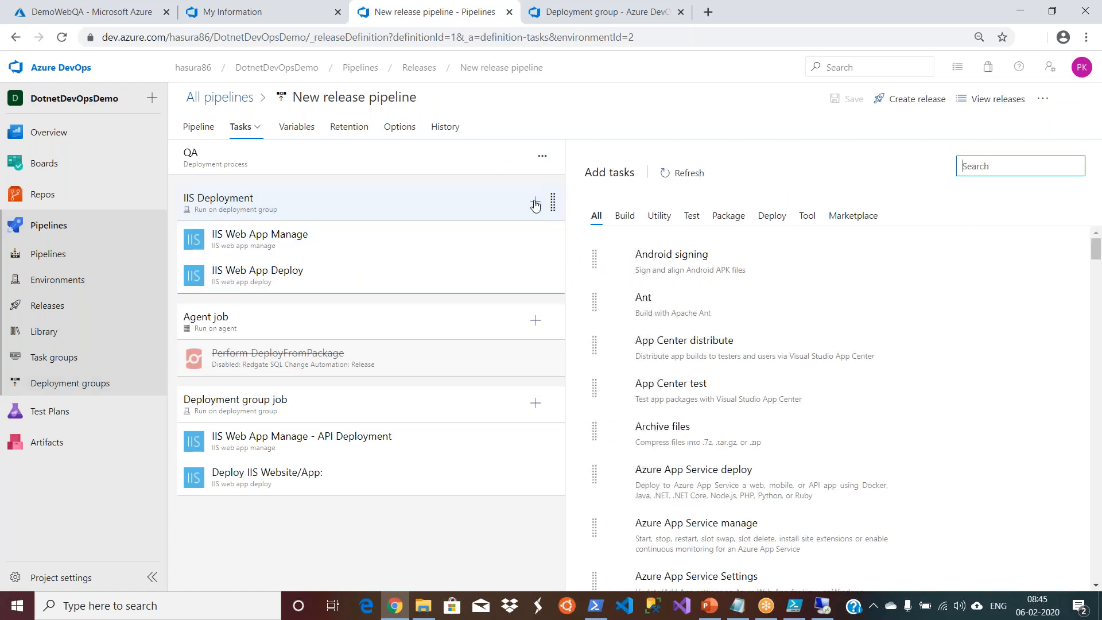
type("p")
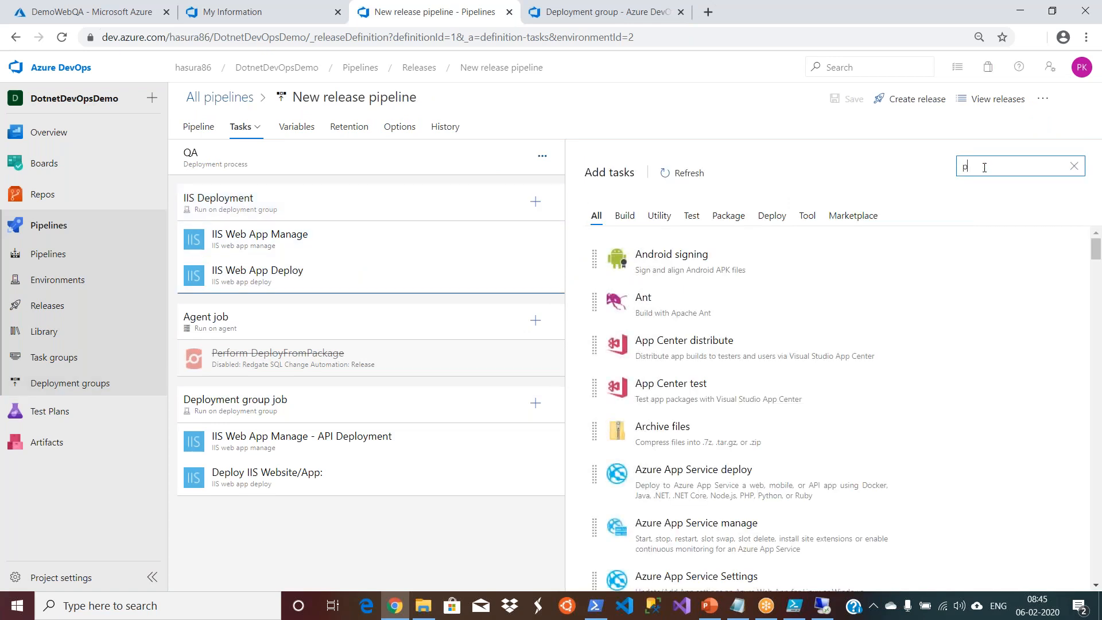
type("ower")
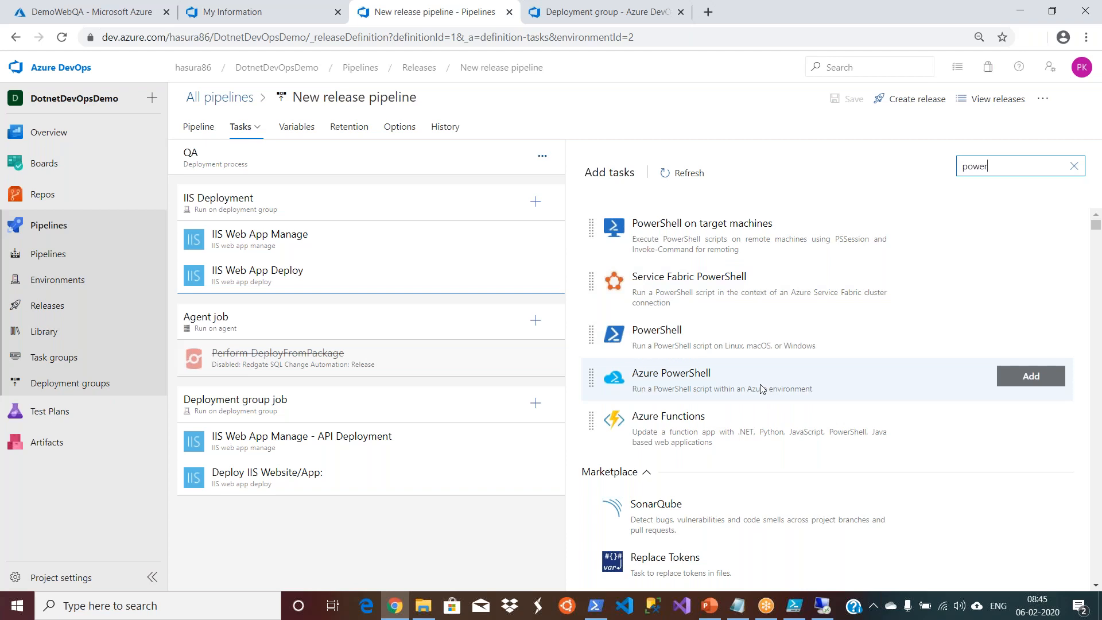
left_click(750, 342)
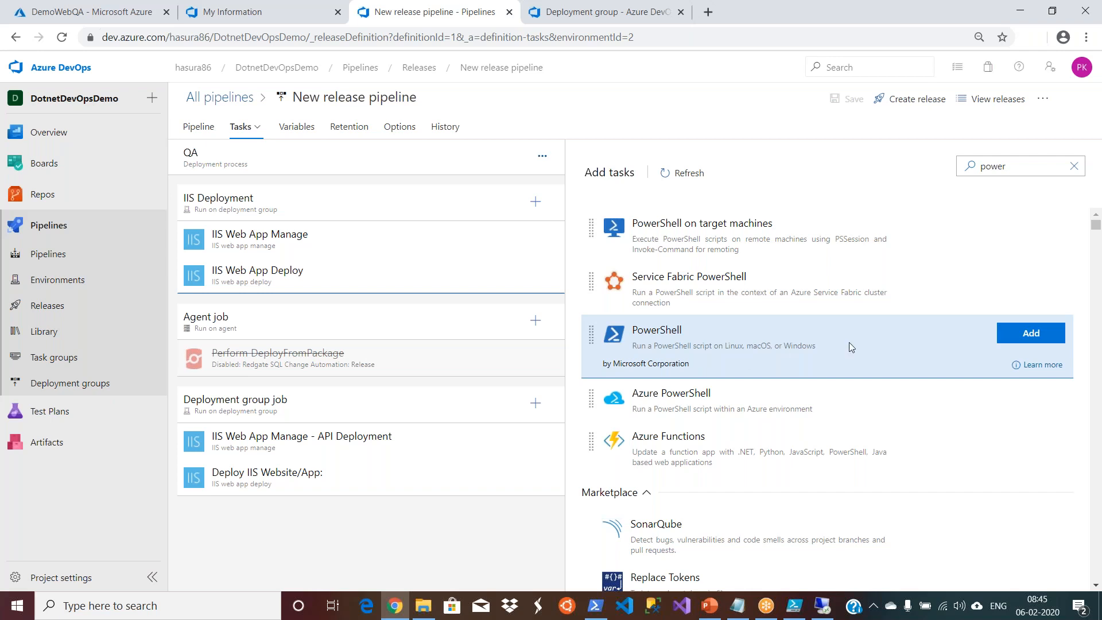
left_click(1015, 340)
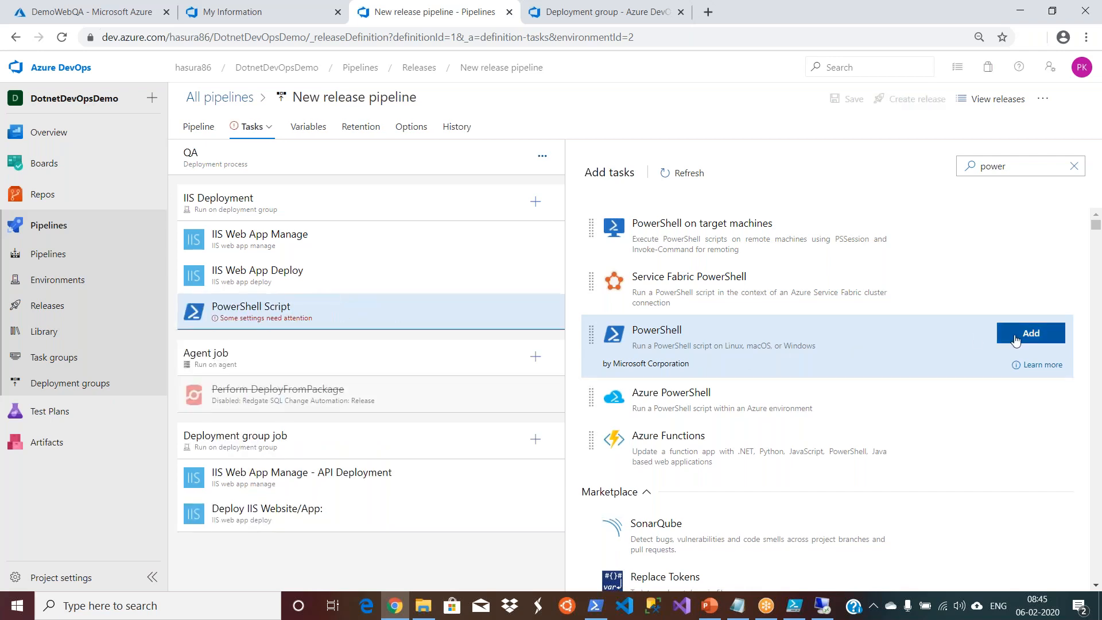
left_click(413, 312)
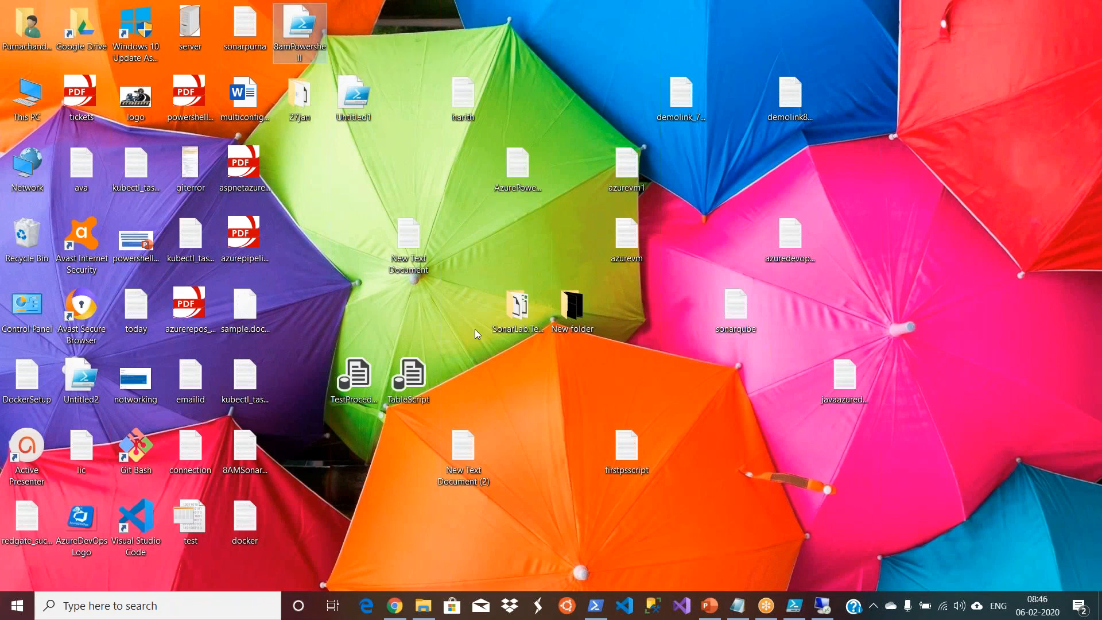
Step: Minimize the remote desktop session and return to the release pipeline browser window
left_click(817, 602)
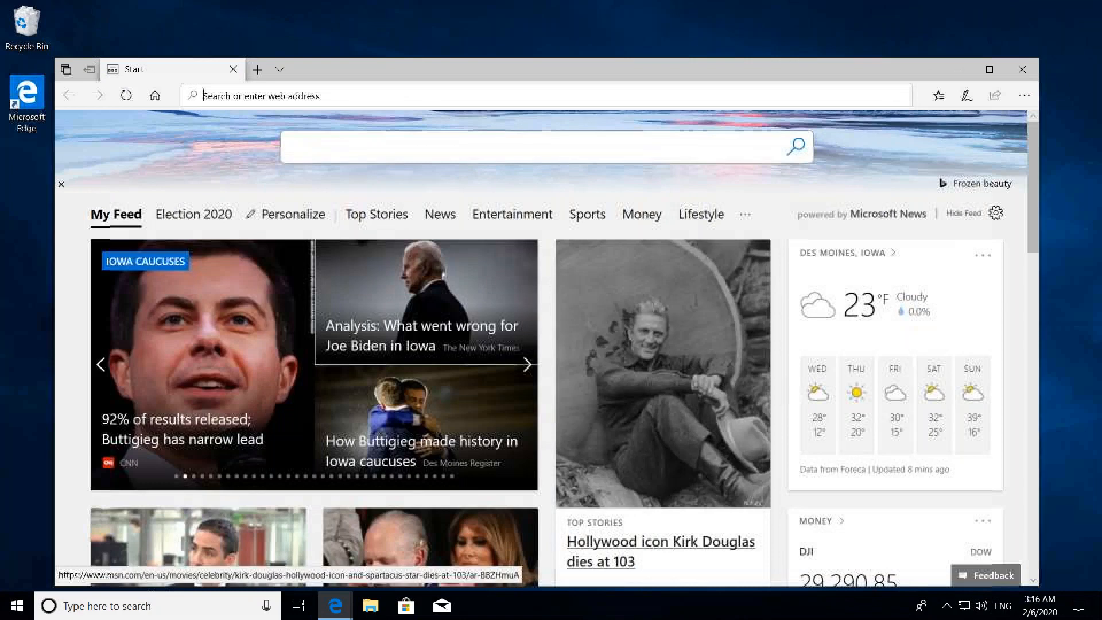
left_click(771, 9)
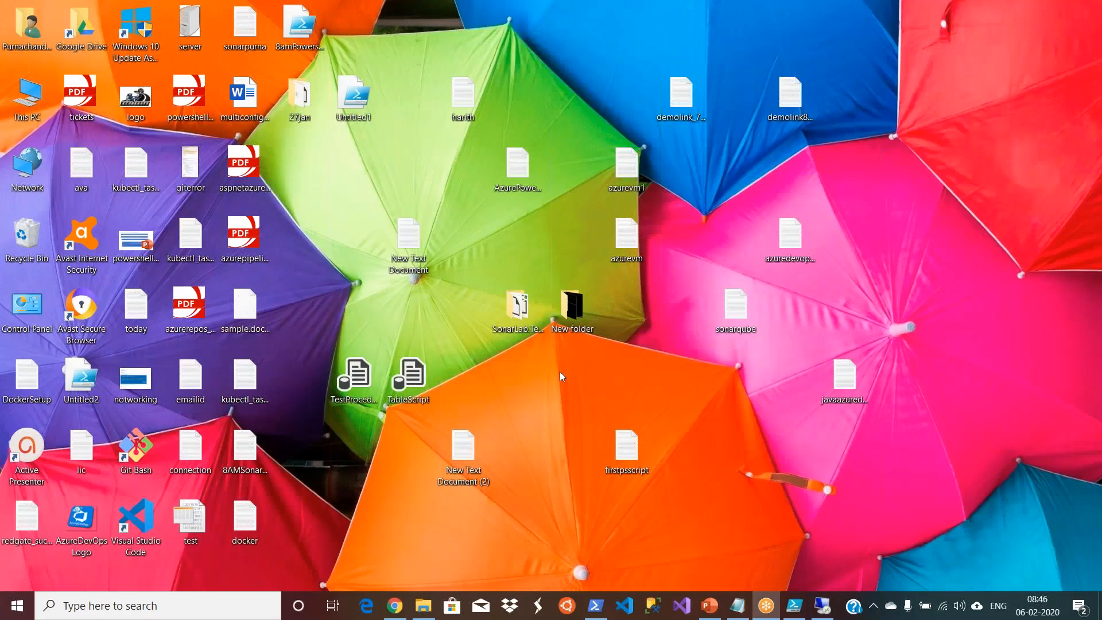
left_click(390, 609)
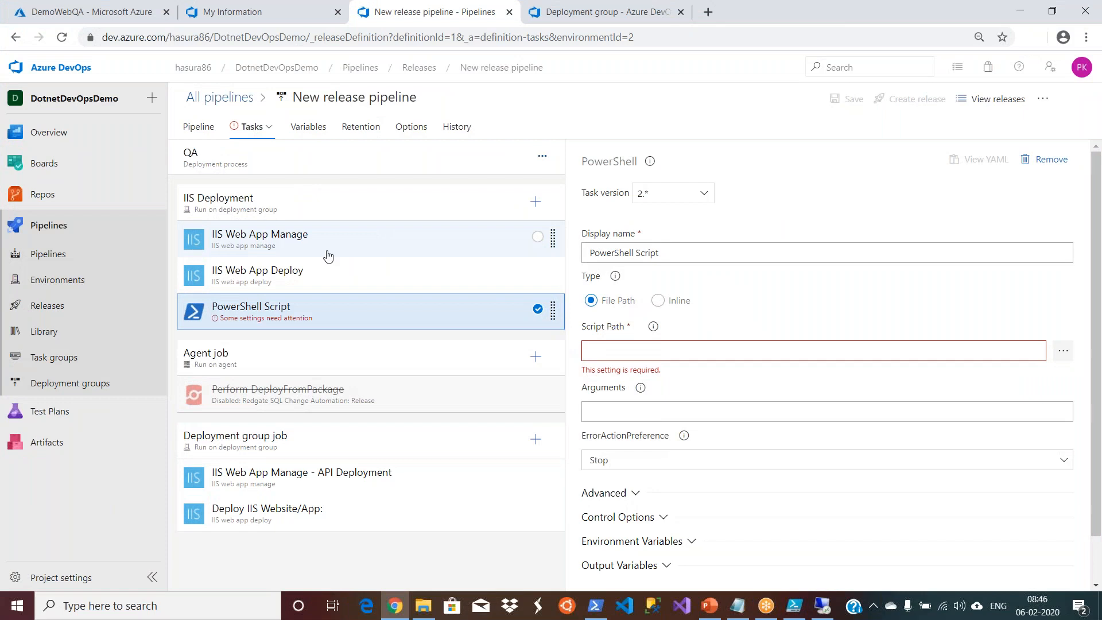
left_click(537, 205)
type("copy")
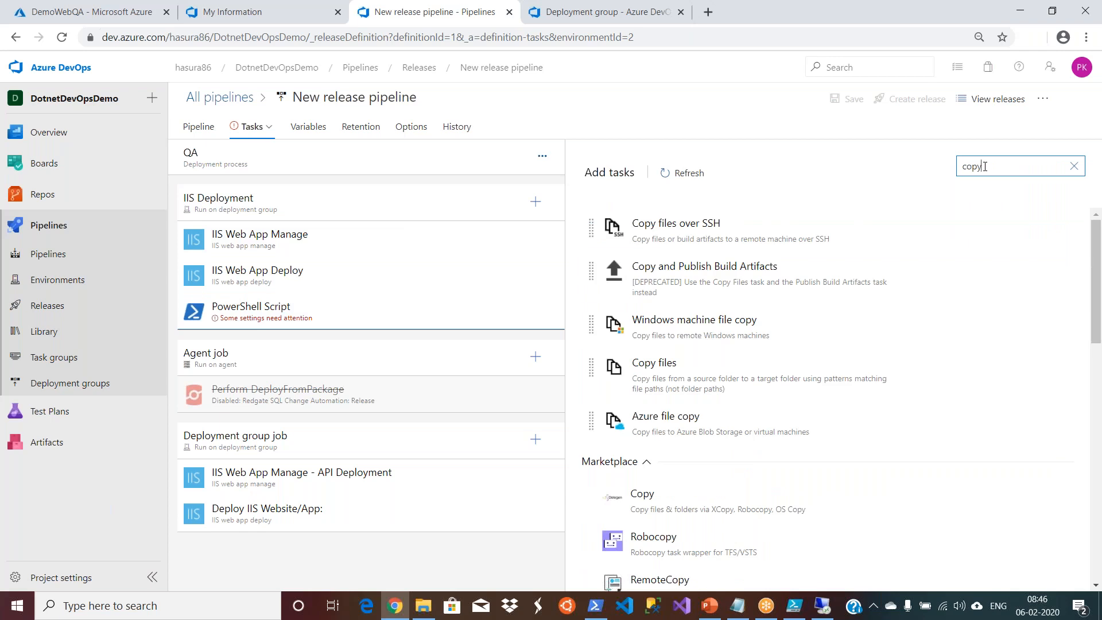
left_click(723, 335)
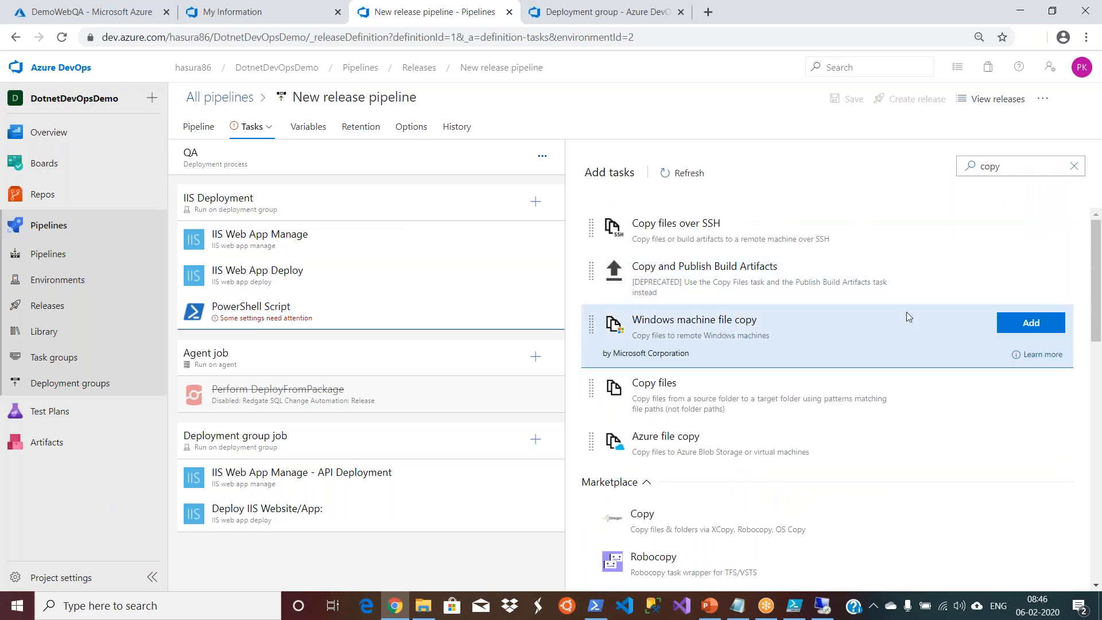
left_click(1024, 323)
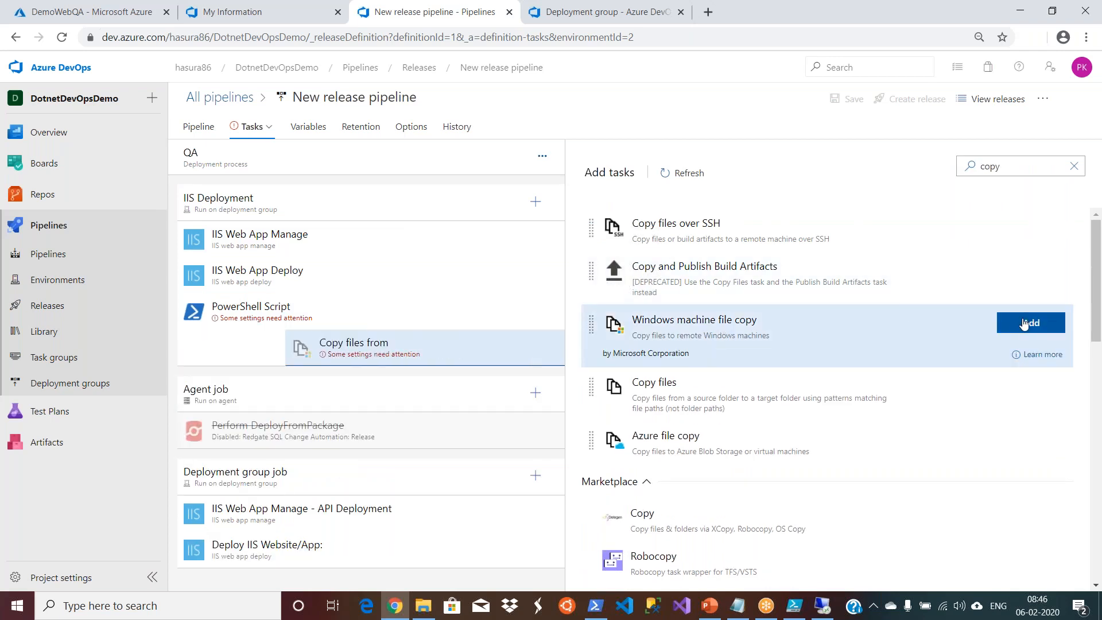
left_click(435, 343)
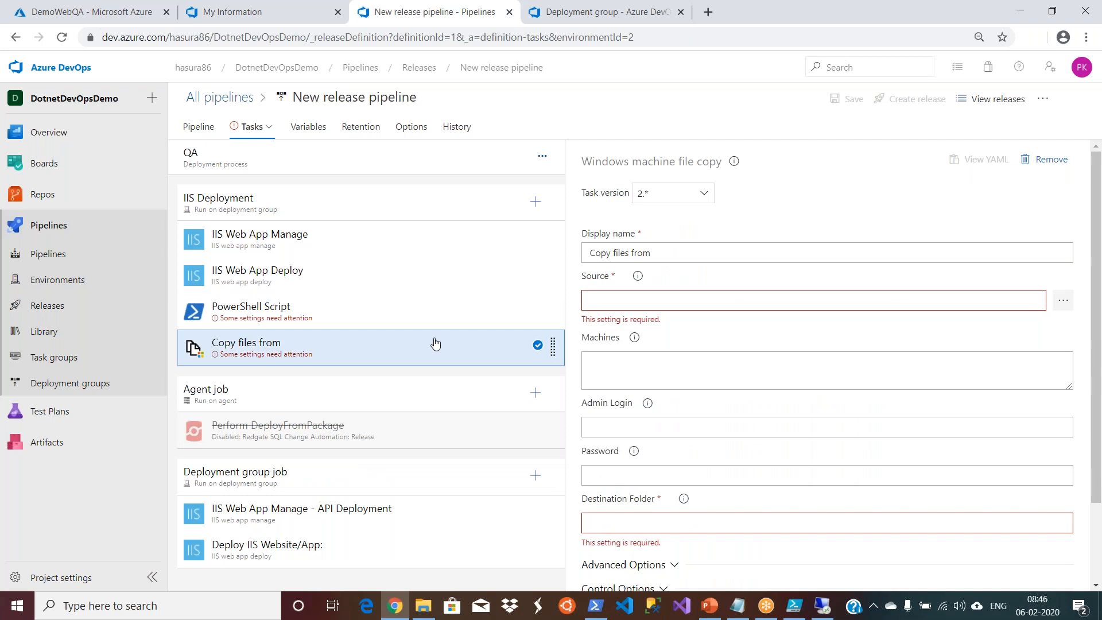
left_click(613, 372)
left_click(619, 520)
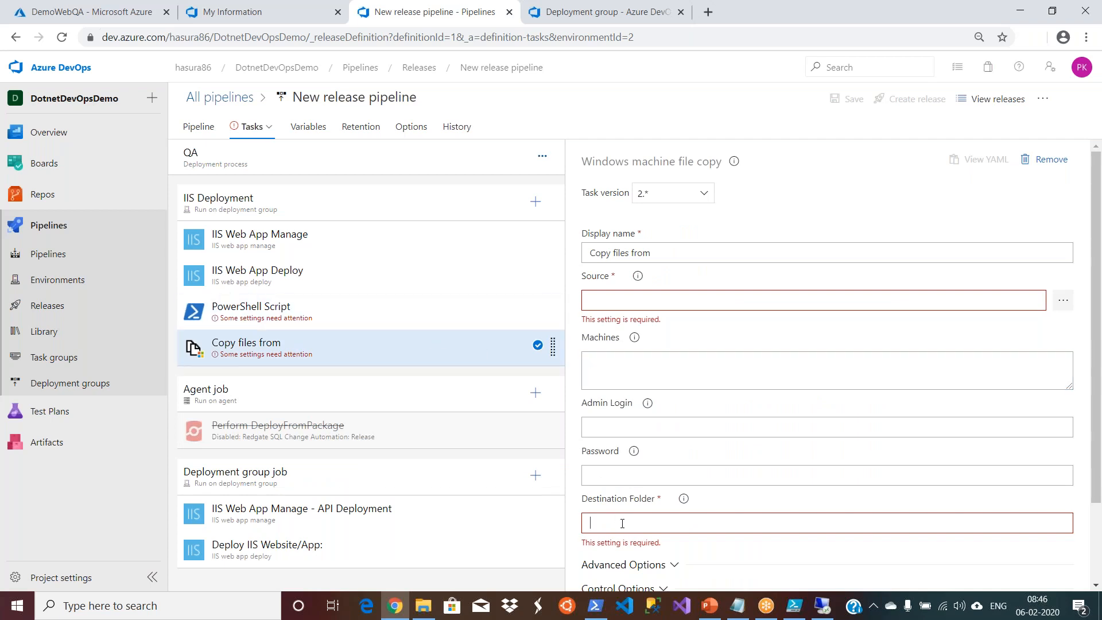
left_click(626, 359)
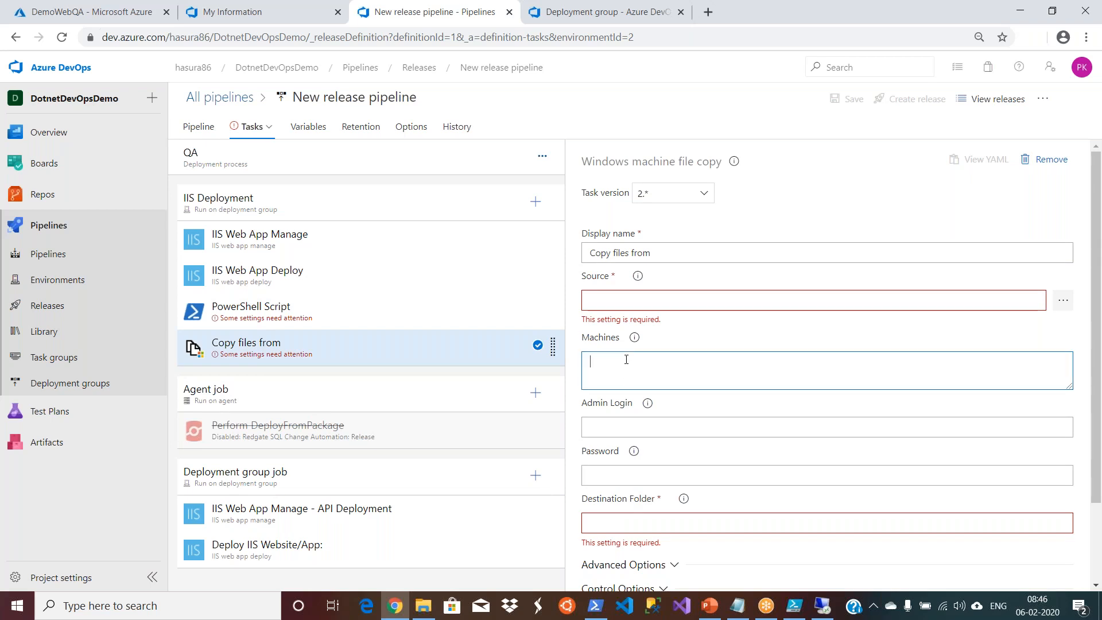
left_click(615, 434)
left_click(620, 519)
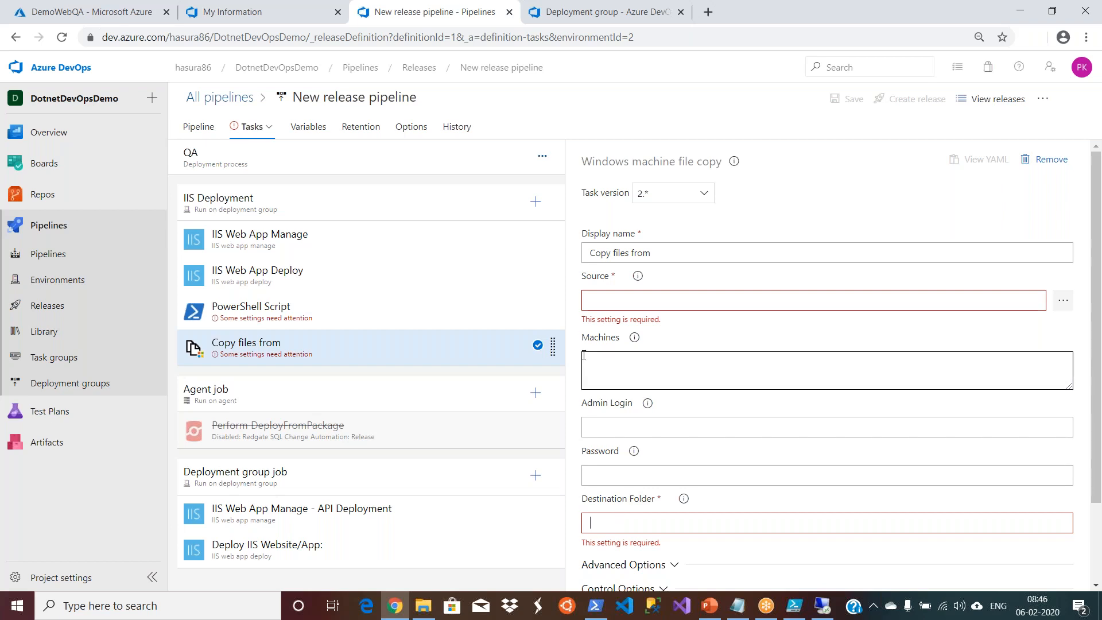
left_click(1052, 167)
left_click(340, 315)
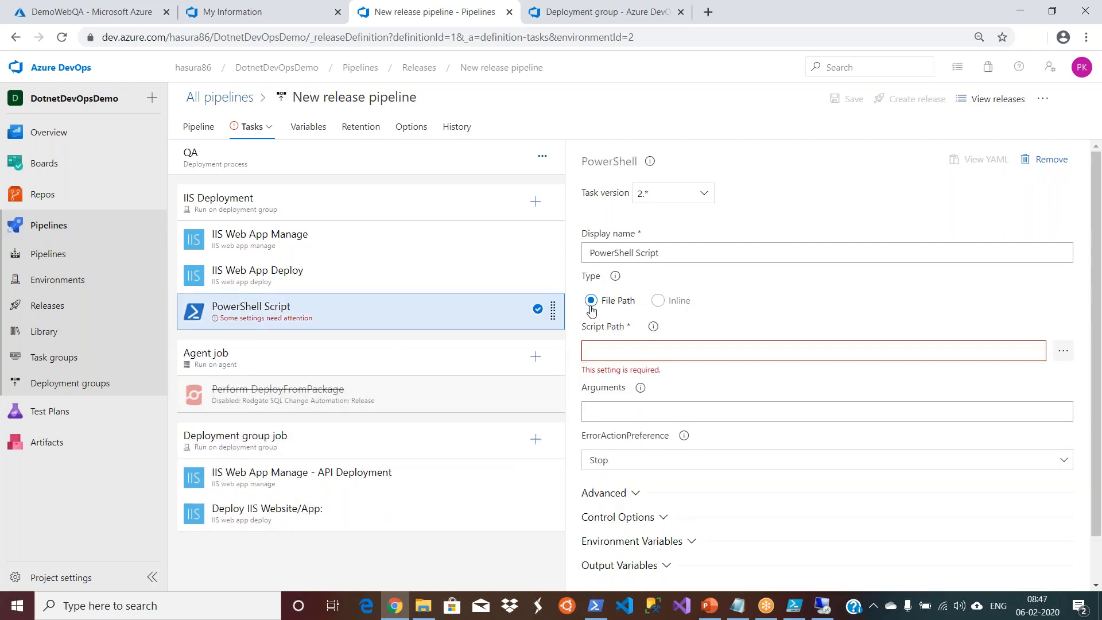
Step: Switch the PowerShell task to an inline script and clear the default script text
left_click(658, 301)
left_click(713, 365)
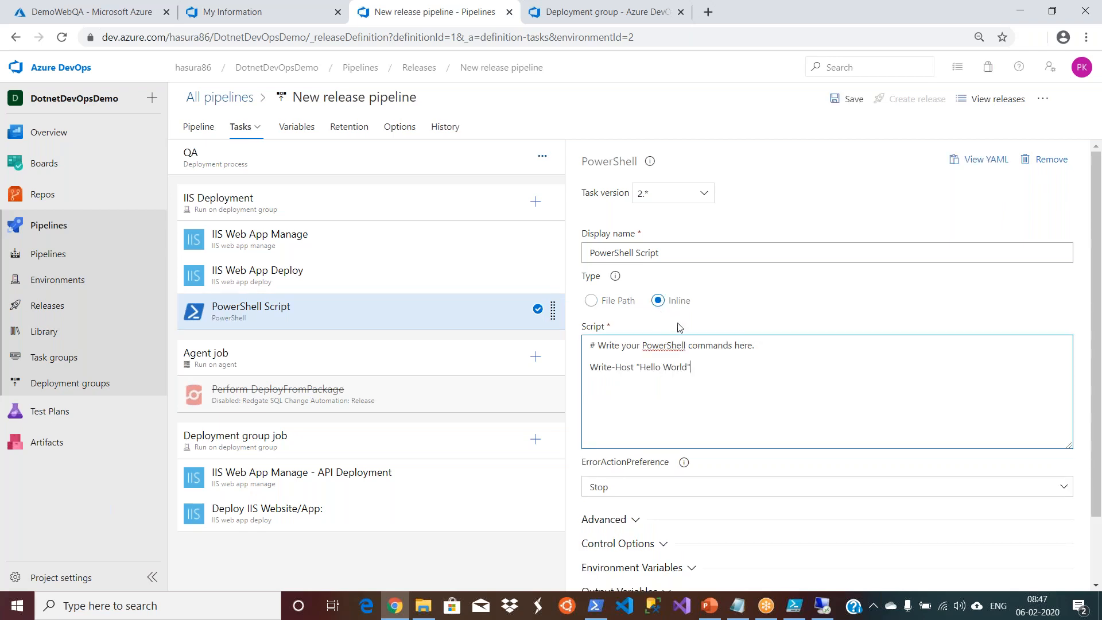
key("ctrl+a")
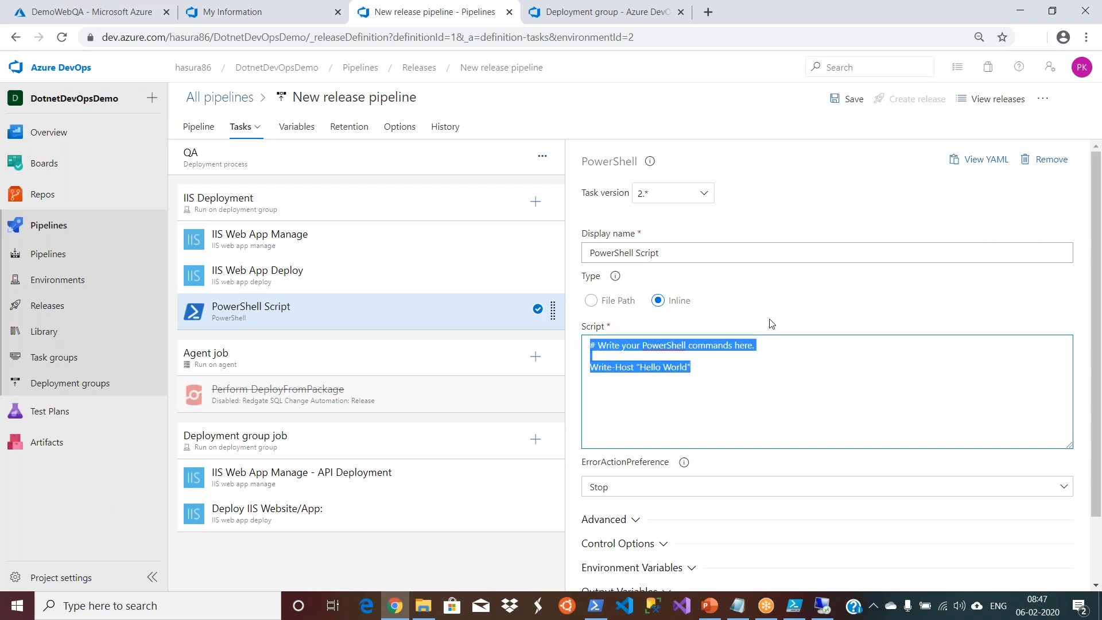
key("BackSpace")
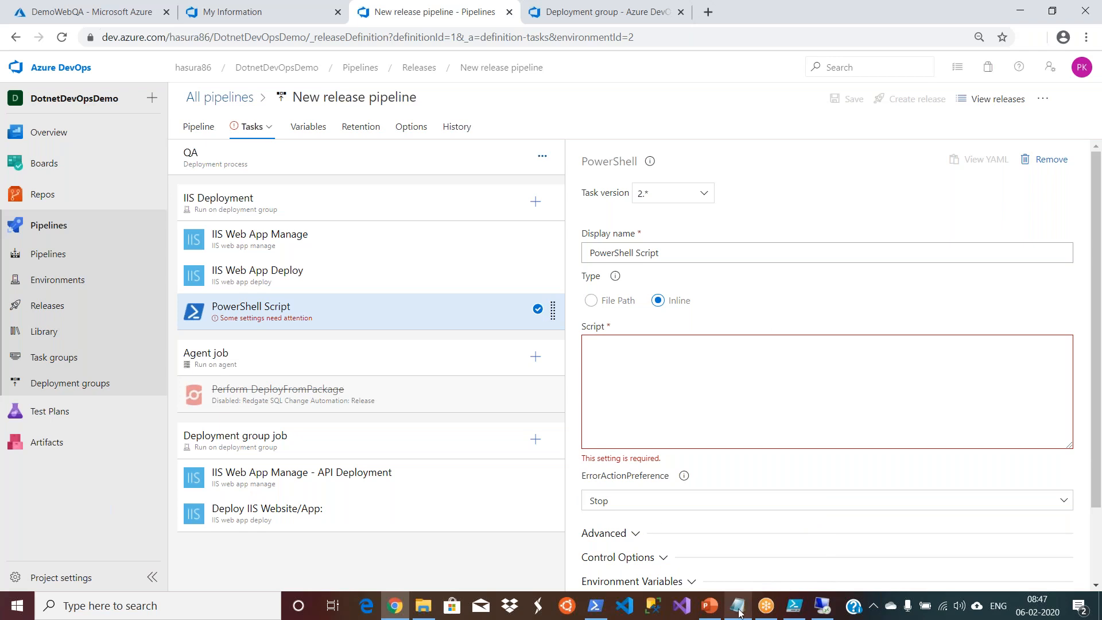
Step: Paste the process-killing script from PowerShell ISE, select 'chrome', and go to the remote VM
mouse_move(737, 605)
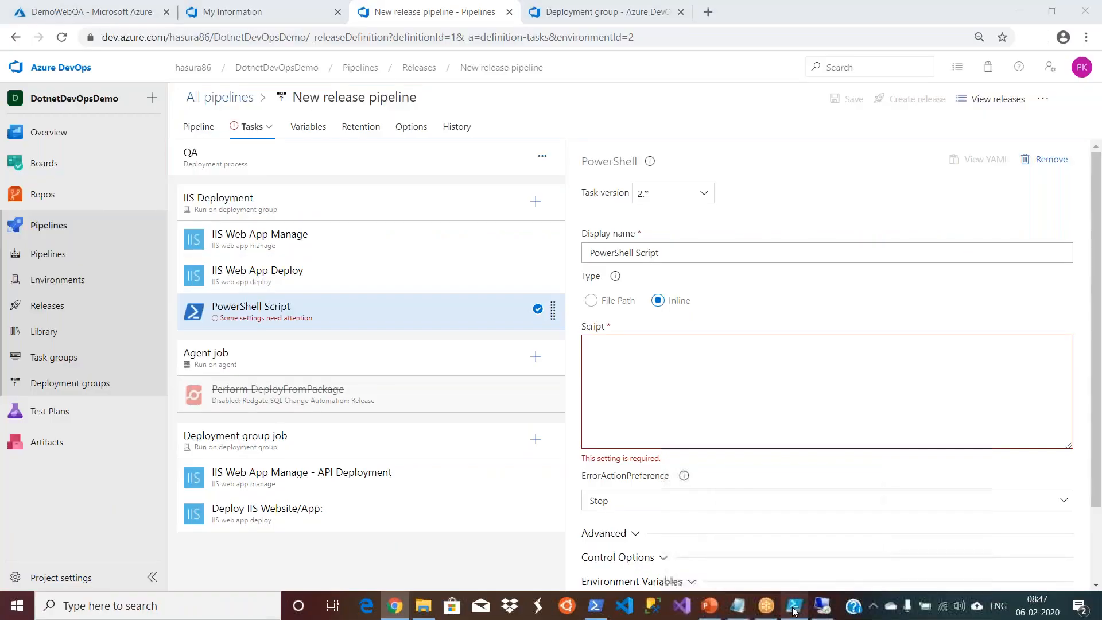
left_click(794, 607)
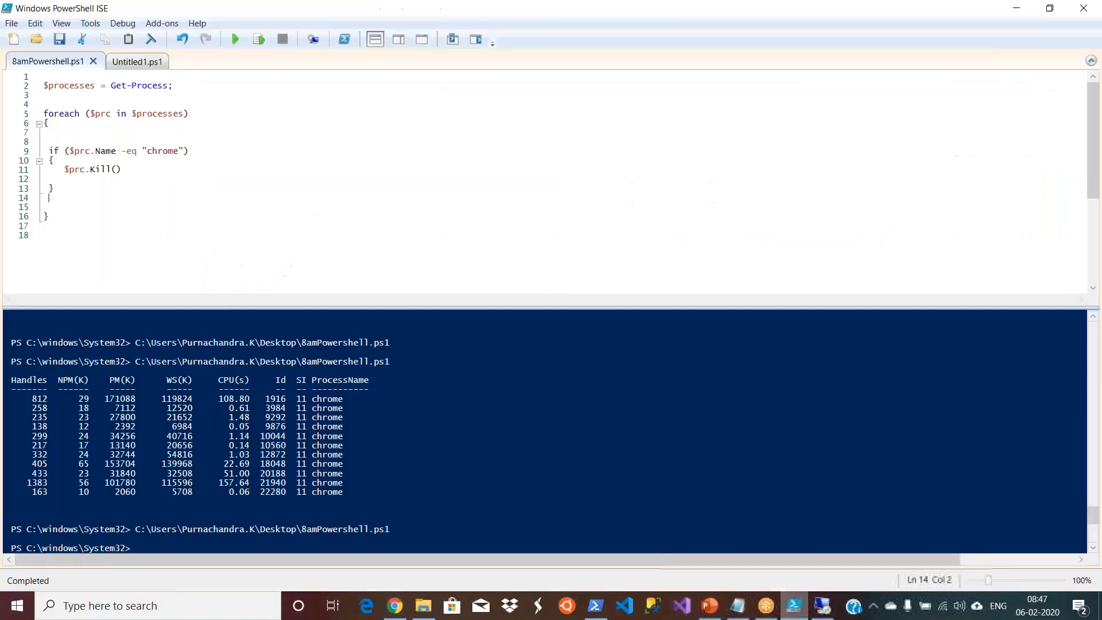
left_click_drag(56, 218, 39, 77)
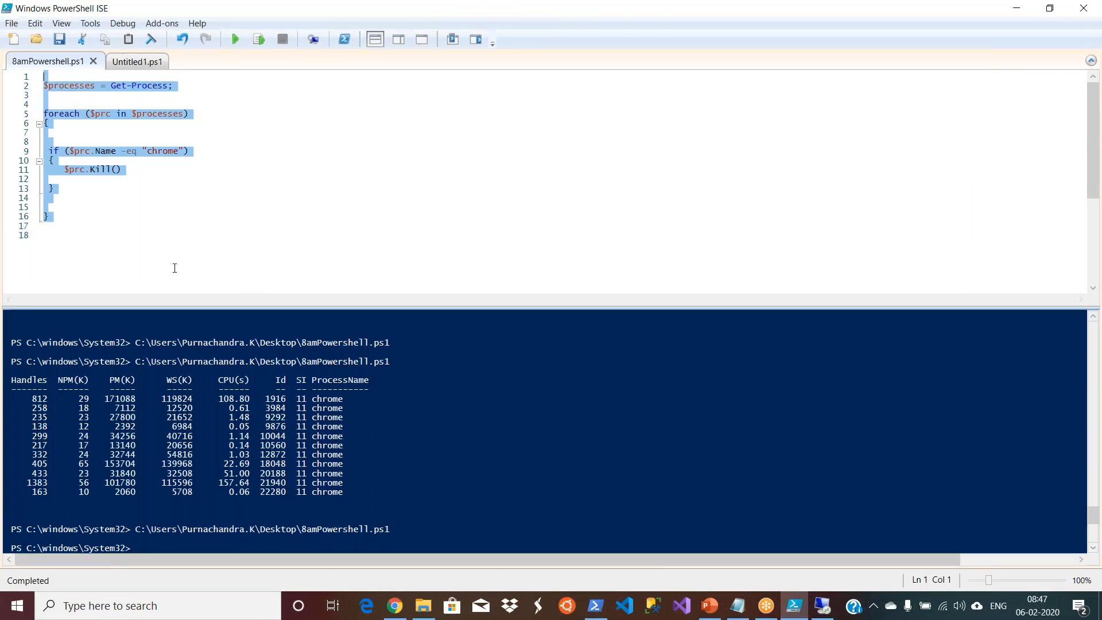
left_click(393, 607)
key("ctrl+v")
double_click(683, 368)
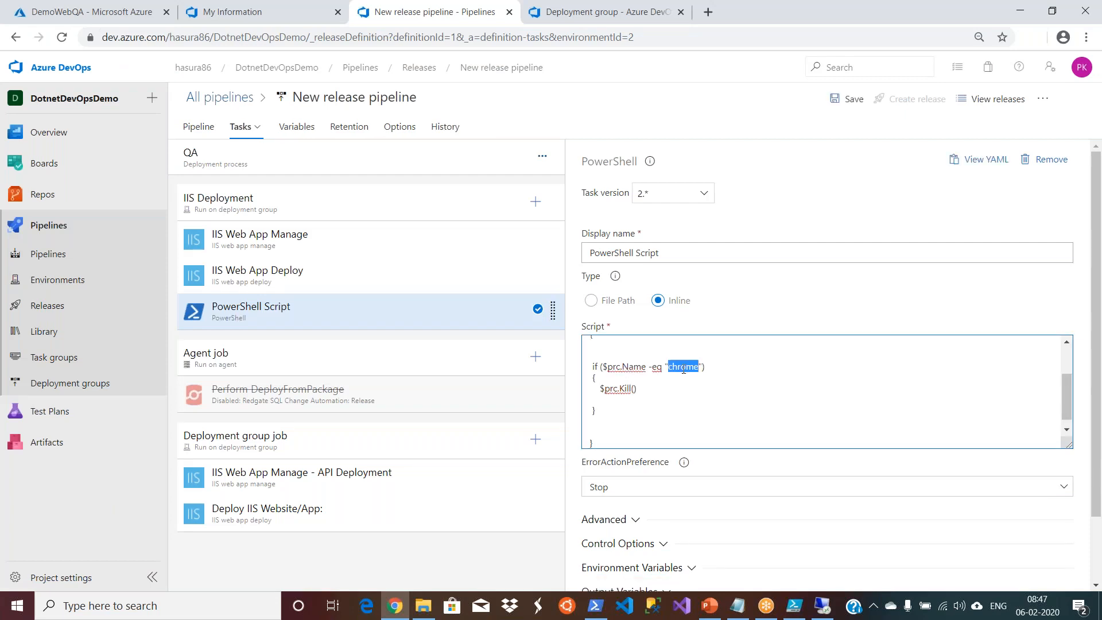
left_click(823, 607)
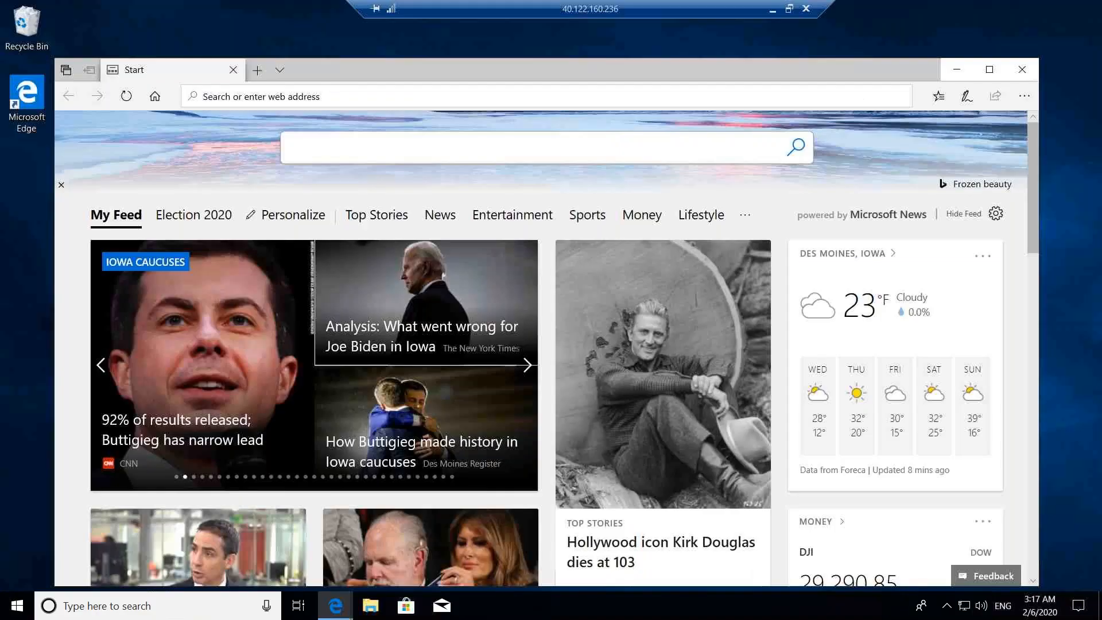
Step: Minimize both Edge windows and launch PowerShell as administrator from a 'power' Start search
left_click(957, 73)
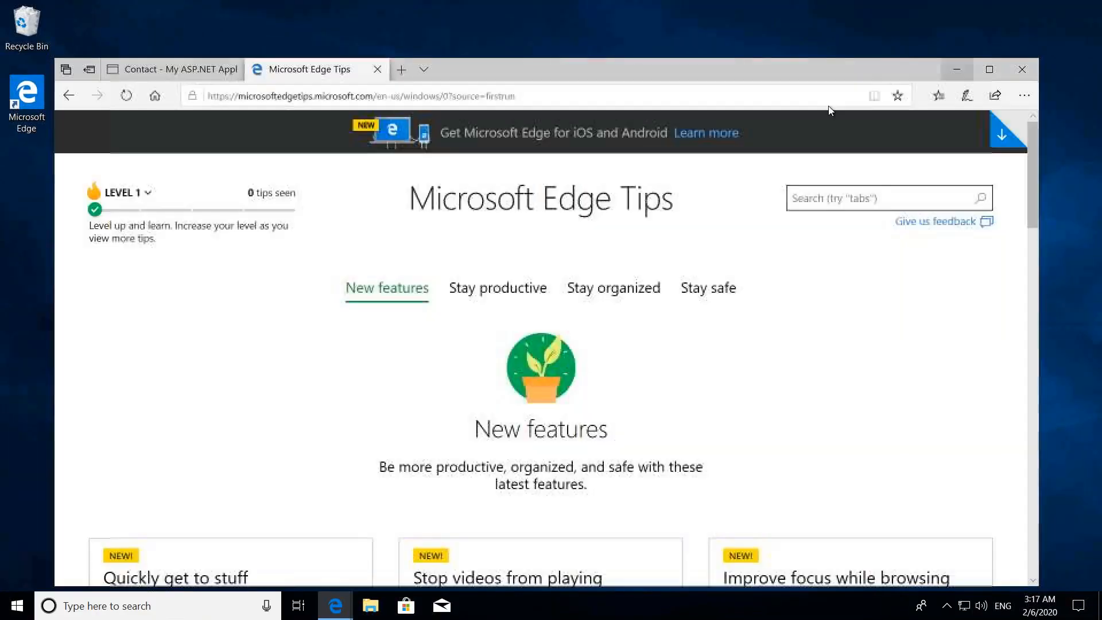
left_click(949, 72)
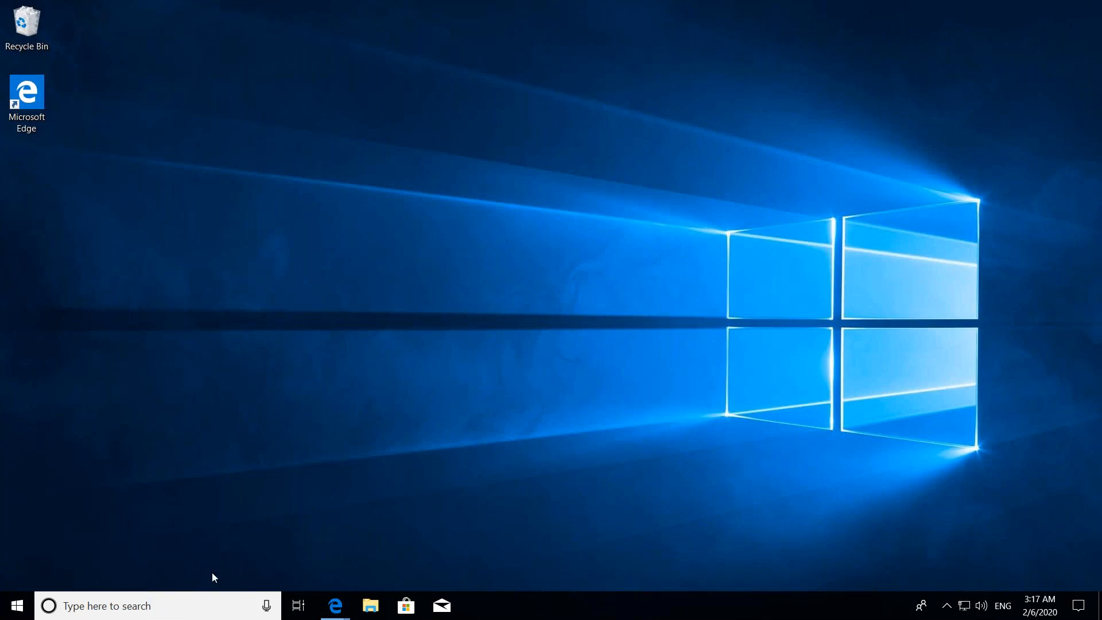
left_click(143, 605)
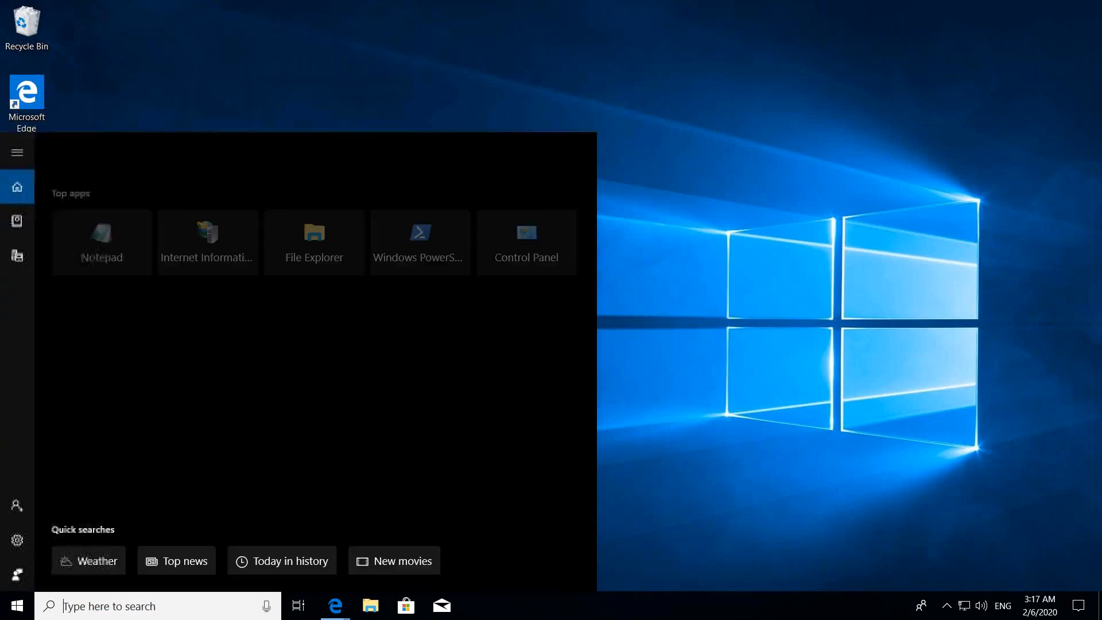
type("power")
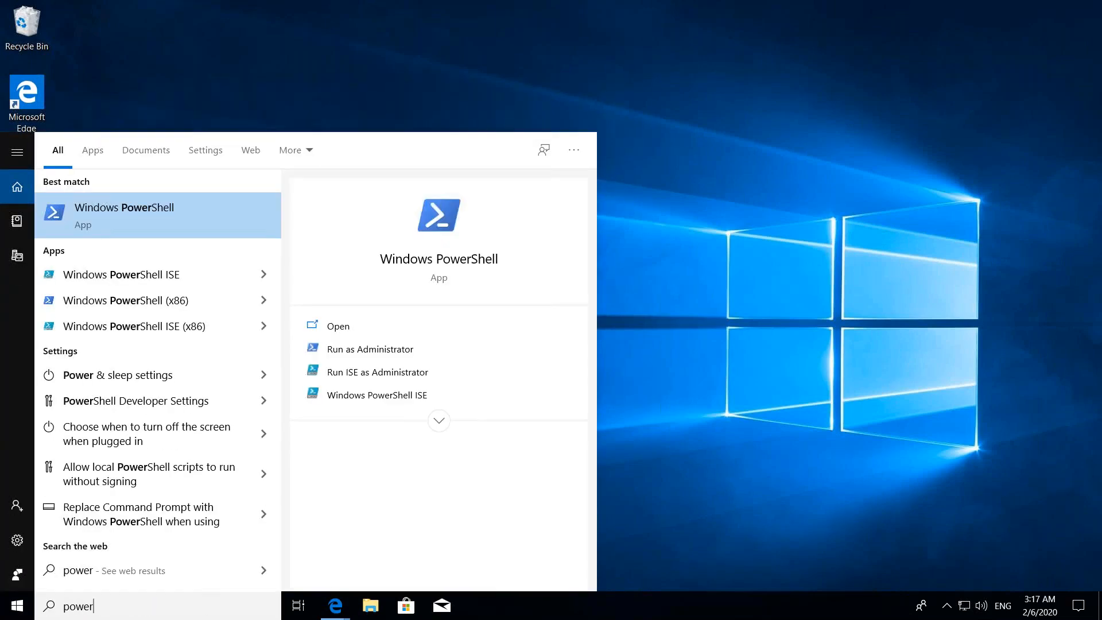
left_click(150, 206, "ctrl+shift")
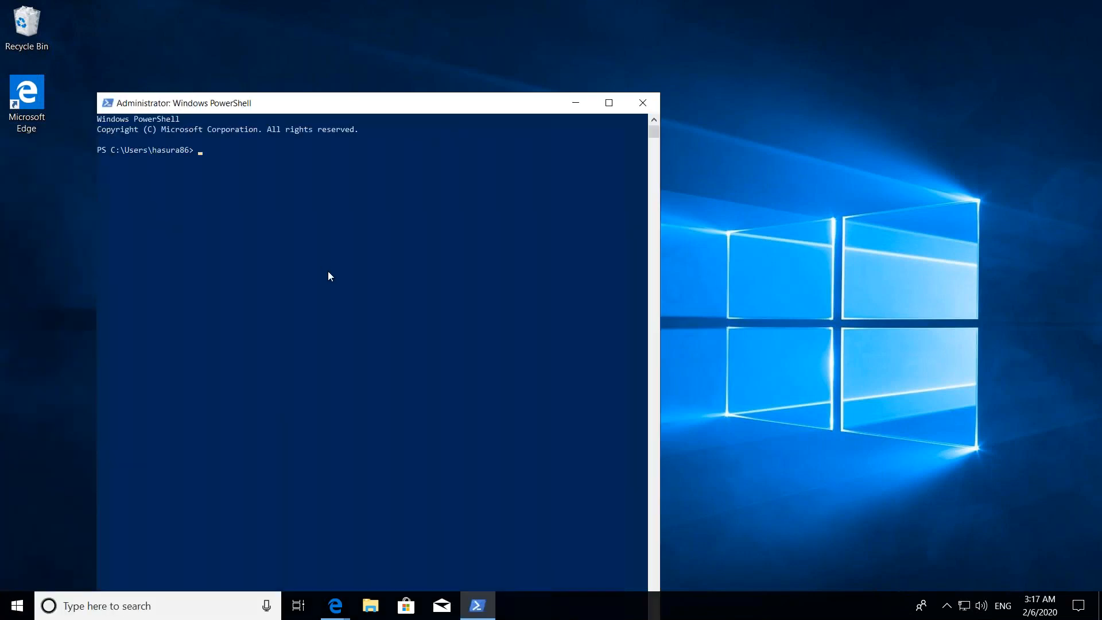
Step: Run Get-Process to list the VM's processes and maximize the console
type("gt")
key("BackSpace")
type("et-proces")
key("Tab")
key("Return")
left_click(608, 105)
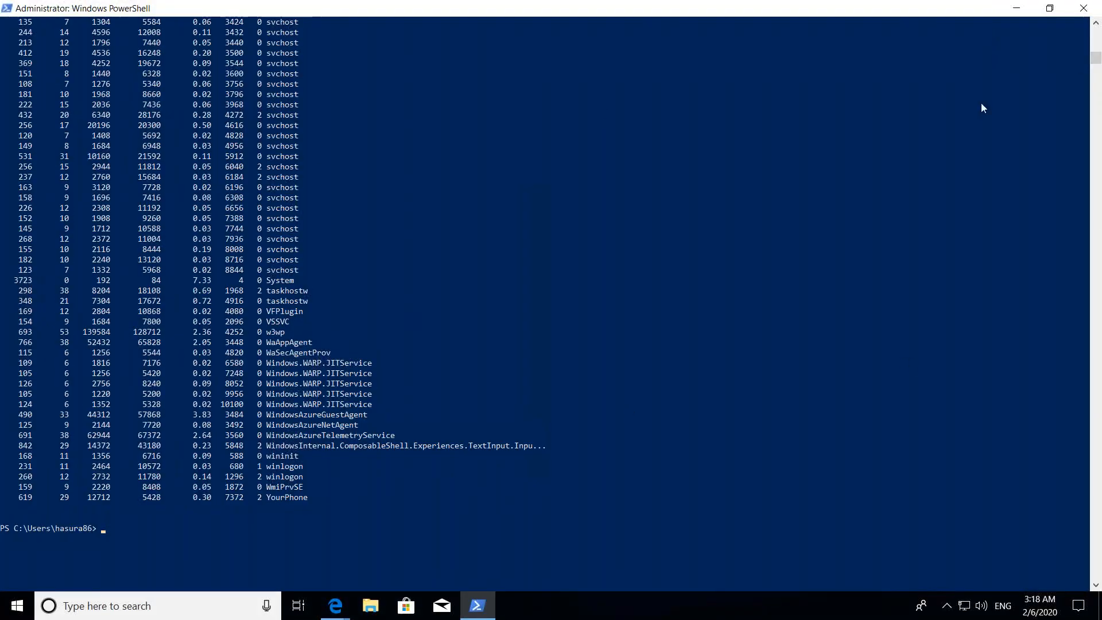
Step: Recall earlier commands from history and scroll through the Get-Process output
left_click(511, 259)
key("Up")
key("Up")
key("Up")
key("Up")
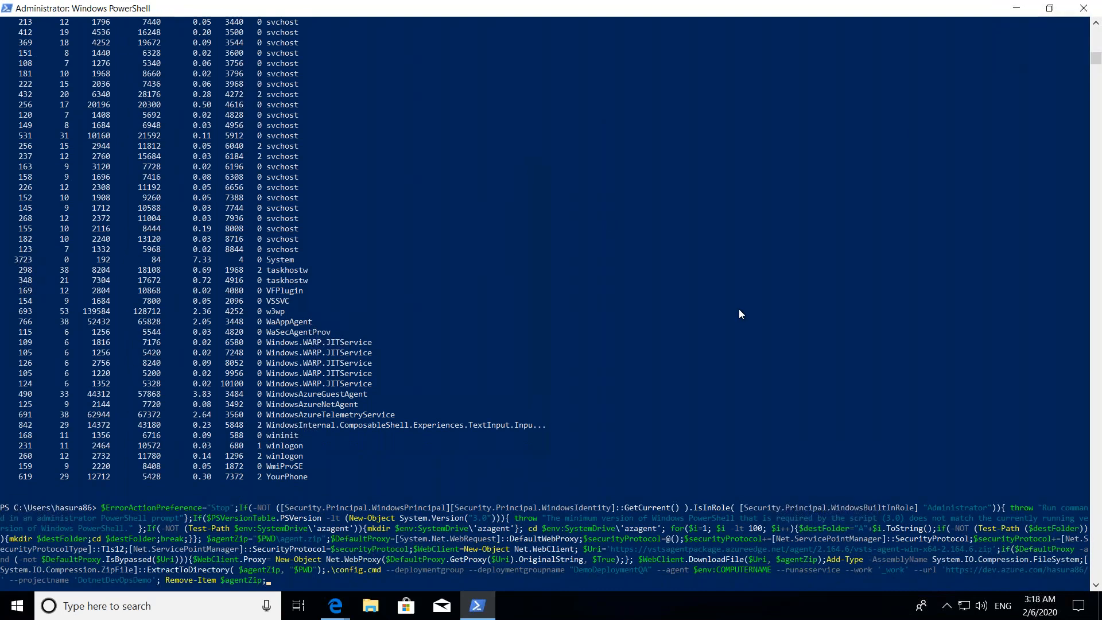
key("BackSpace")
key("BackSpace")
key("BackSpace")
key("BackSpace")
key("BackSpace")
key("BackSpace")
key("BackSpace")
key("BackSpace")
key("BackSpace")
key("BackSpace")
key("BackSpace")
key("BackSpace")
key("BackSpace")
key("BackSpace")
key("BackSpace")
key("BackSpace")
key("BackSpace")
key("BackSpace")
key("BackSpace")
key("BackSpace")
key("BackSpace")
key("BackSpace")
key("BackSpace")
key("BackSpace")
key("BackSpace")
key("BackSpace")
key("BackSpace")
key("BackSpace")
key("BackSpace")
key("BackSpace")
key("BackSpace")
key("BackSpace")
key("BackSpace")
key("BackSpace")
key("BackSpace")
key("BackSpace")
key("BackSpace")
key("BackSpace")
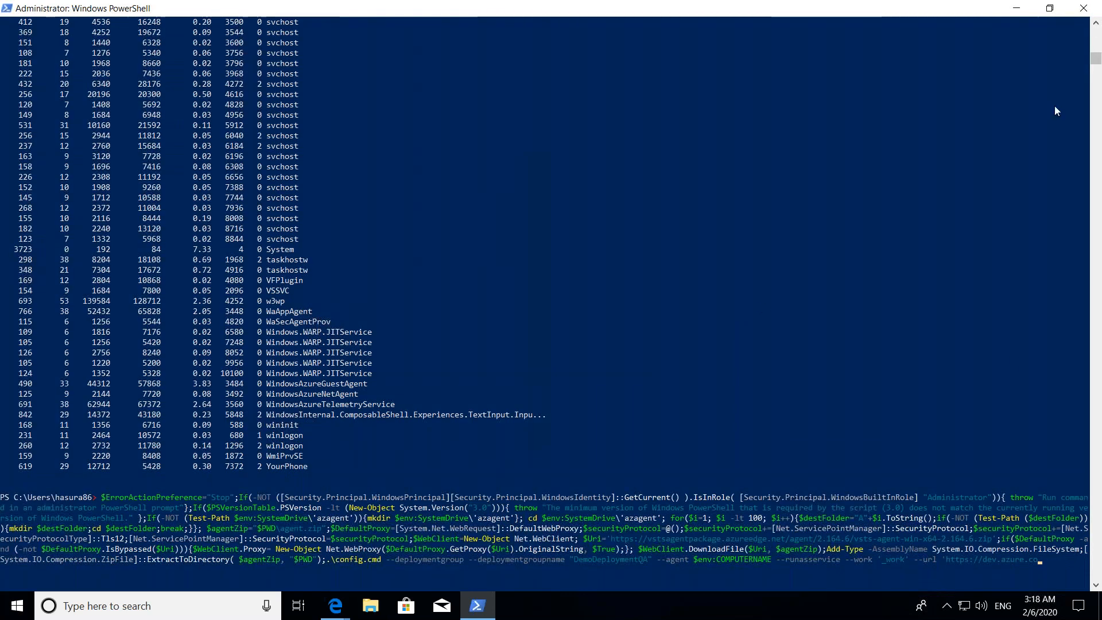
left_click(940, 250)
left_click(723, 363)
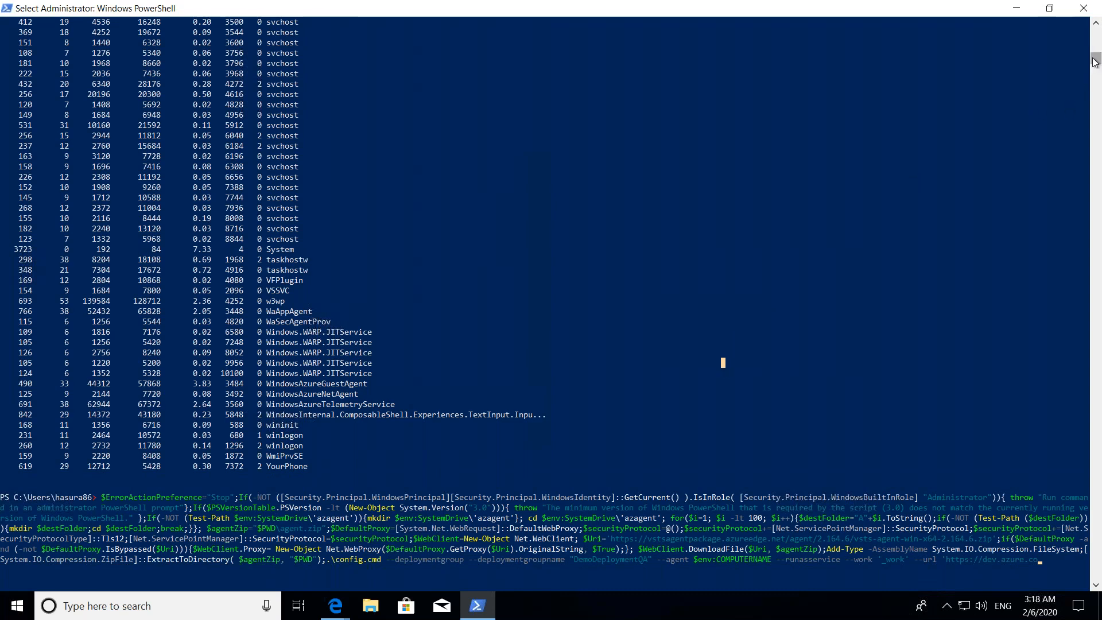
left_click_drag(1093, 54, 1095, 29)
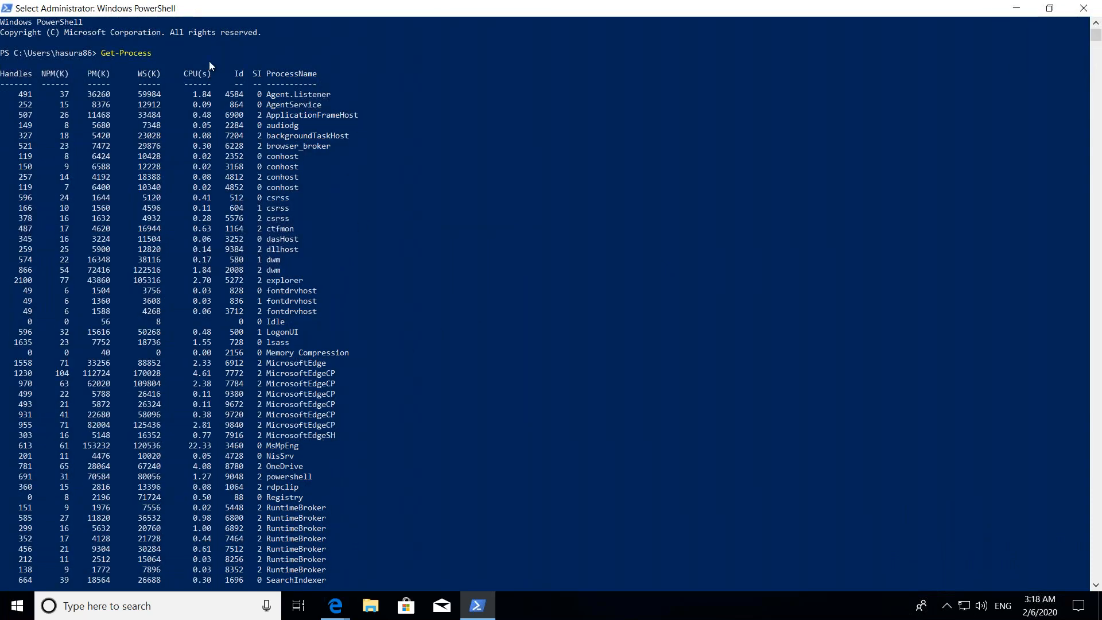
key("Escape")
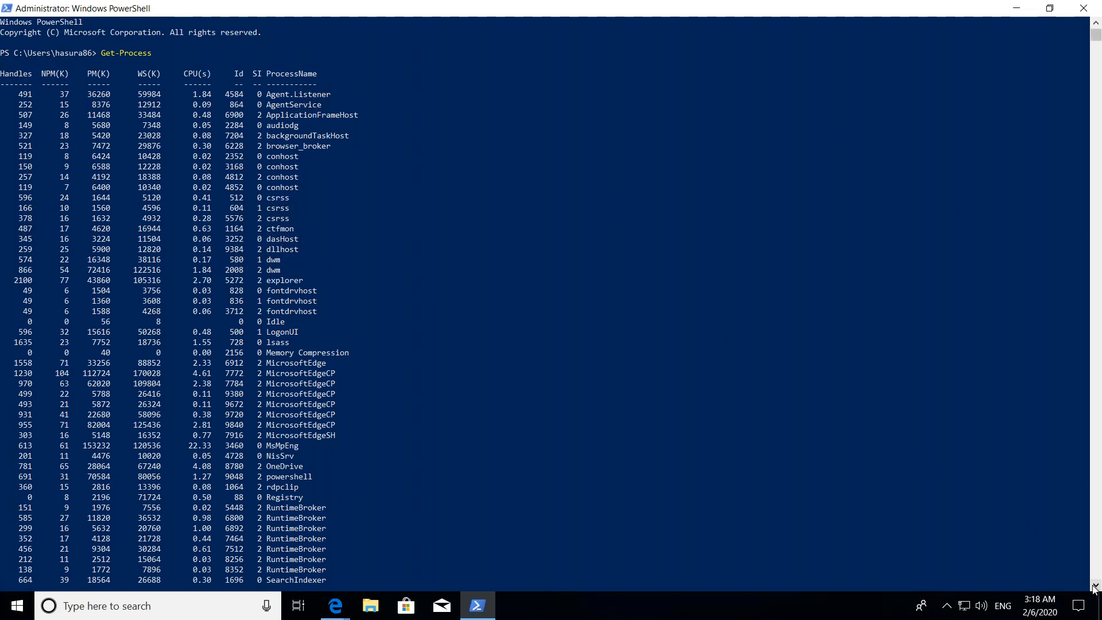
left_click_drag(1094, 586, 1093, 586)
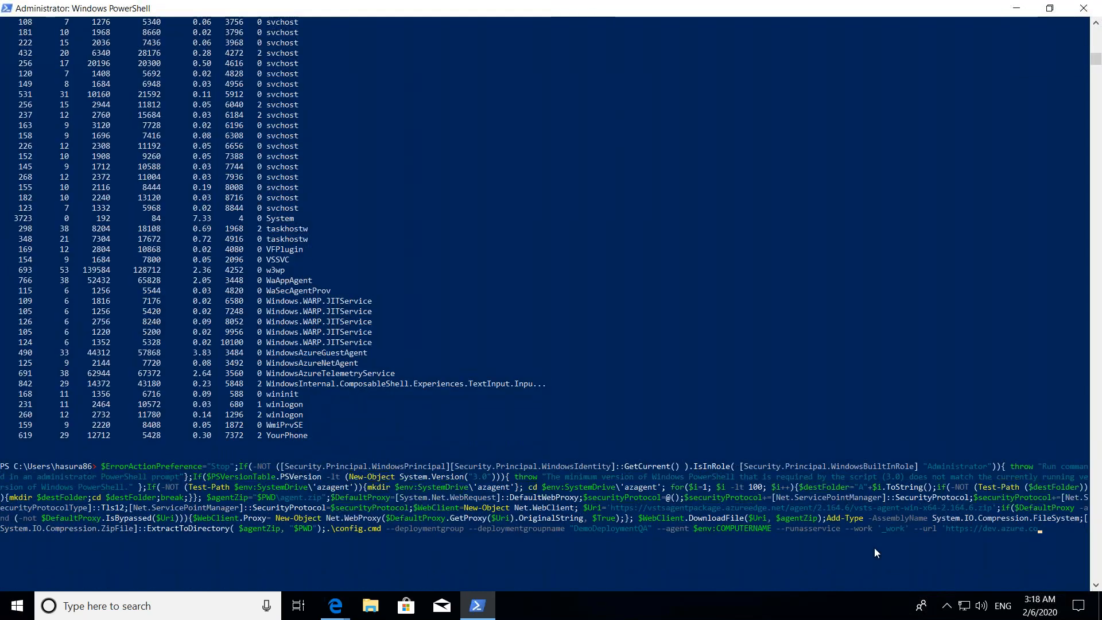
key("Up")
key("Up")
key("BackSpace")
key("BackSpace")
key("BackSpace")
key("BackSpace")
key("BackSpace")
key("BackSpace")
key("BackSpace")
key("BackSpace")
key("BackSpace")
key("BackSpace")
key("BackSpace")
key("BackSpace")
key("BackSpace")
key("BackSpace")
key("BackSpace")
key("BackSpace")
key("BackSpace")
key("BackSpace")
key("BackSpace")
key("BackSpace")
key("BackSpace")
key("BackSpace")
key("BackSpace")
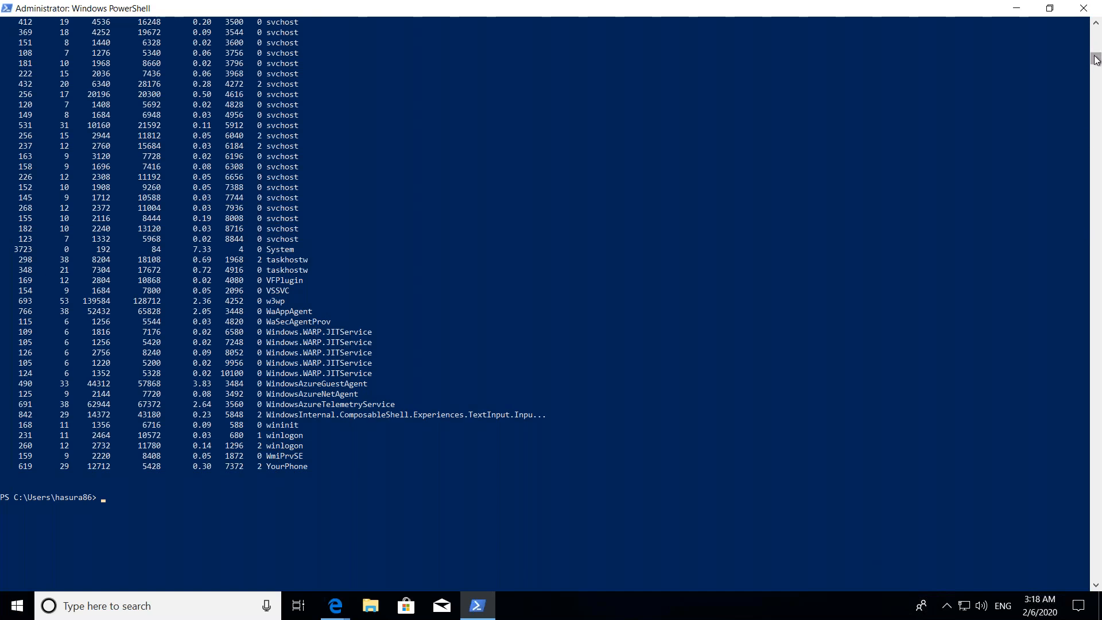
left_click_drag(1096, 56, 1094, 33)
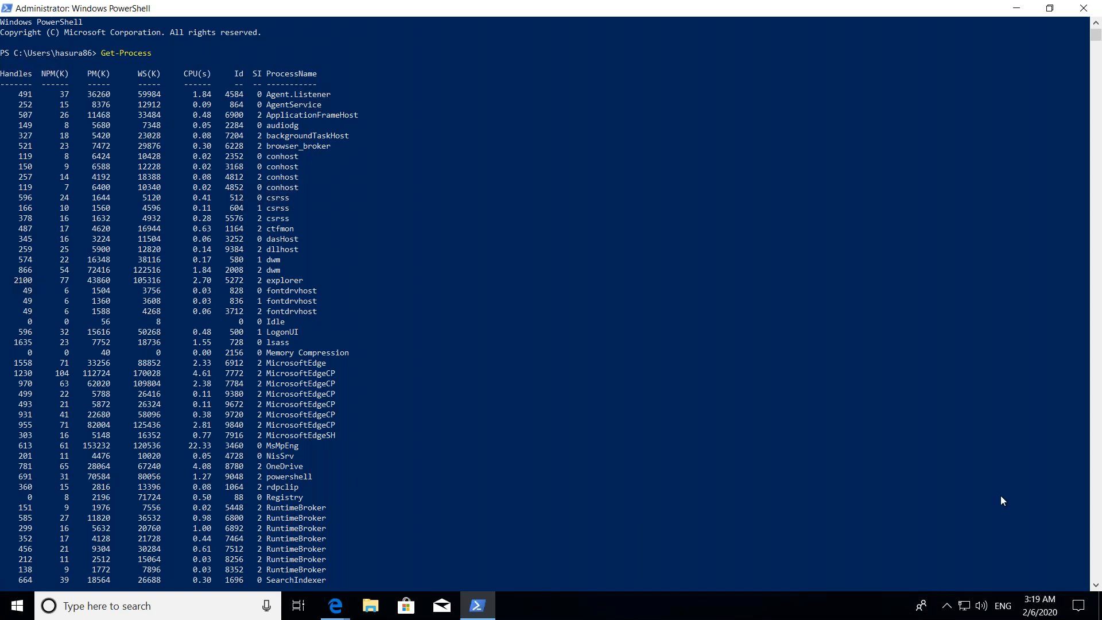
Step: Run Get-Process "*ed*" to list MicrosoftEdge and other matching processes
left_click(1095, 586)
left_click(1096, 586)
left_click(1096, 586)
left_click(1096, 587)
left_click(1096, 586)
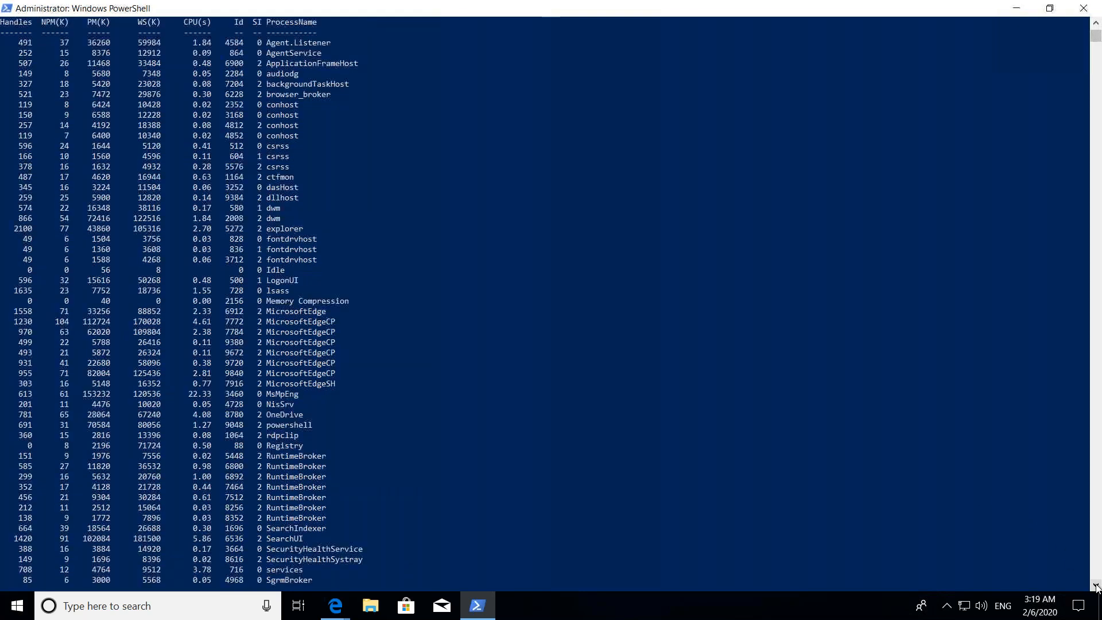
left_click(1096, 586)
left_click(1096, 586)
left_click(1096, 586)
left_click(1096, 587)
left_click(1095, 587)
left_click(1096, 586)
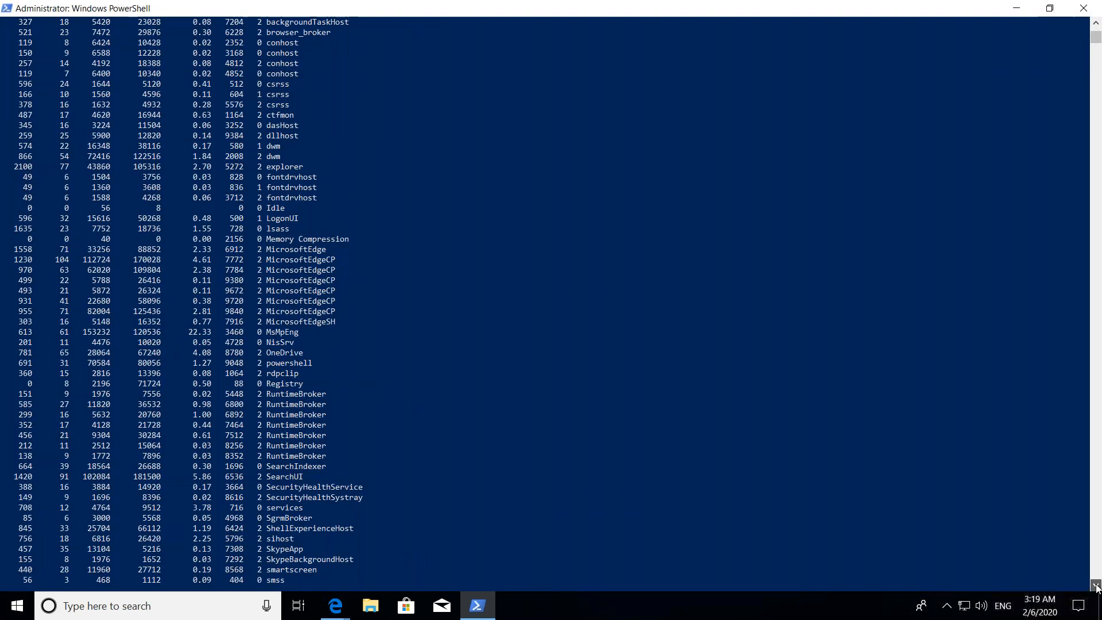
left_click(1096, 586)
left_click(1096, 586)
left_click(1096, 587)
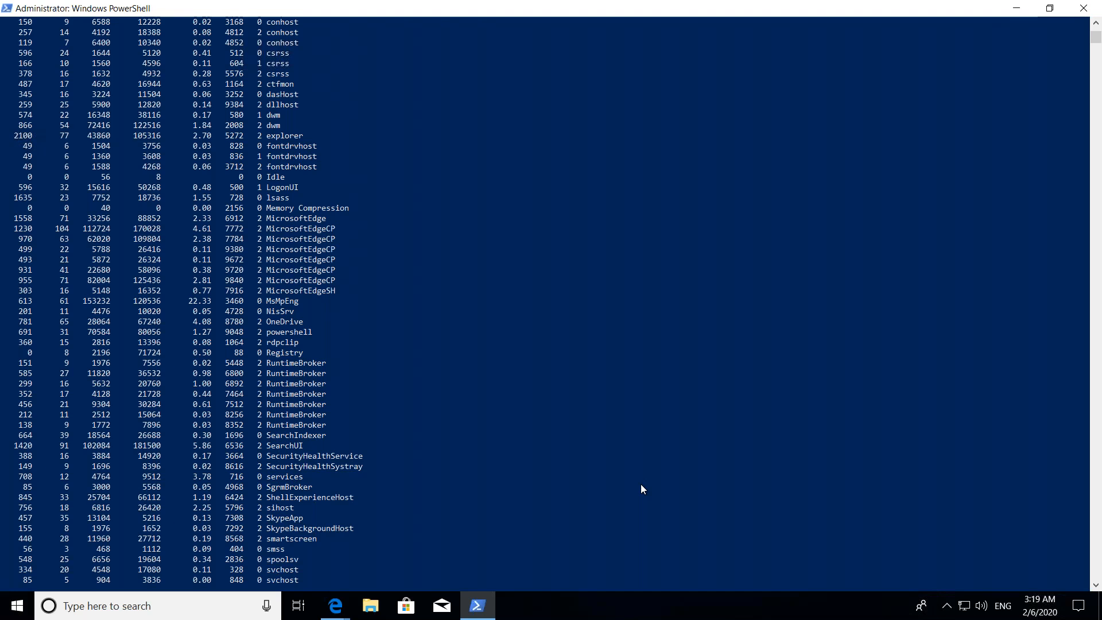
type("g")
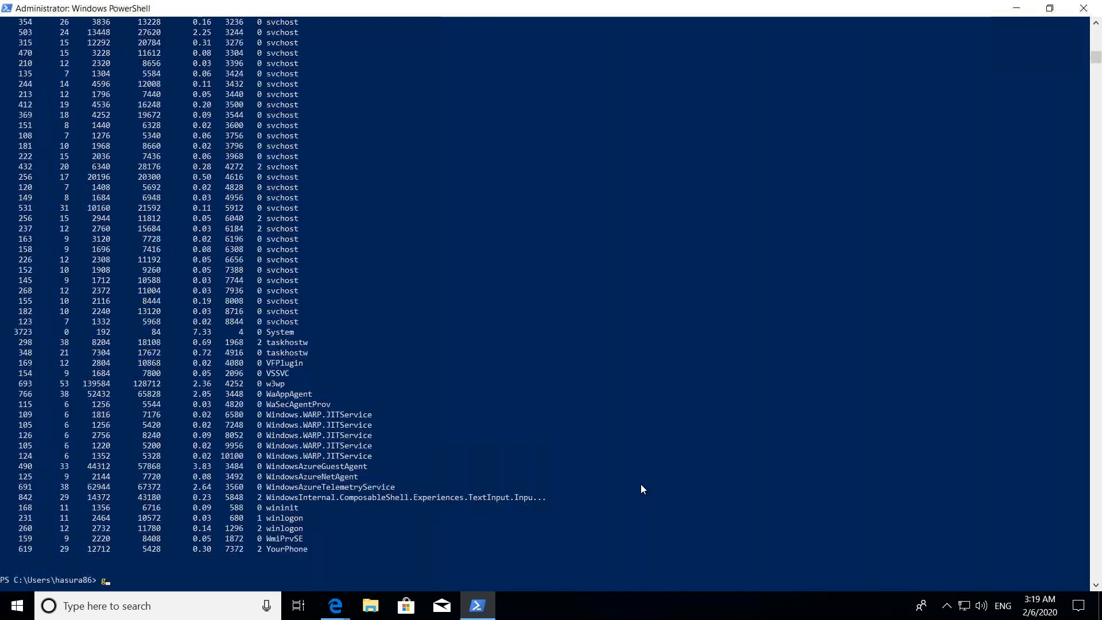
type("et-proc")
key("BackSpace")
type("oces")
key("Tab")
type("\"*ed*")
key("Return")
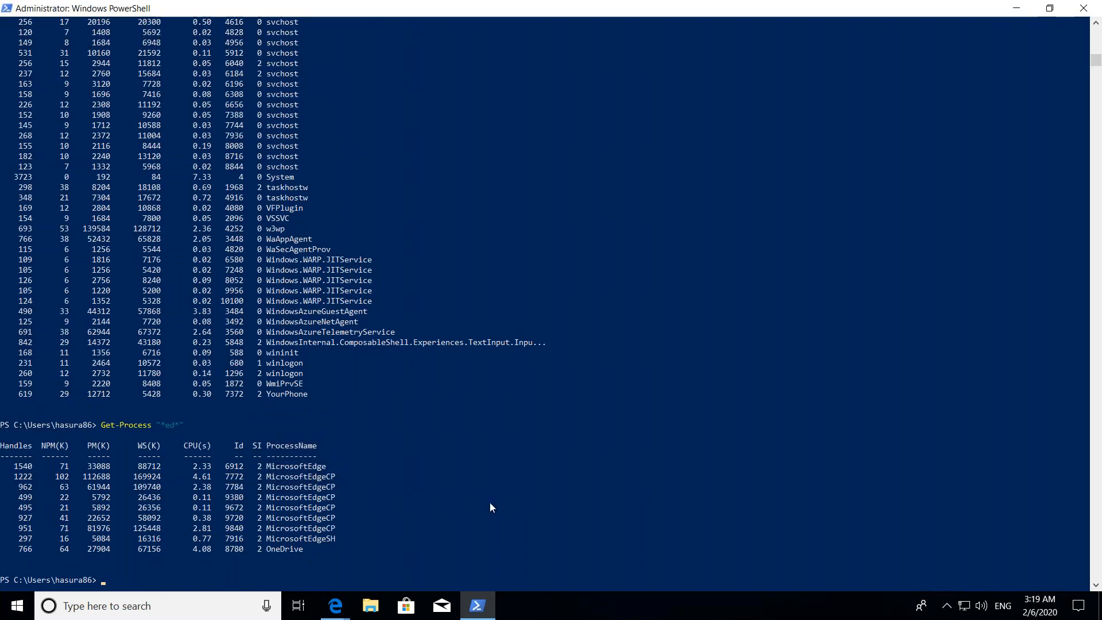
Step: Edit the previous command to Get-Process "iex*" and confirm no iex processes exist
key("Up")
key("BackSpace")
key("BackSpace")
key("BackSpace")
key("BackSpace")
type("iex*\"")
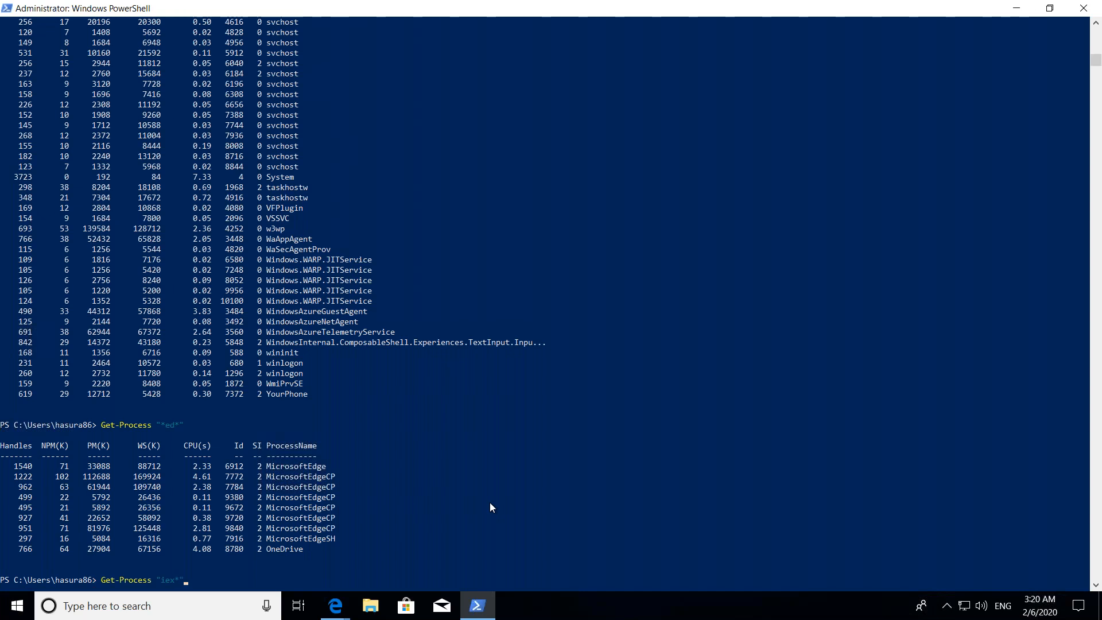
key("Return")
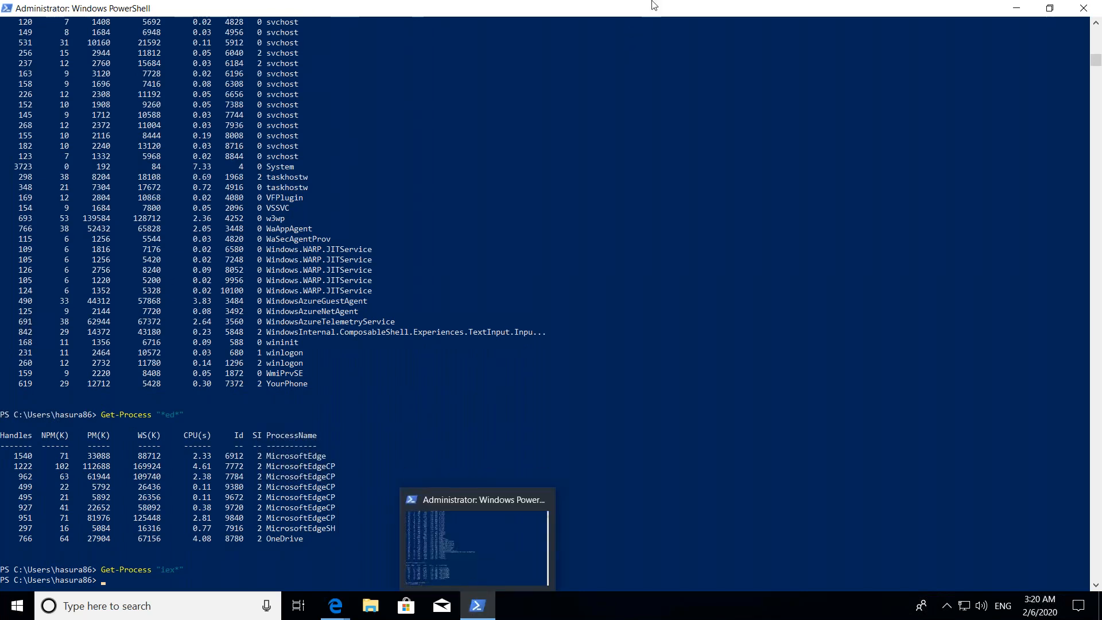
Step: Replace 'chrome' with 'MicrosoftEdge' in the inline script and save the release pipeline
mouse_move(733, 9)
left_click(771, 12)
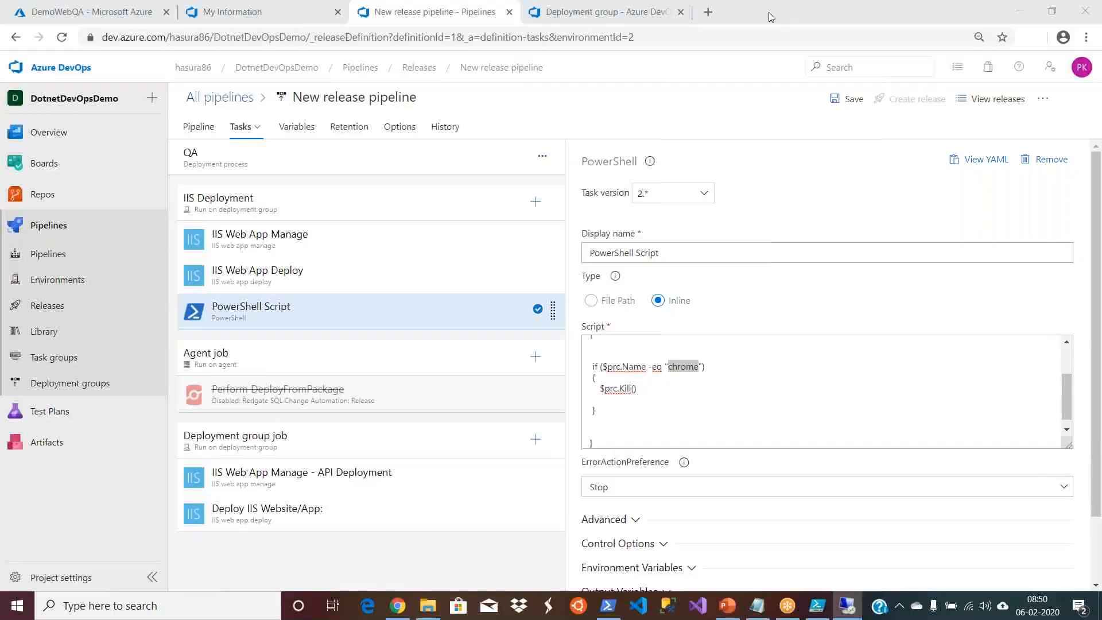
type("Microsof")
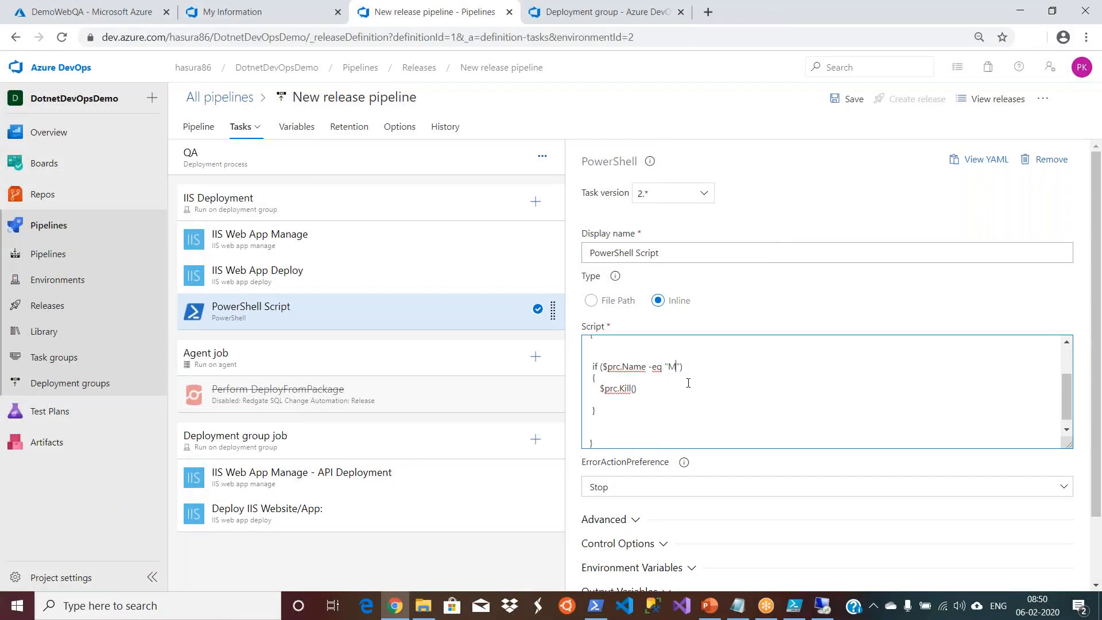
type("tEdge")
mouse_move(1066, 409)
left_mouse_down()
mouse_move(1065, 372)
mouse_move(1066, 426)
left_mouse_up()
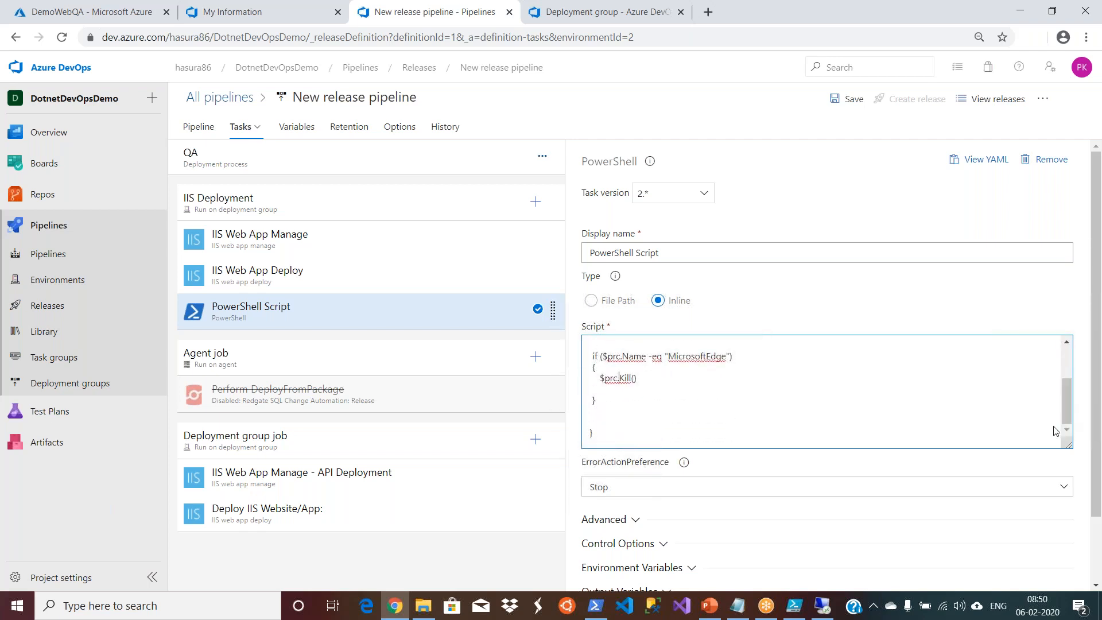
left_click(859, 104)
left_click(607, 373)
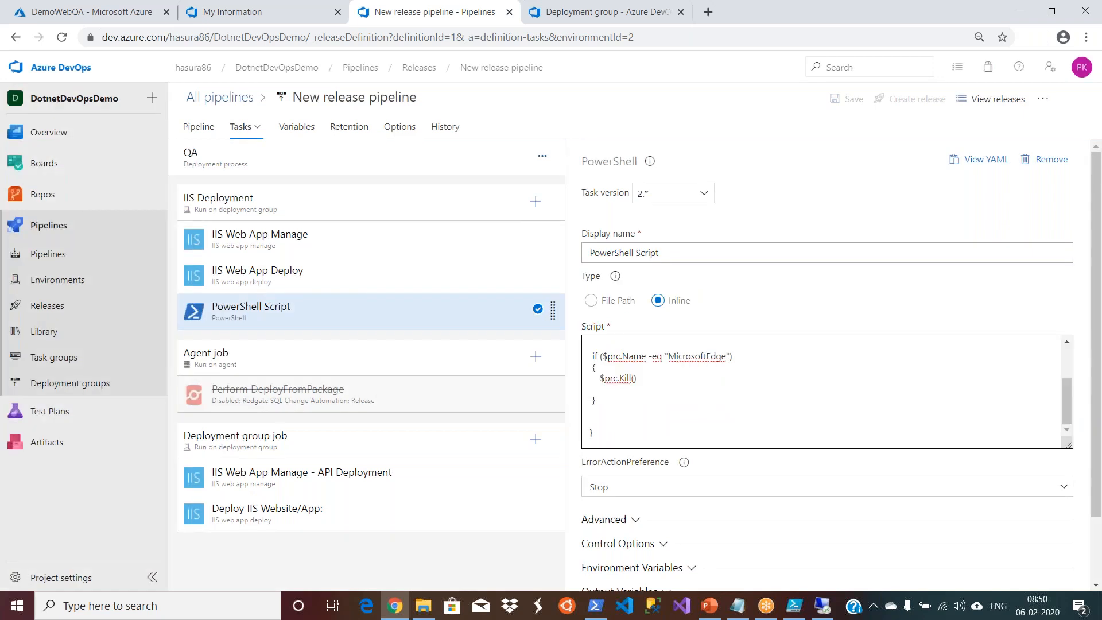
left_click(456, 241)
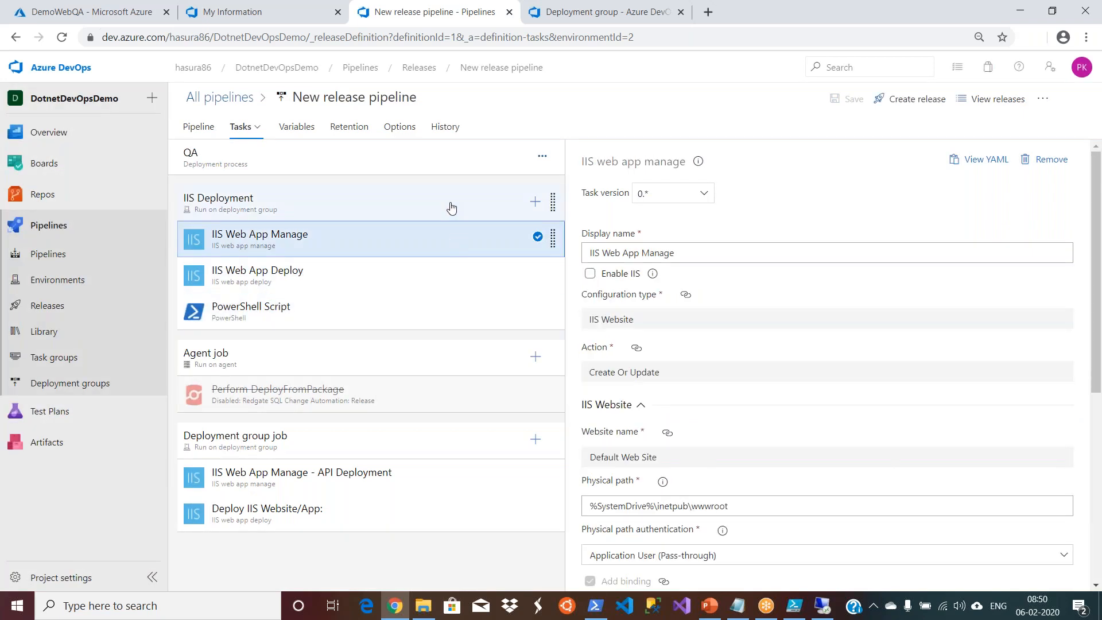
Step: Review the IIS Deployment job and the PowerShell Script task's advanced options
left_click(451, 209)
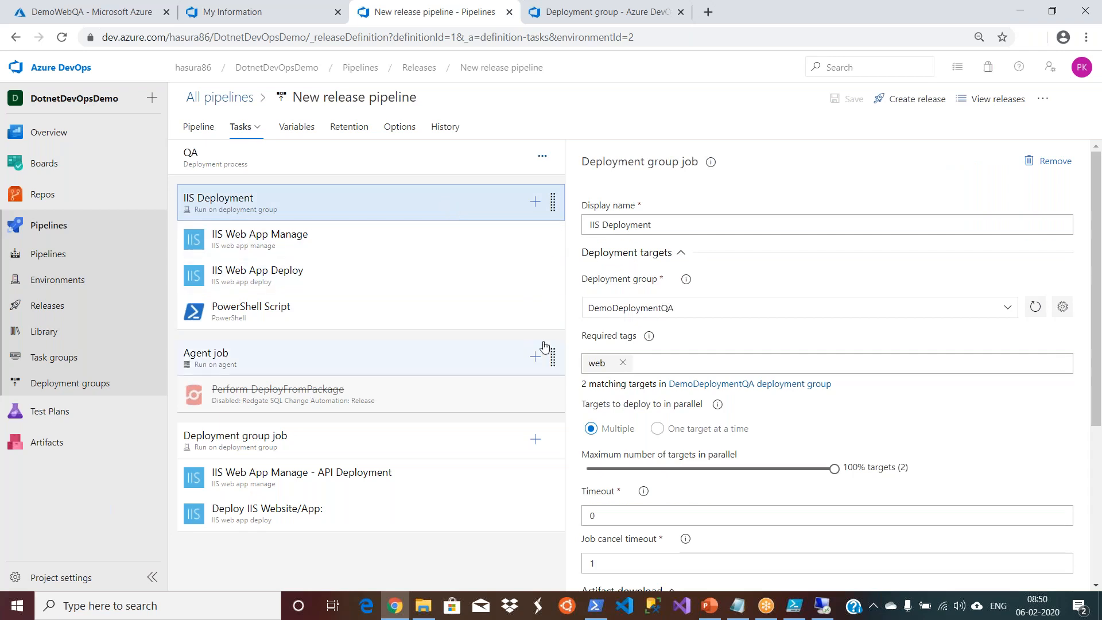
left_click(418, 319)
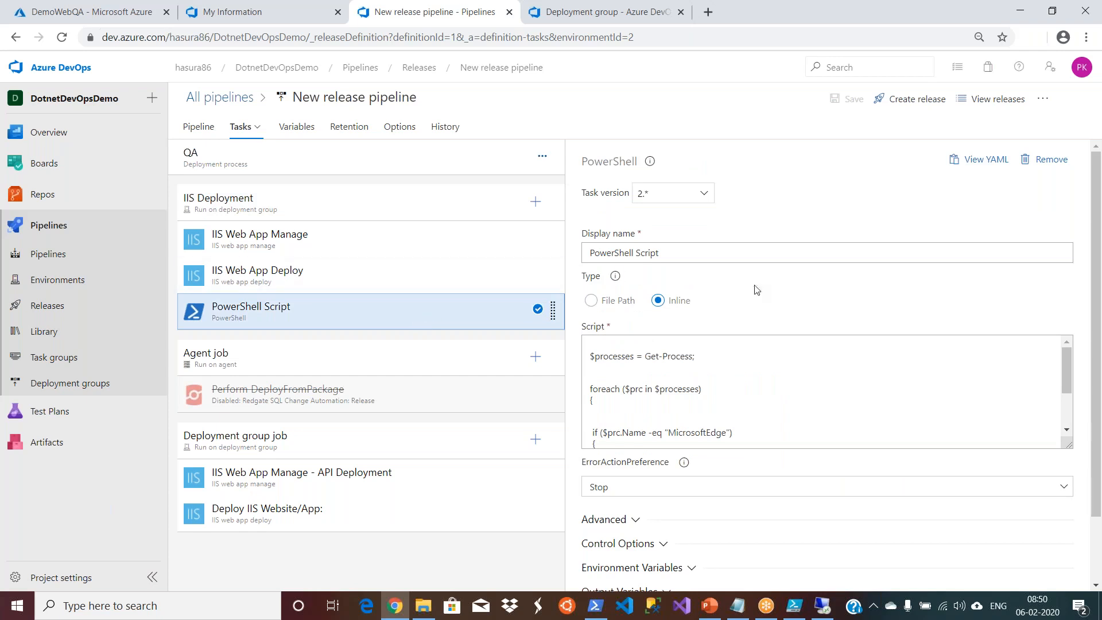
left_click_drag(1098, 345, 1071, 388)
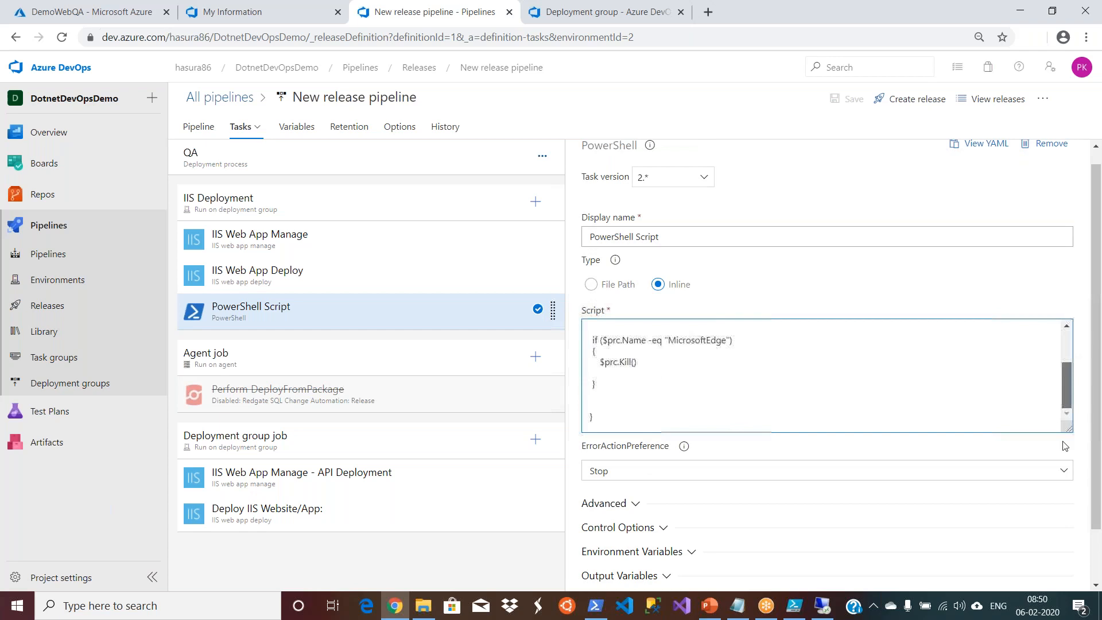
left_click(634, 502)
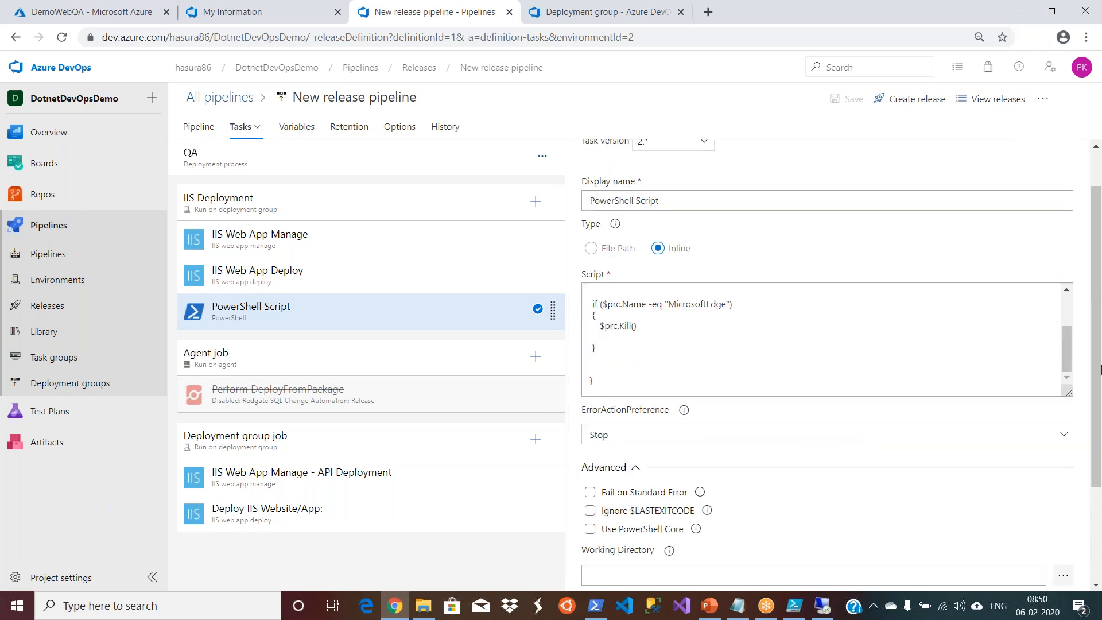
scroll(1099, 351, "up", 1)
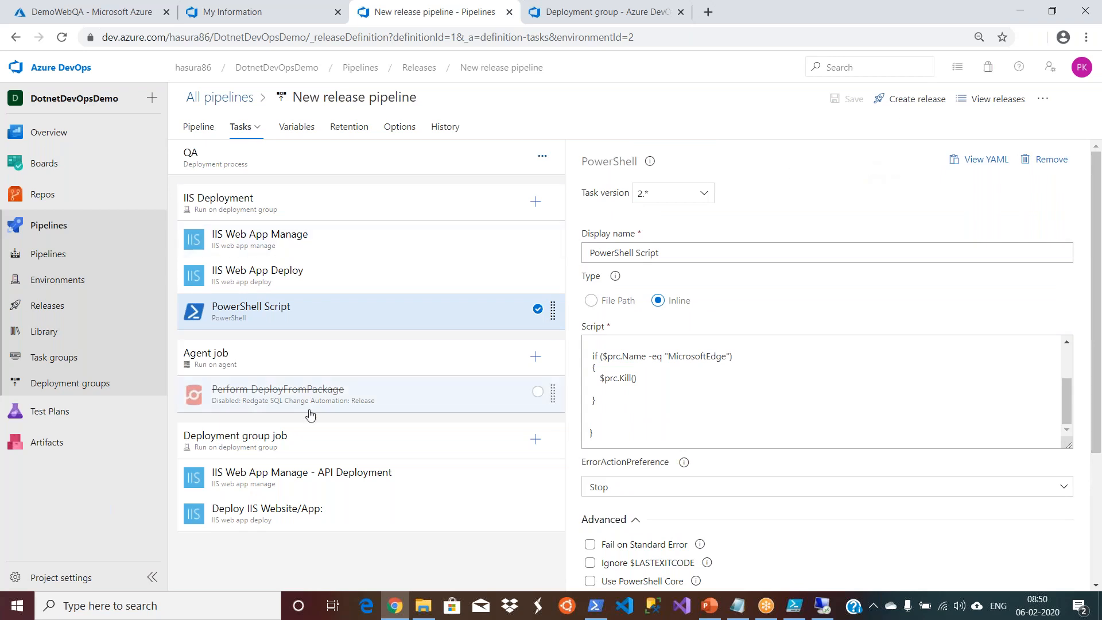
Step: Disable the 'IIS Web App Manage - API Deployment' and 'Deploy IIS Website/App:' tasks
left_click(351, 474)
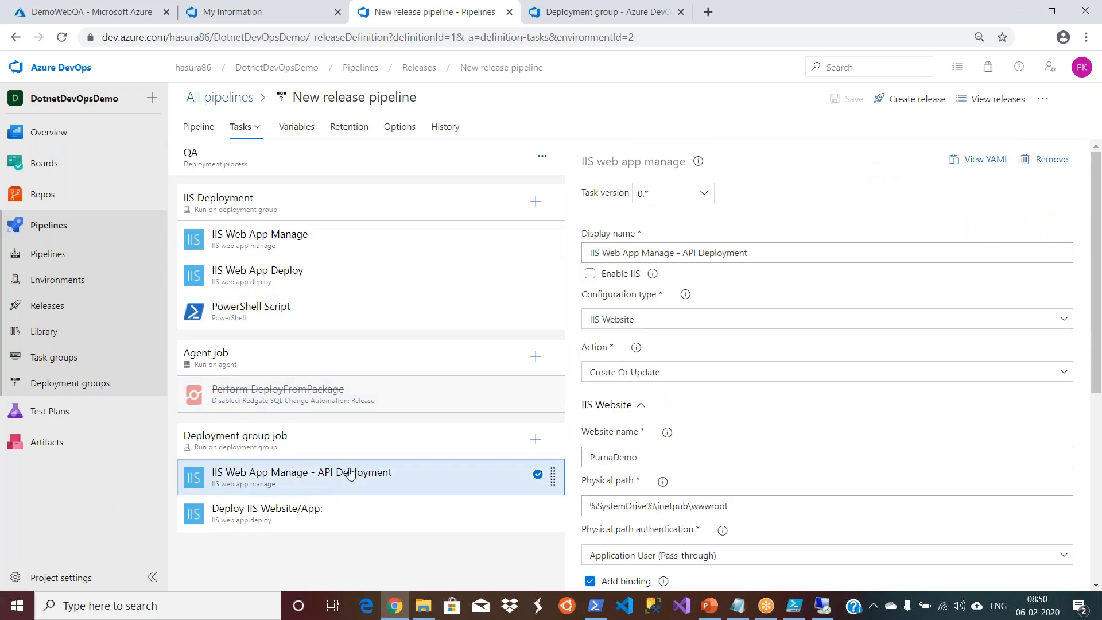
right_click(348, 480)
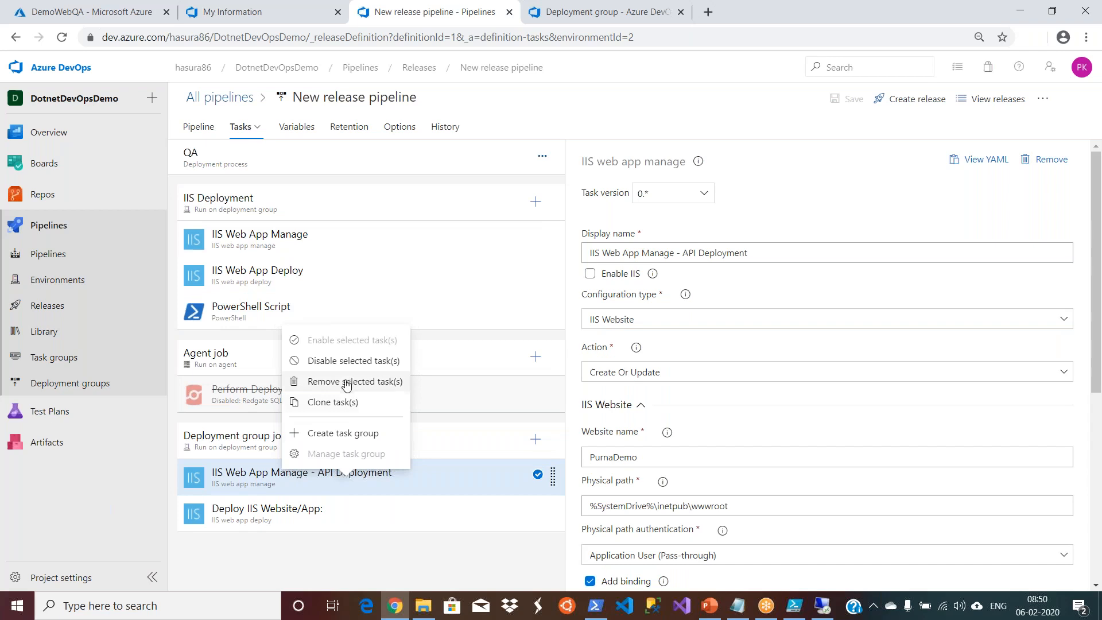
left_click(346, 362)
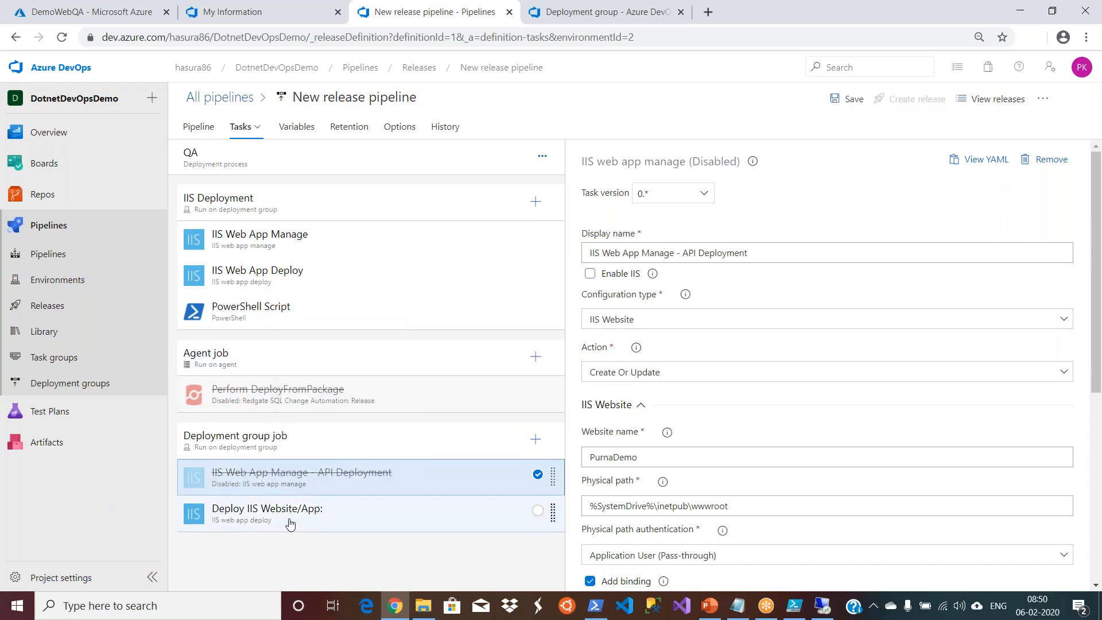
left_click(290, 522)
right_click(291, 524)
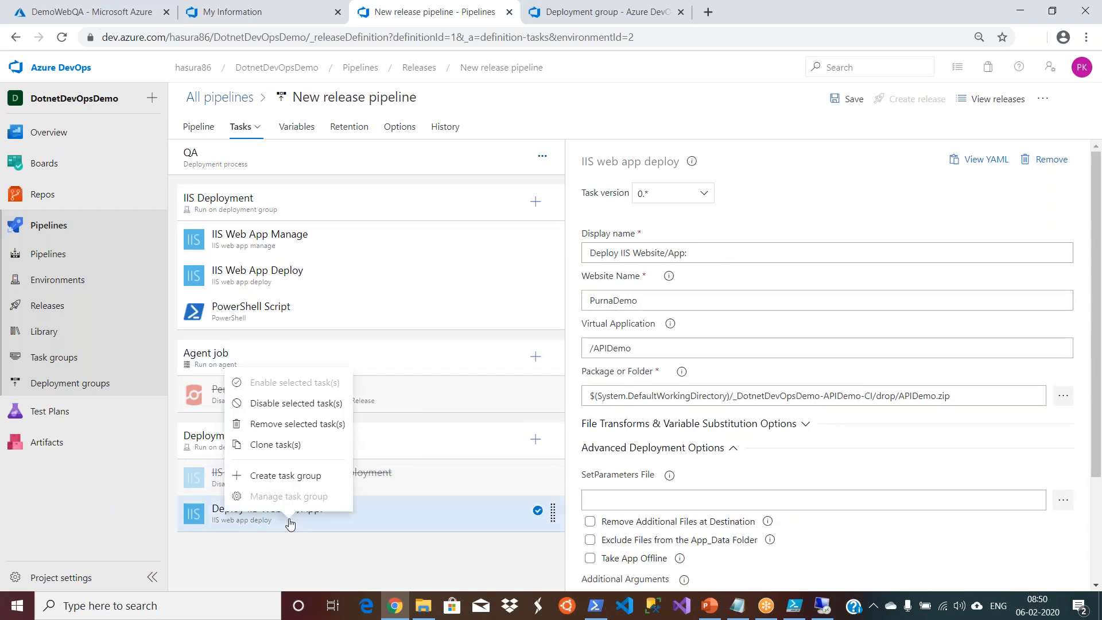
left_click(314, 402)
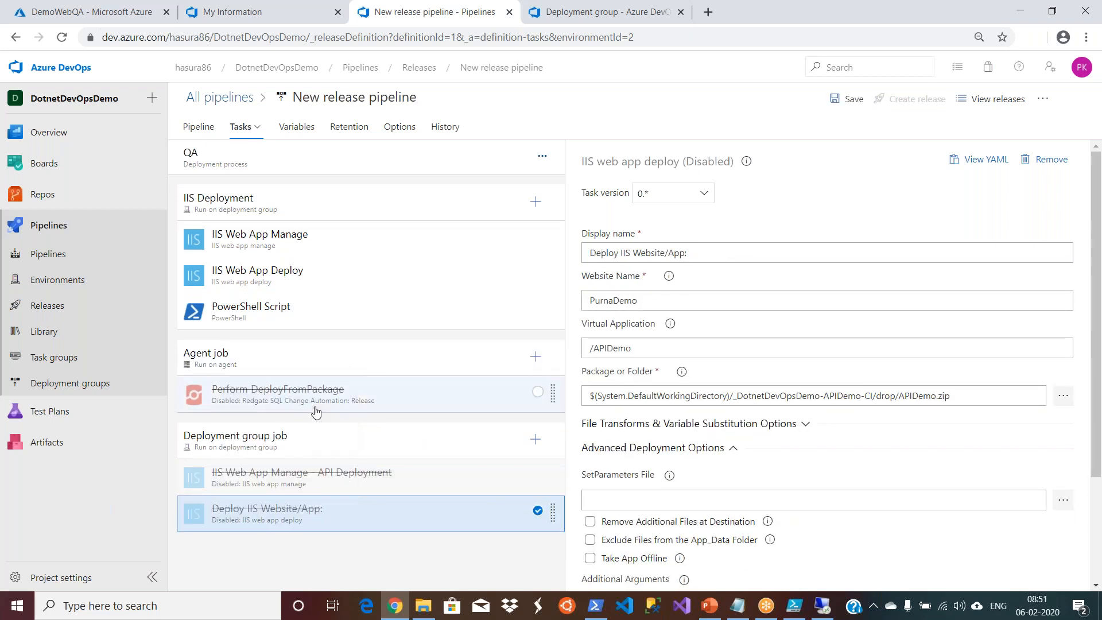
Step: Save the release pipeline with both tasks disabled
left_click(393, 232)
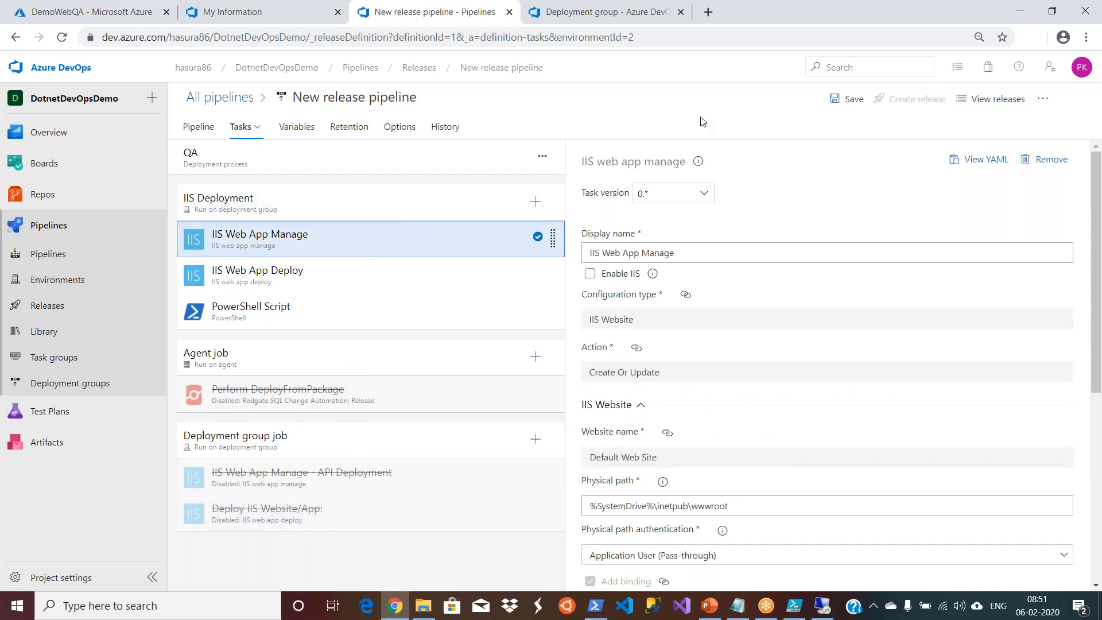
left_click(846, 103)
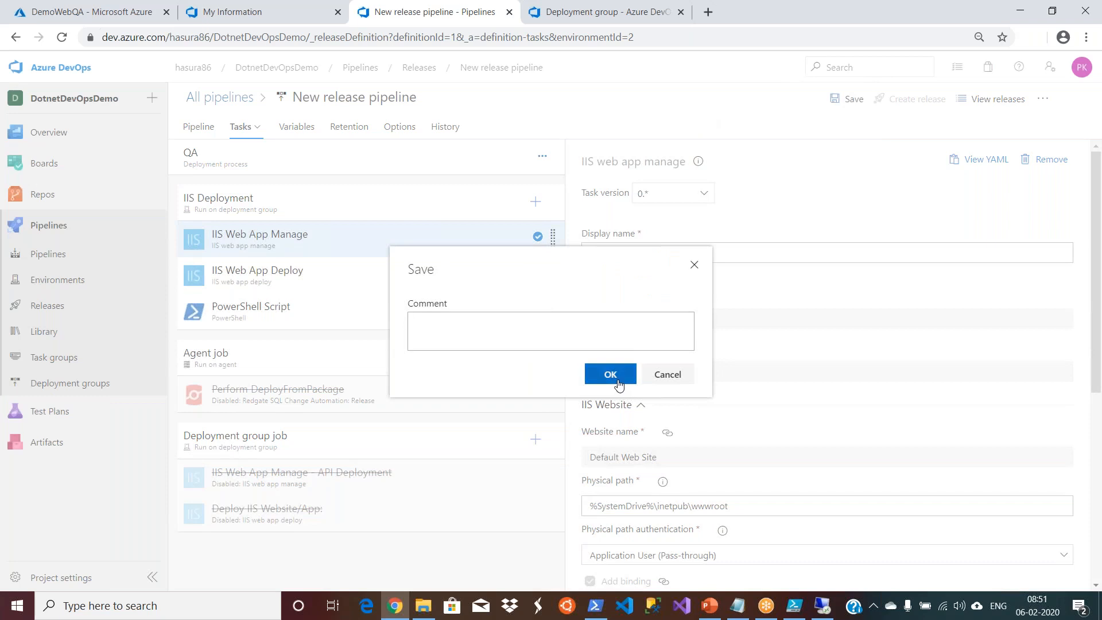
left_click(611, 374)
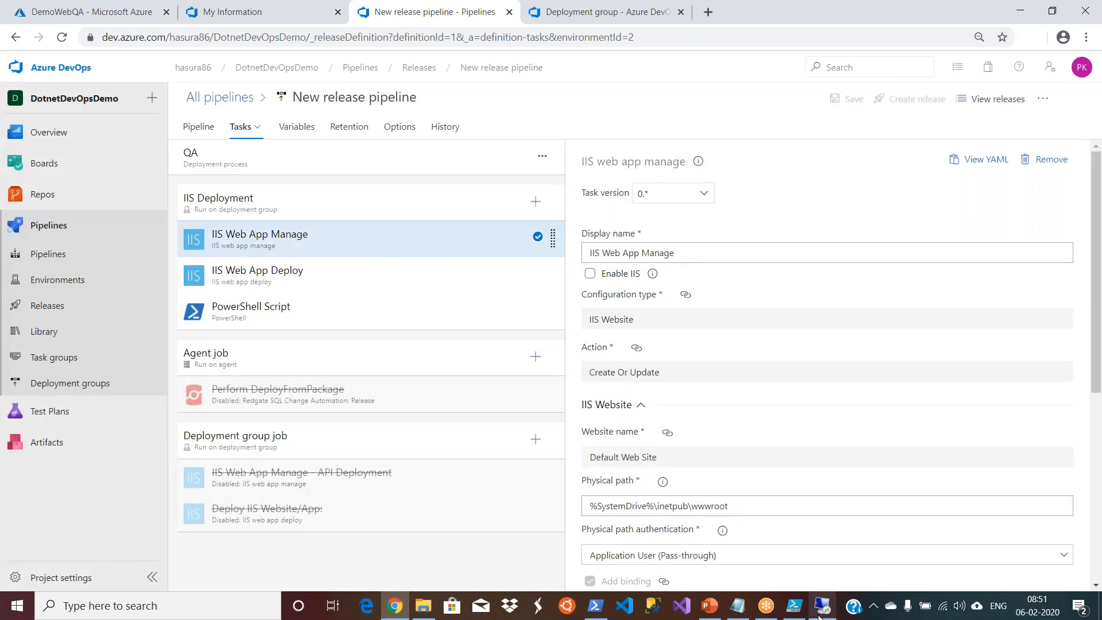
Step: Window the remote session, close its PowerShell window, and move it aside from the pipeline
left_click(823, 606)
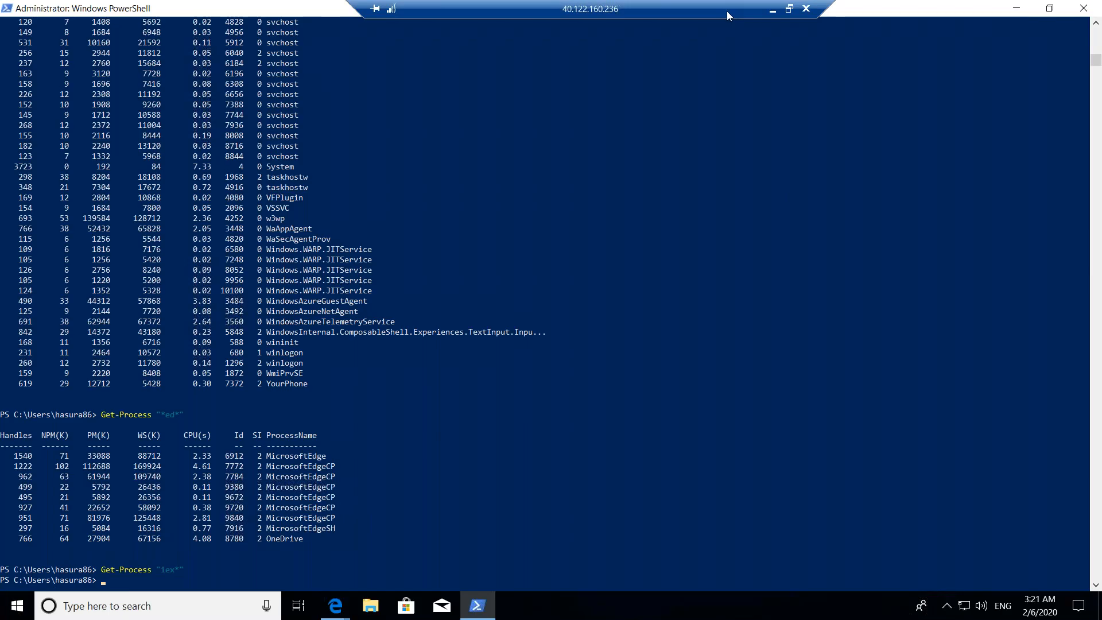
double_click(726, 11)
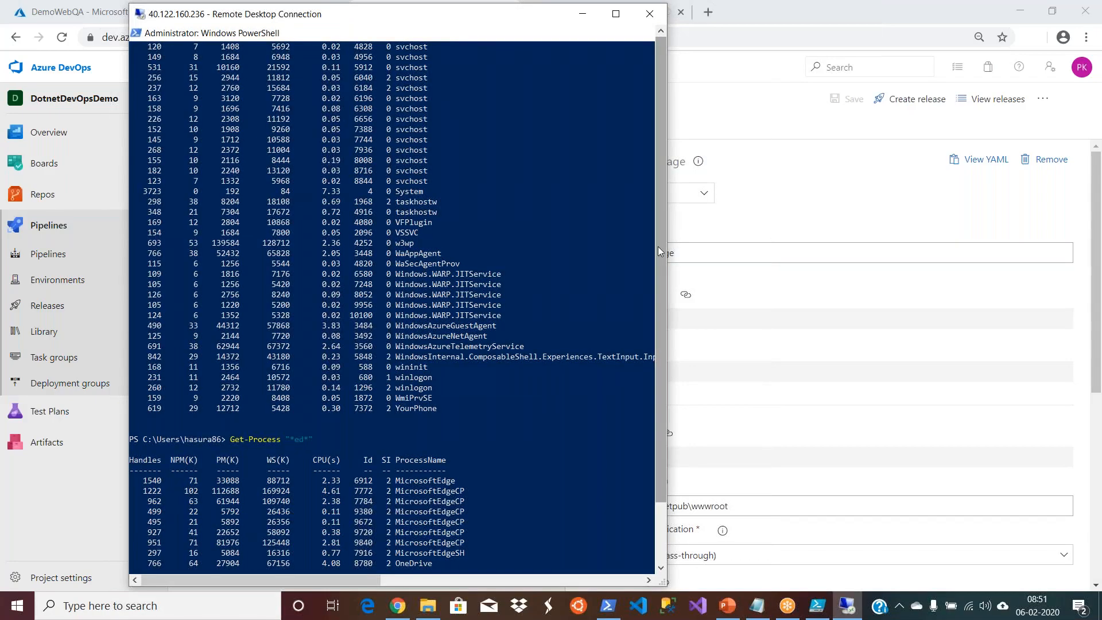
left_click_drag(658, 246, 663, 384)
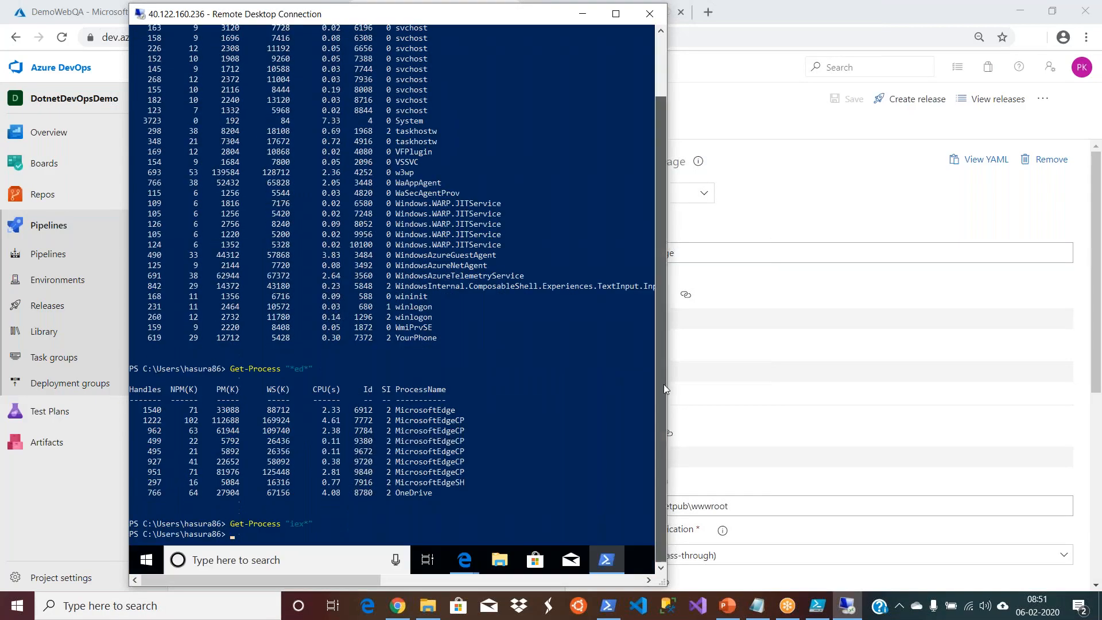
right_click(610, 555)
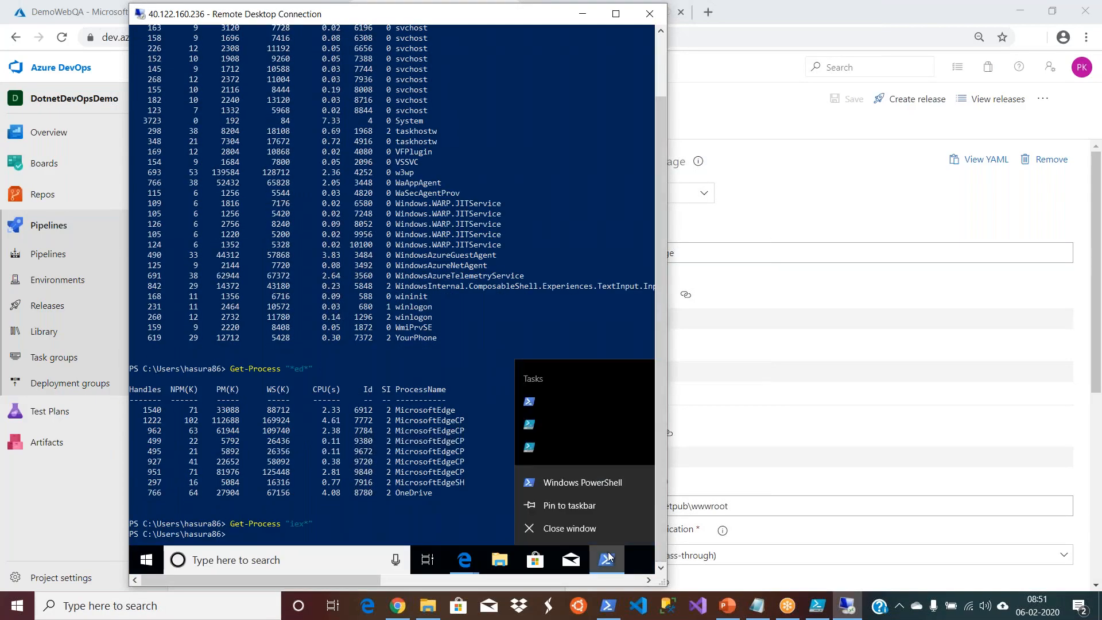
left_click(580, 531)
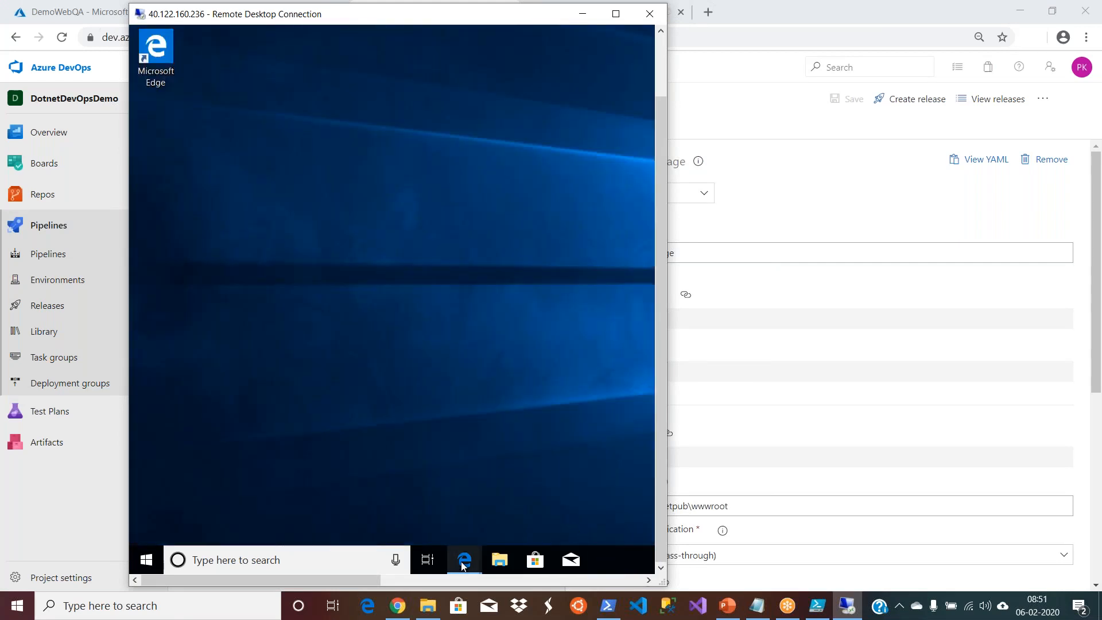
mouse_move(463, 565)
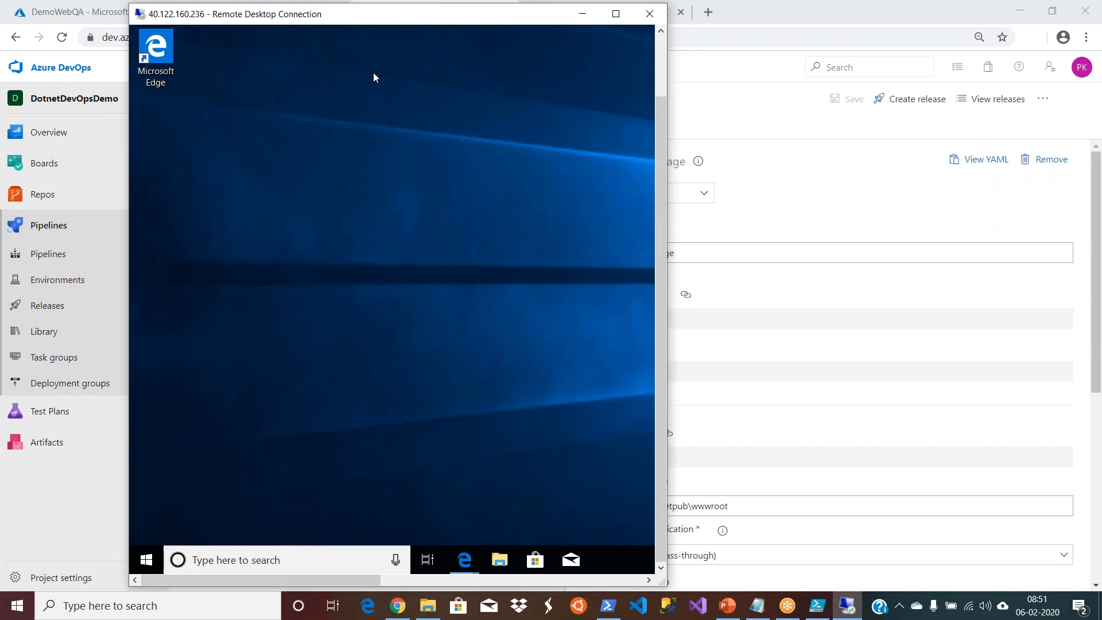
left_click_drag(346, 23, 812, 174)
Step: Create Release-17 with a manual QA trigger and open it
left_click(919, 99)
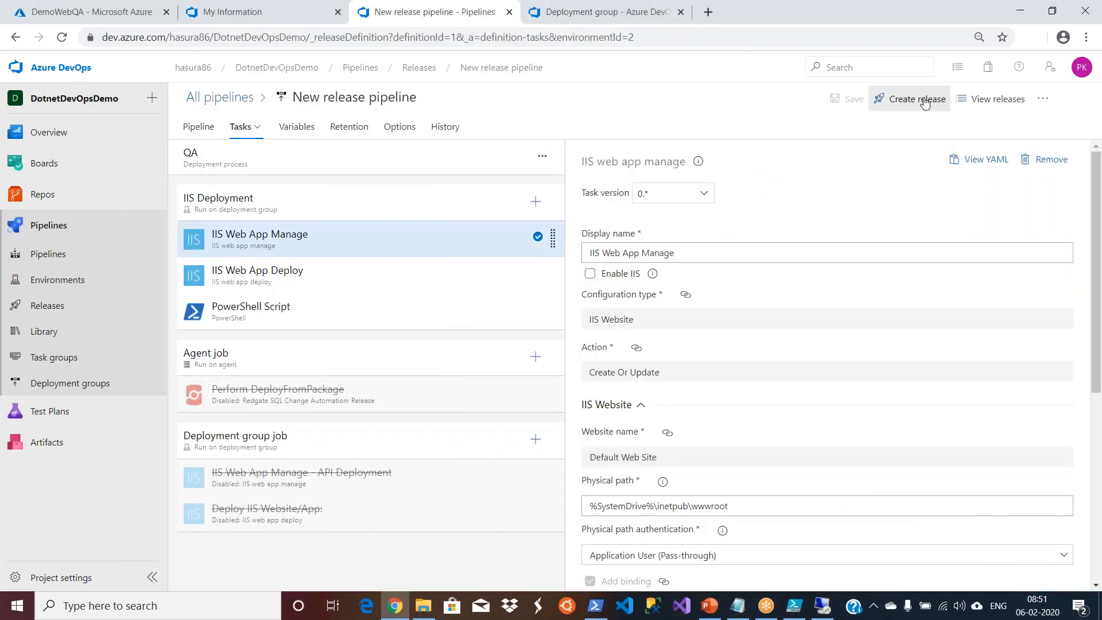
left_click(890, 169)
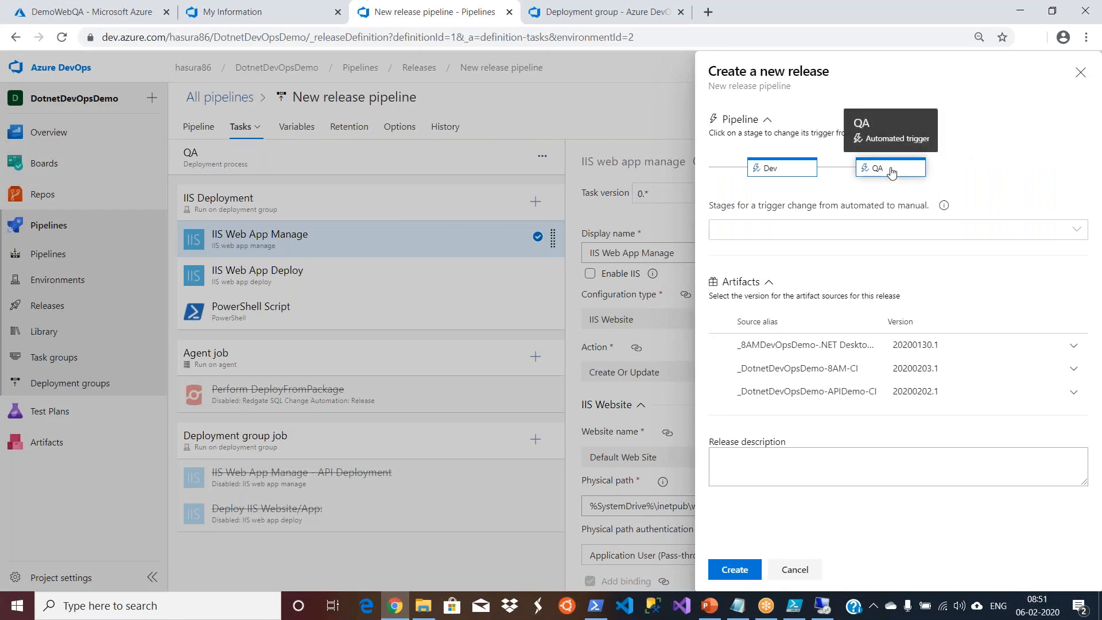
left_click(734, 569)
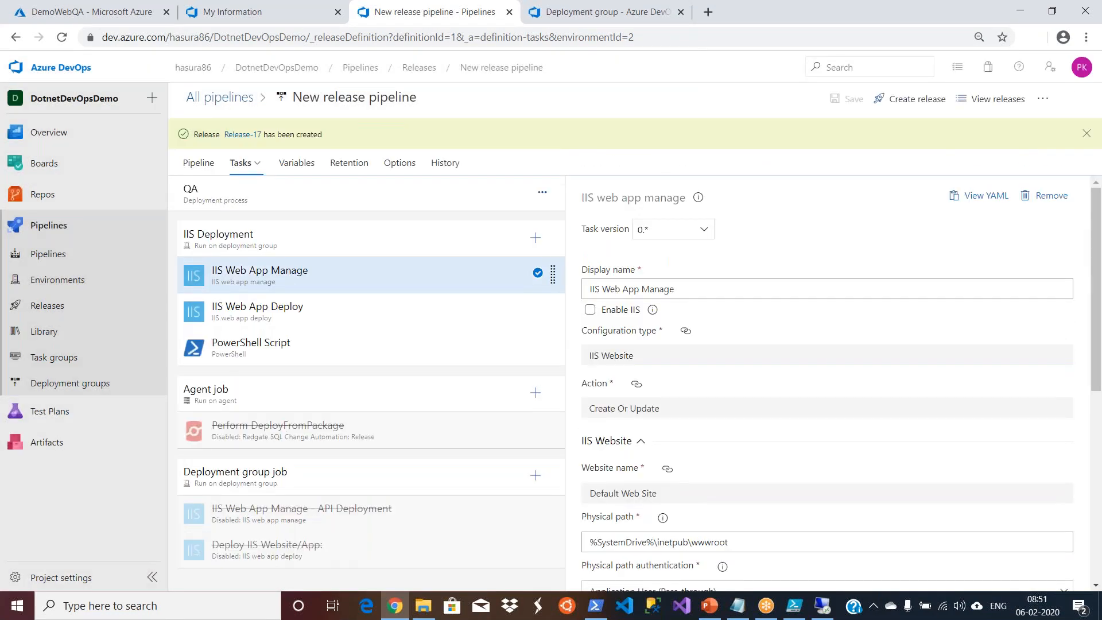
left_click(243, 135)
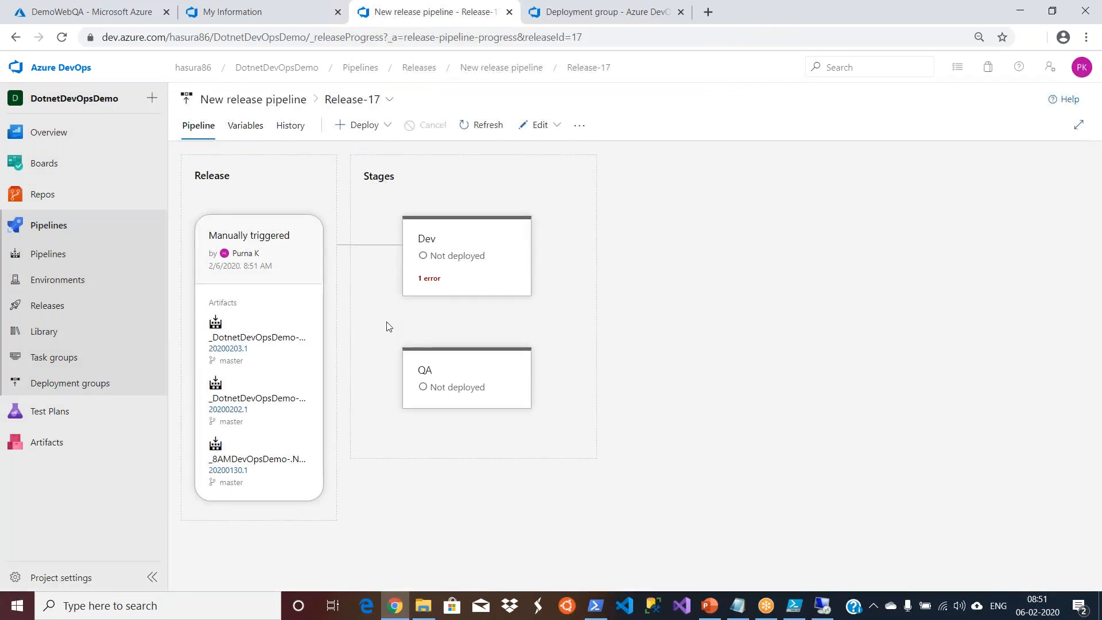
Step: Deploy Release-17 to the QA stage and view its deployment logs
mouse_move(431, 386)
left_click(438, 427)
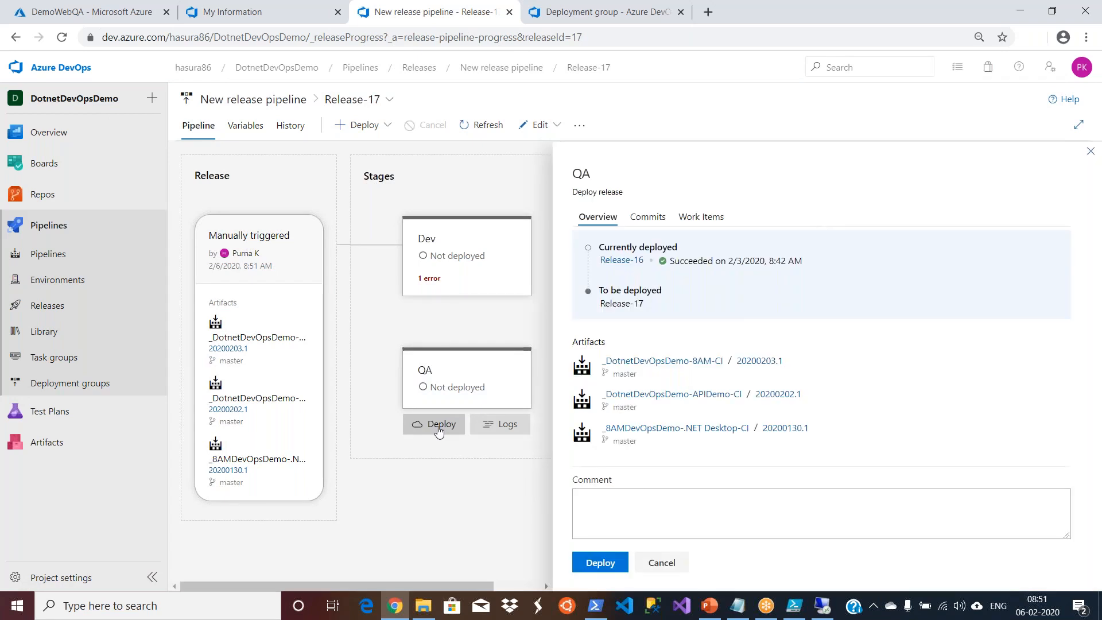
left_click(597, 561)
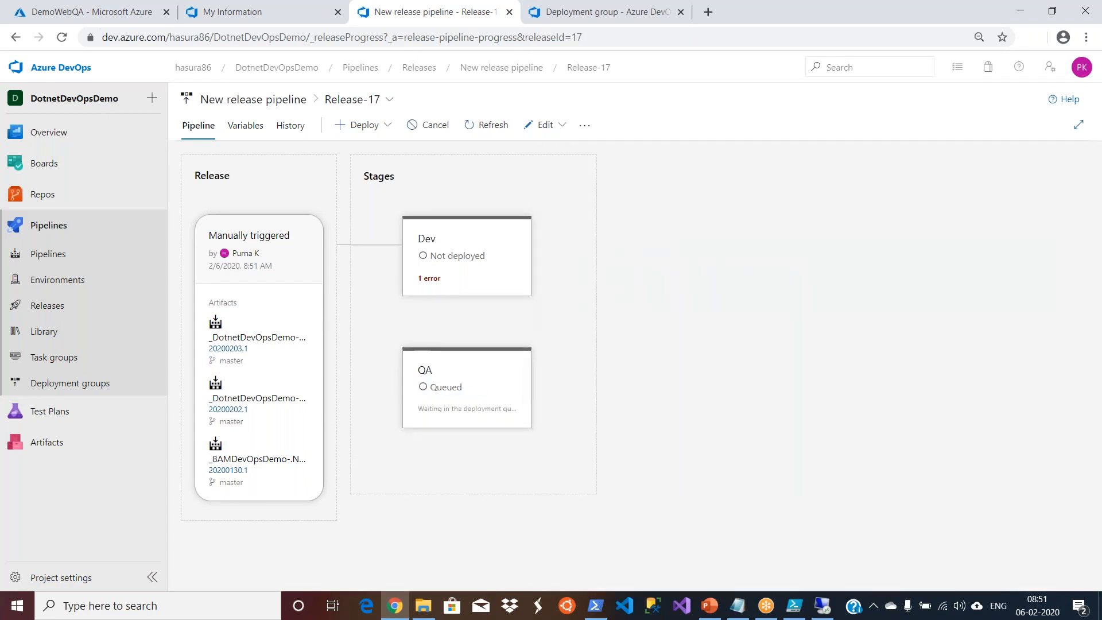
mouse_move(501, 424)
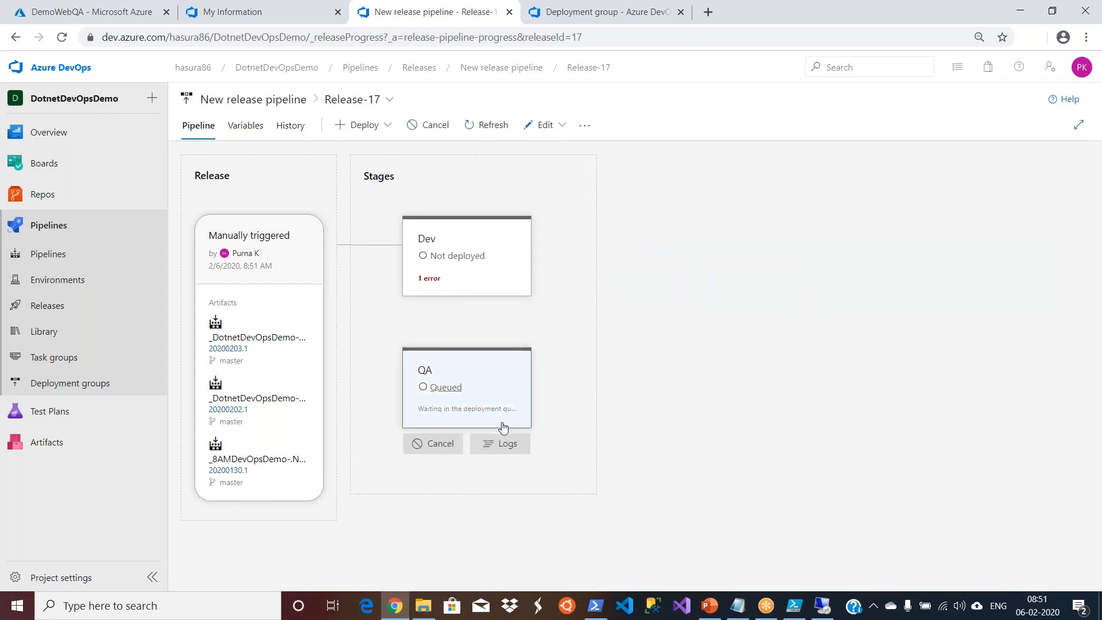
mouse_move(453, 256)
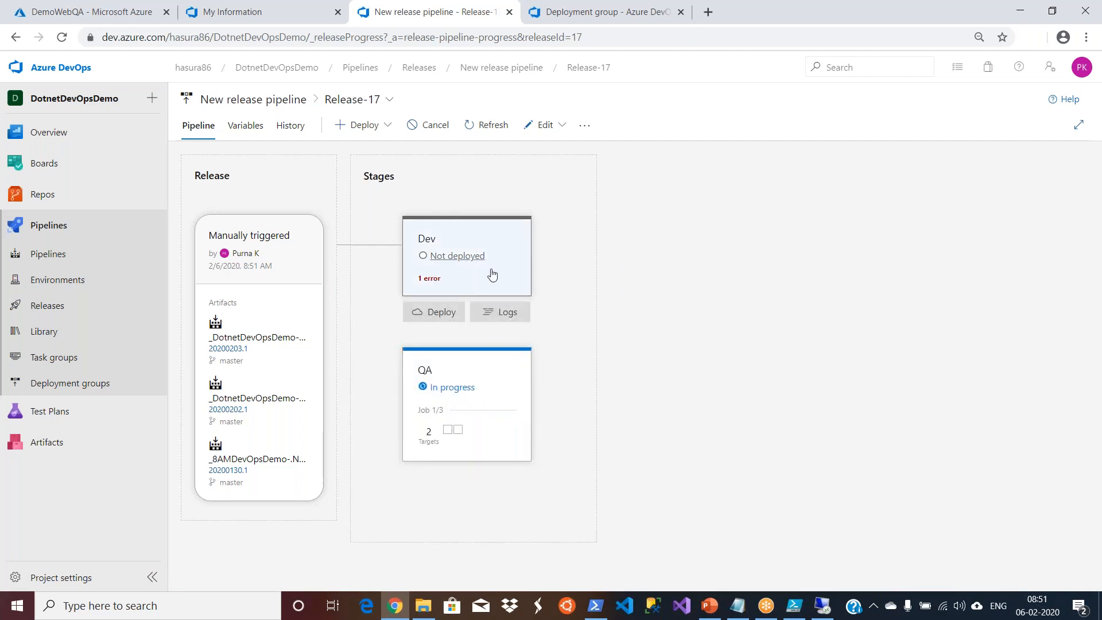
mouse_move(423, 458)
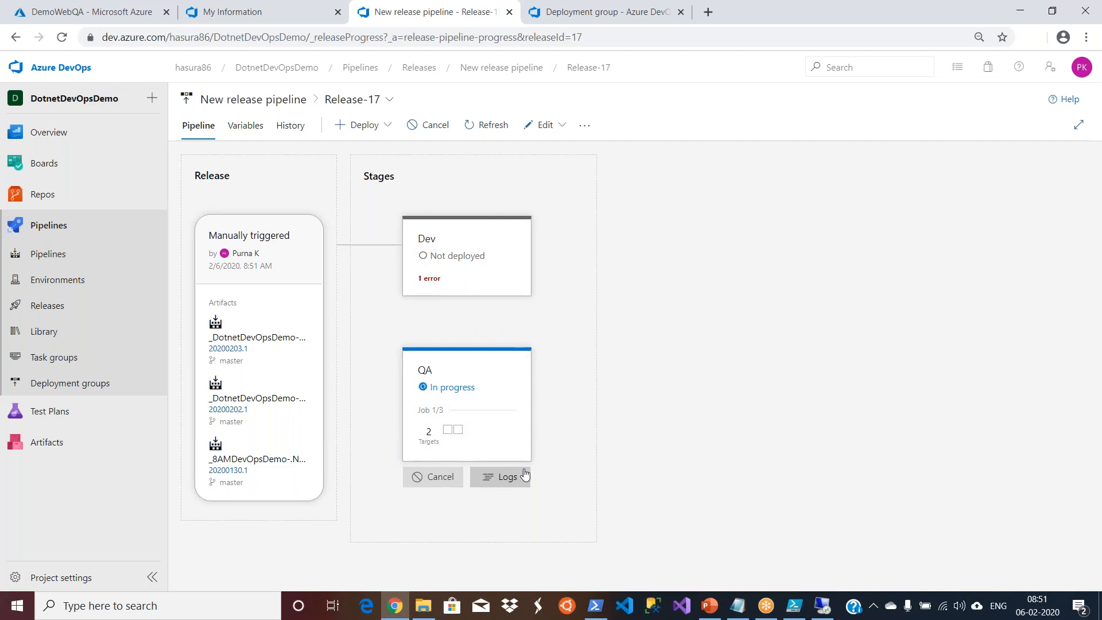
left_click(507, 477)
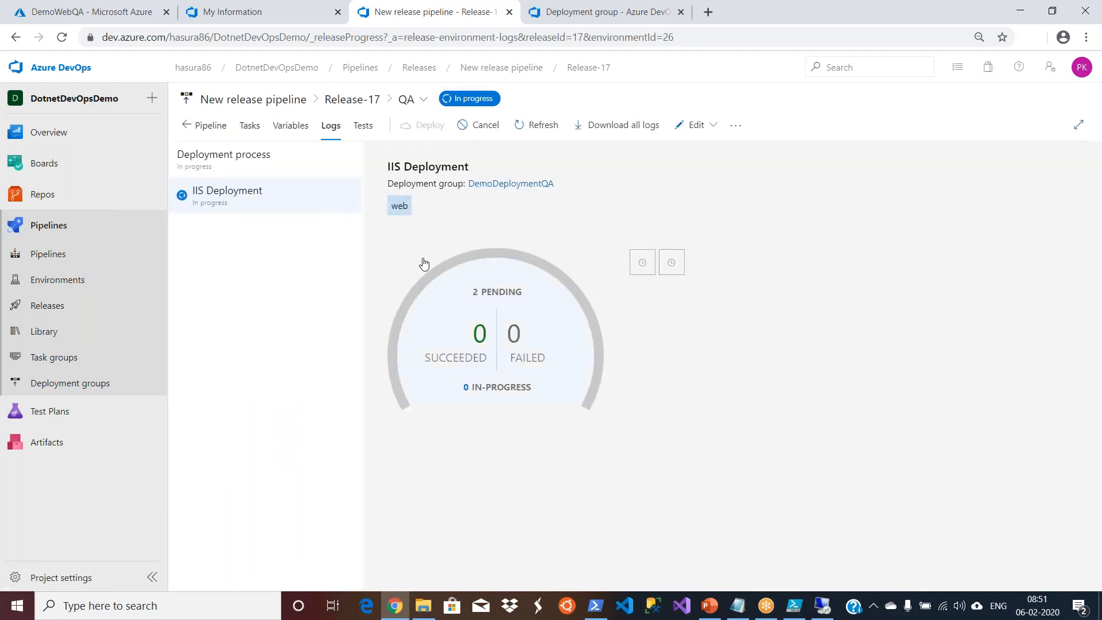
mouse_move(642, 262)
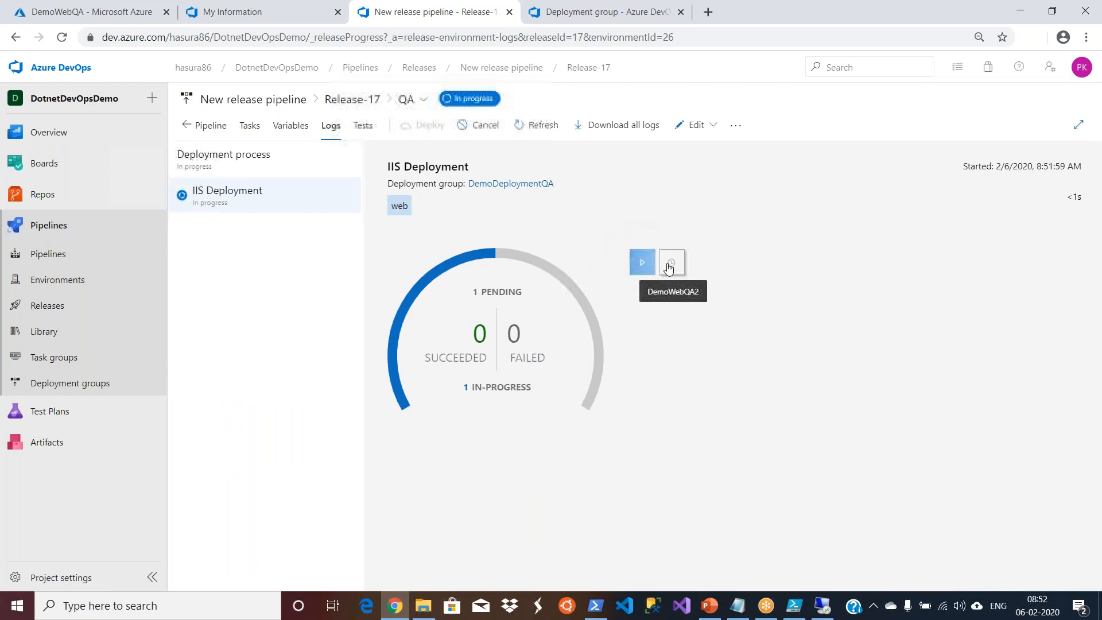
Step: Reposition the remote desktop window and reopen Release-17's QA logs from the Releases list
left_click(822, 606)
left_click_drag(868, 170, 870, 14)
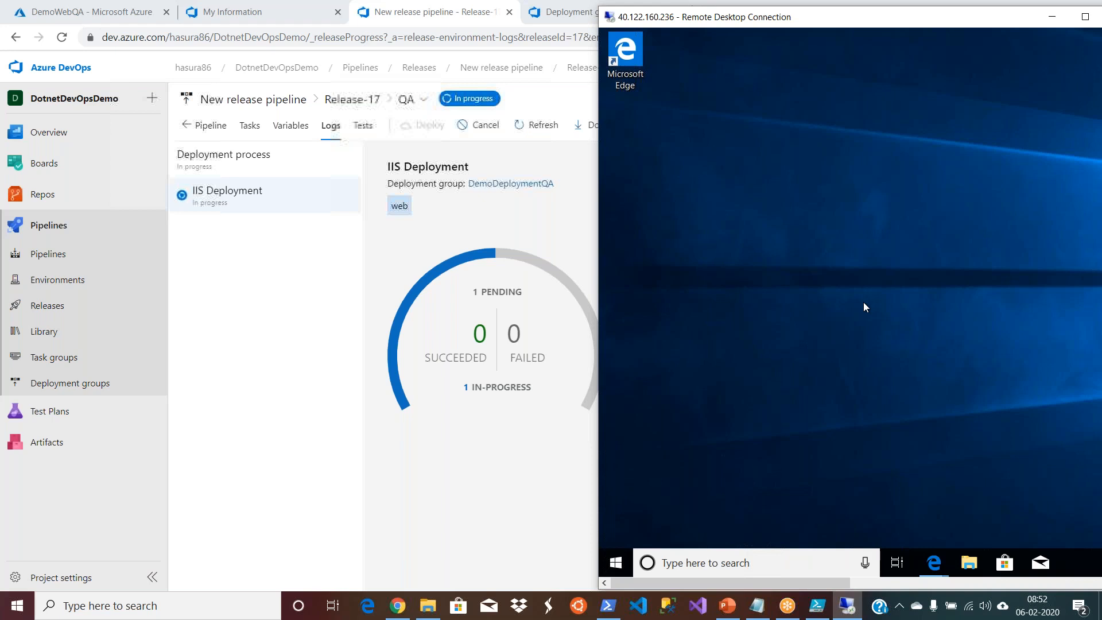
left_click(492, 365)
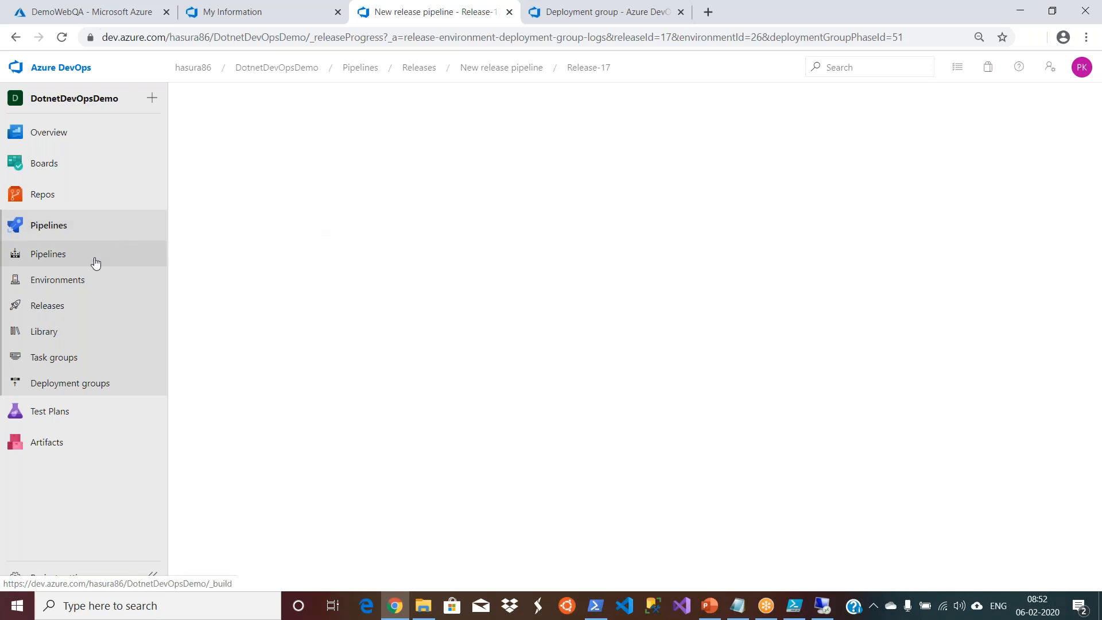
left_click(83, 309)
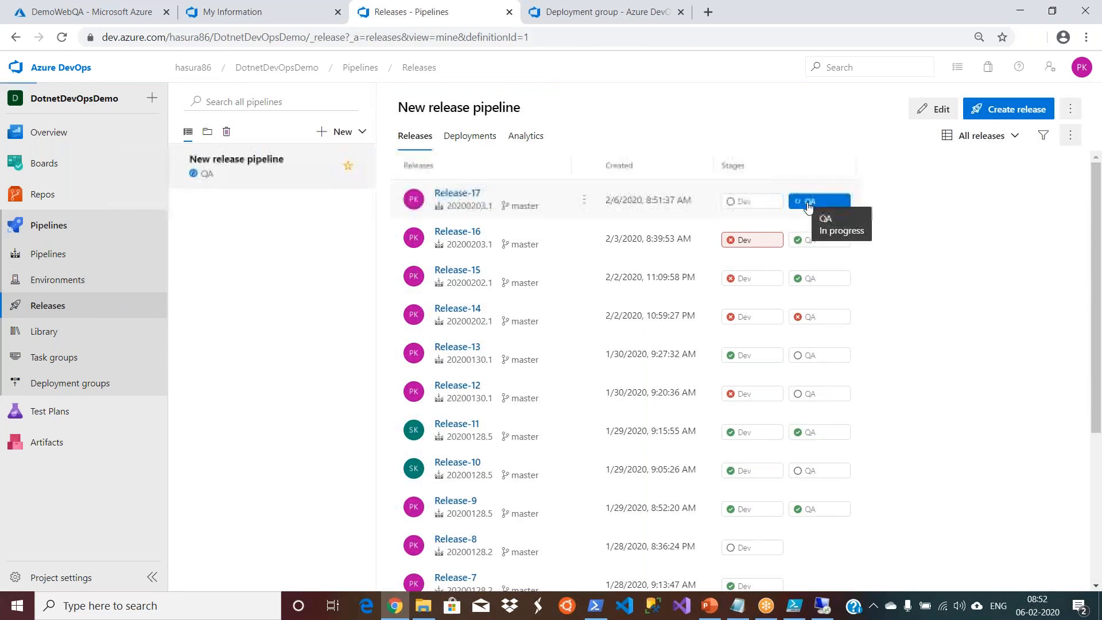
left_click(809, 202)
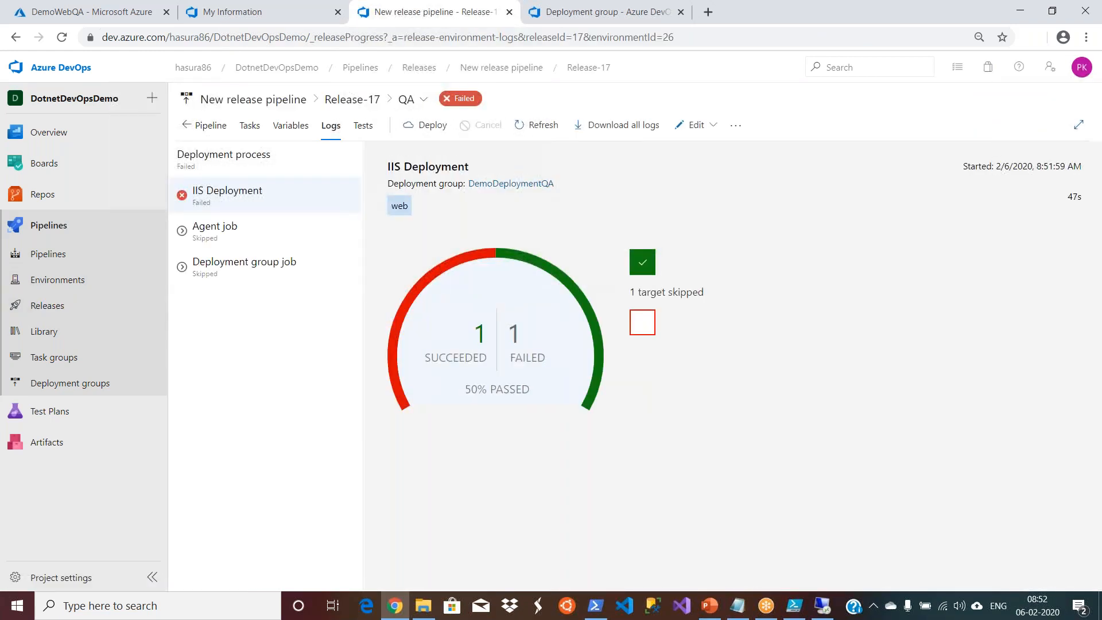
Step: Open IIS Deployment's PowerShell Script task log, then launch Microsoft Edge on the remote VM
left_click(496, 339)
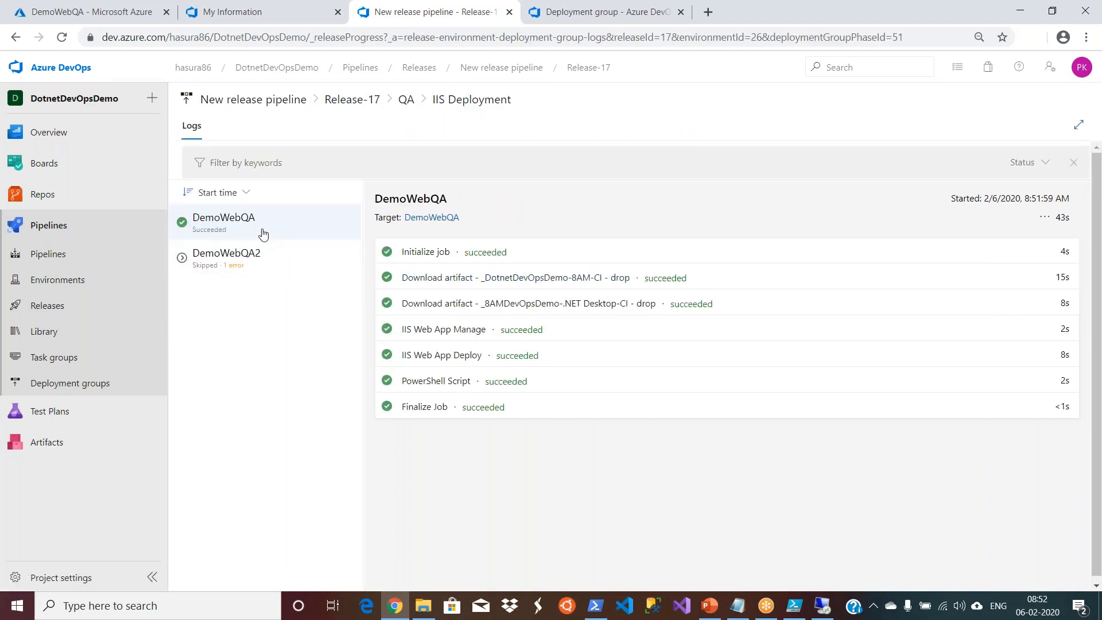
left_click(449, 389)
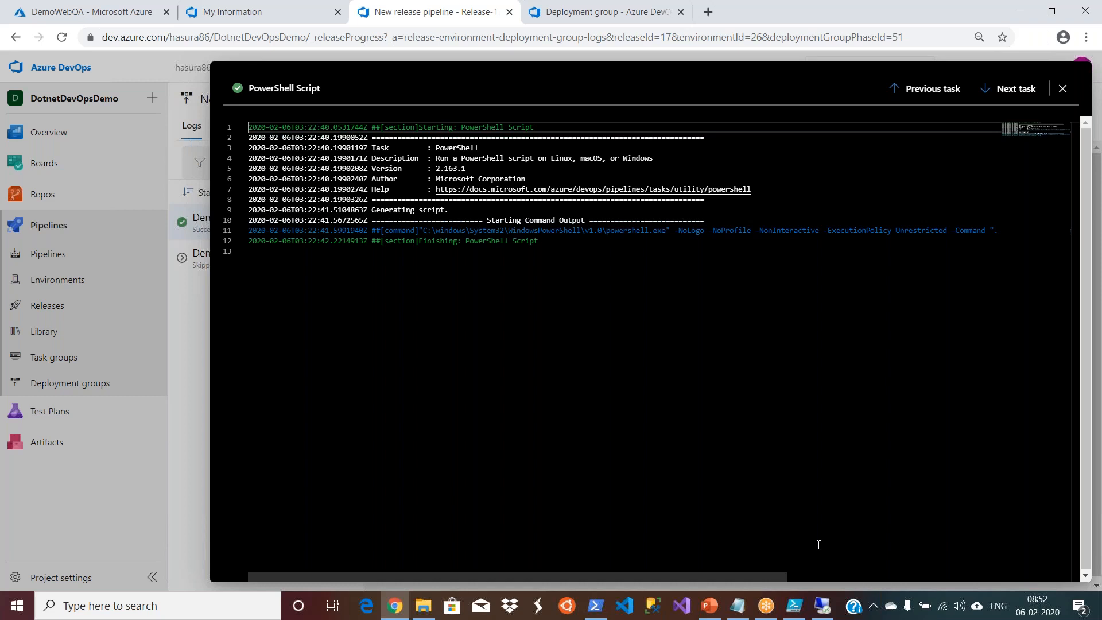
left_click(823, 605)
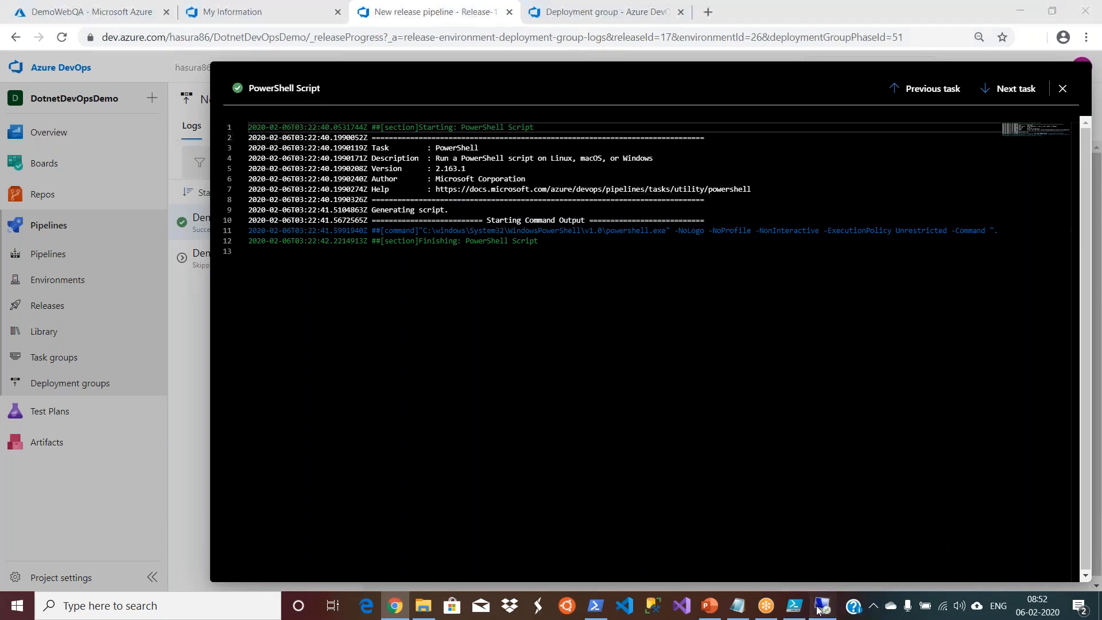
left_click(934, 563)
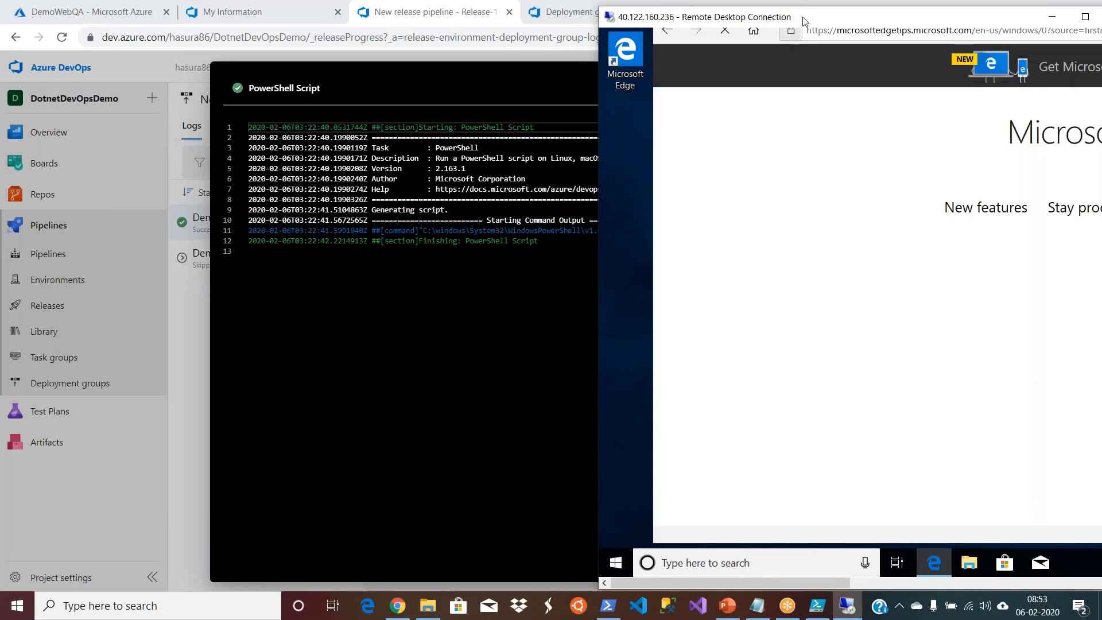
Step: Maximize the remote desktop, then close the Edge Tips and Start browser windows and all their tabs
double_click(803, 19)
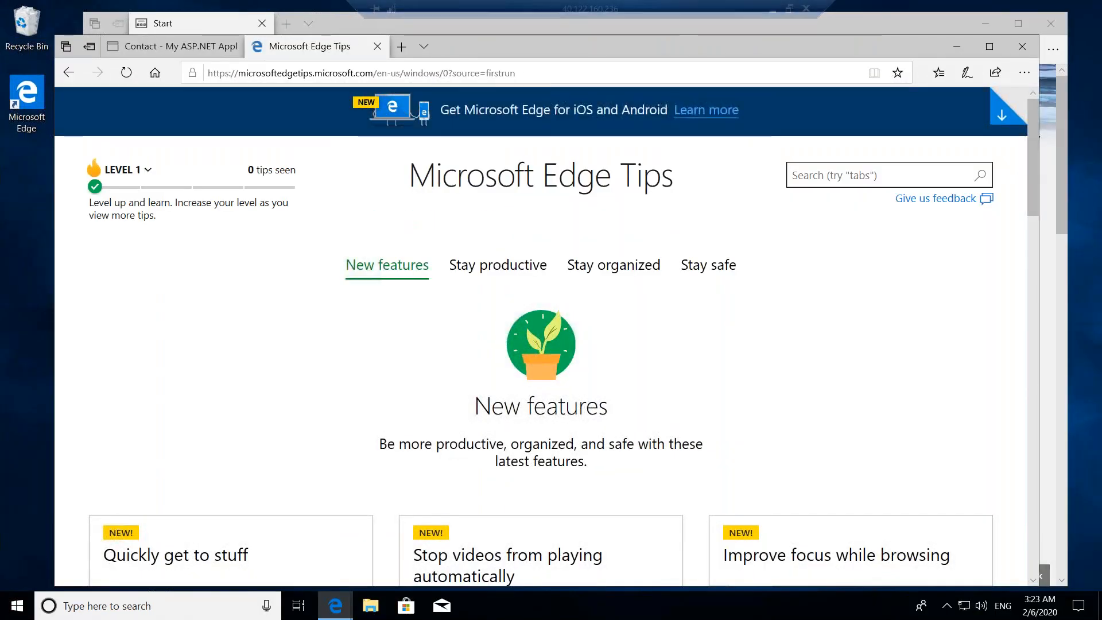
left_click_drag(620, 41, 726, 161)
left_click(1011, 169)
left_click_drag(765, 26, 775, 156)
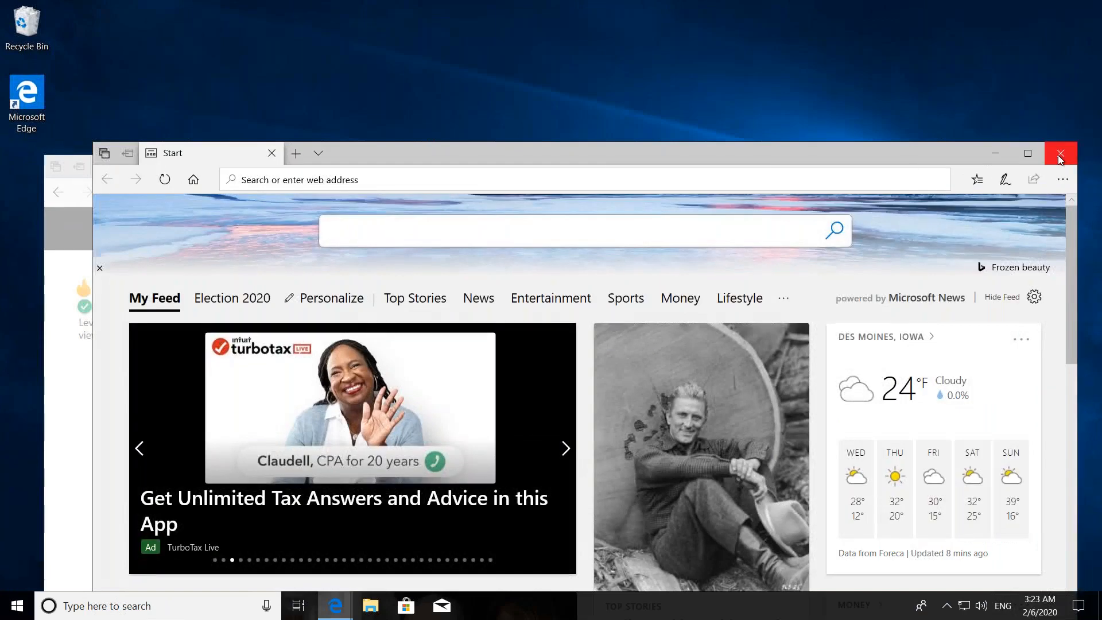
left_click(1059, 159)
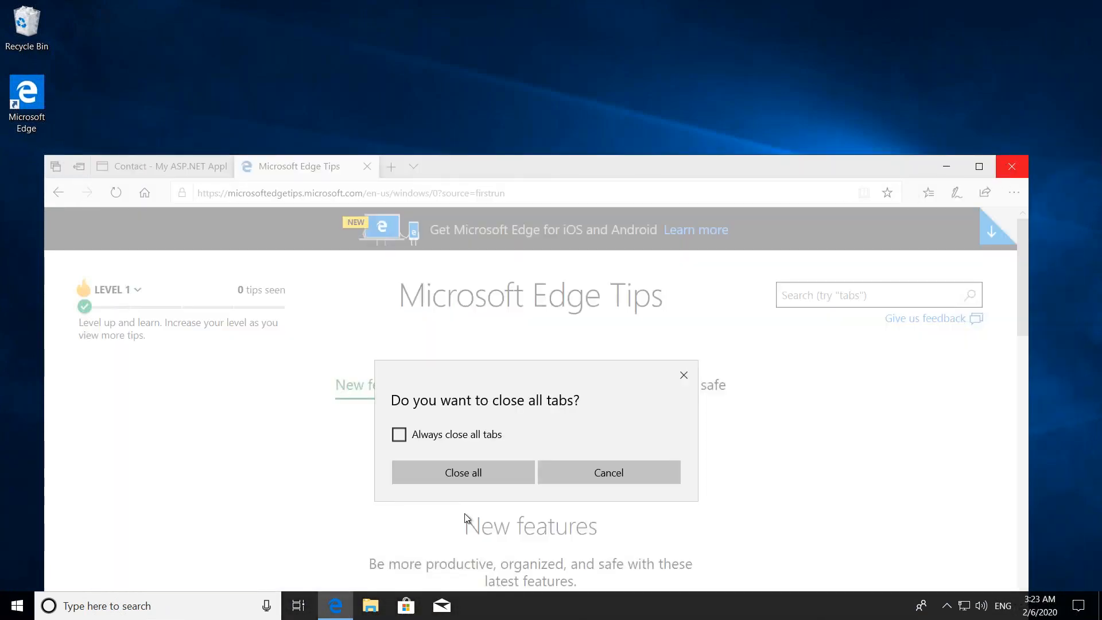
left_click(453, 473)
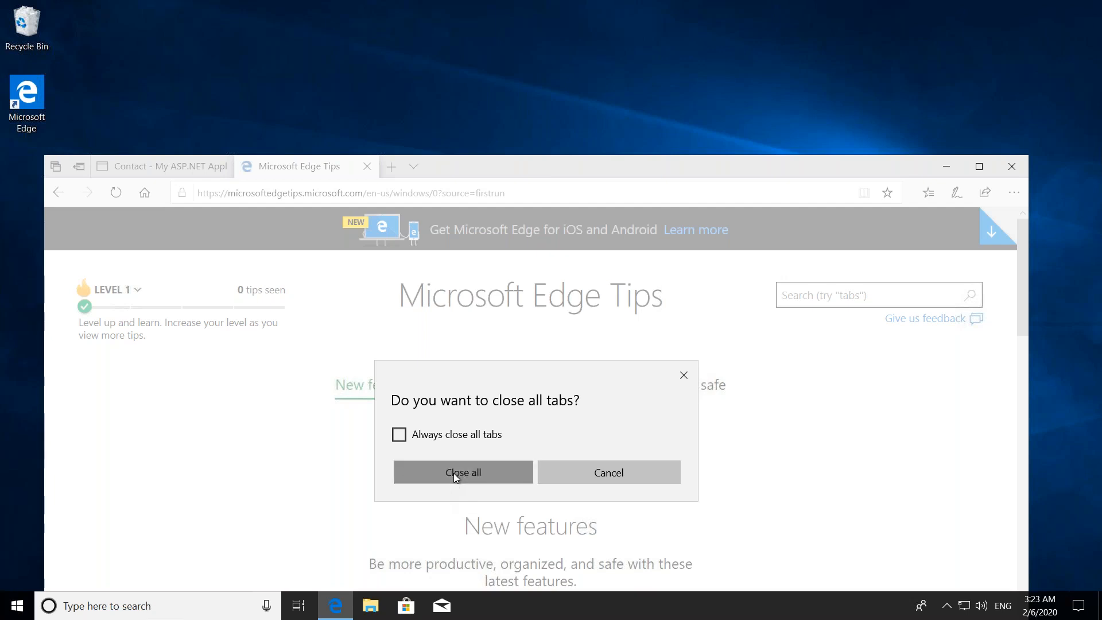
Step: In File Explorer, create a new folder named Test at the root of Windows (C:)
left_click(371, 606)
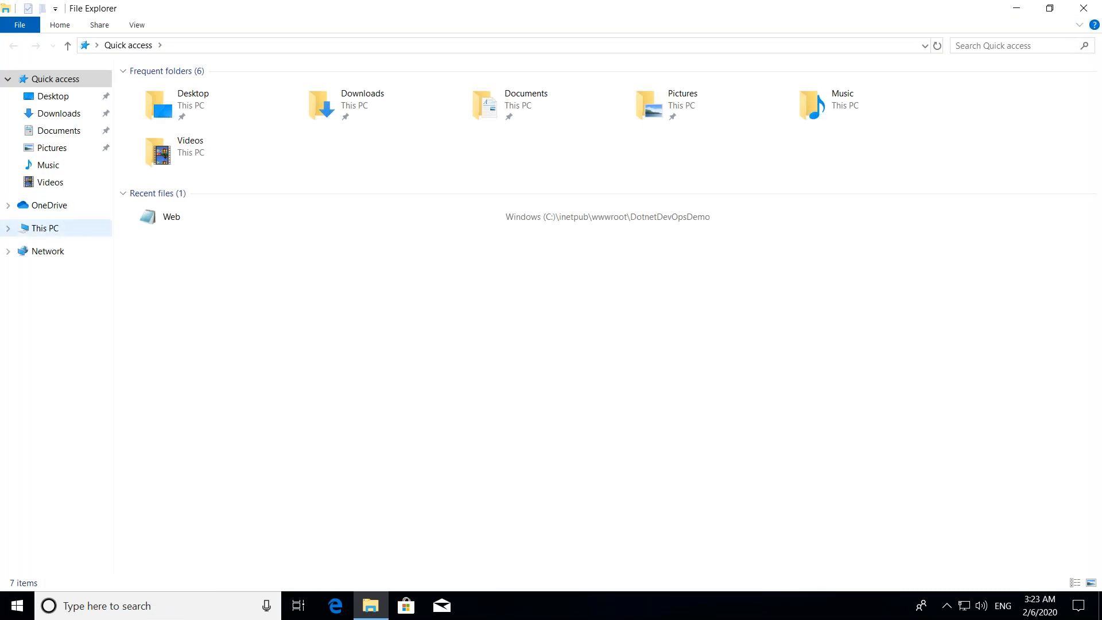
left_click(45, 228)
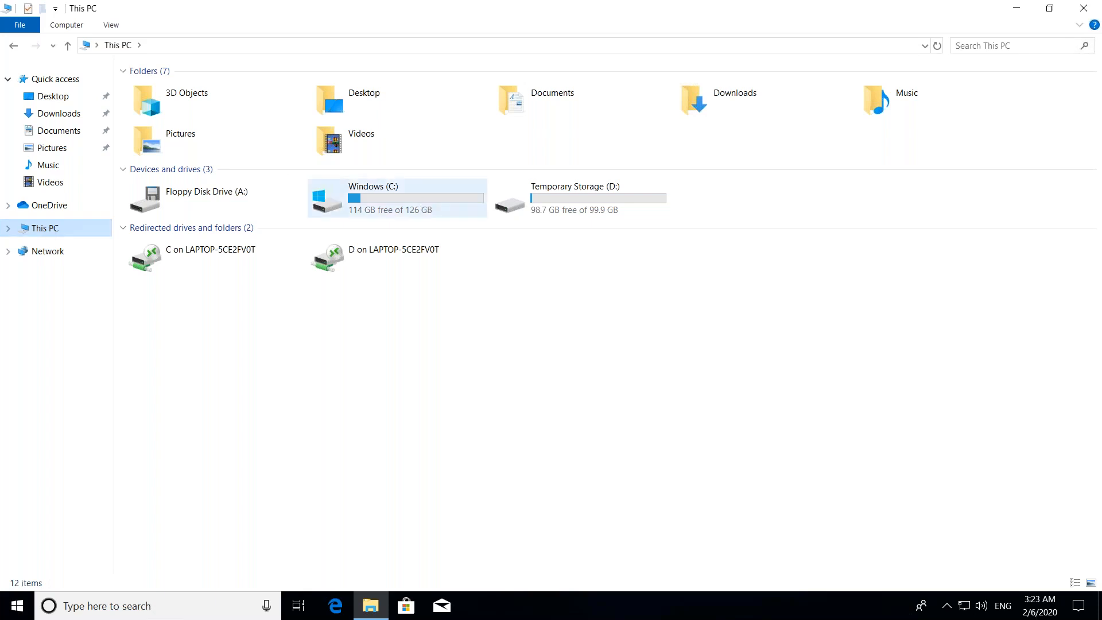
double_click(422, 202)
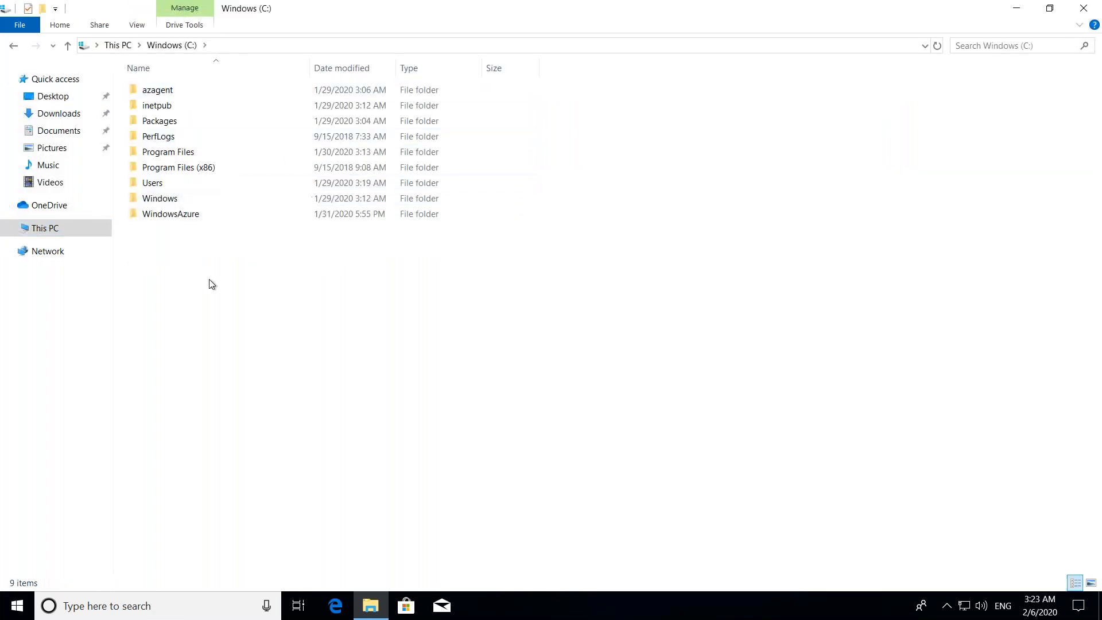
right_click(210, 280)
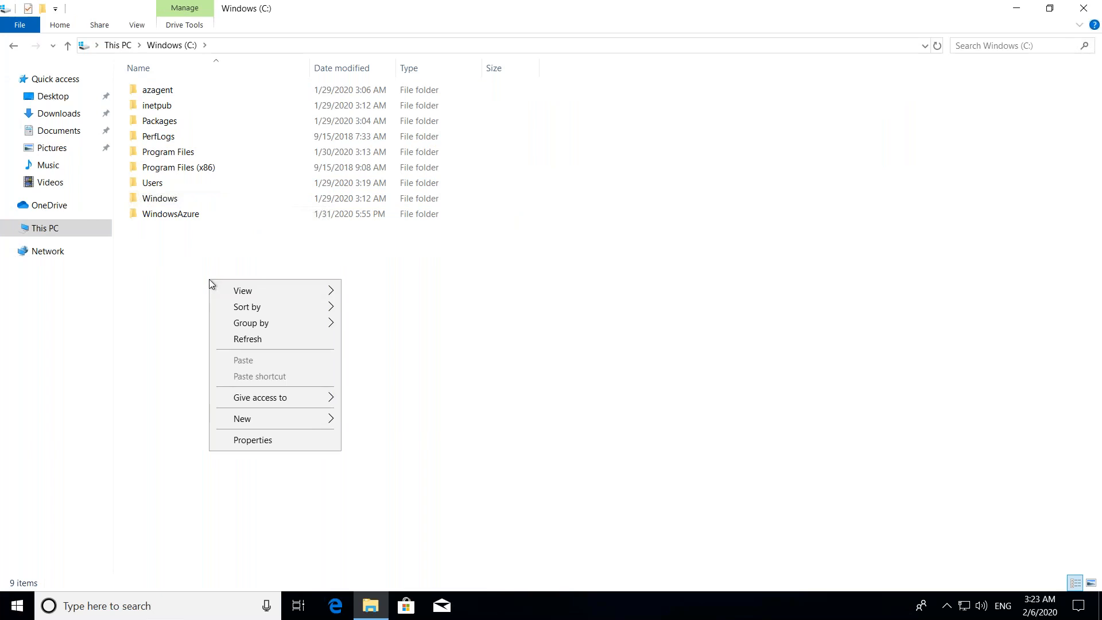
left_click(327, 418)
left_click(374, 421)
type("Test")
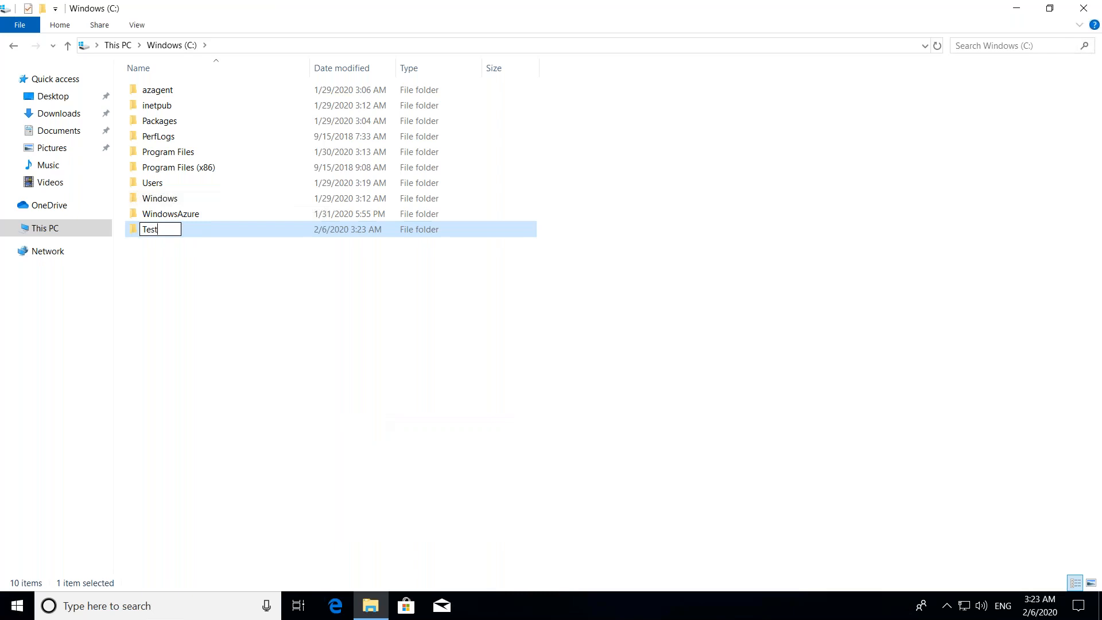
key("Return")
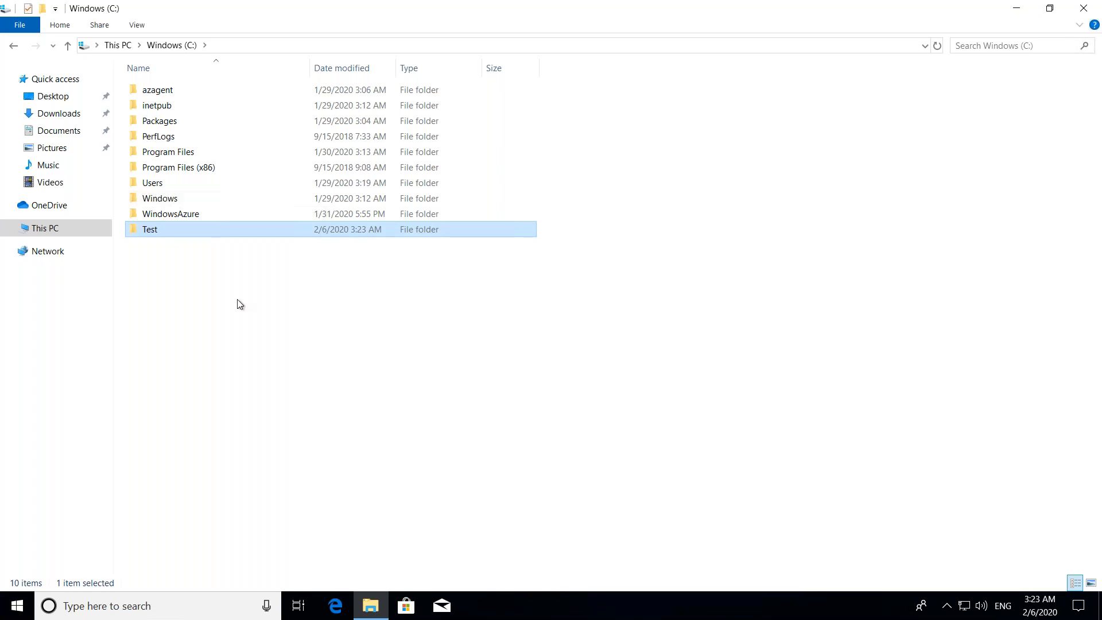
Step: Deselect the Test folder and minimize the remote desktop session
left_click(274, 296)
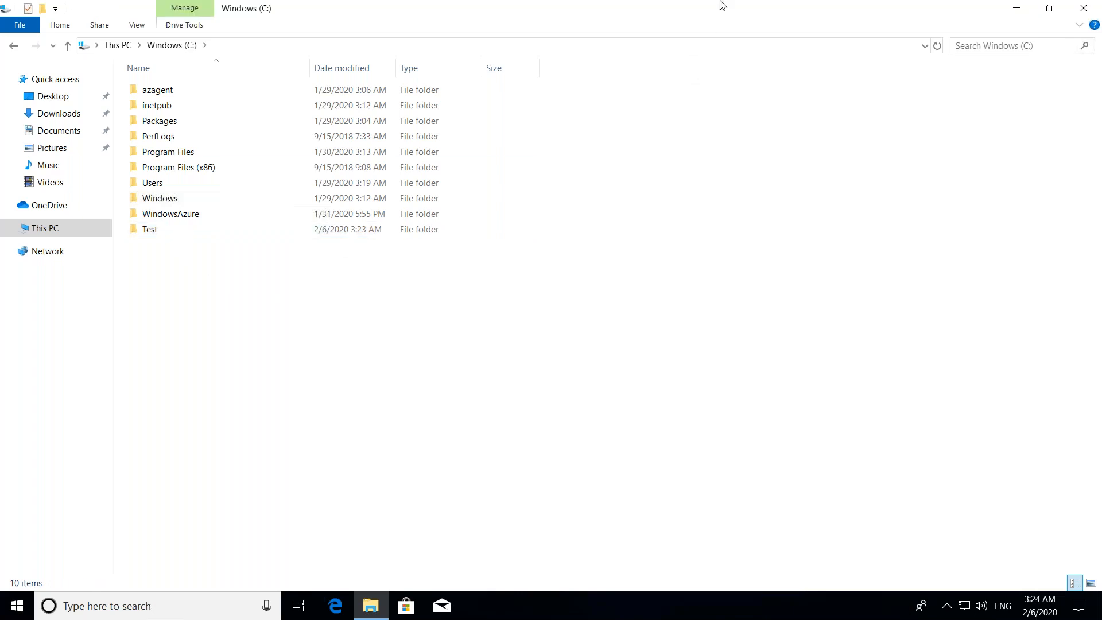
mouse_move(722, 1)
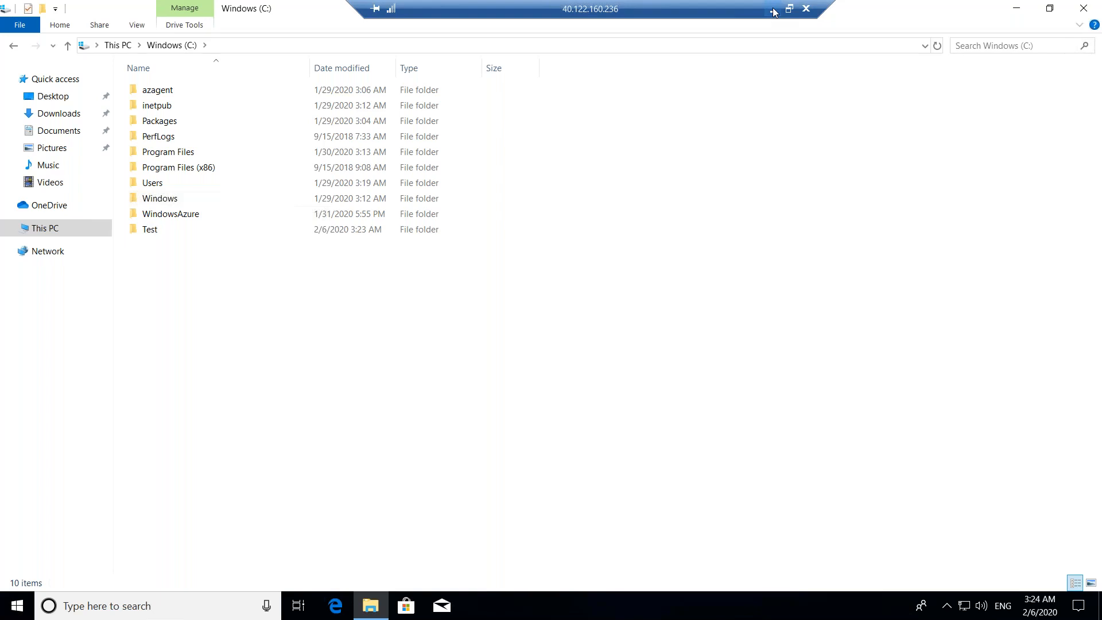
left_click(772, 9)
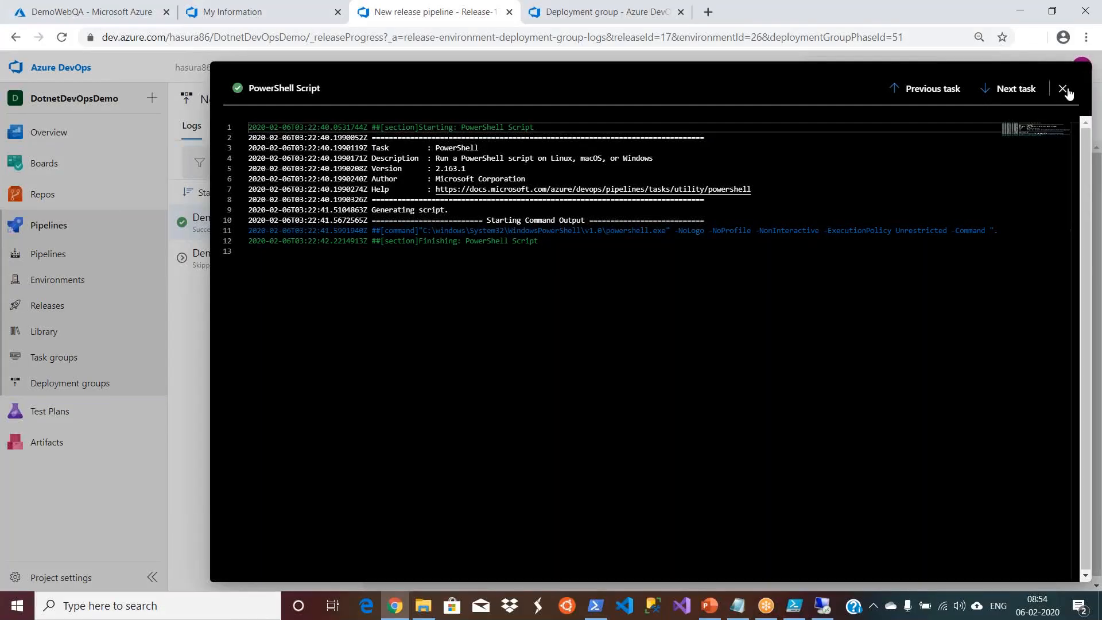
Step: Close the PowerShell Script log viewer and minimize the browser to show the local desktop
left_click(1063, 90)
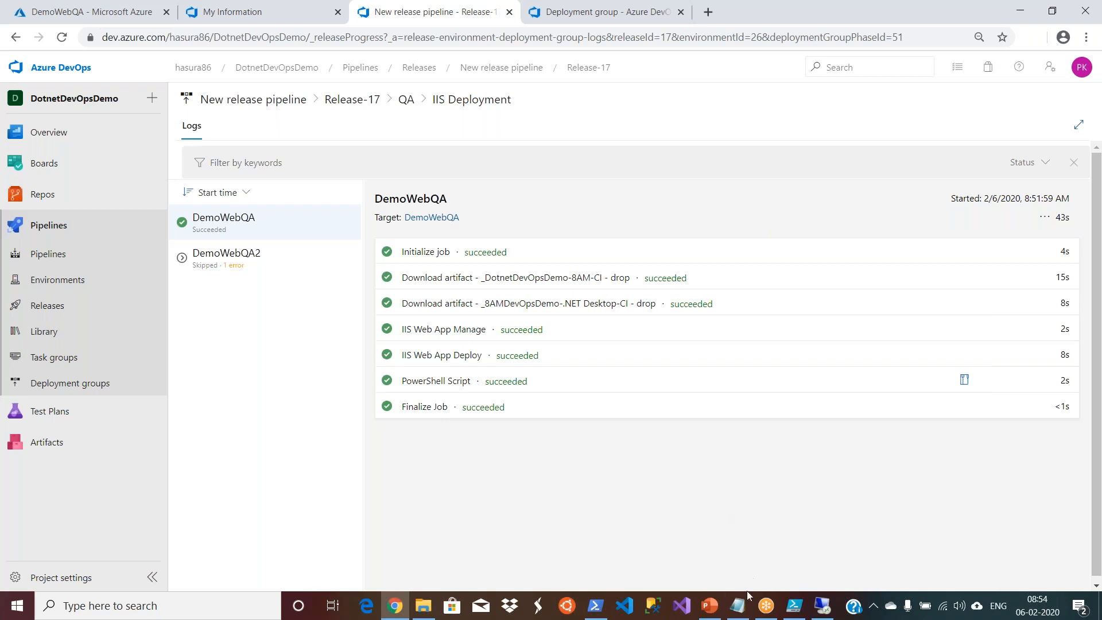
left_click(786, 469)
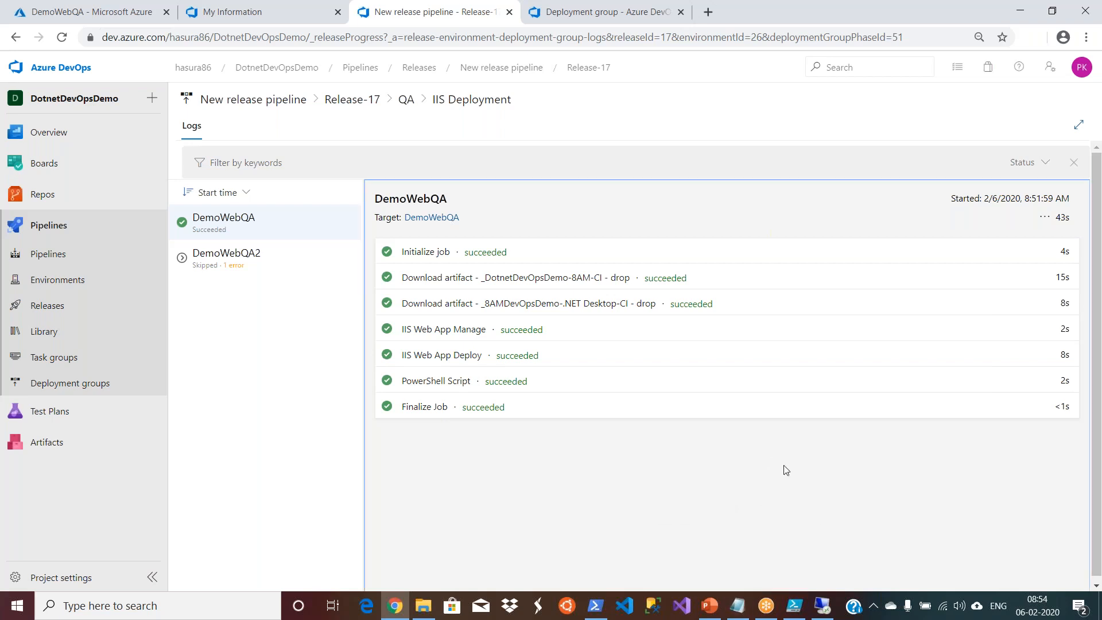
key("super+d")
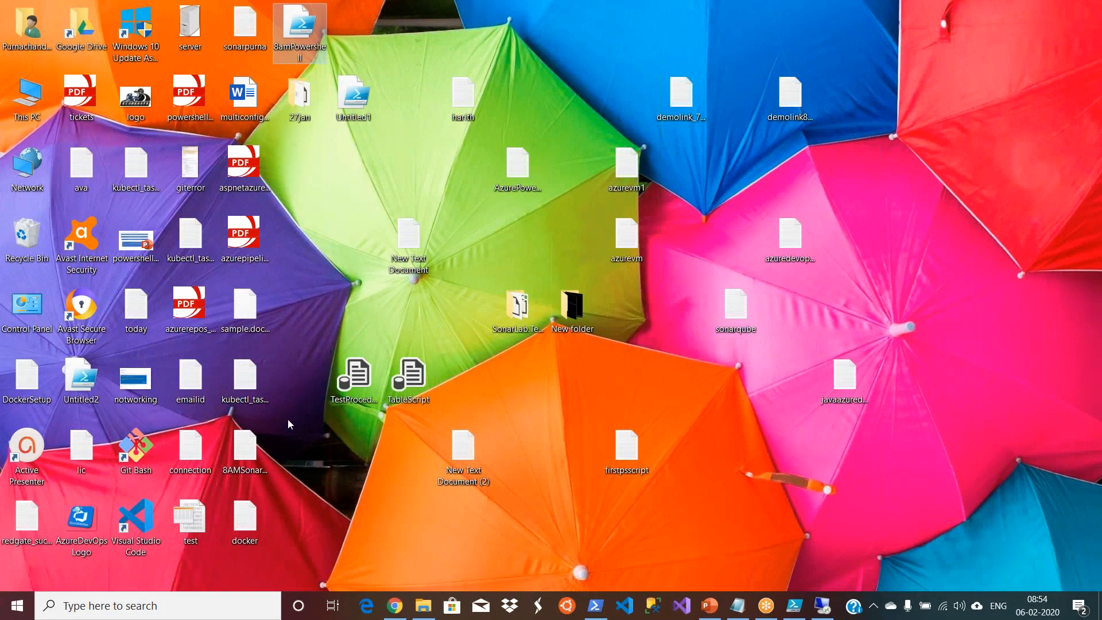
left_click(251, 455)
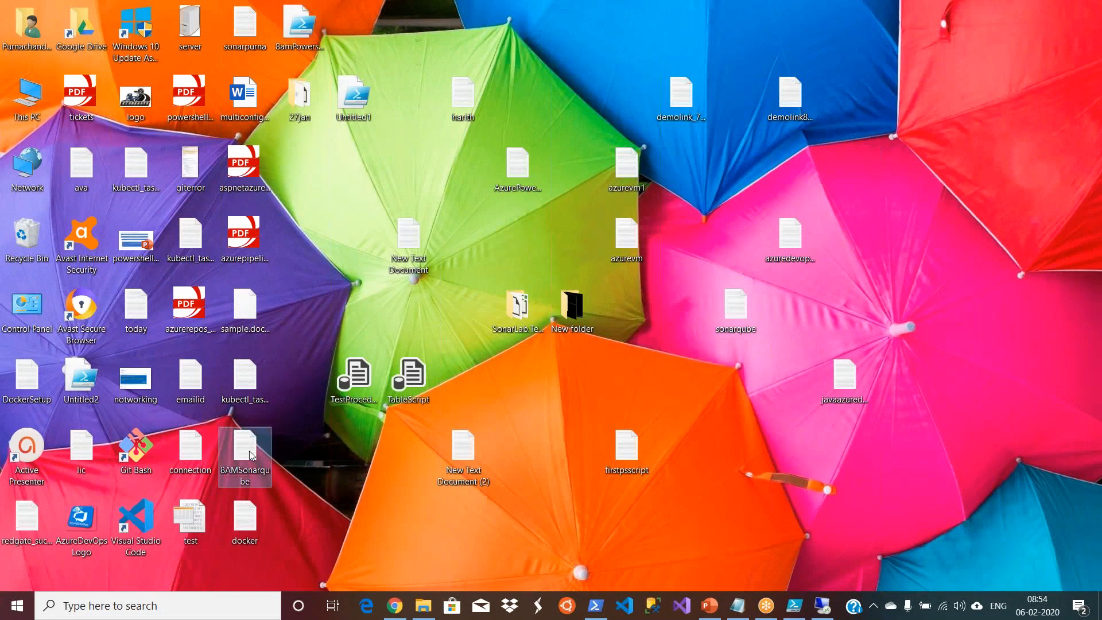
double_click(251, 455)
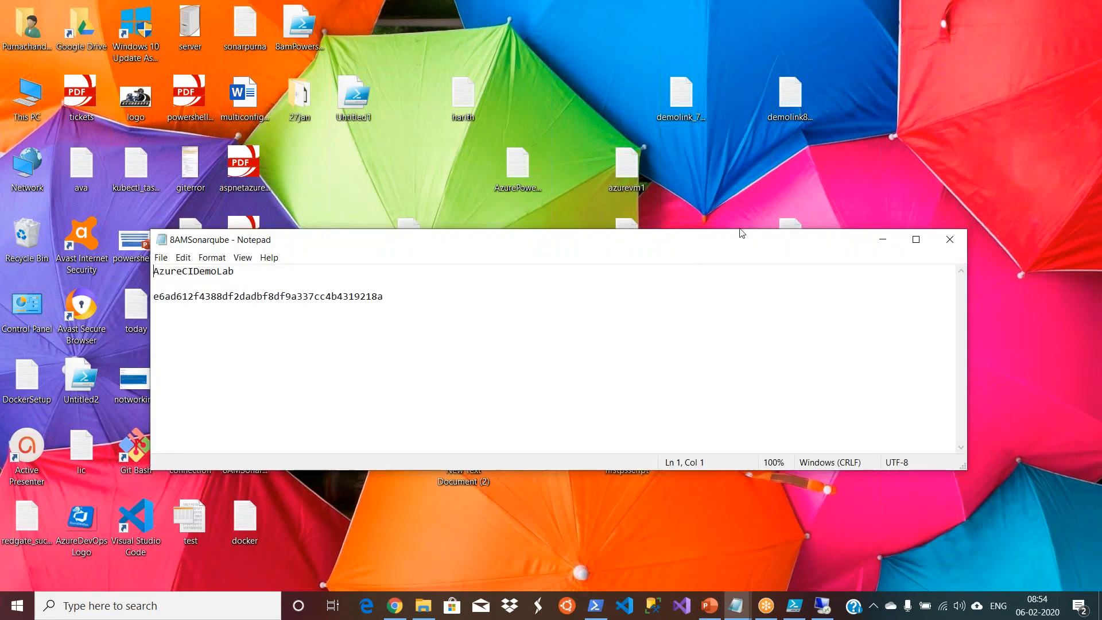
left_click(949, 239)
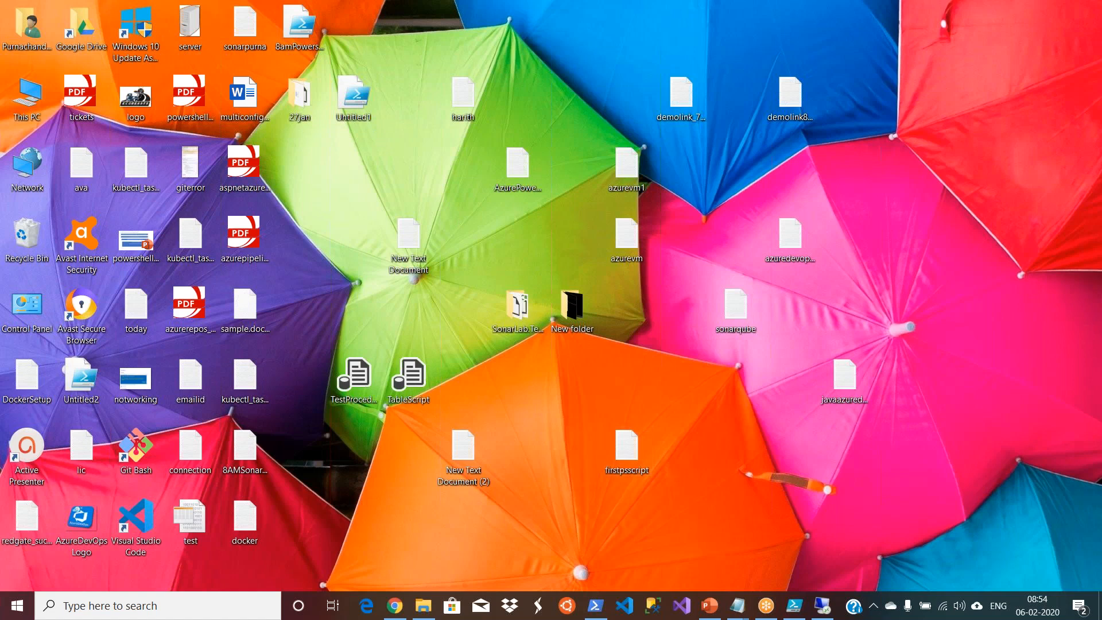
left_click(951, 244)
Step: In the PowerPoint deck, move to slide 84 and select the ACL sample script in its notes
left_click(710, 607)
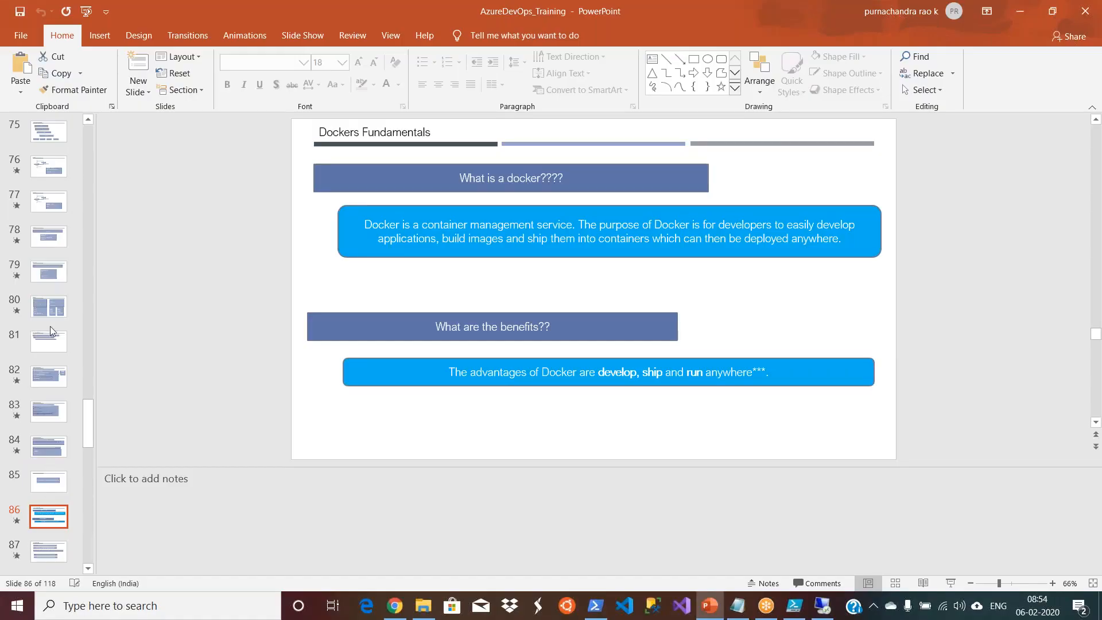
left_click(51, 344)
key("Down")
key("Down")
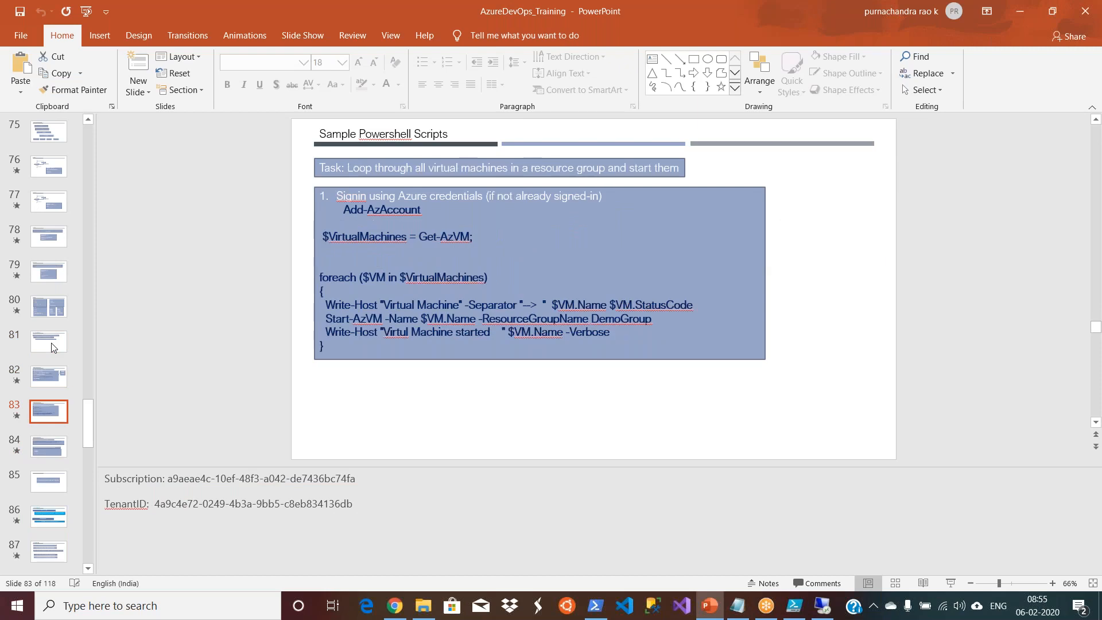
key("Down")
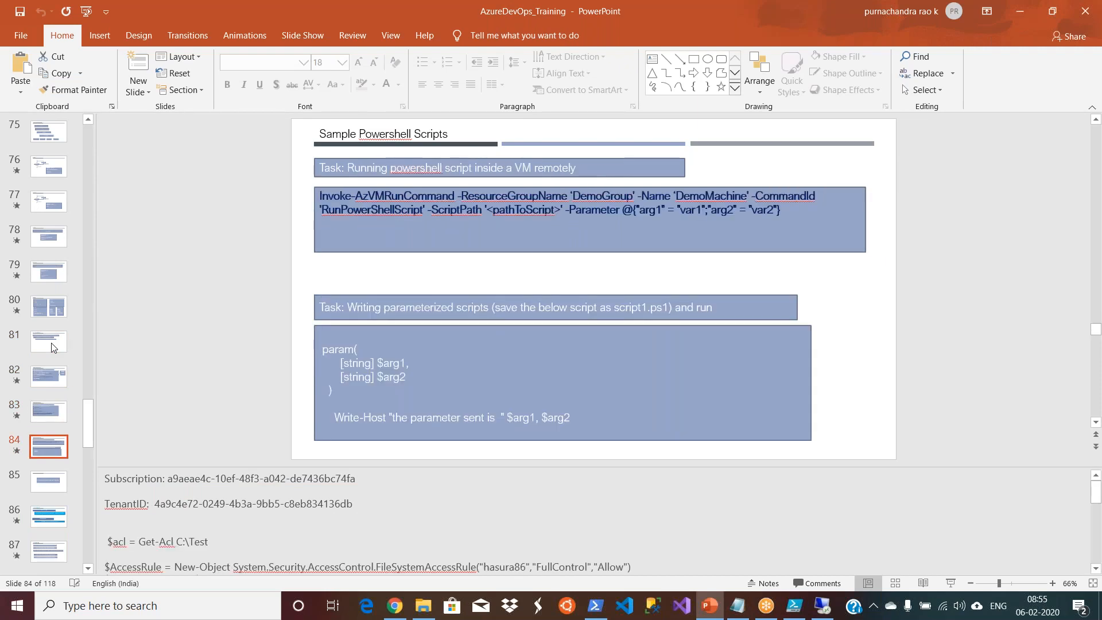
left_click_drag(115, 537, 156, 574)
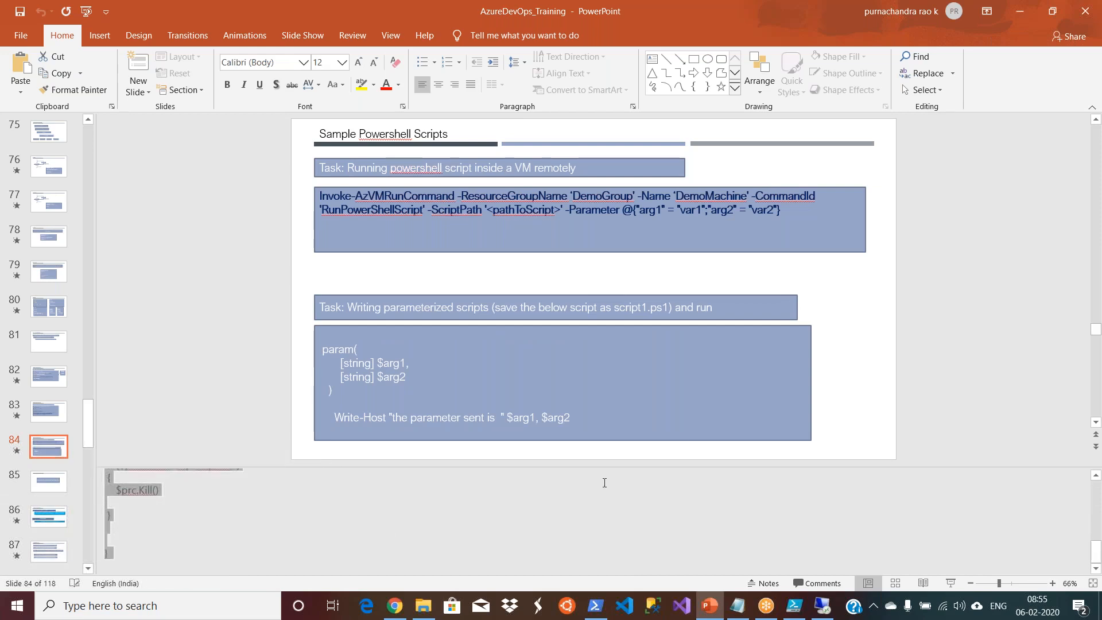
left_click(793, 607)
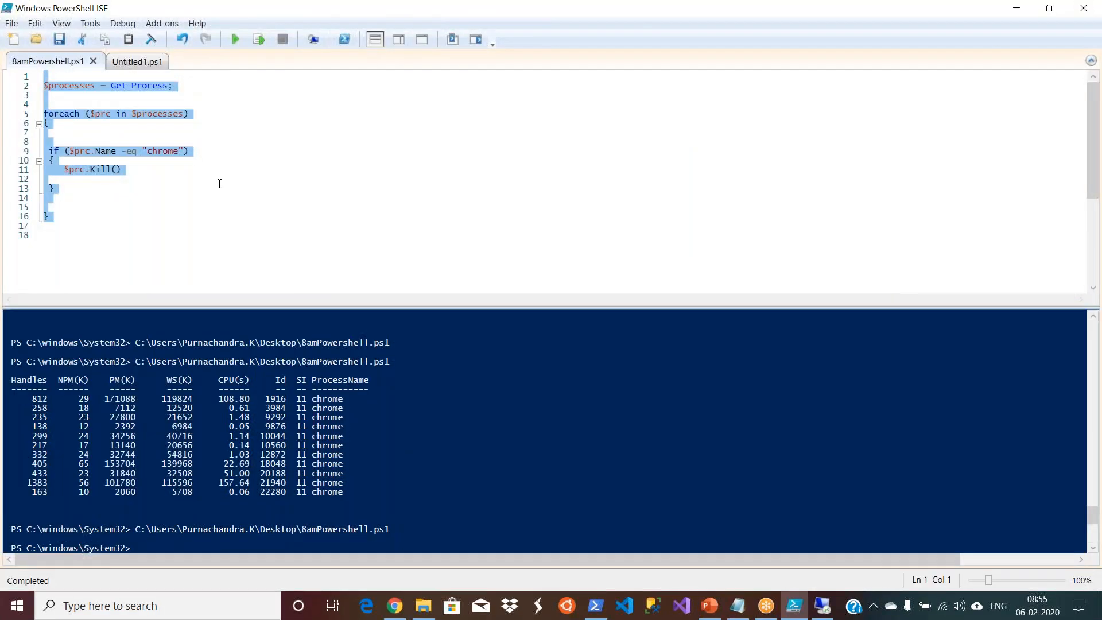
Step: Delete the Example:2 process-killing block from 8amPowershell.ps1, keeping only the C:\Test ACL lines
left_click(146, 159)
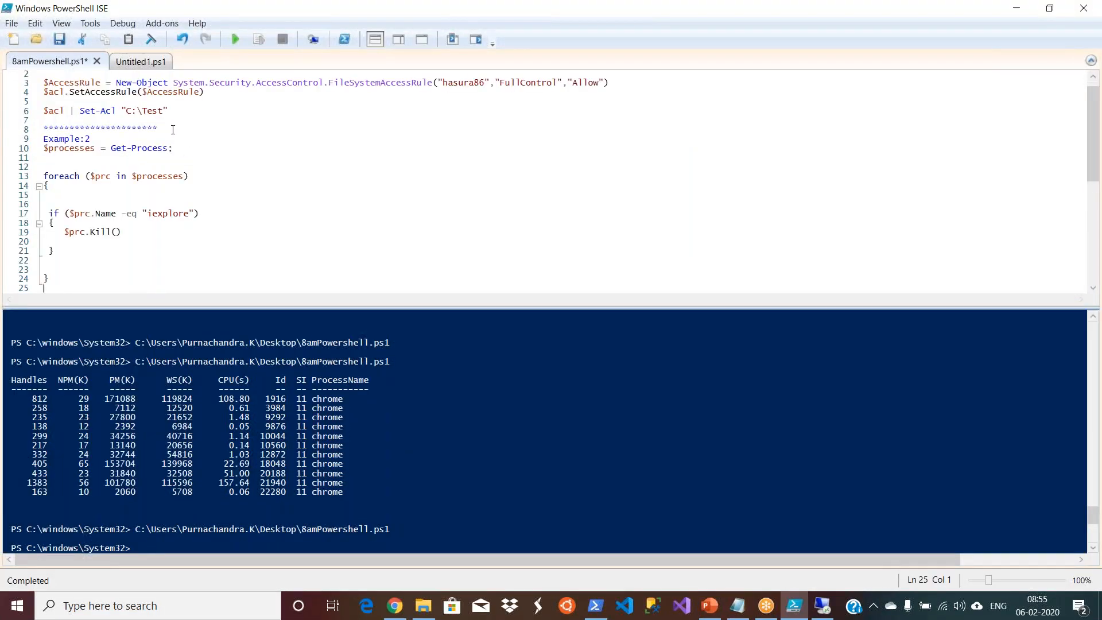
left_click_drag(44, 138, 46, 298)
key("Delete")
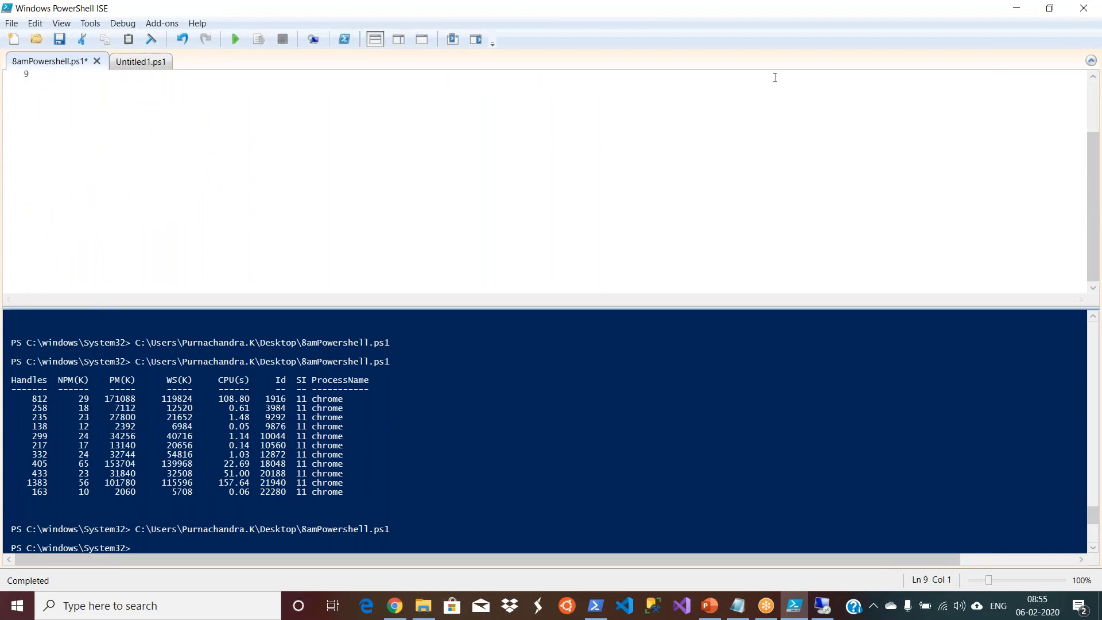
left_click_drag(1087, 154, 1087, 103)
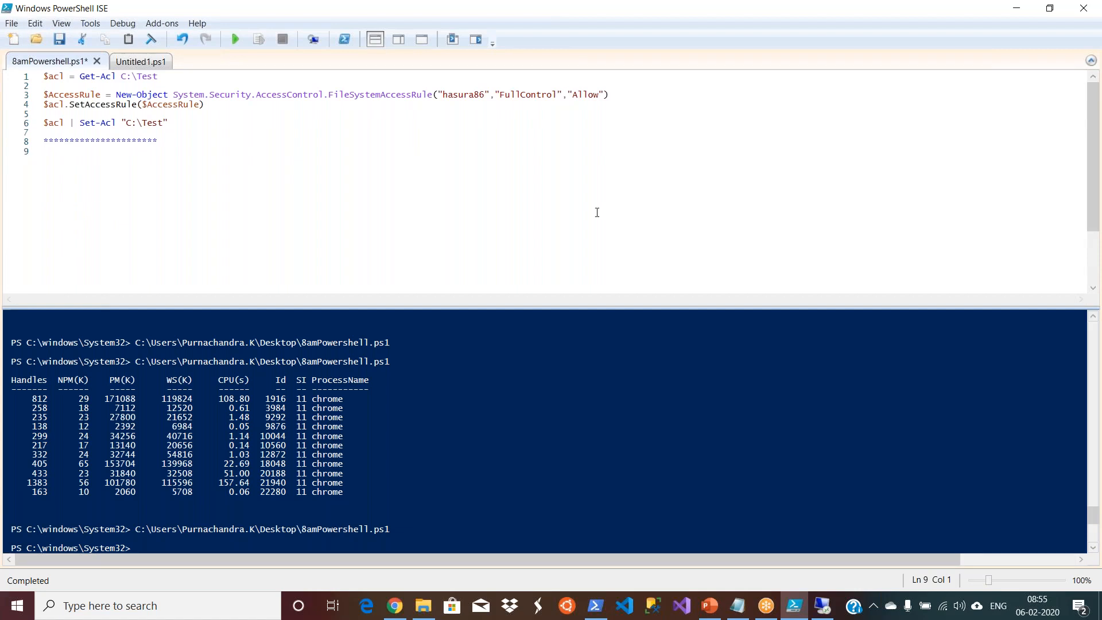
Step: Open a new File Explorer window and show the Security tab of D:\Ansible's properties
left_click(427, 607)
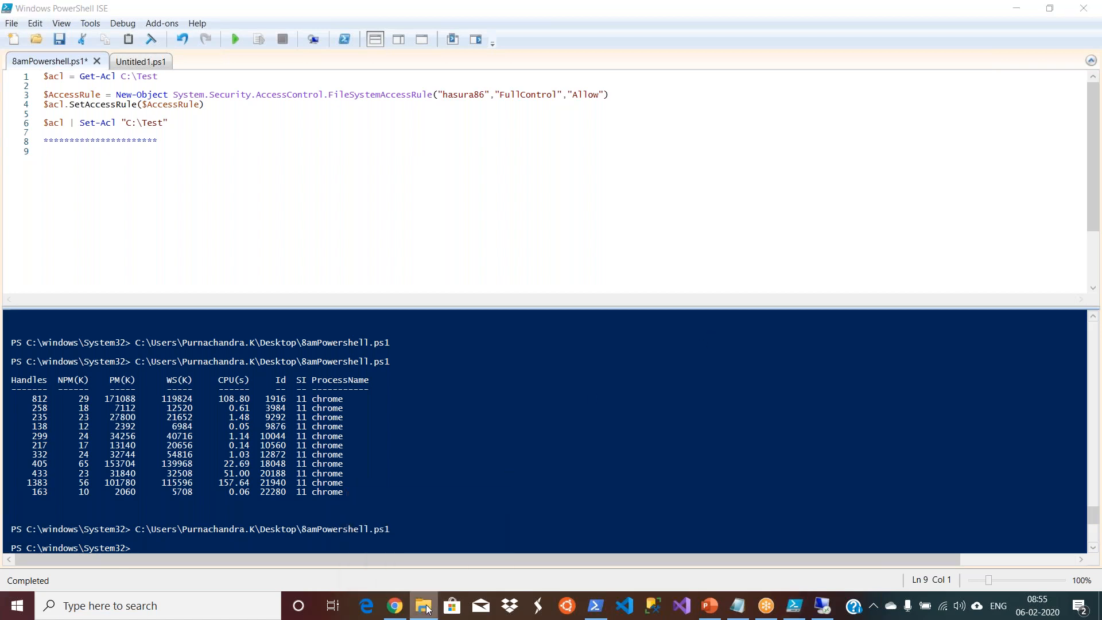
right_click(427, 608)
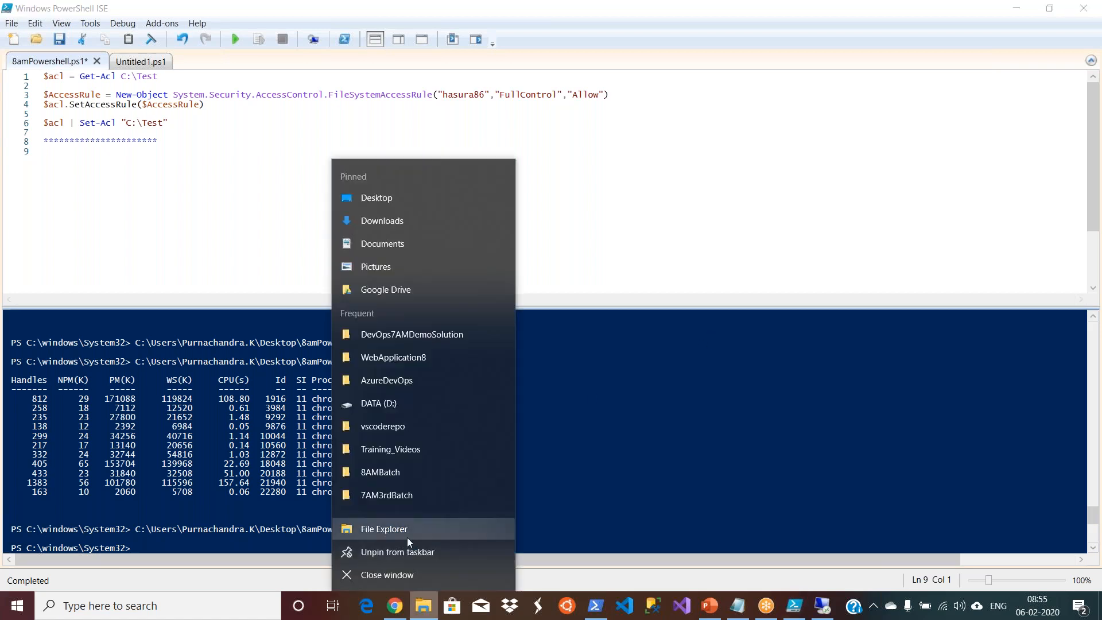
left_click(408, 537)
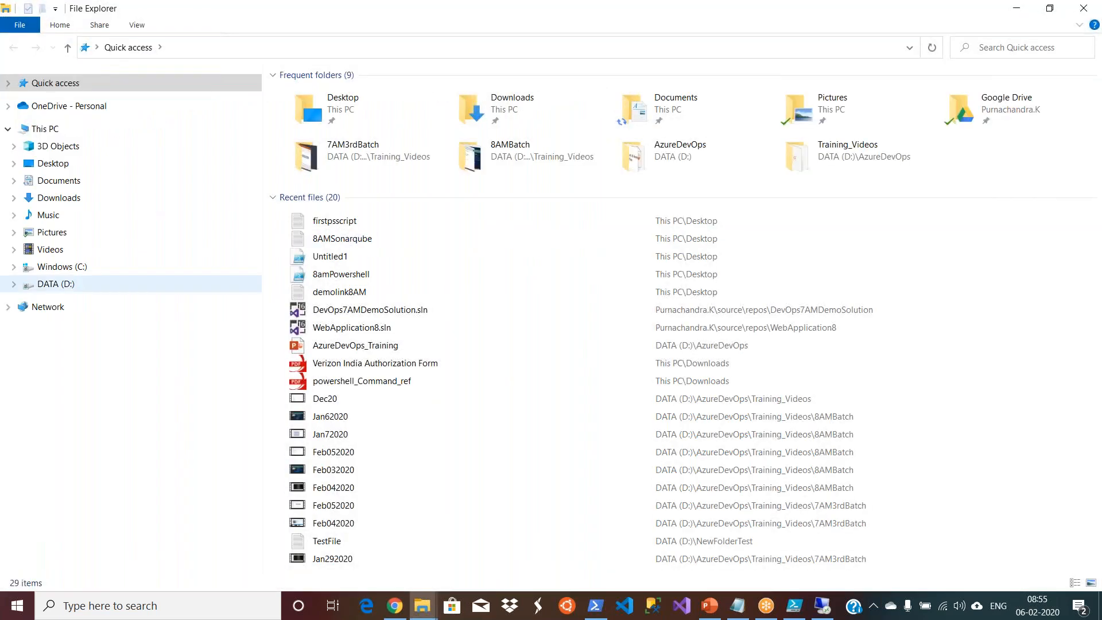
left_click(55, 285)
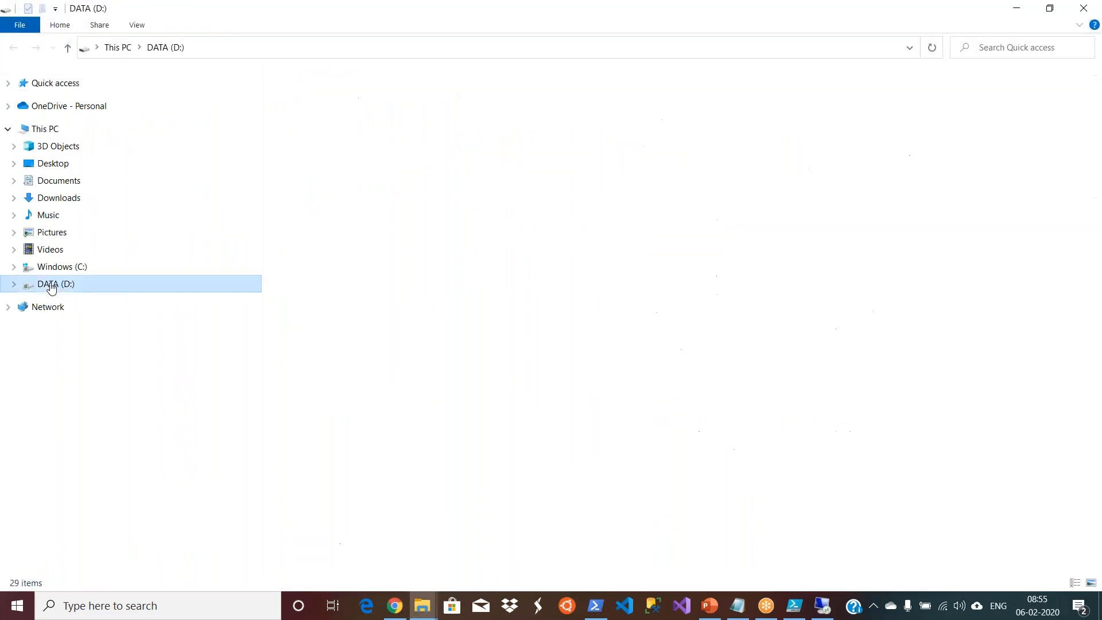
left_click(331, 97)
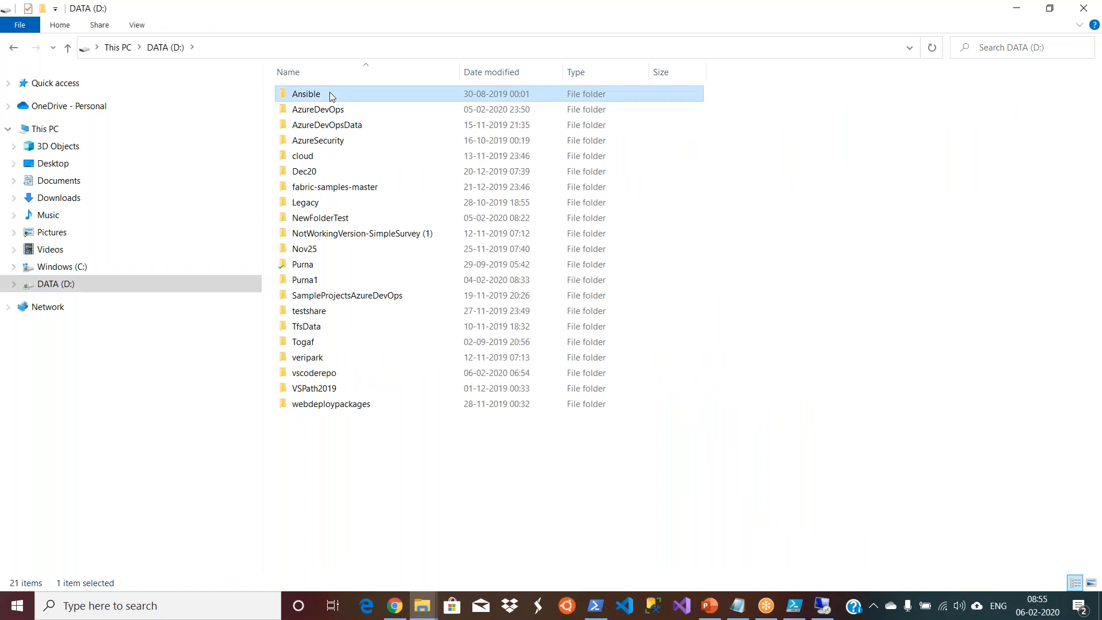
right_click(332, 96)
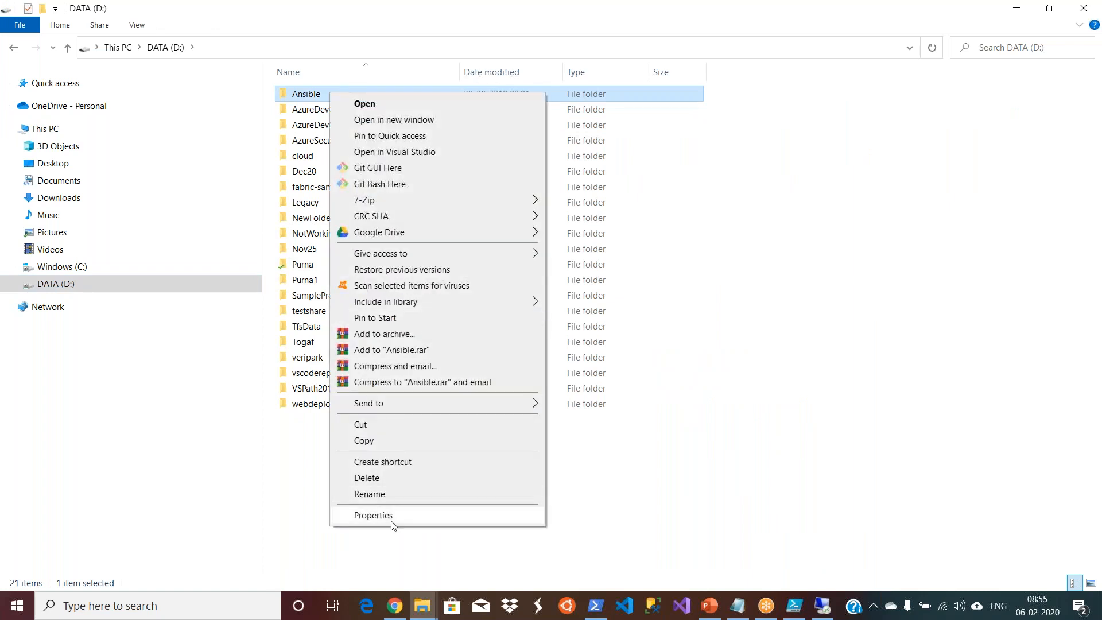
left_click(391, 520)
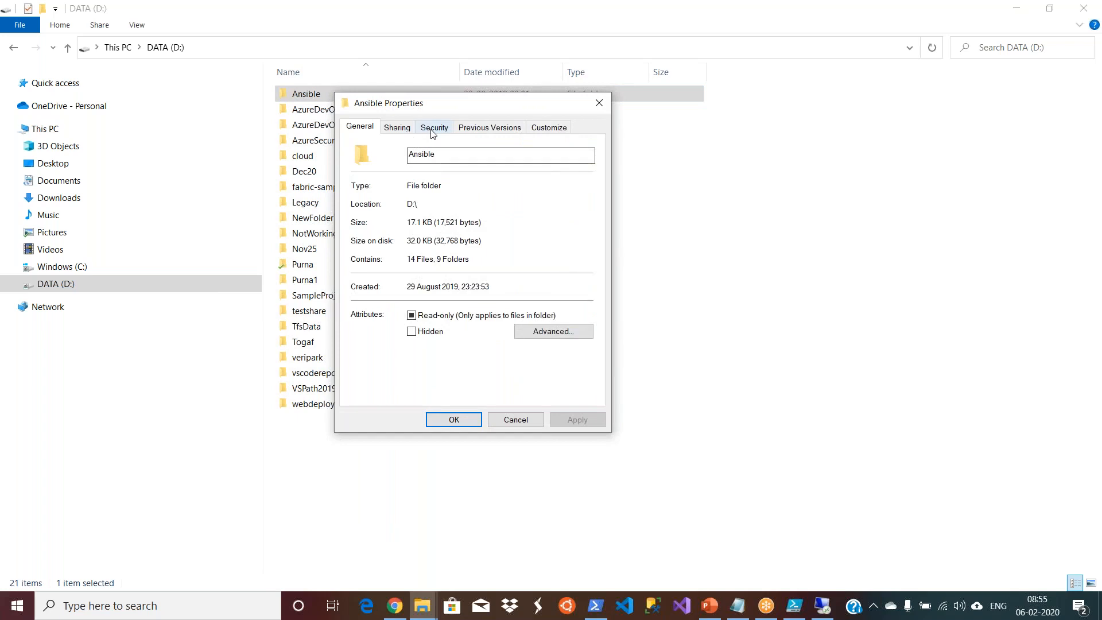
left_click(433, 129)
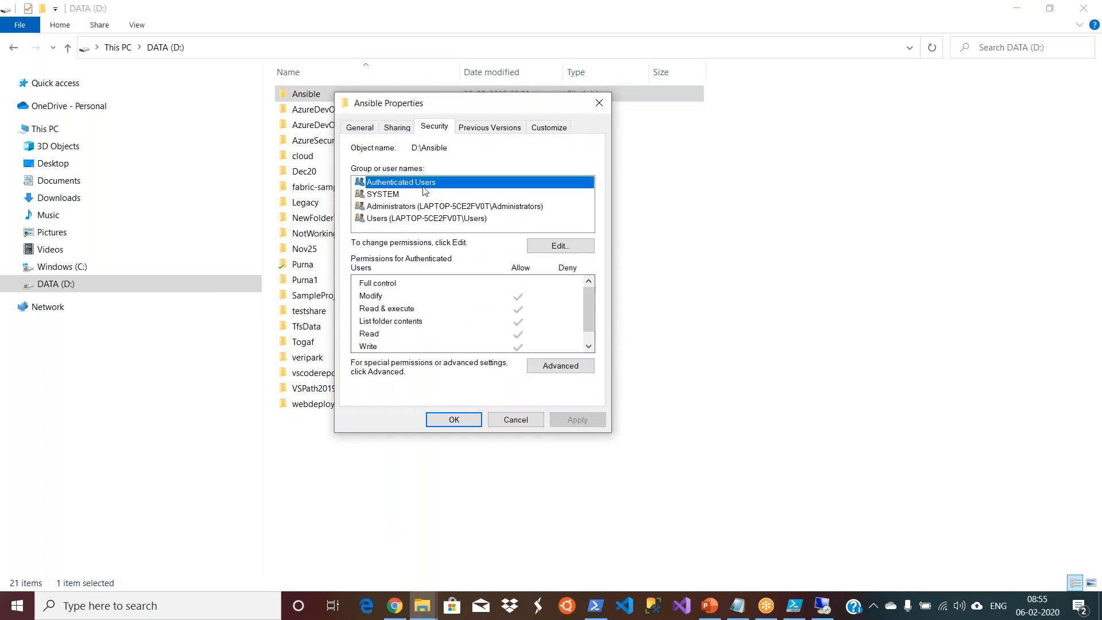
Step: Check the SYSTEM, Administrators and Users permissions, then cancel without changes
left_click(402, 195)
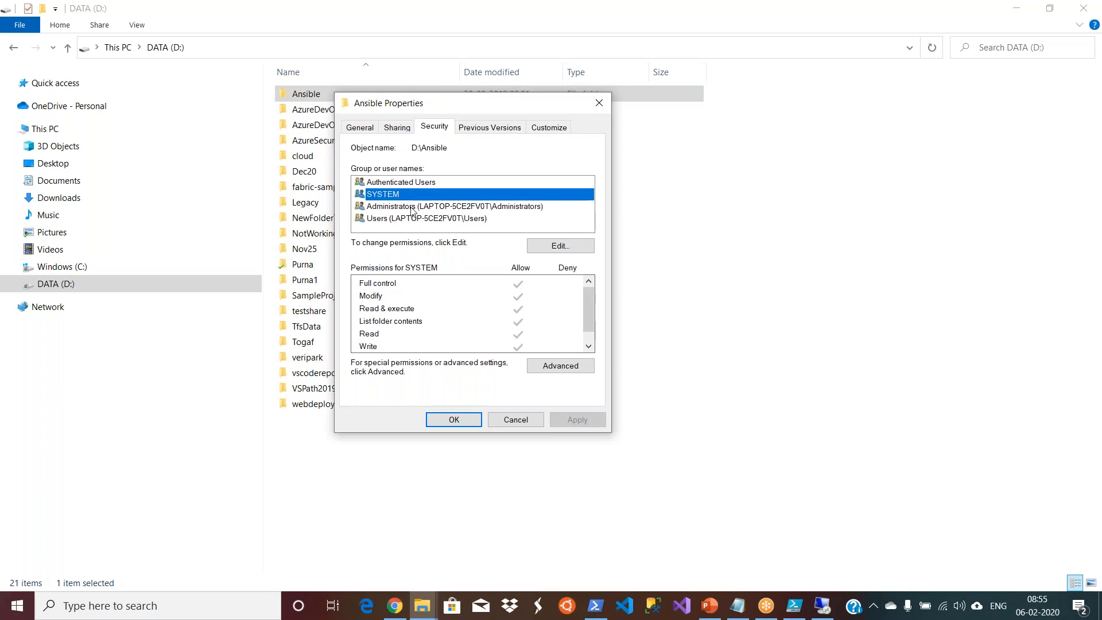
left_click(412, 208)
left_click(414, 222)
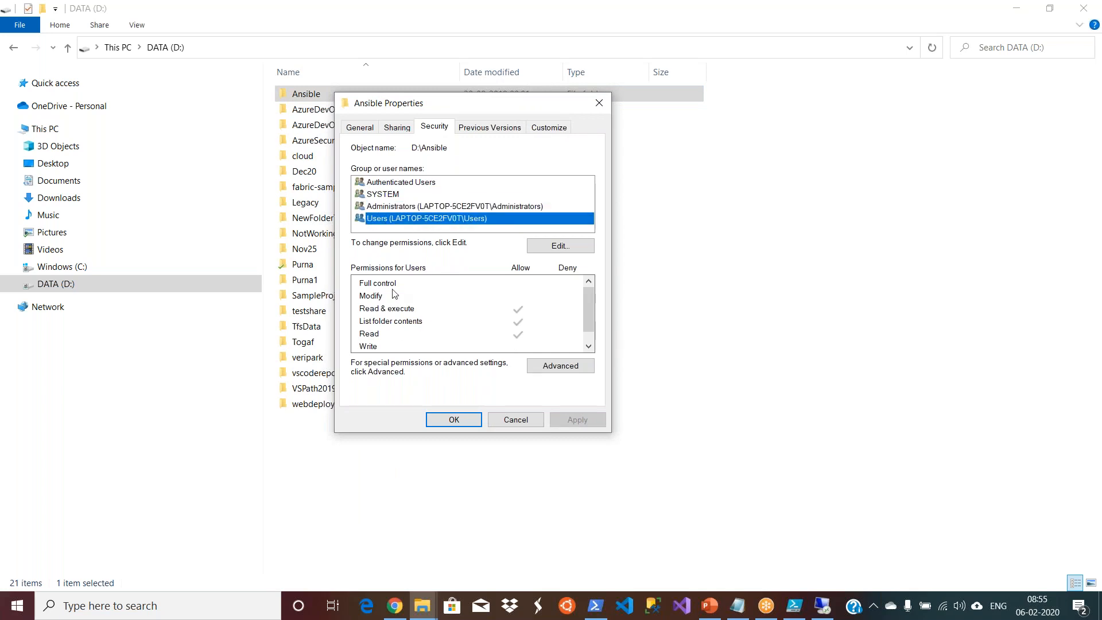
left_click(476, 206)
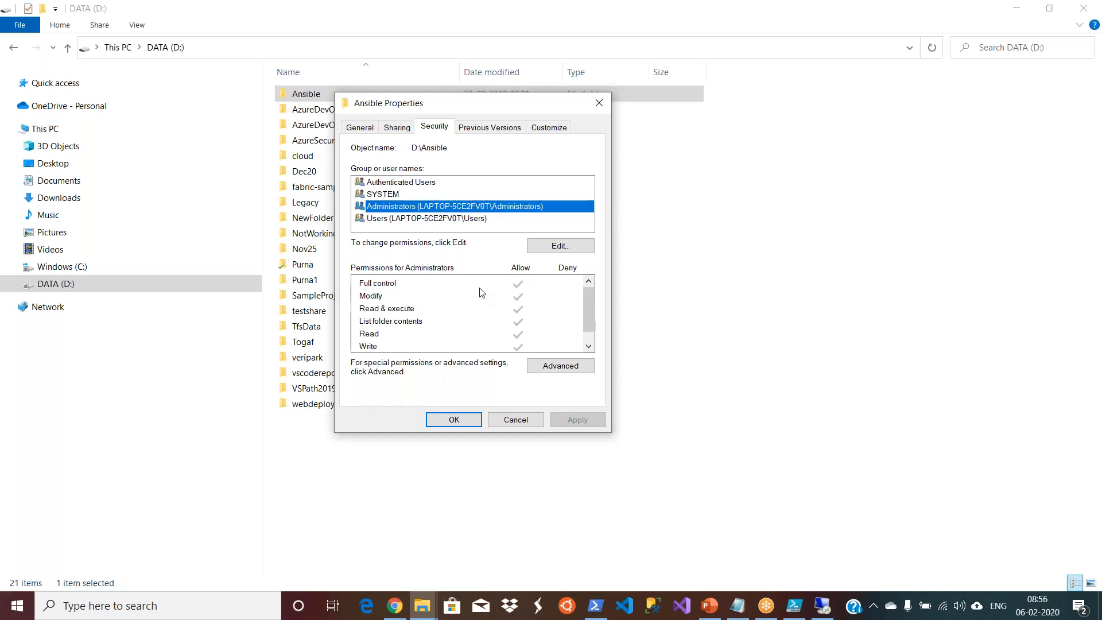
left_click(524, 420)
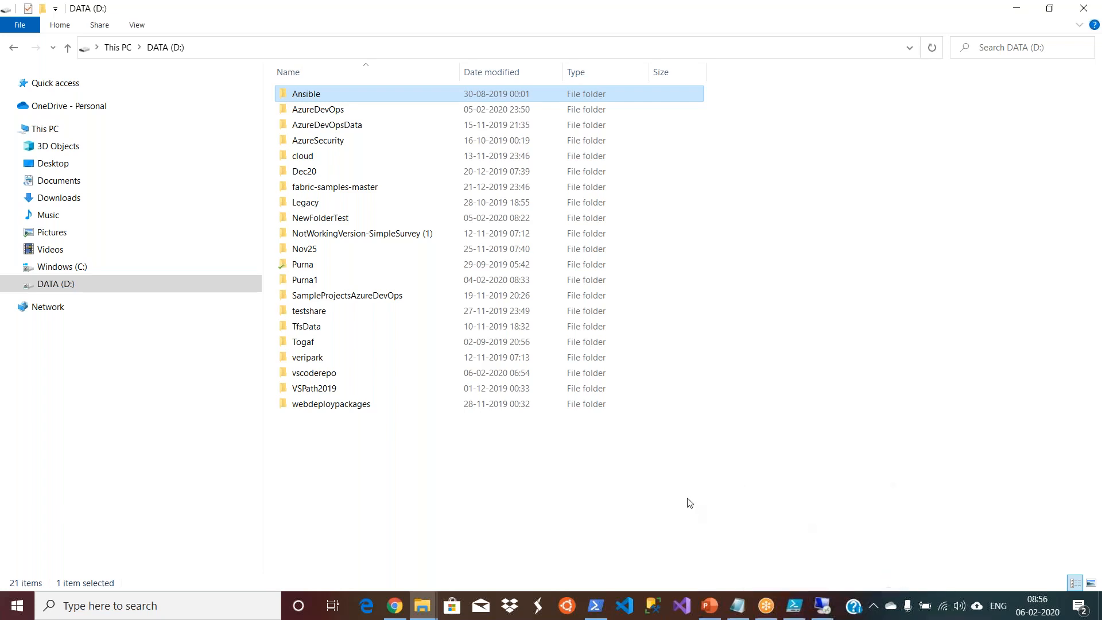
Step: In PowerShell ISE, examine line 1's $acl Get-Acl call on the C:\Test path
left_click(792, 617)
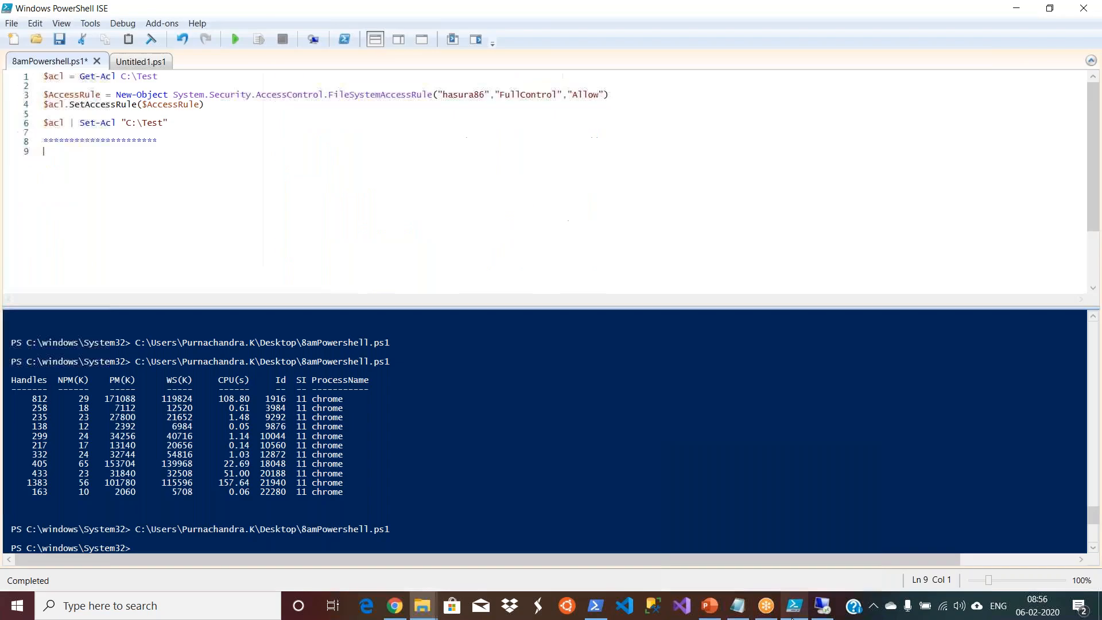
left_click(164, 76)
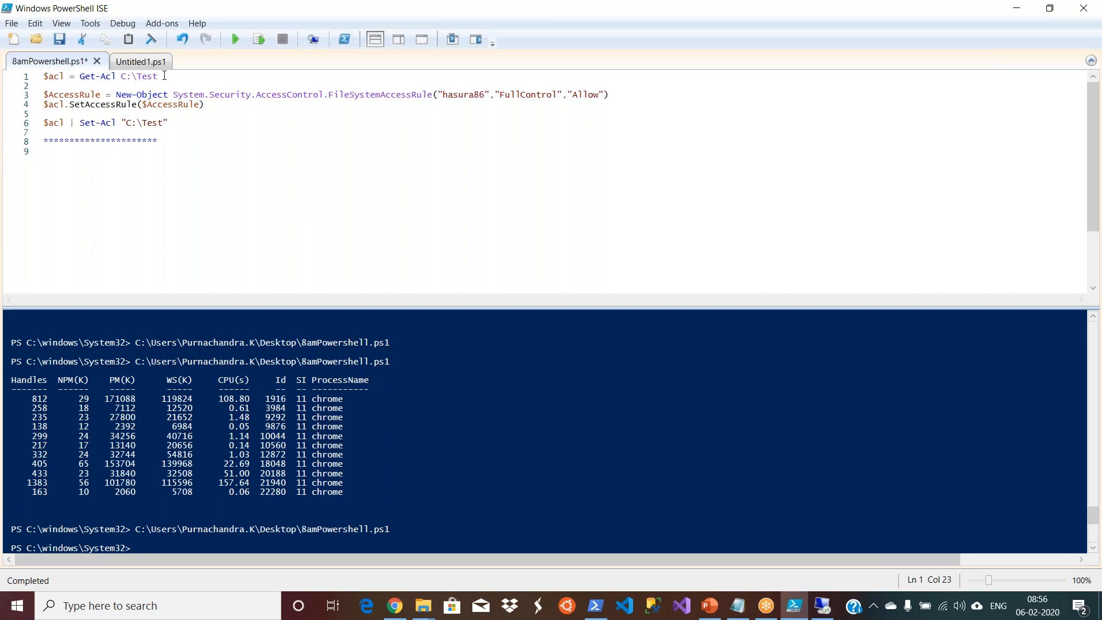
left_click_drag(164, 75, 116, 76)
left_click(97, 75)
left_click(114, 76)
left_click_drag(81, 75, 117, 76)
left_click(139, 77)
double_click(140, 77)
double_click(54, 76)
Step: Examine line 3's New-Object access rule with its user account and FullControl permission
left_click(117, 95)
left_click_drag(117, 94, 443, 95)
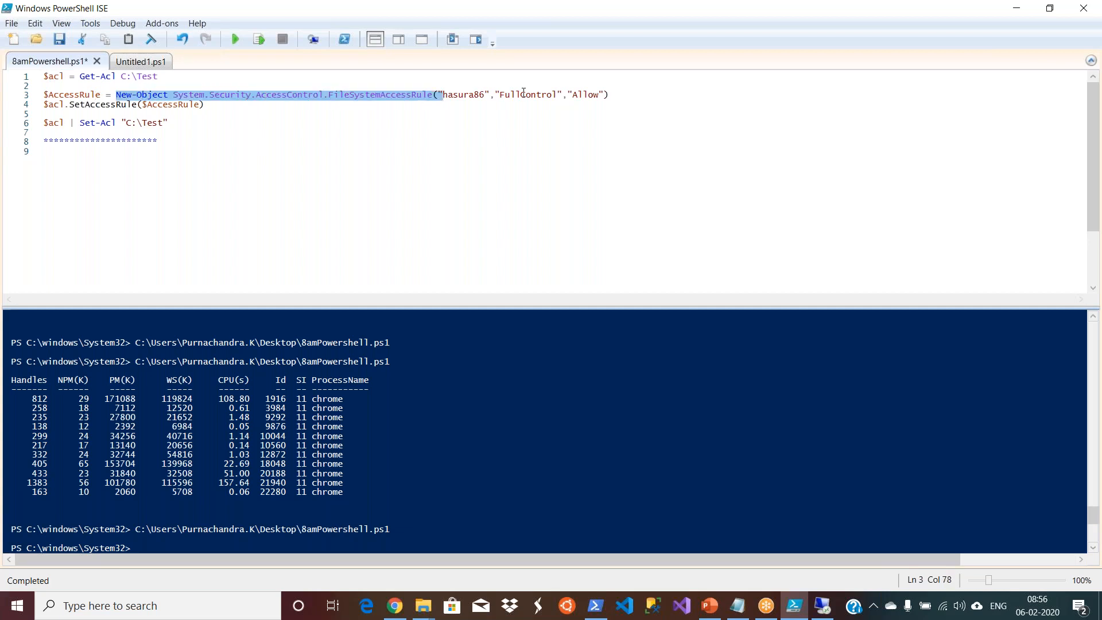
double_click(524, 94)
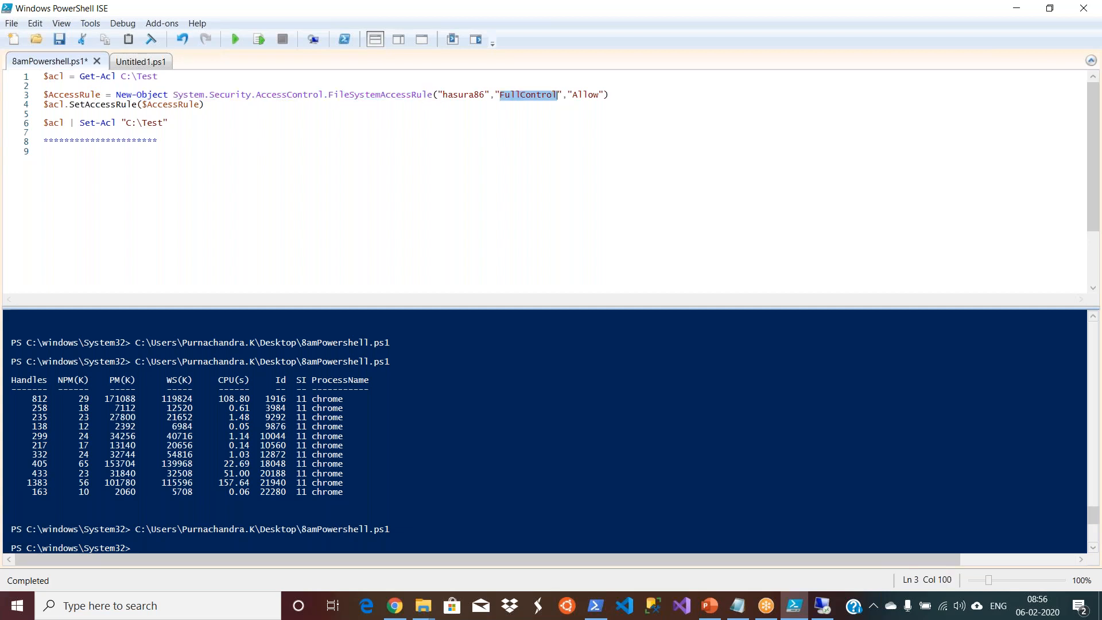
double_click(471, 94)
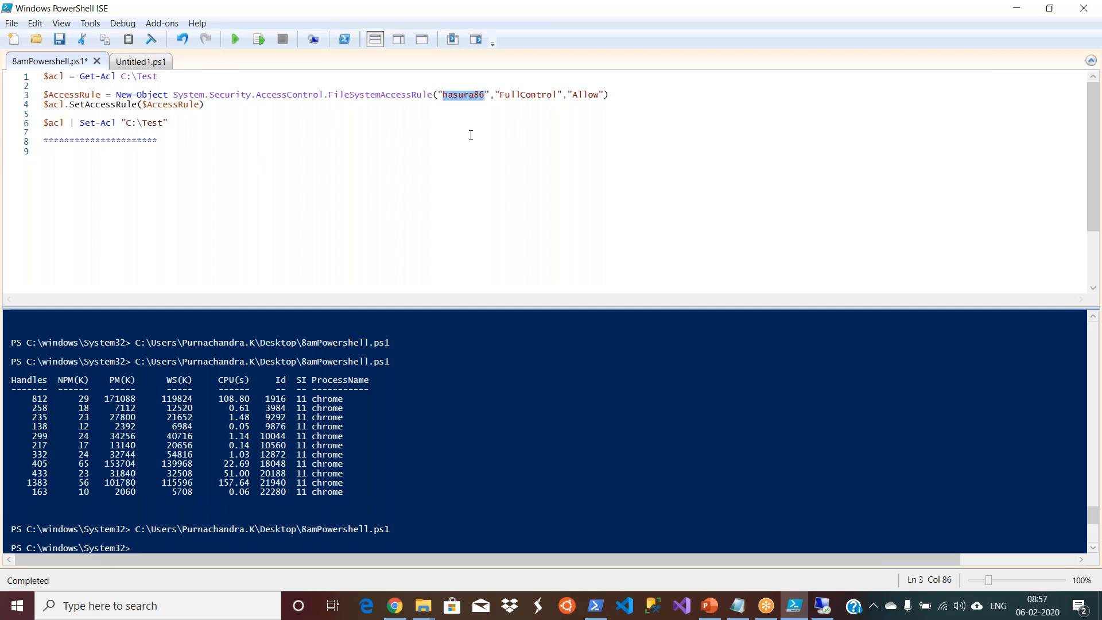
double_click(463, 96)
double_click(98, 96)
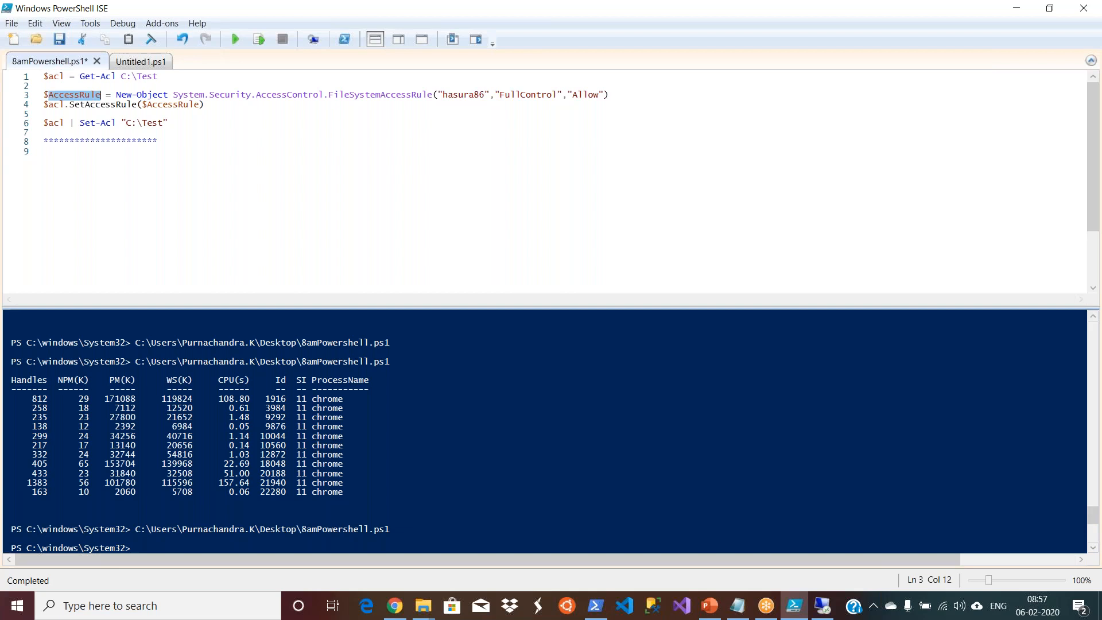
double_click(128, 106)
double_click(468, 95)
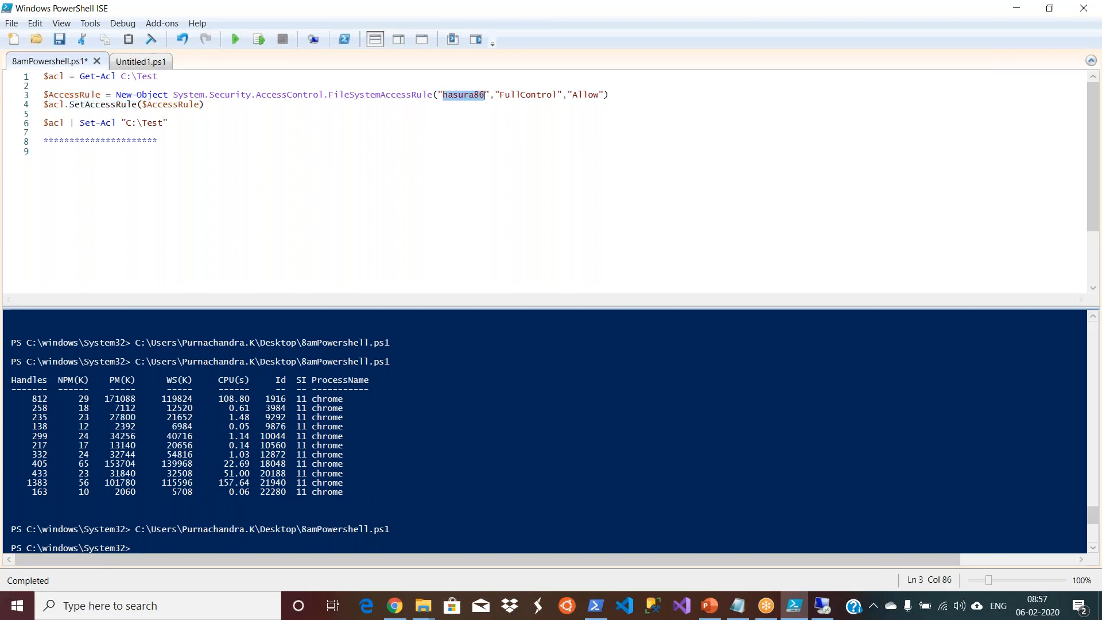
double_click(524, 95)
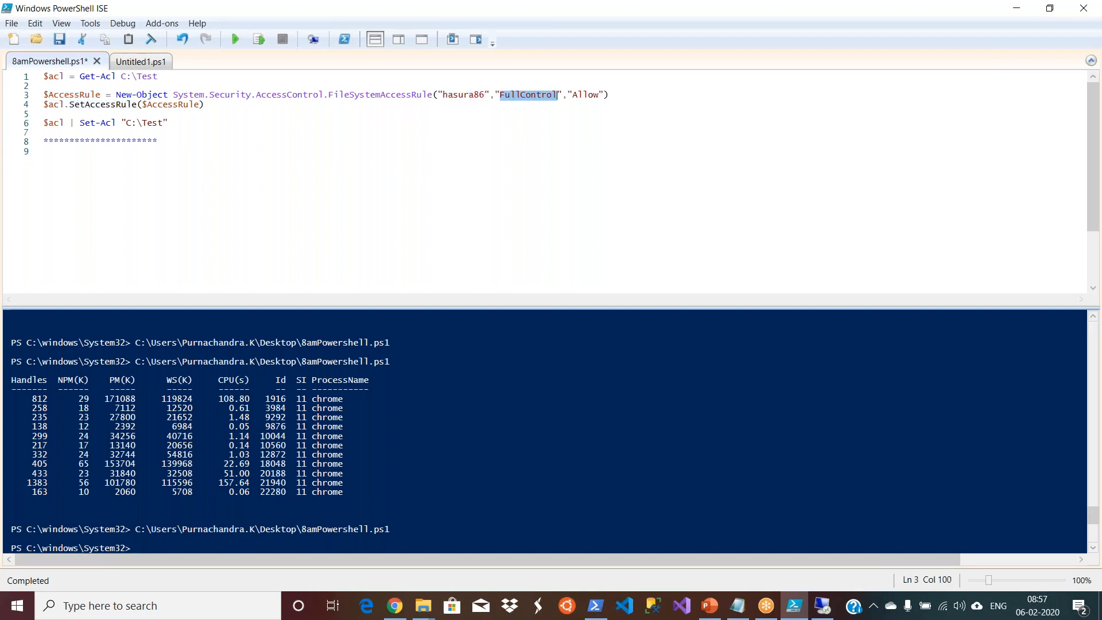
Step: Review the SetAccessRule call and $acl variable across lines 1 to 6
left_click(469, 89)
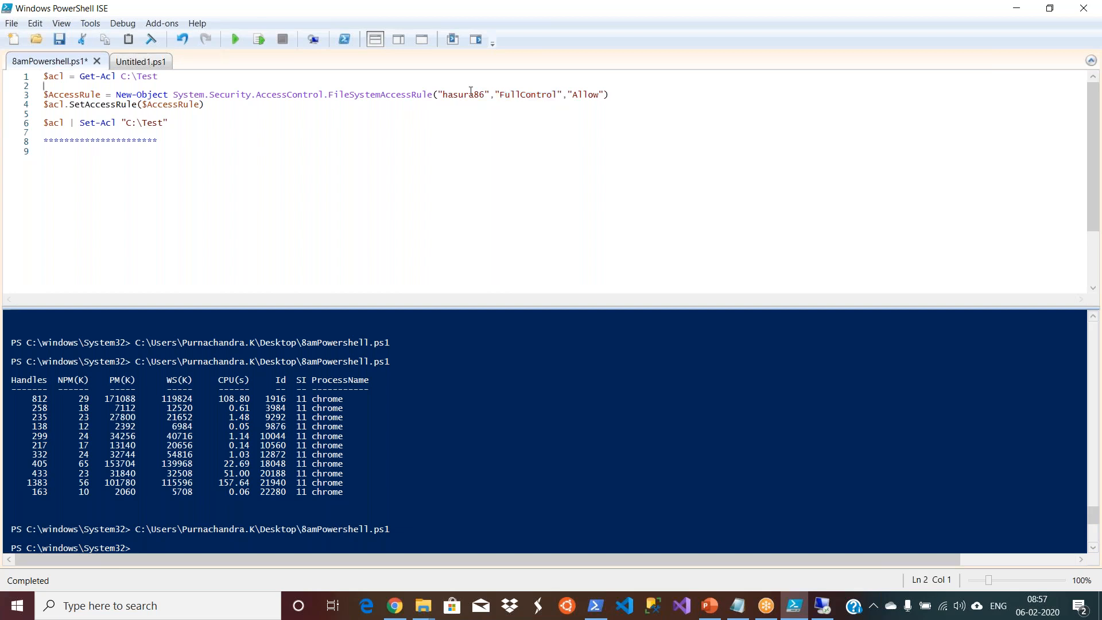
double_click(195, 105)
double_click(88, 106)
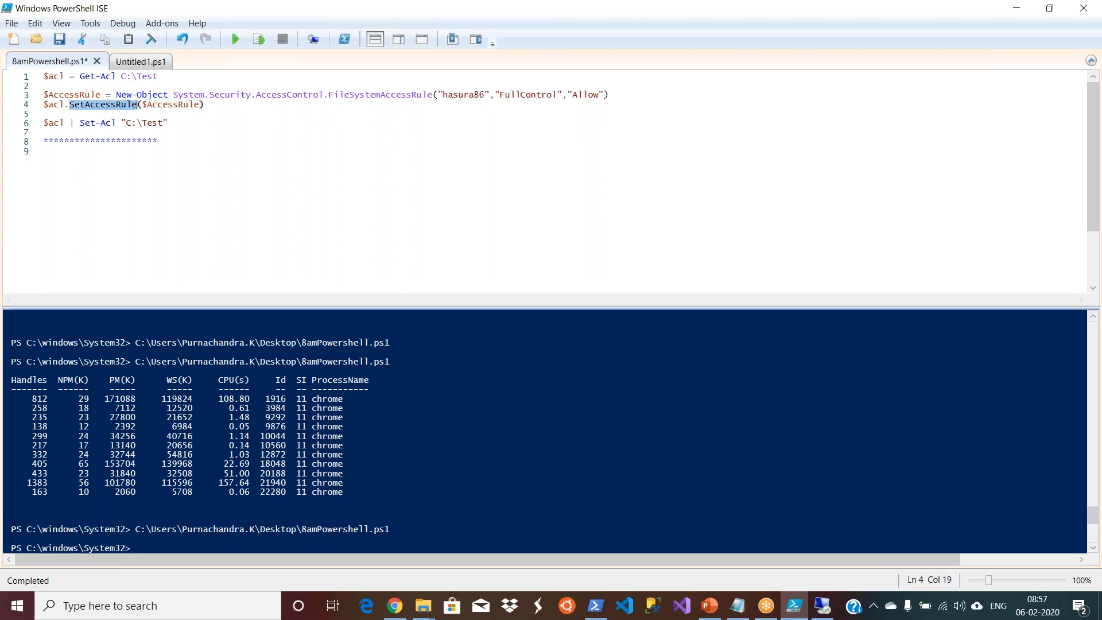
double_click(61, 105)
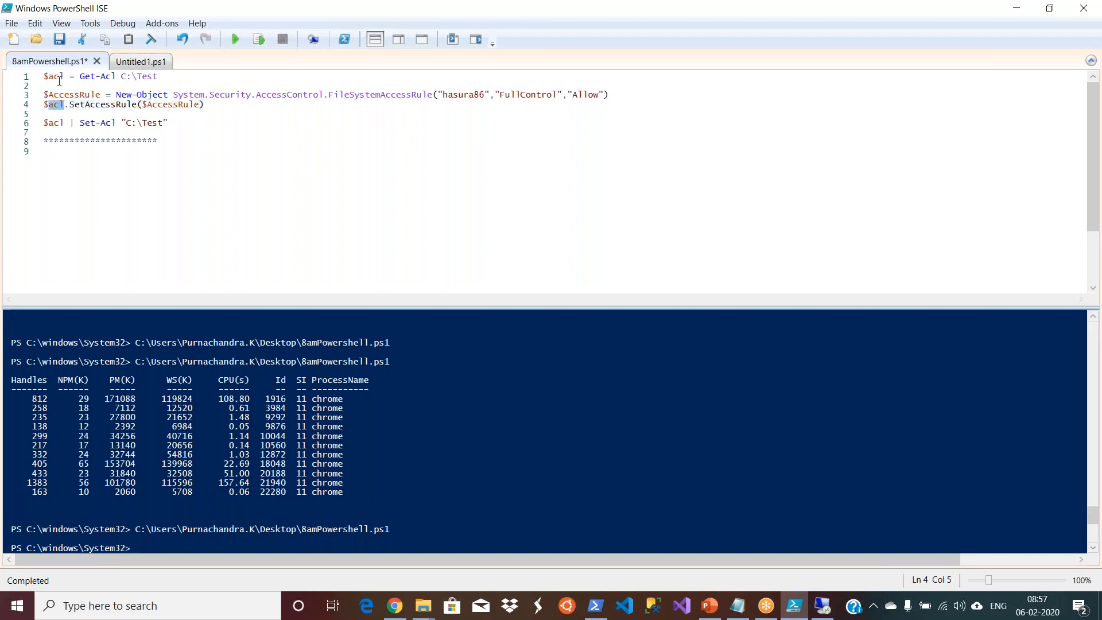
double_click(59, 80)
left_click(60, 76)
double_click(60, 76)
left_click(67, 125)
double_click(54, 102)
left_click(168, 122)
Step: Copy the six-line ACL script (lines 1–6) to the clipboard
left_click_drag(176, 122, 43, 75)
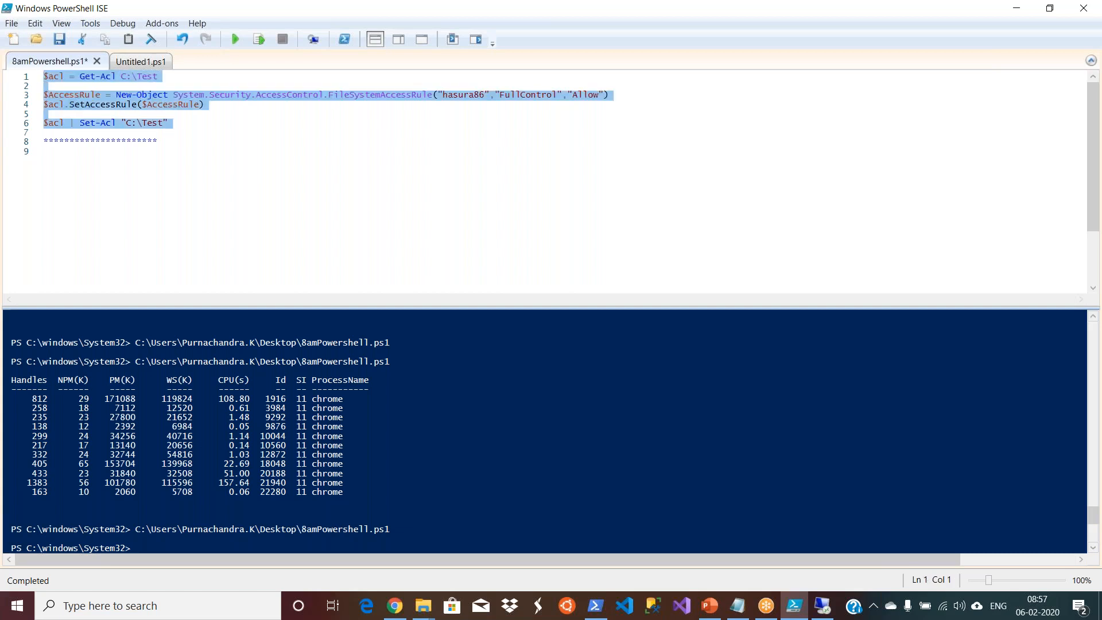
right_click(73, 100)
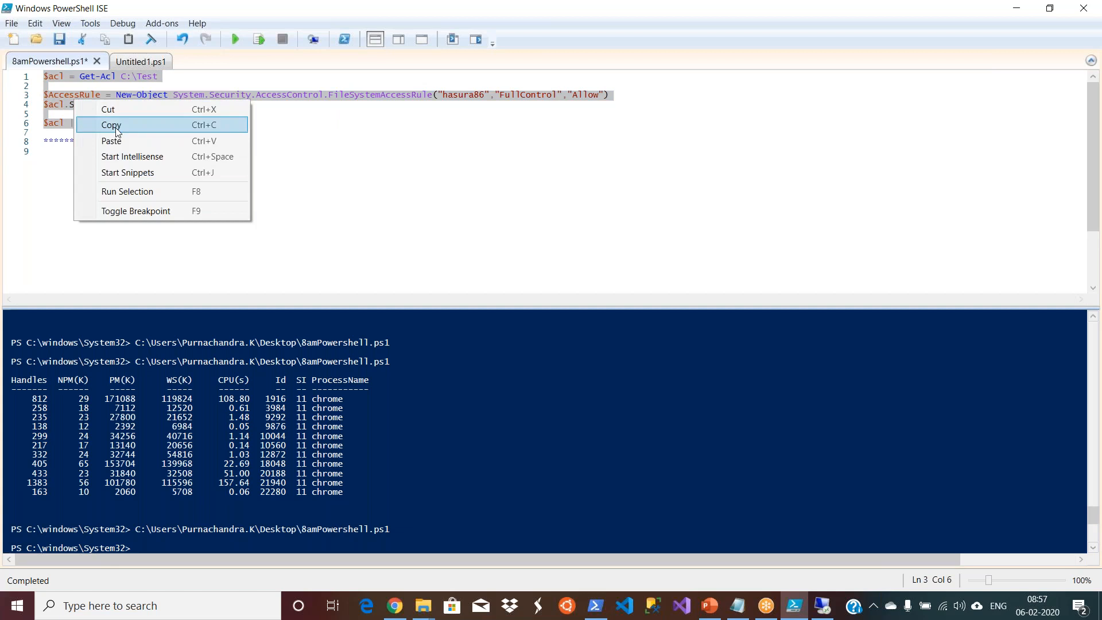
left_click(114, 122)
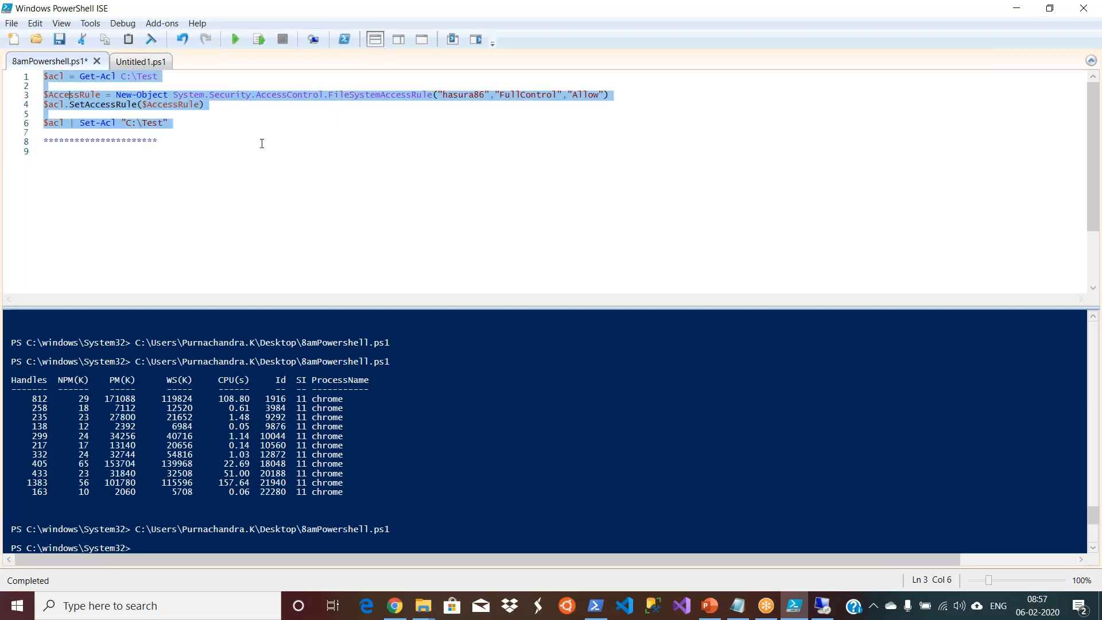
left_click(261, 143)
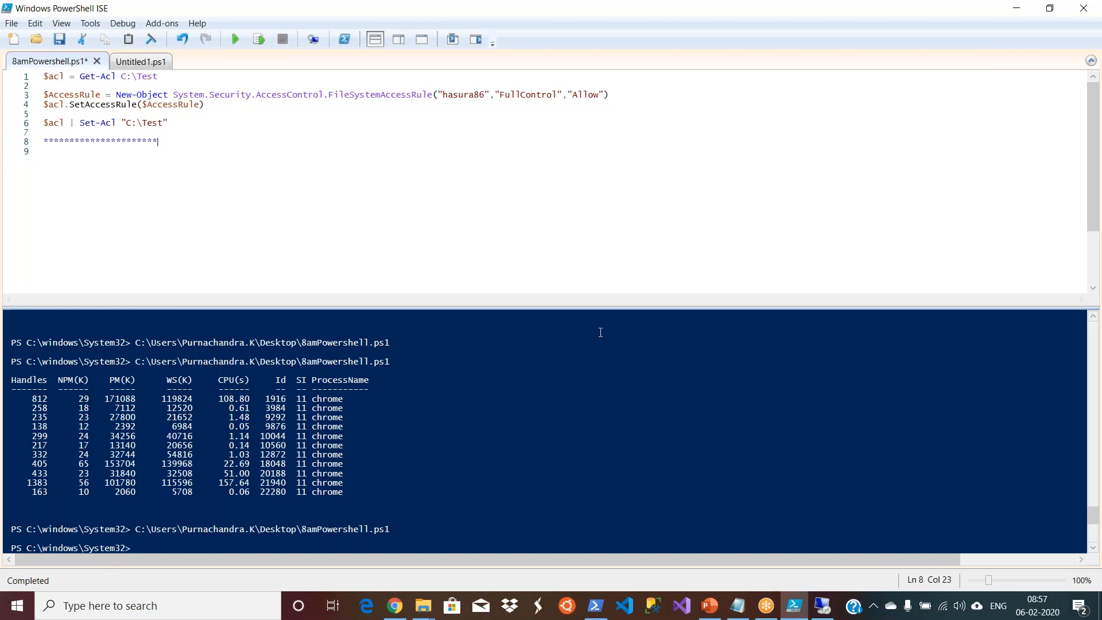
left_click(393, 608)
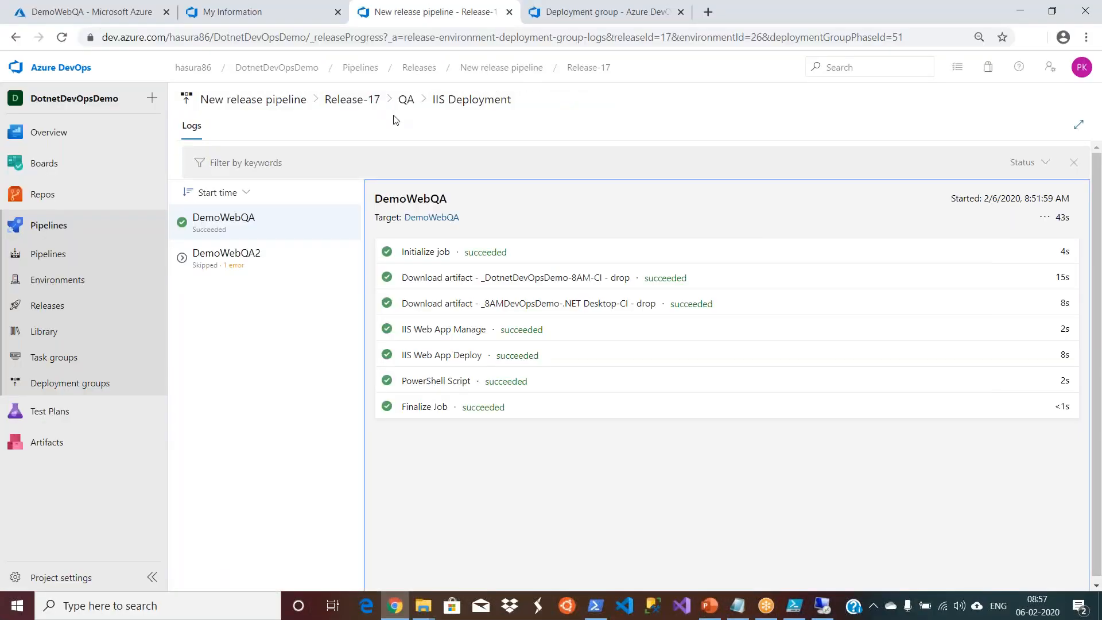
Step: From Release-17, edit the release pipeline and view QA's PowerShell Script task
left_click(370, 104)
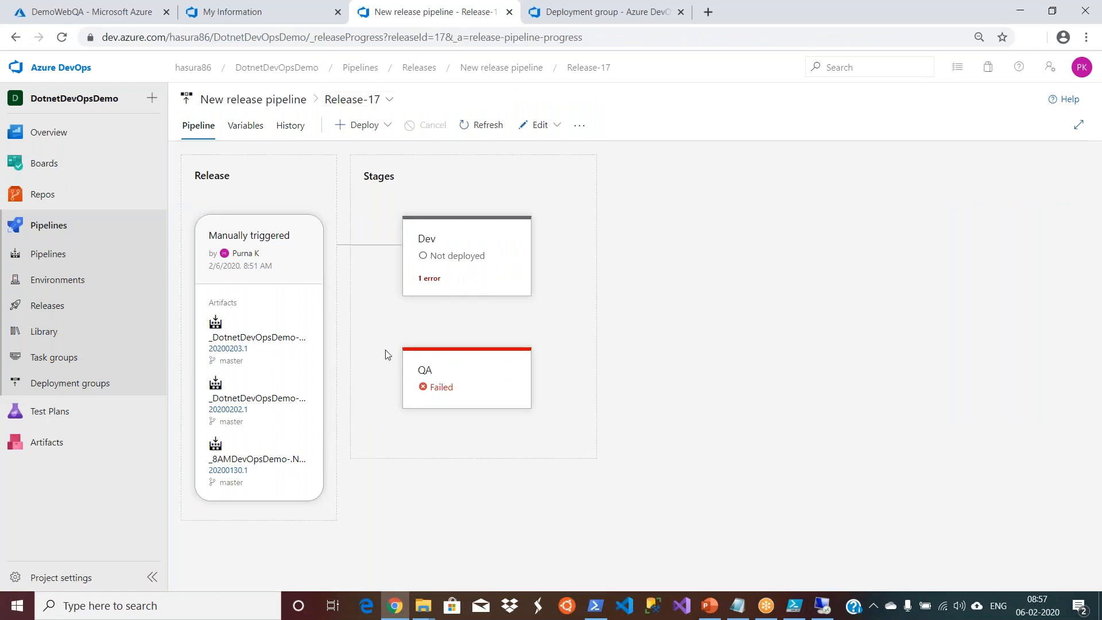
mouse_move(439, 387)
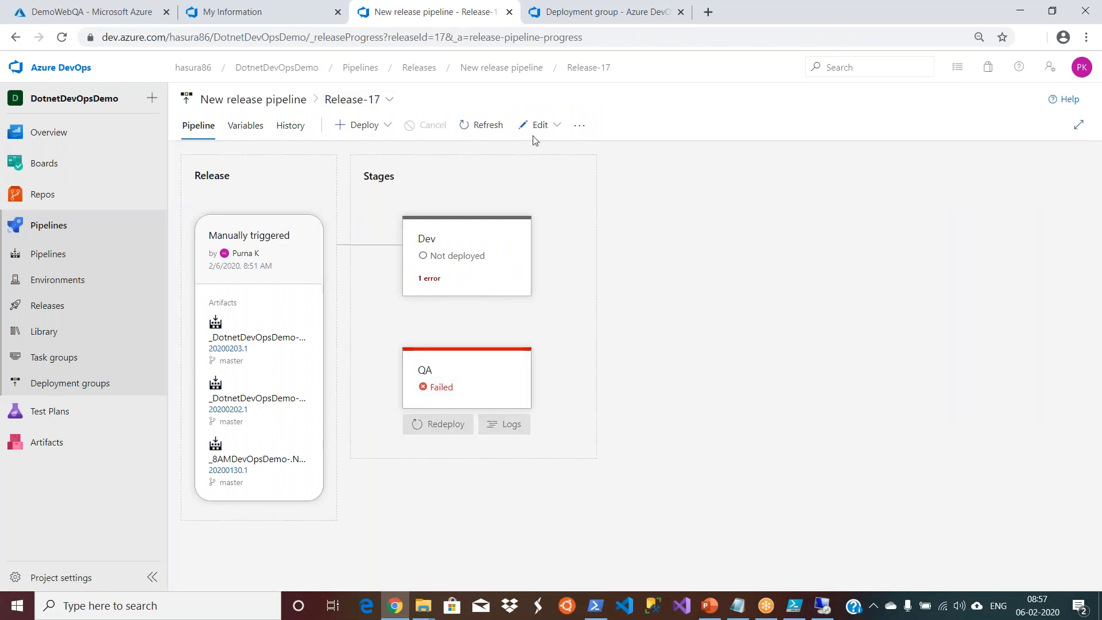
left_click(554, 124)
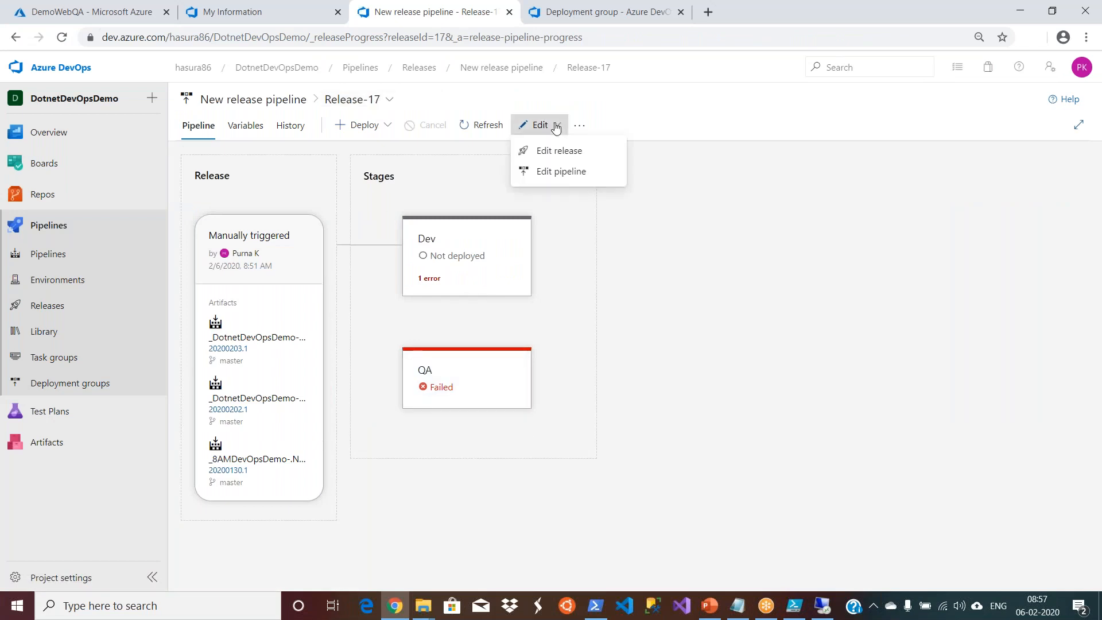
left_click(558, 172)
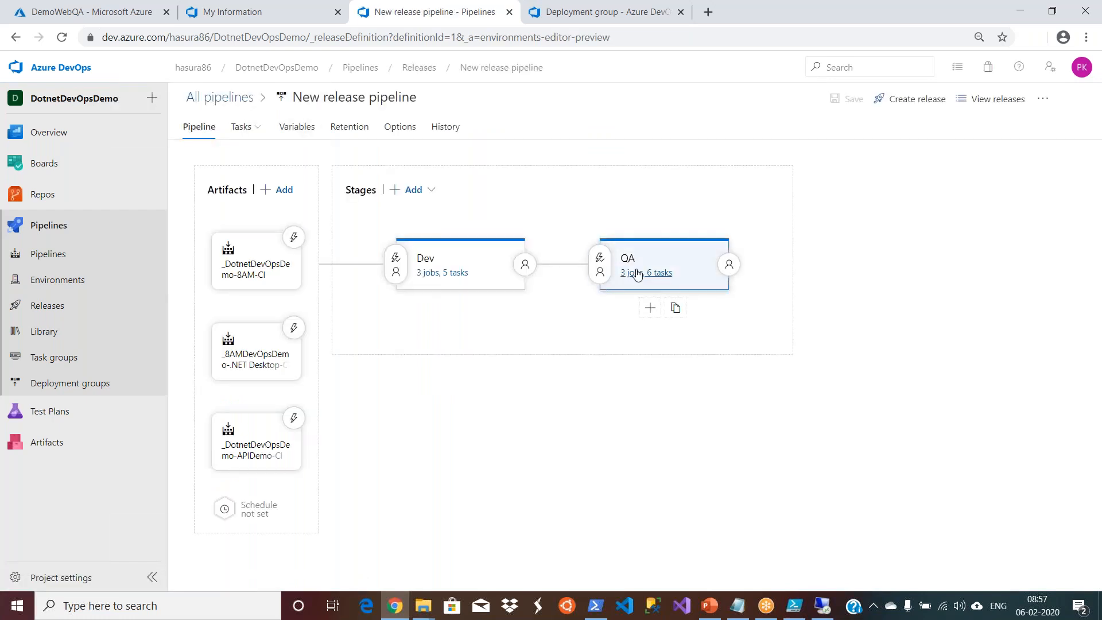
left_click(648, 273)
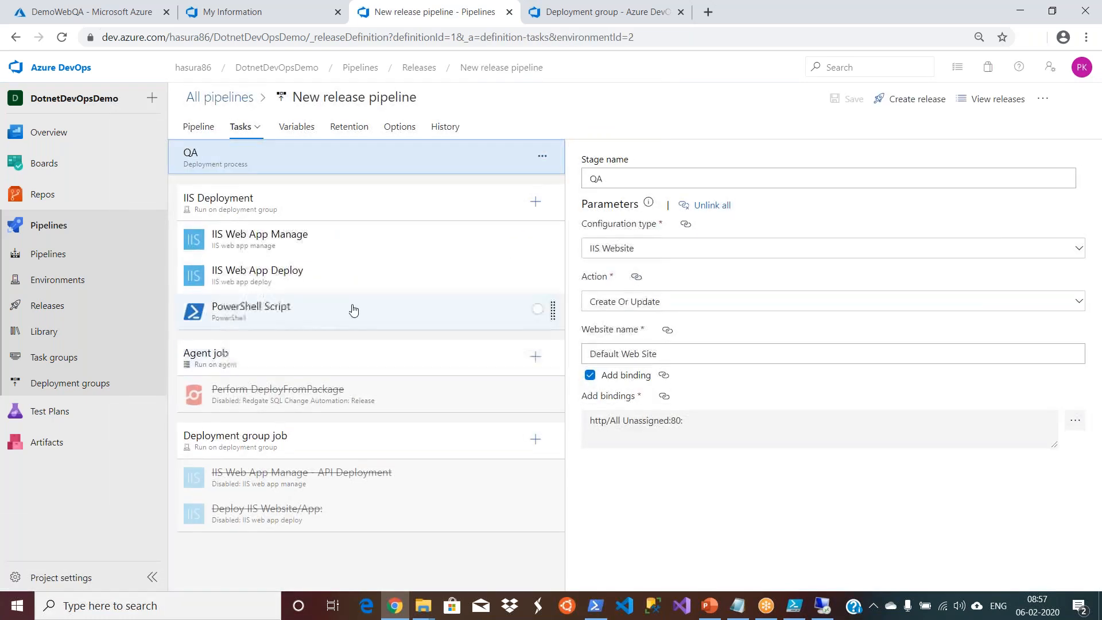
left_click(353, 310)
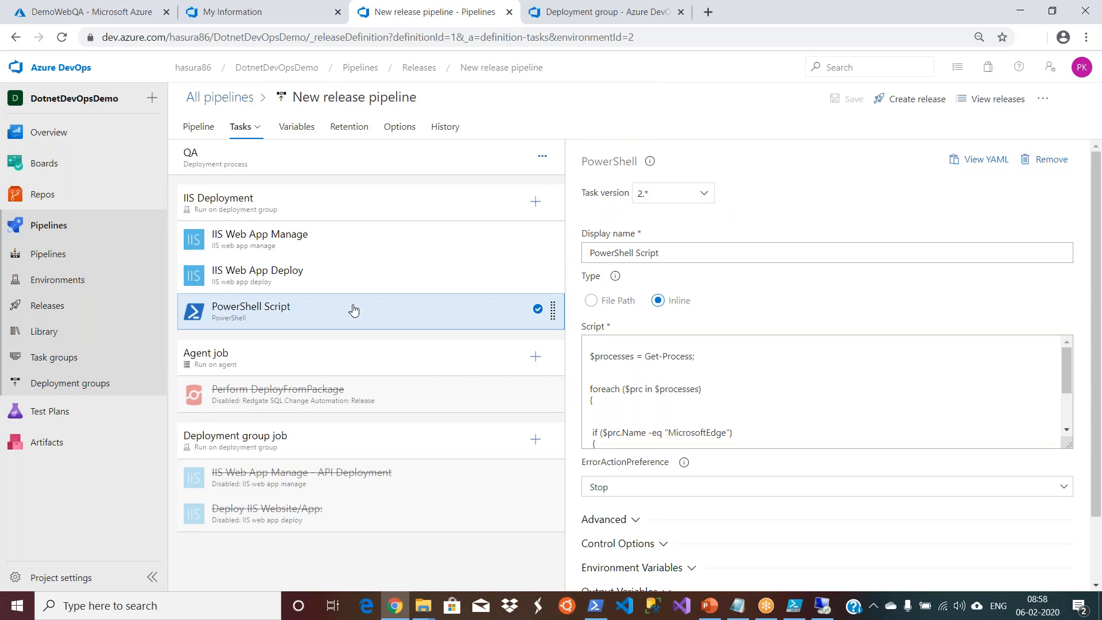
Step: Filter the IIS Deployment task catalogue by 'power', inspect the PowerShell task, and return to the stage diagram
left_click(535, 201)
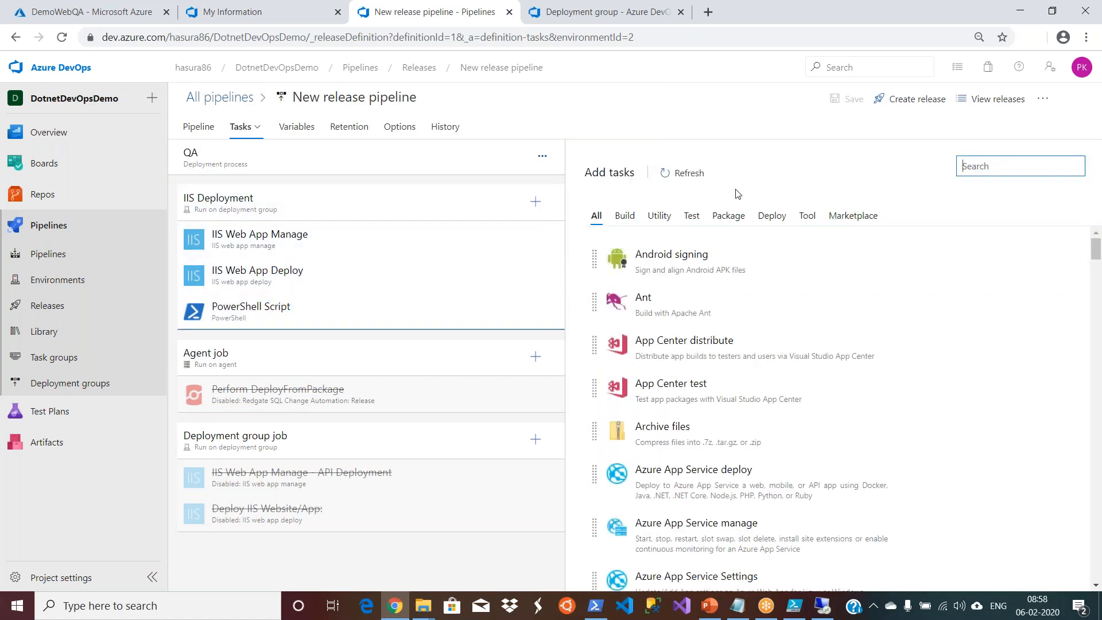
type("power")
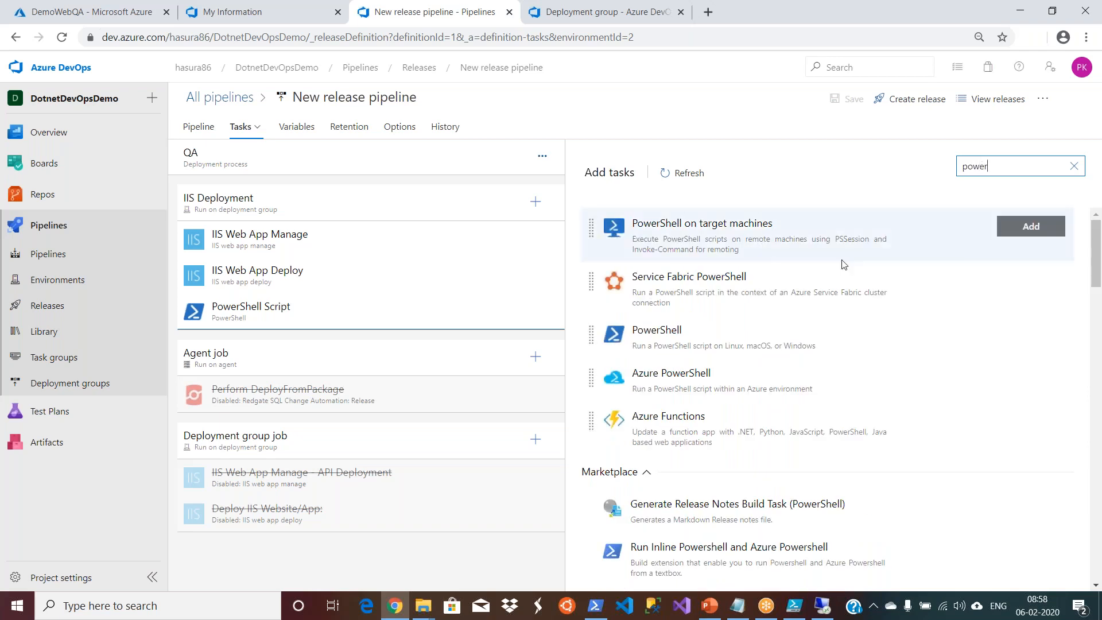
left_click(790, 329)
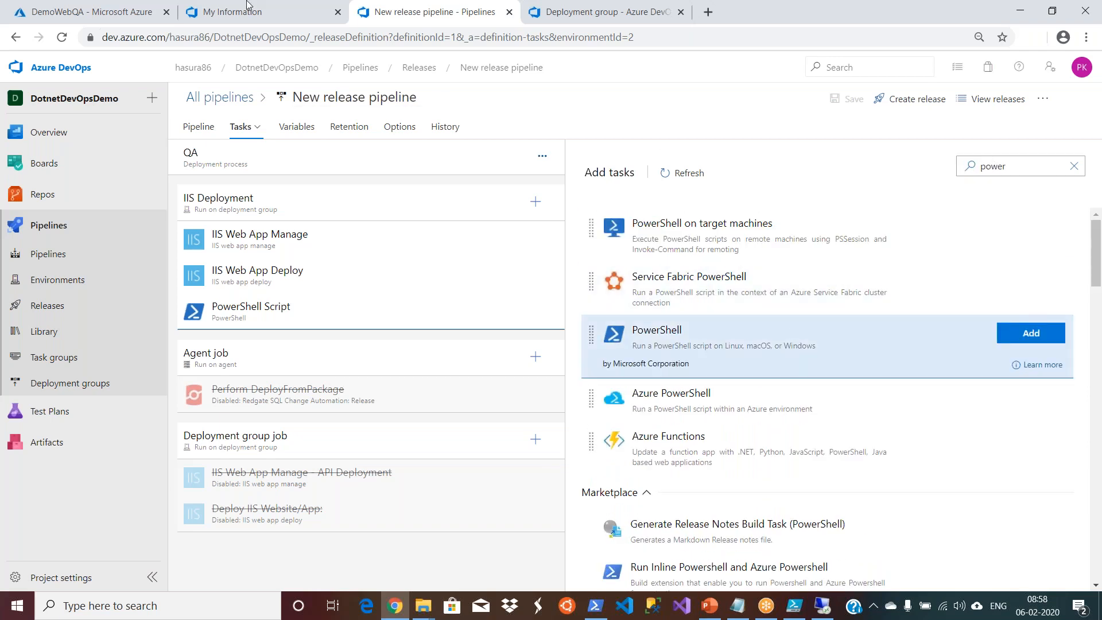
left_click(109, 10)
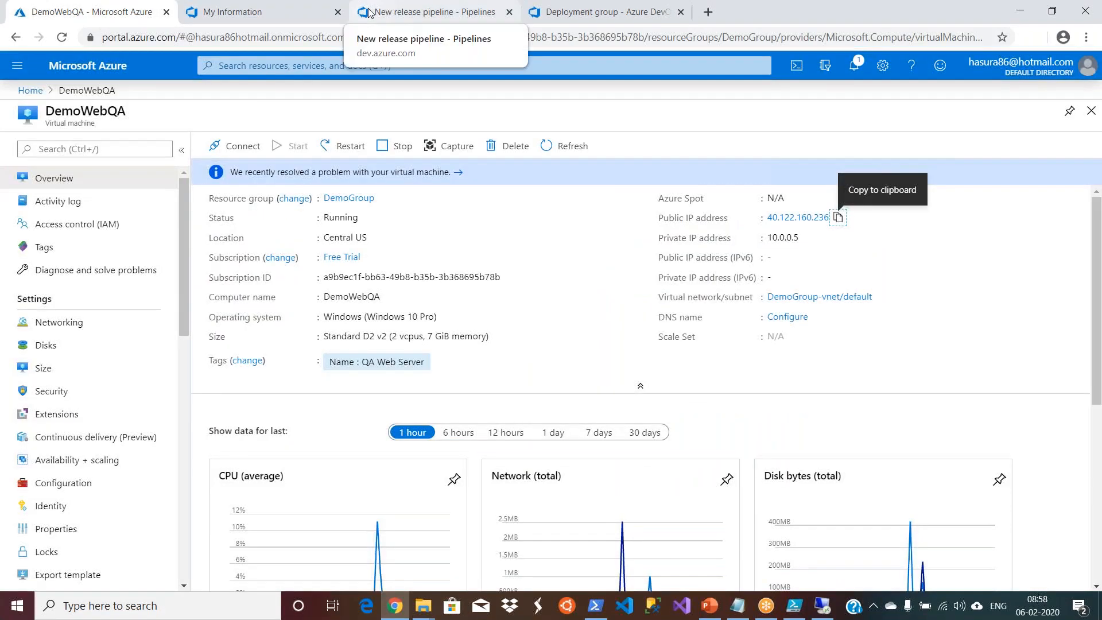
left_click(369, 13)
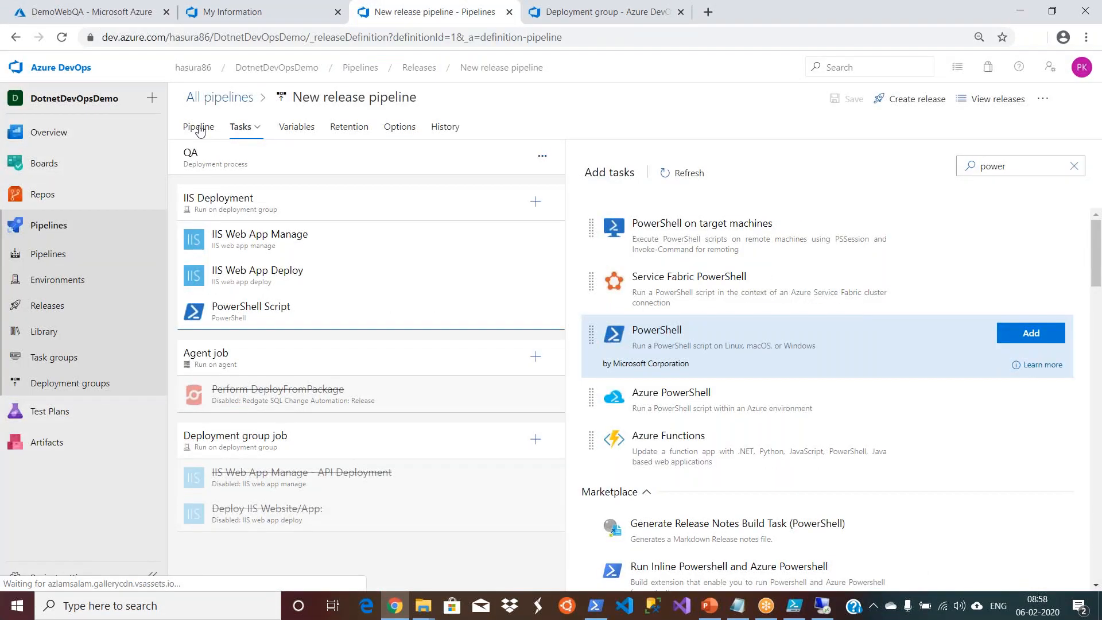
left_click(199, 128)
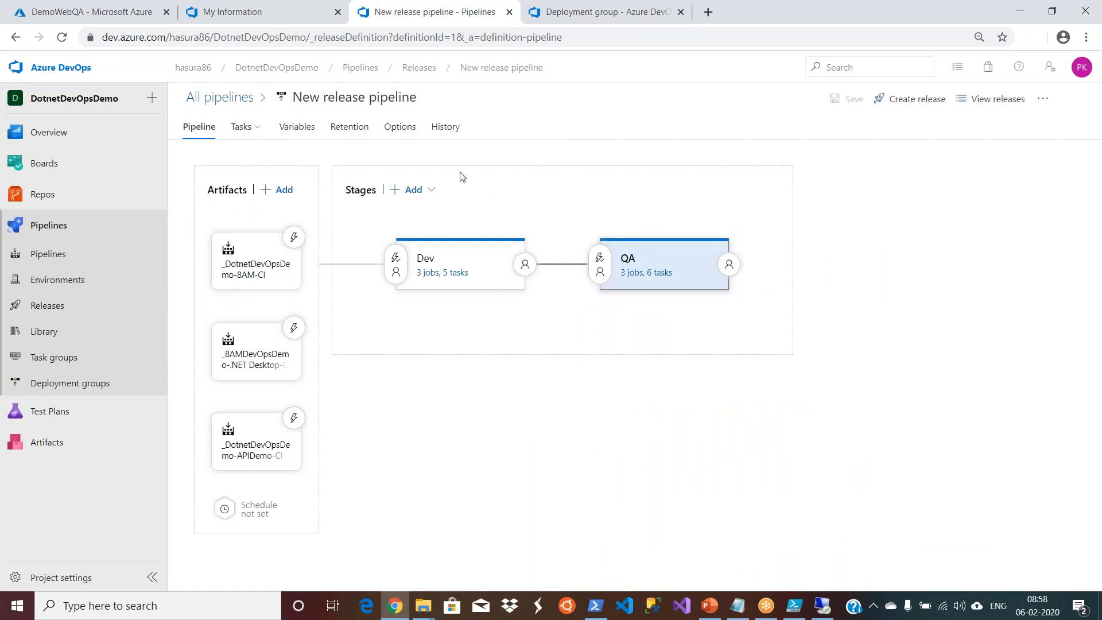
Step: Open Release-17's QA IIS Deployment logs to see why DemoWebQA2 was skipped, then go back to the releases list
left_click(412, 69)
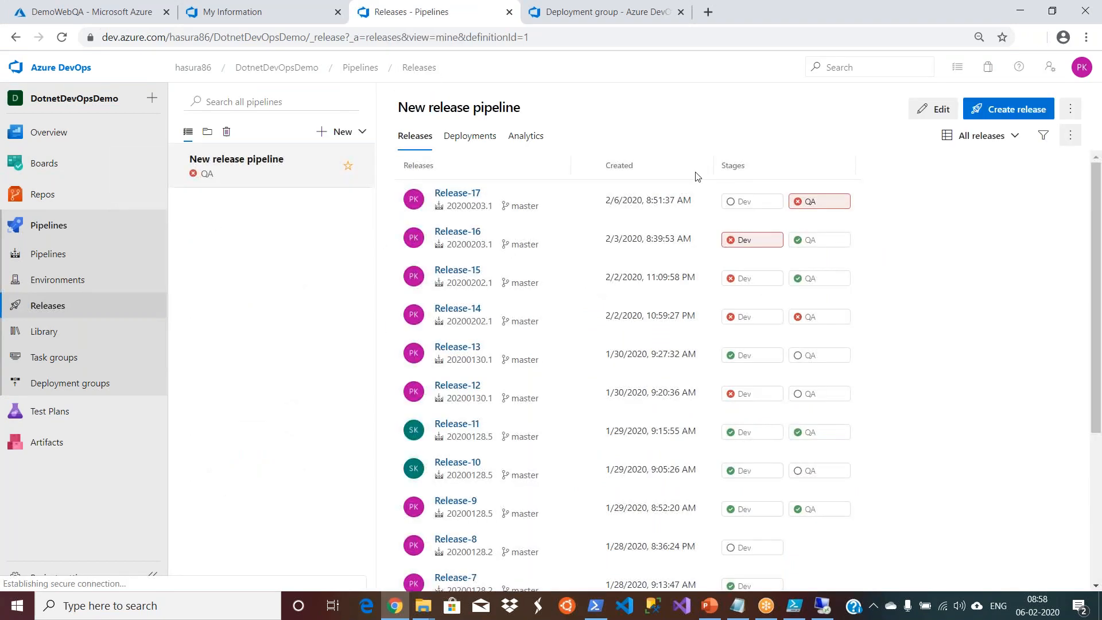
left_click(826, 205)
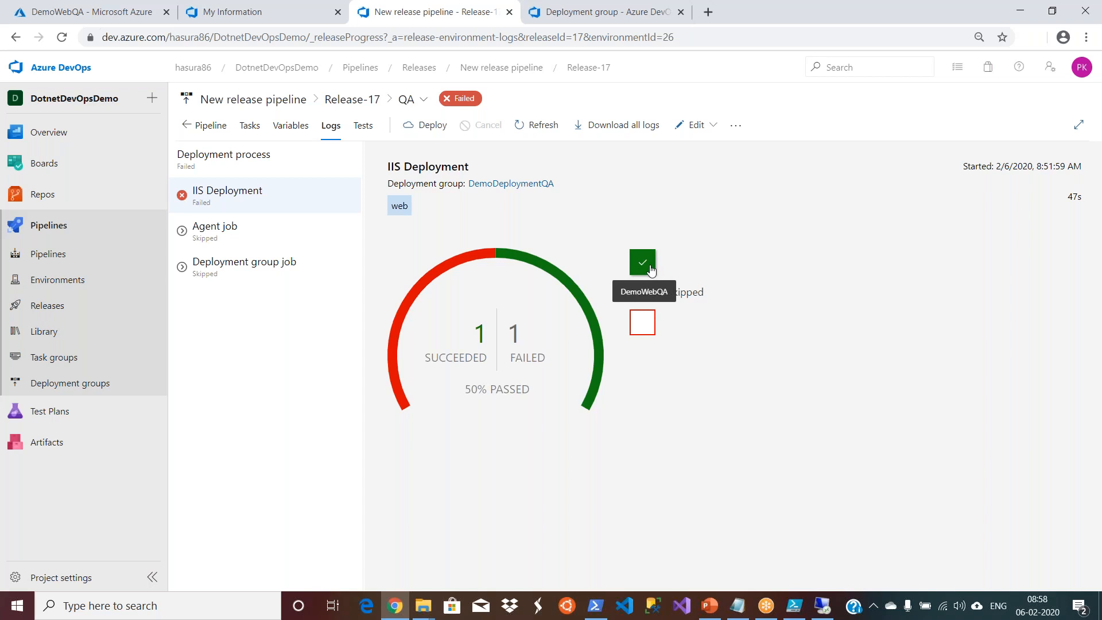
left_click(504, 389)
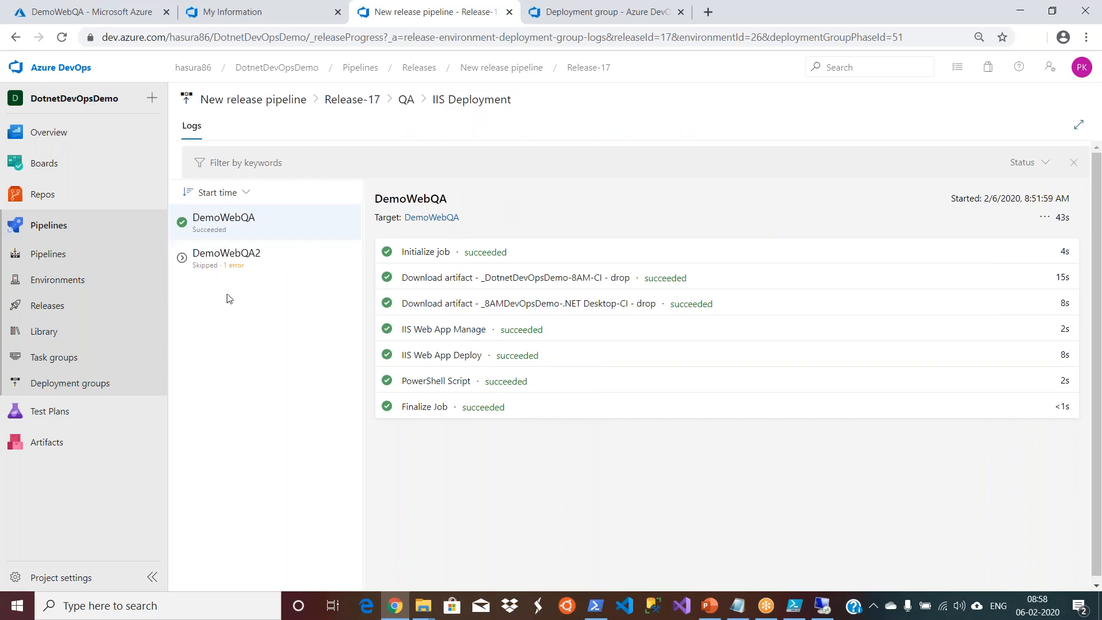
left_click(253, 265)
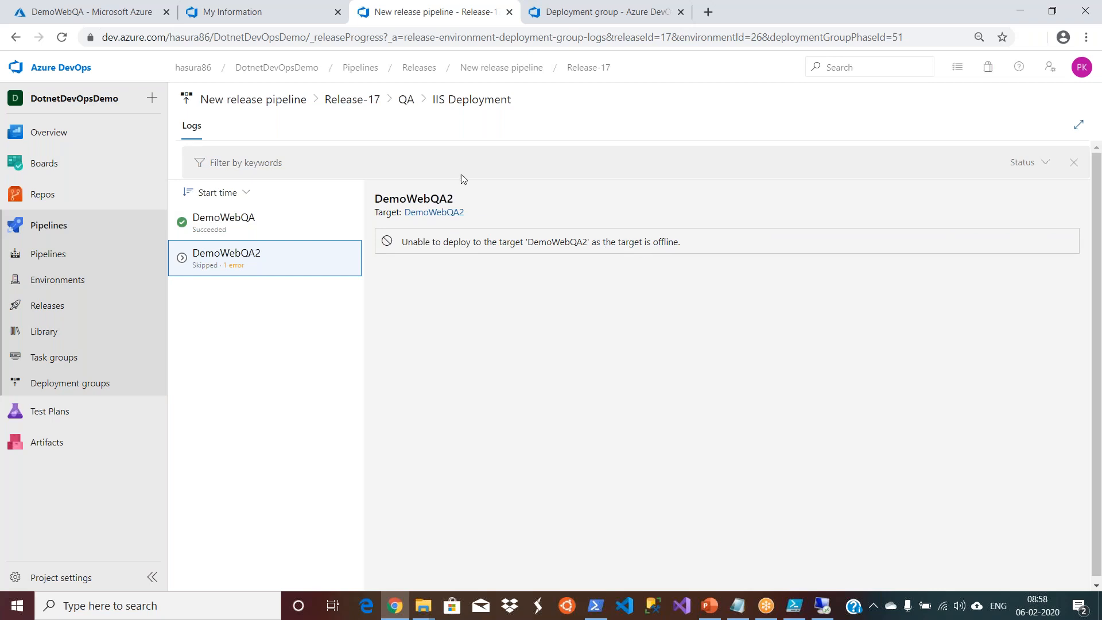
left_click(246, 12)
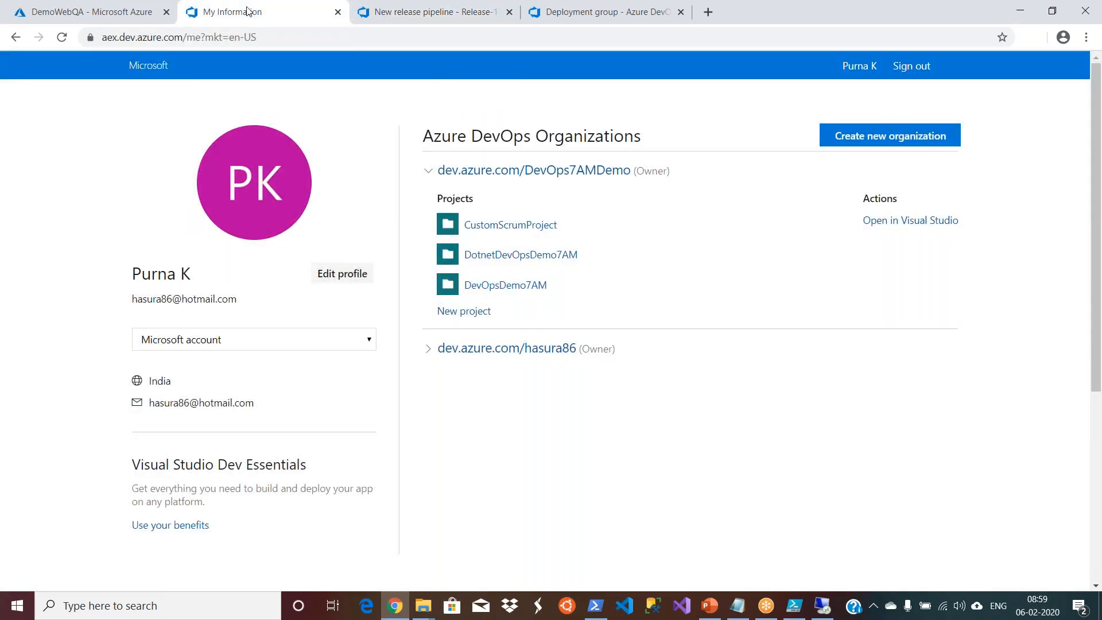
left_click(381, 13)
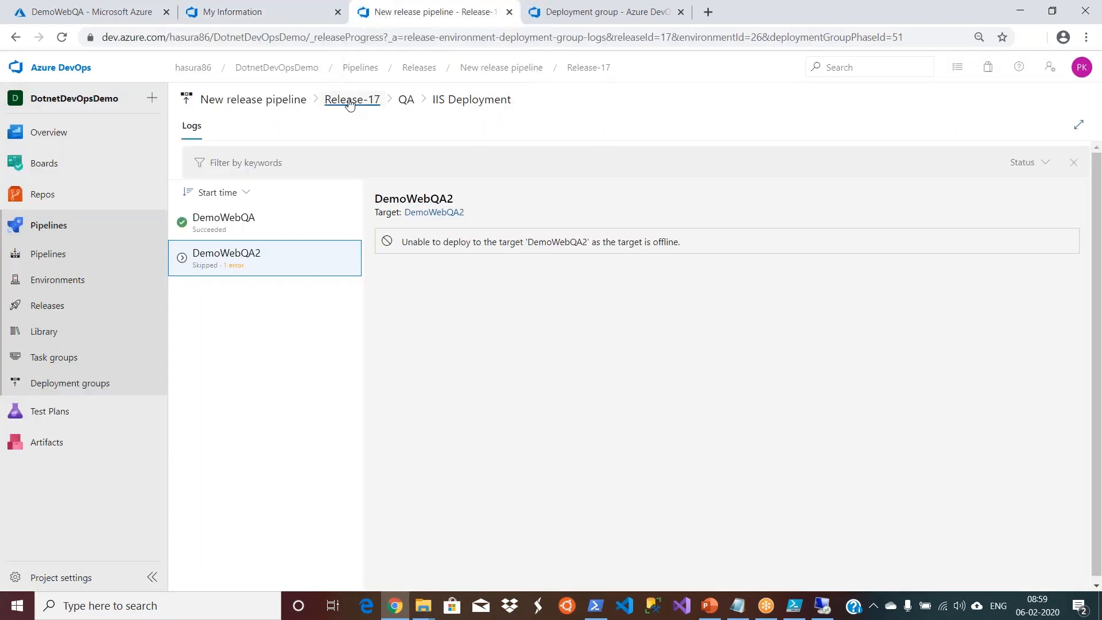
left_click(294, 101)
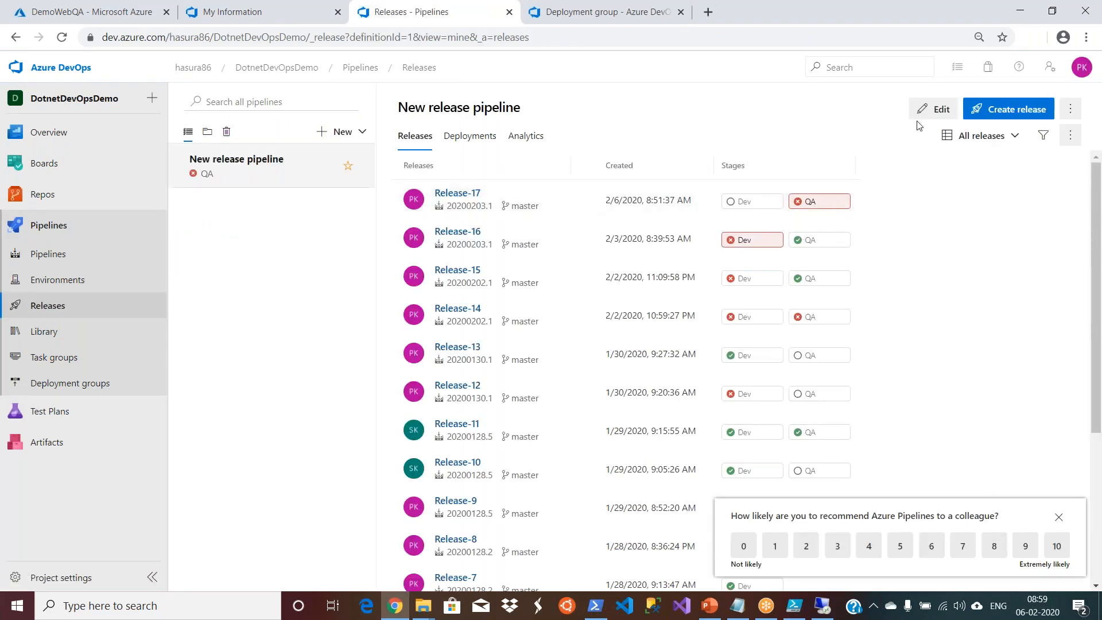
Step: Add a PowerShell task to QA's IIS Deployment job and set it to an inline script
left_click(937, 111)
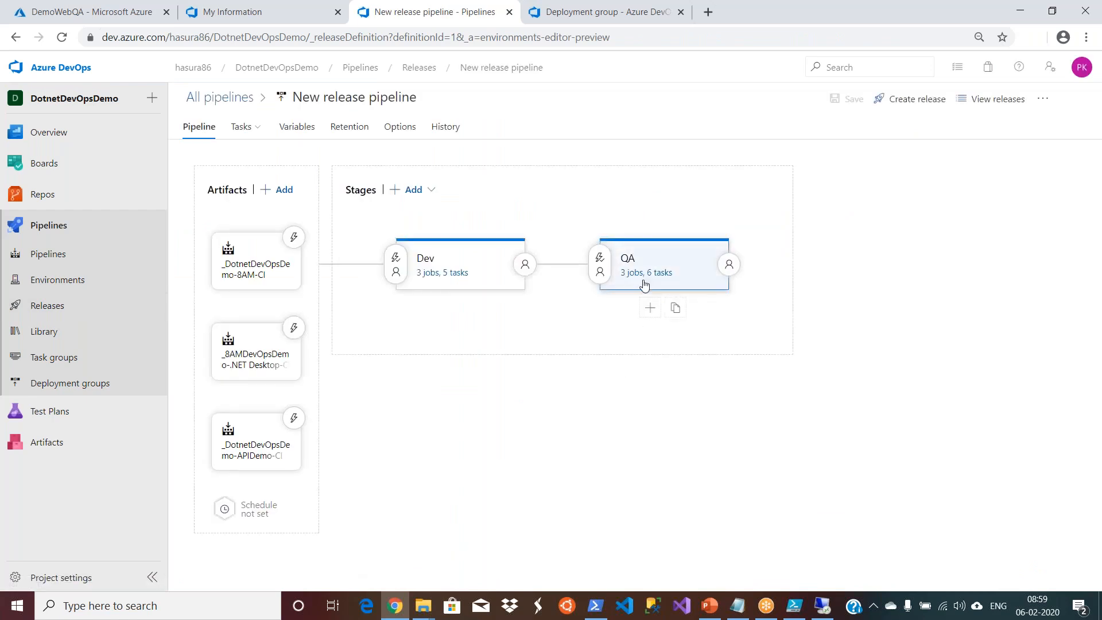
left_click(645, 272)
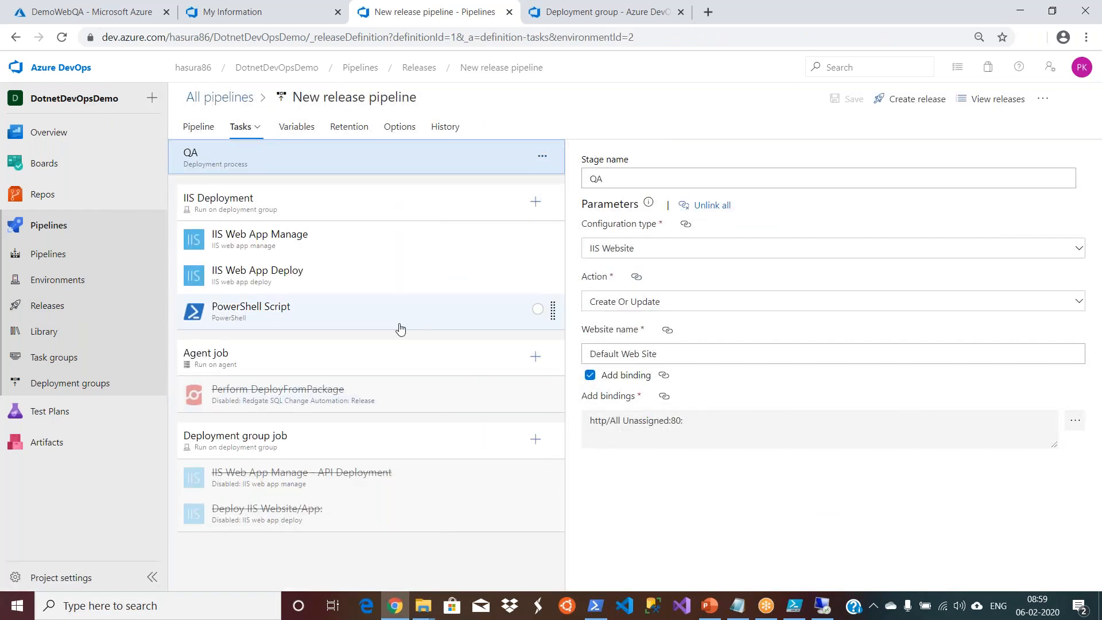
left_click(399, 328)
left_click(535, 203)
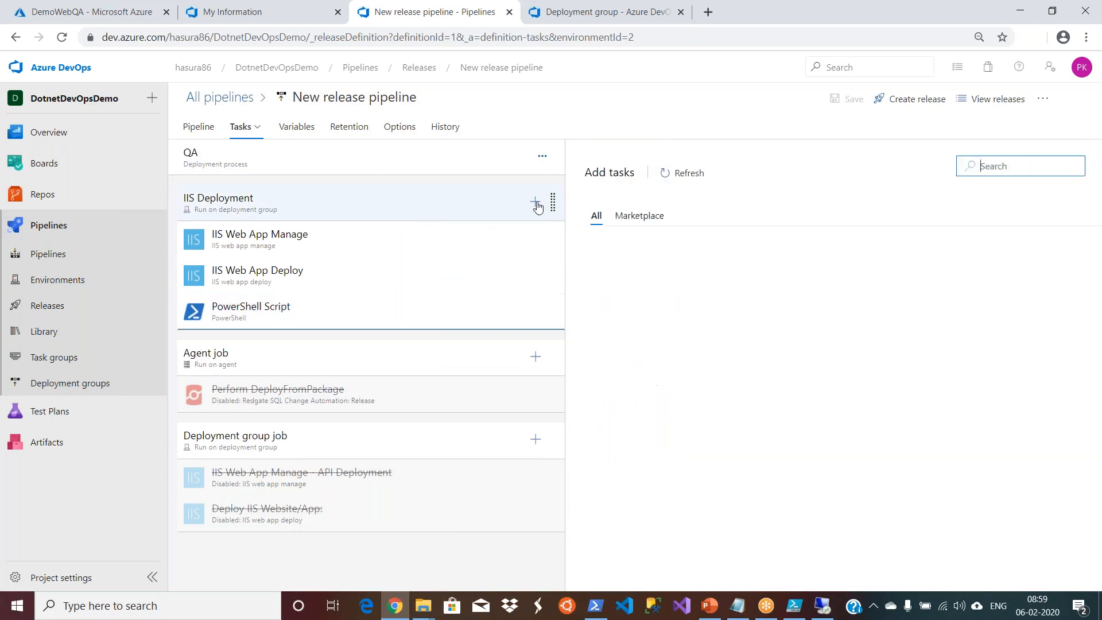
type("power")
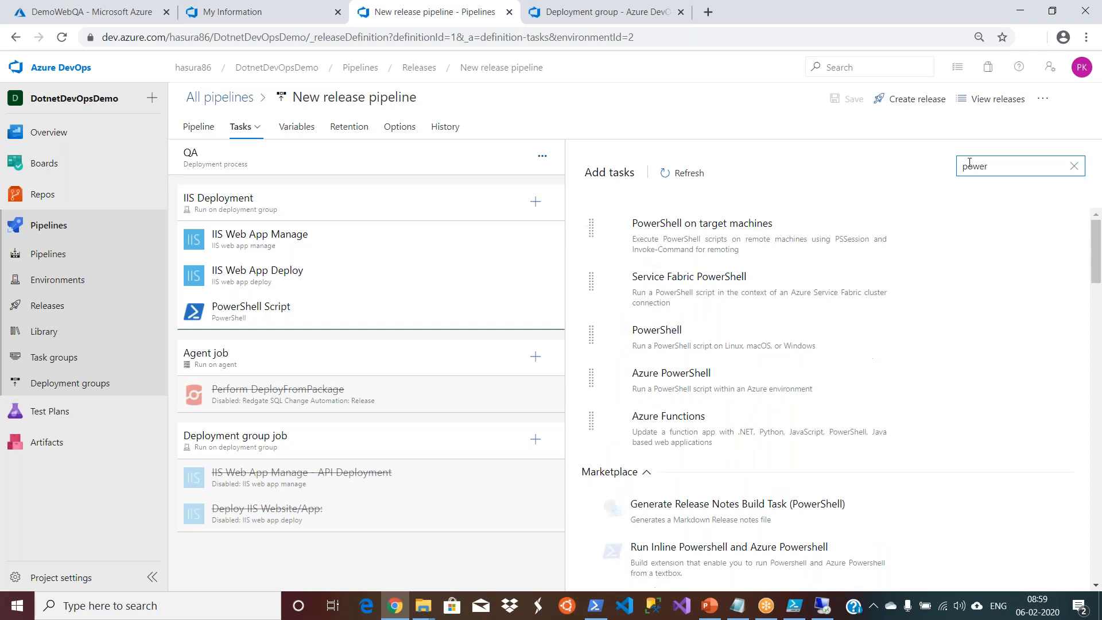
mouse_move(804, 335)
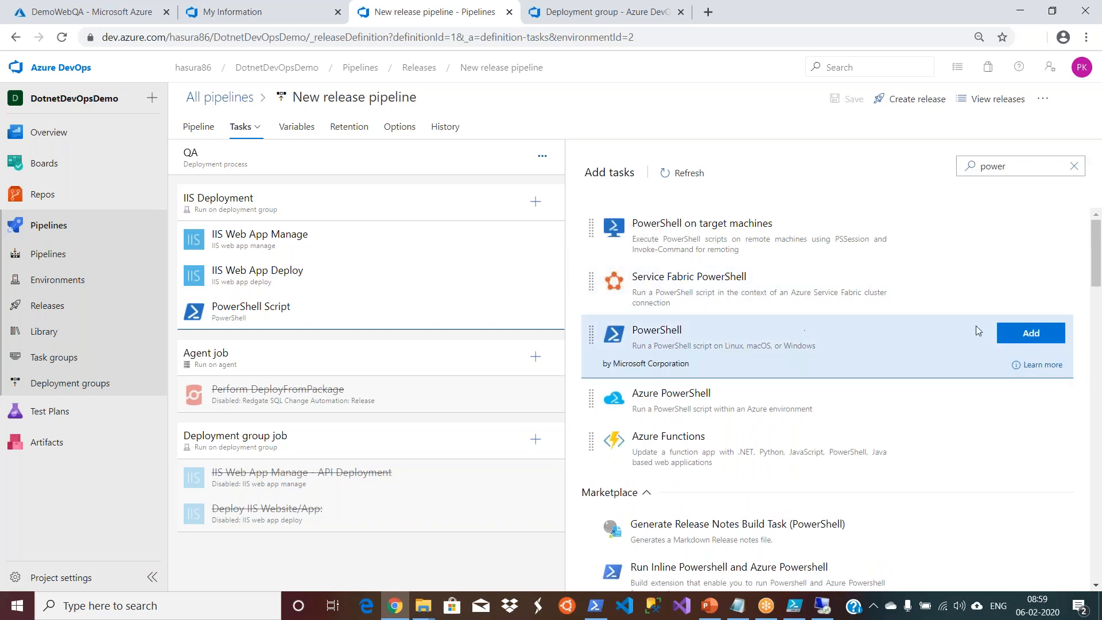
left_click(1010, 339)
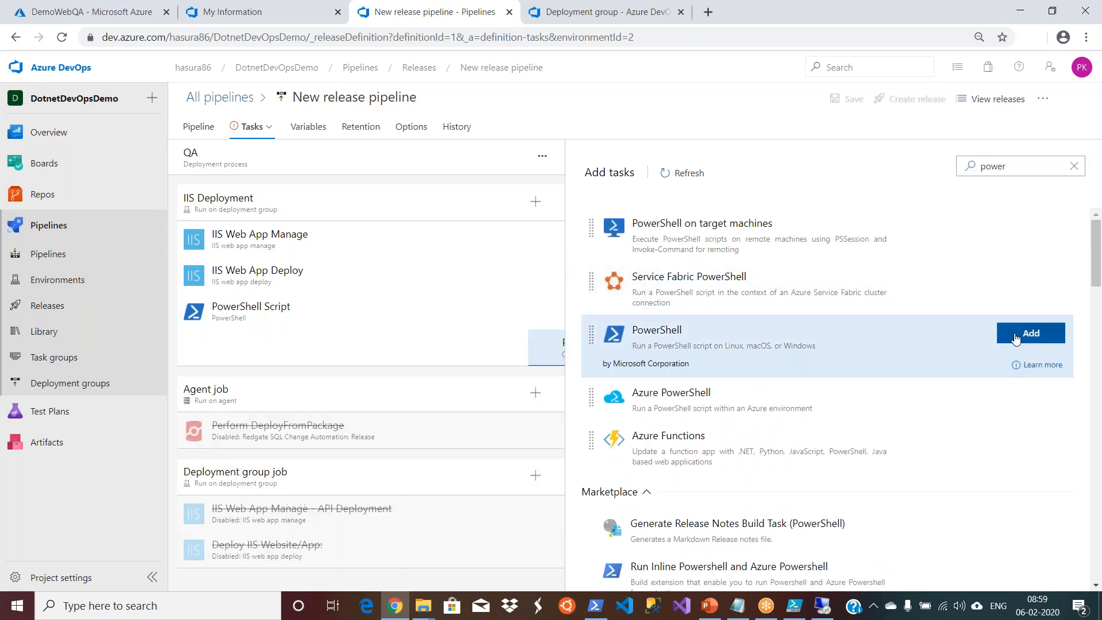
left_click(484, 347)
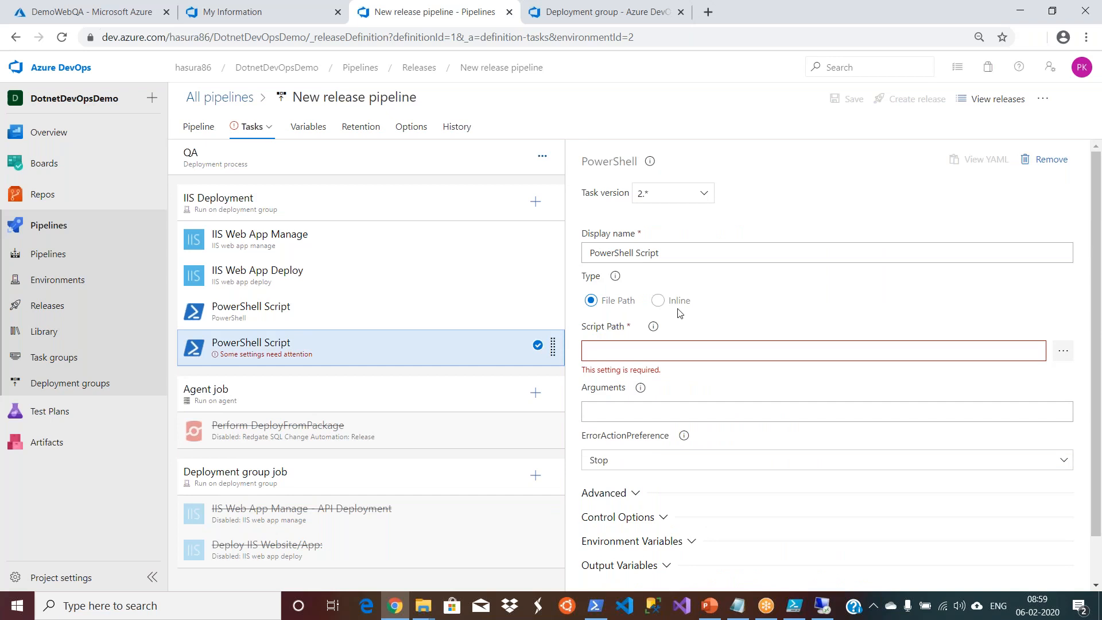
left_click(658, 300)
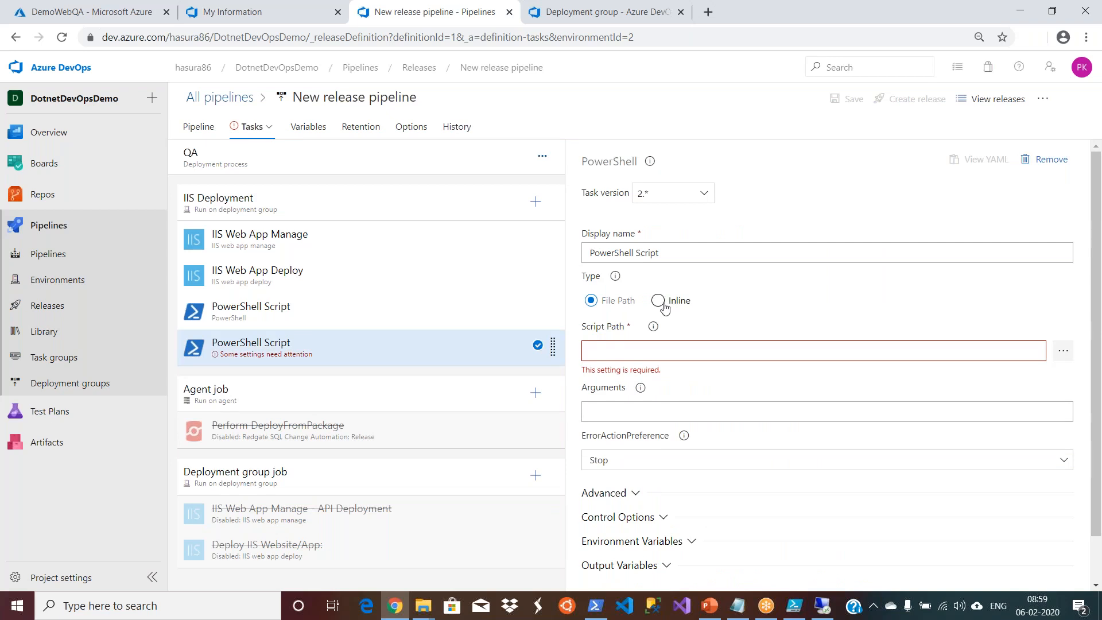
Step: Replace the new task's default inline script with the pasted C:\Test FullControl ACL script
left_click(423, 316)
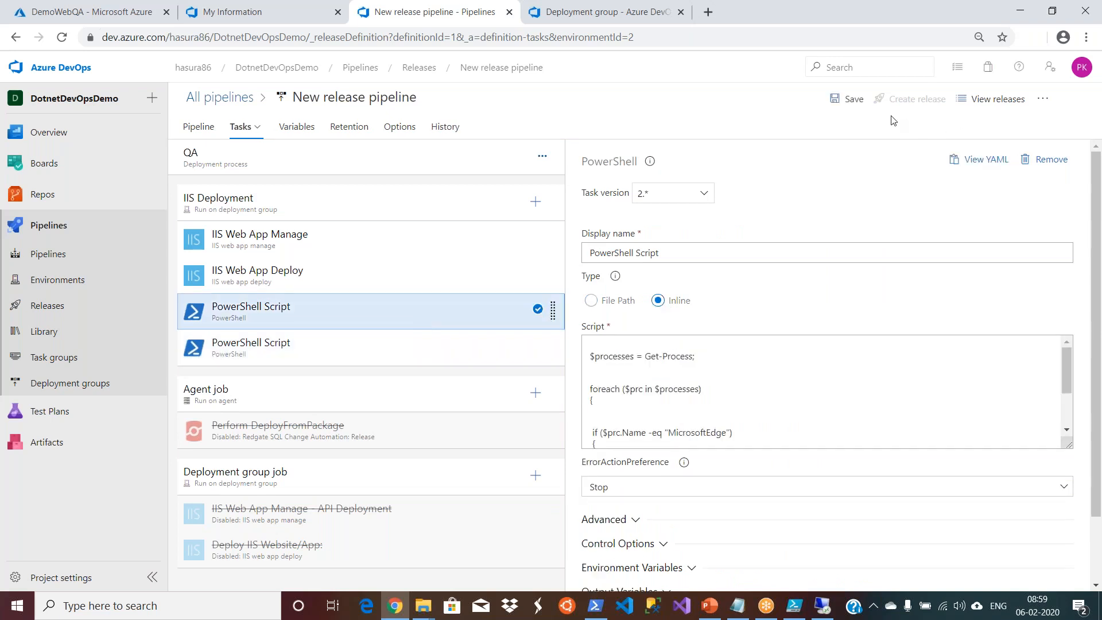
left_click(535, 202)
type("power")
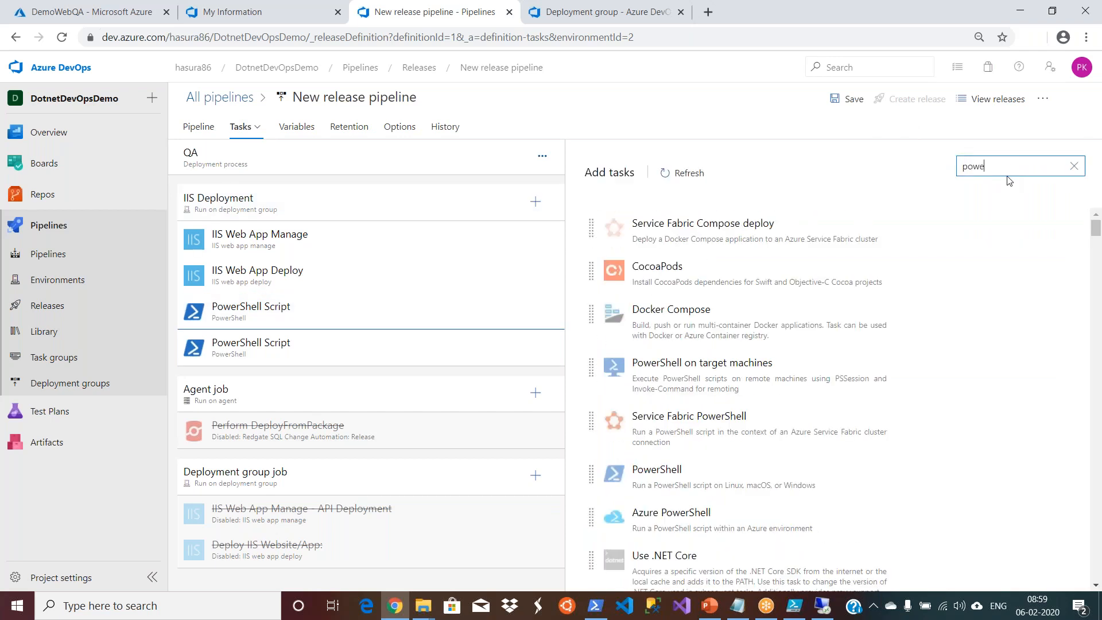
mouse_move(802, 245)
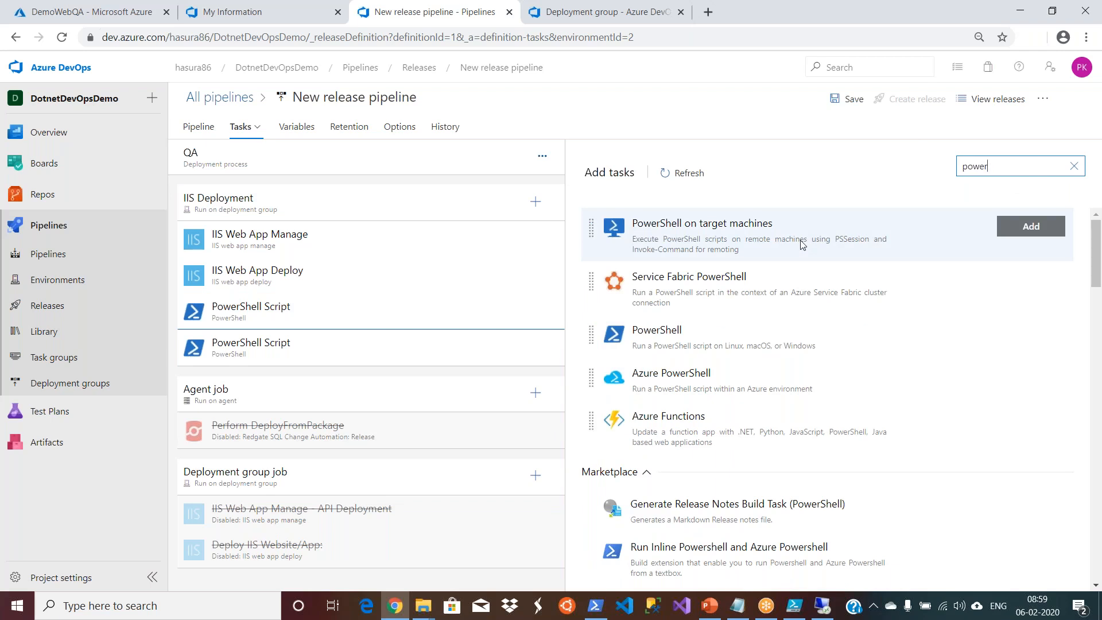
left_click(1074, 168)
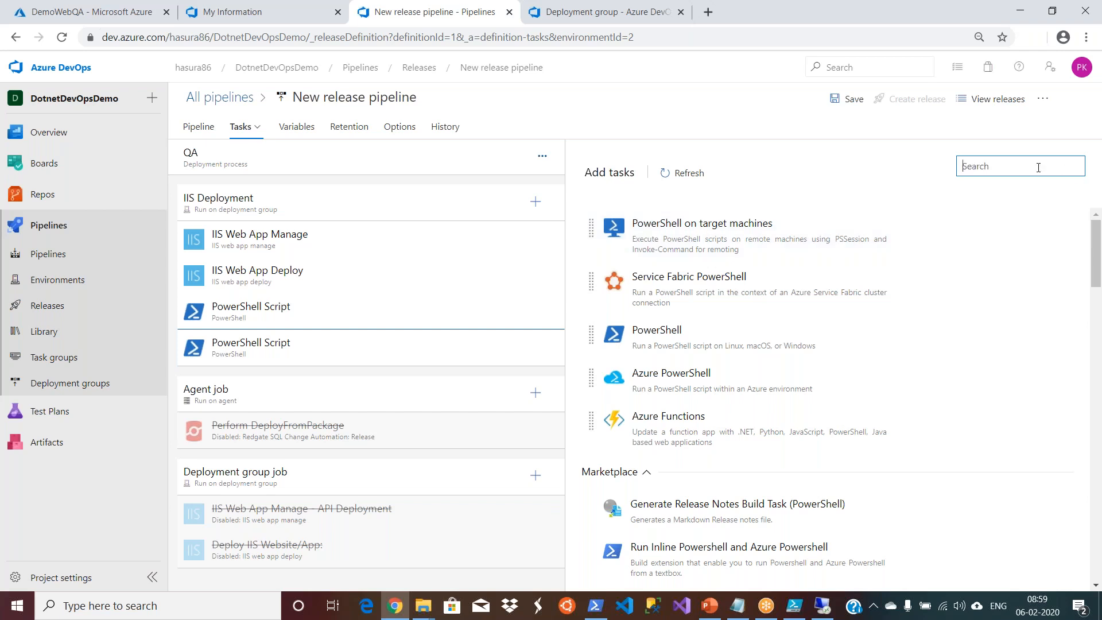
left_click(365, 358)
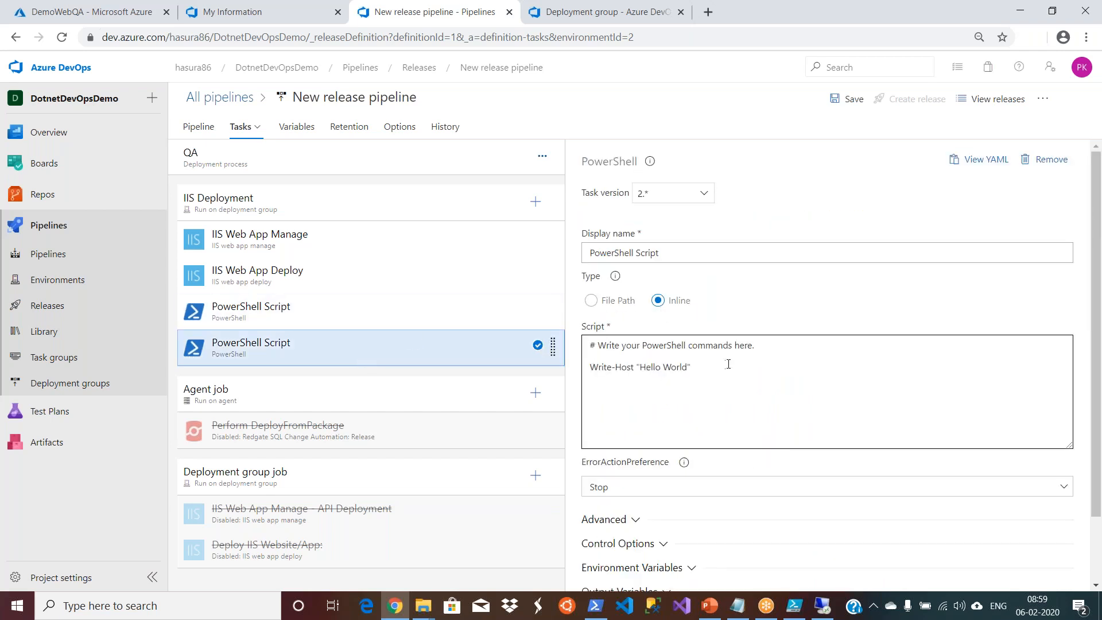
left_click_drag(589, 348, 718, 374)
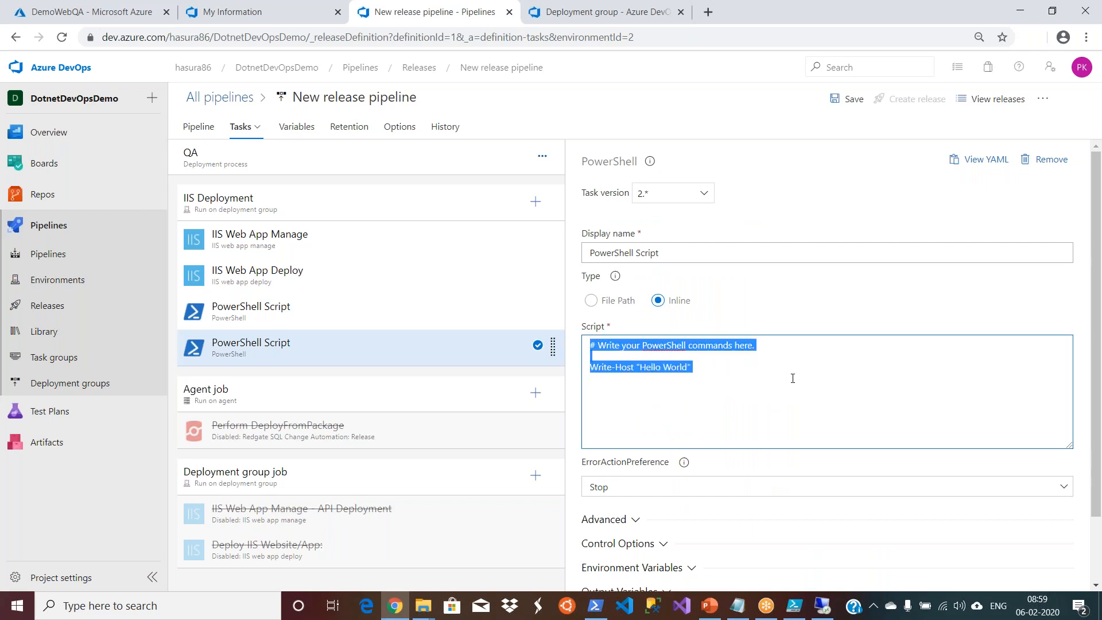
type("$acl = Get-Acl C:\\Test  $AccessRule = New-Object System.Security.AccessControl.FileSystemAccessRule(\"hasura86\",\"FullControl\",\"Allow\") $acl.SetAccessRule($AccessRule)  $acl | Set-Acl \"C:\\Test\"")
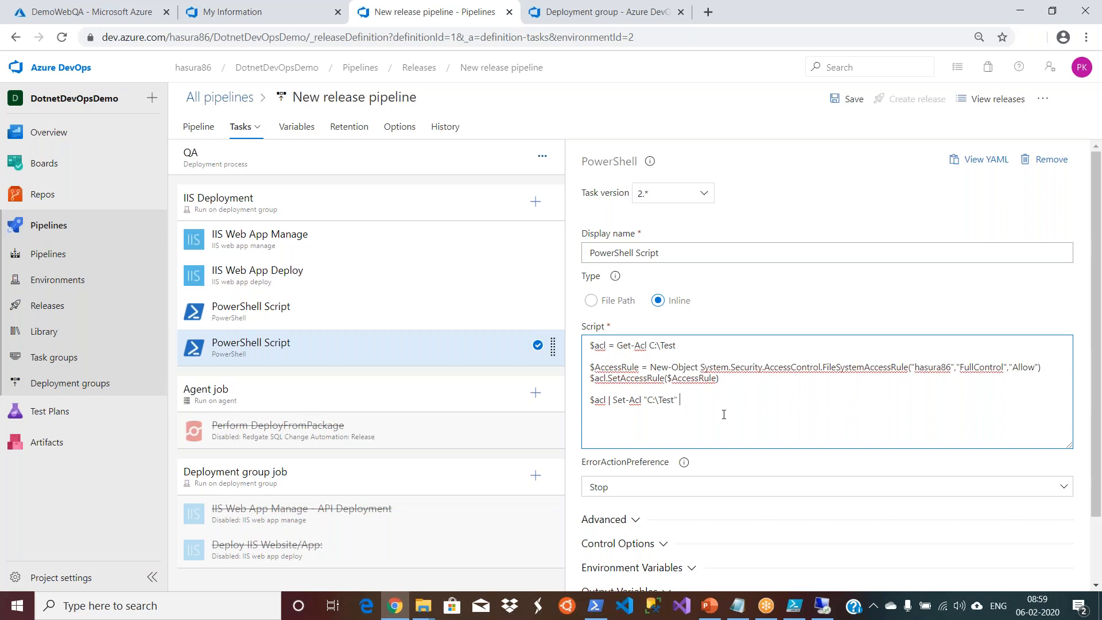
left_click(824, 607)
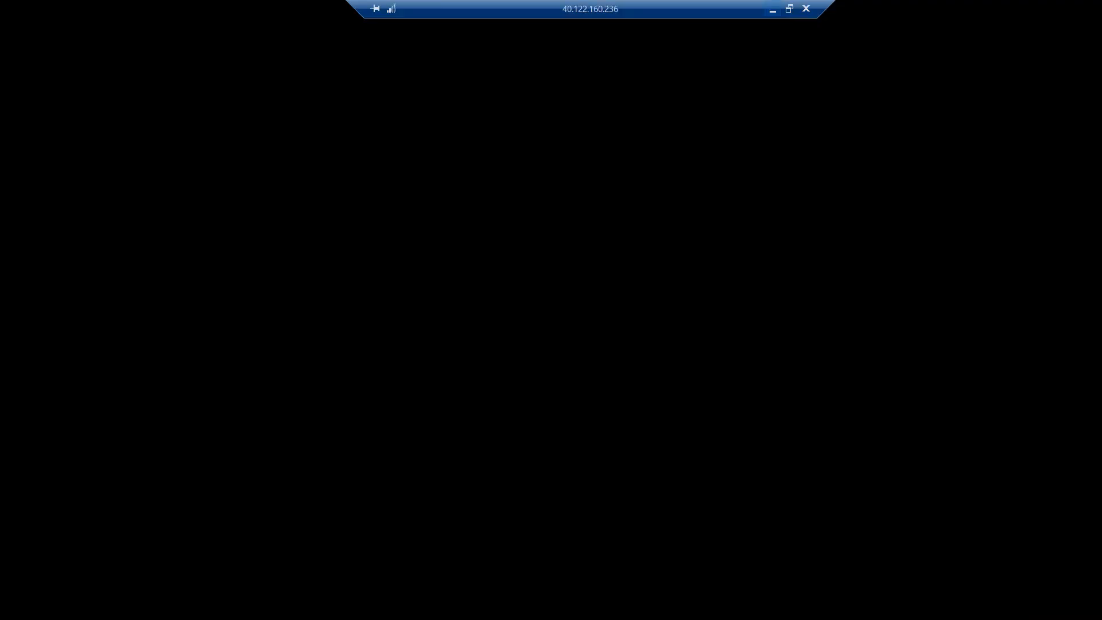
left_click(143, 231)
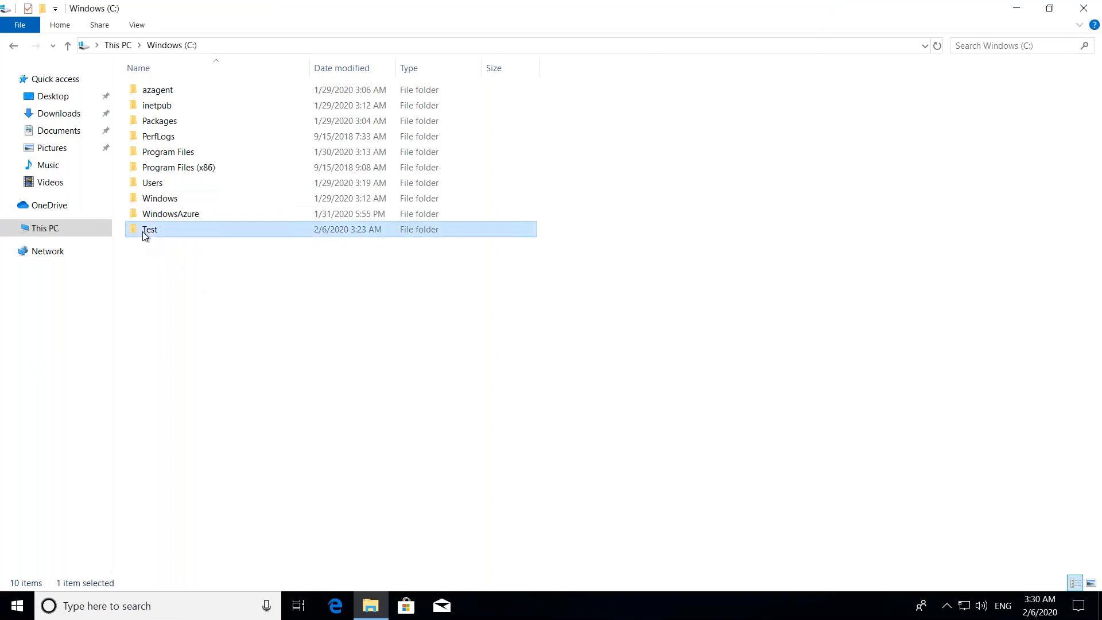
right_click(155, 232)
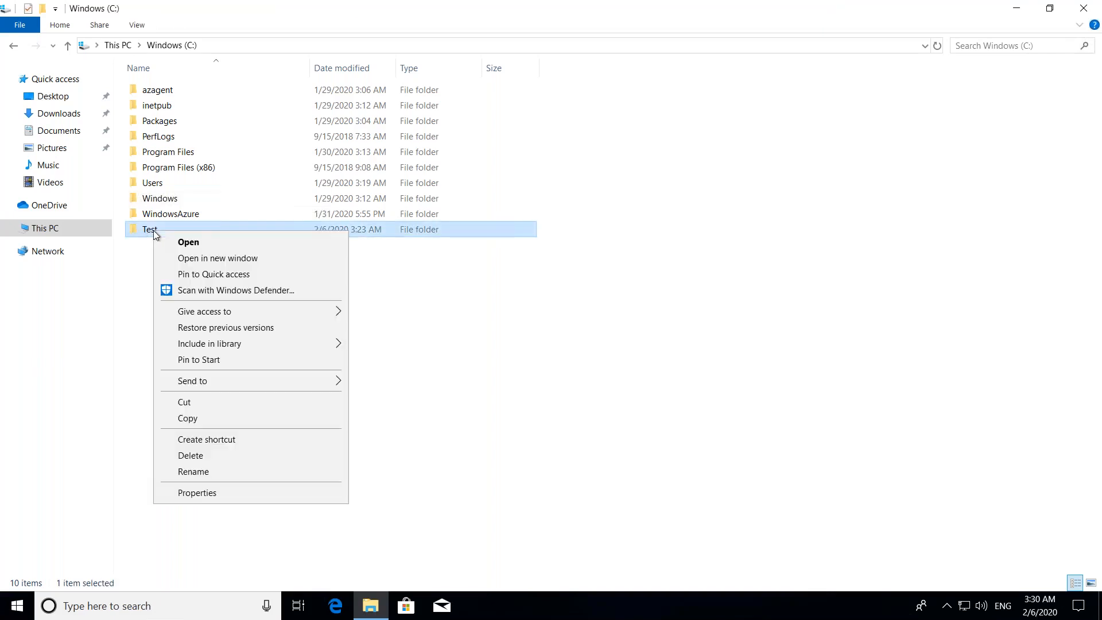
left_click(242, 492)
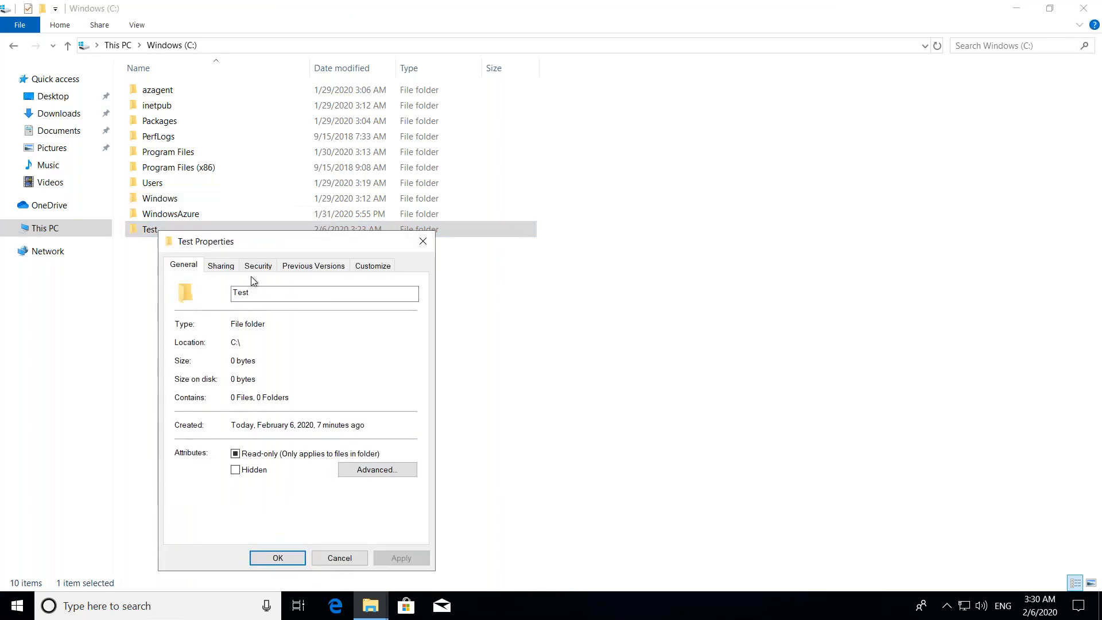
left_click(258, 265)
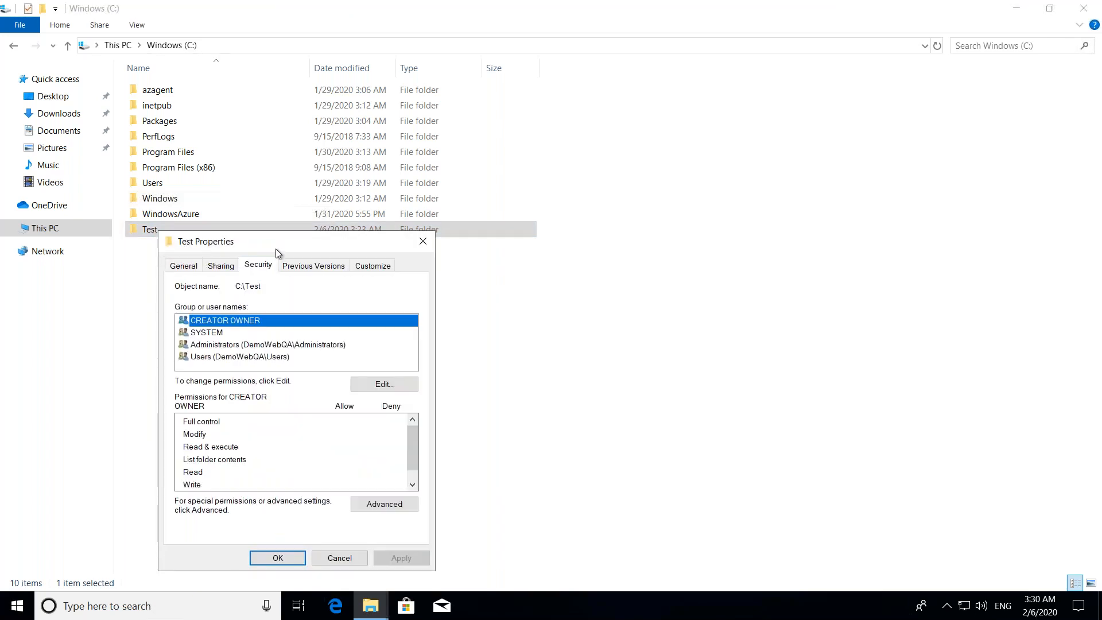
left_click_drag(286, 243, 535, 148)
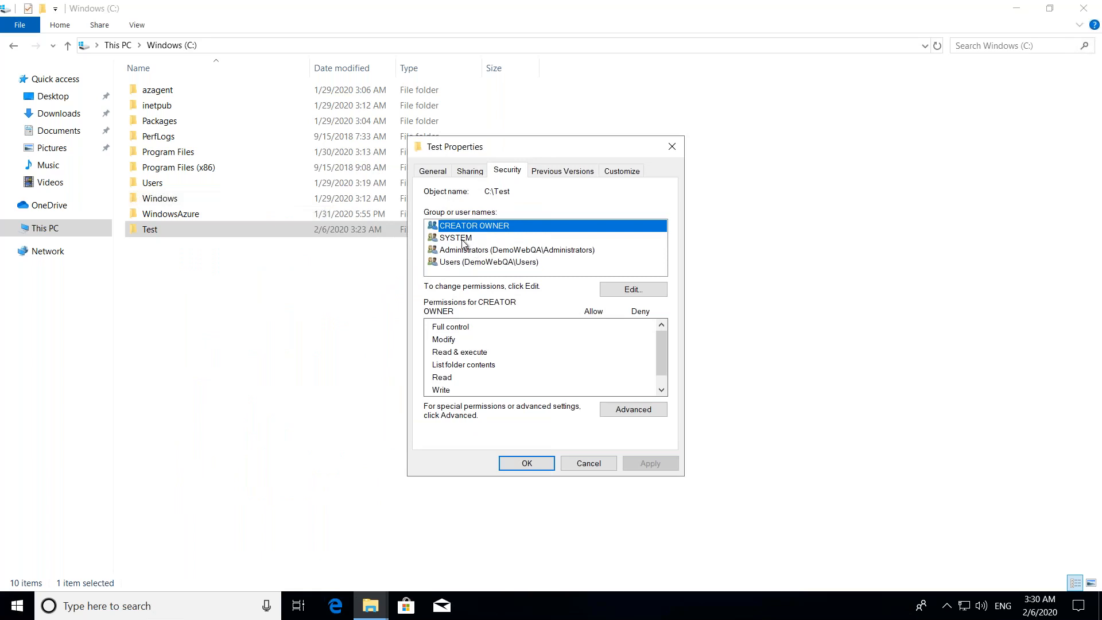
left_click(464, 241)
left_click(469, 251)
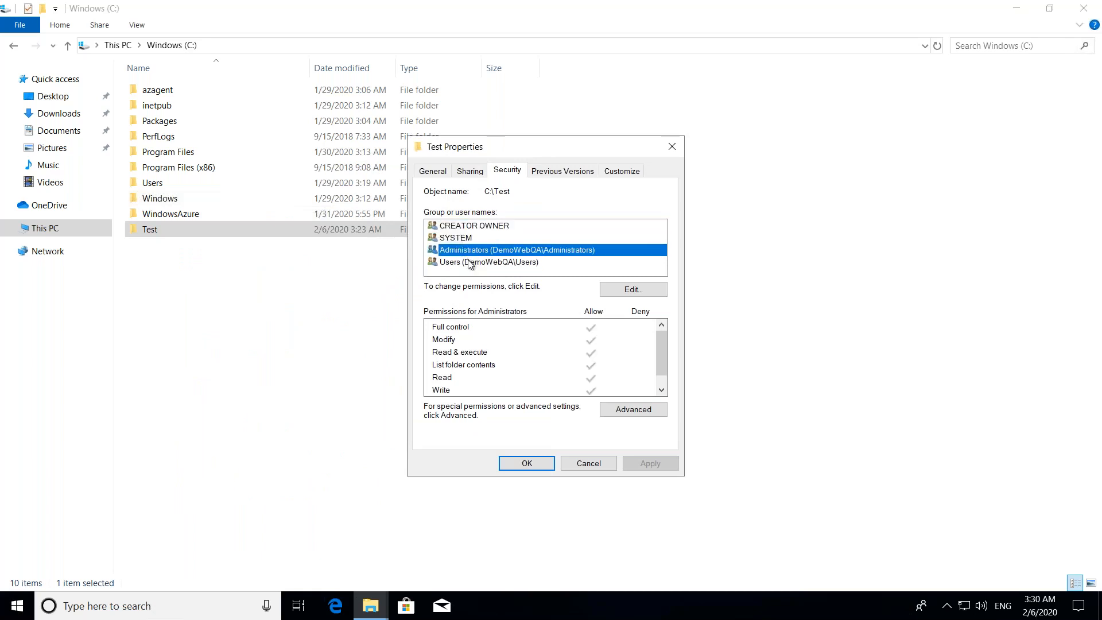
left_click(470, 263)
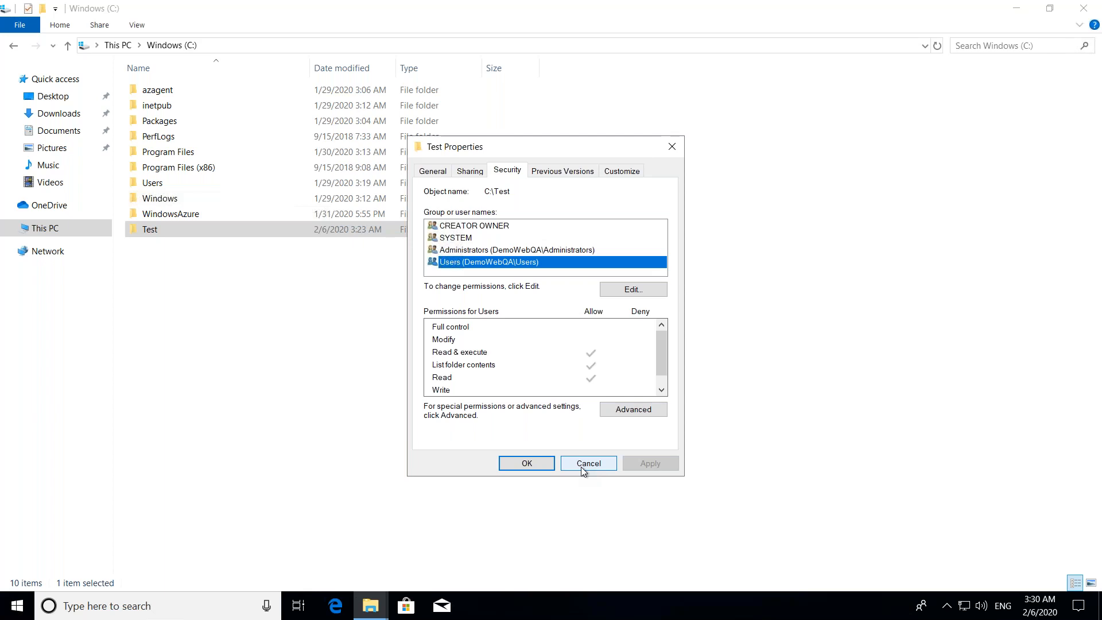
left_click(460, 228)
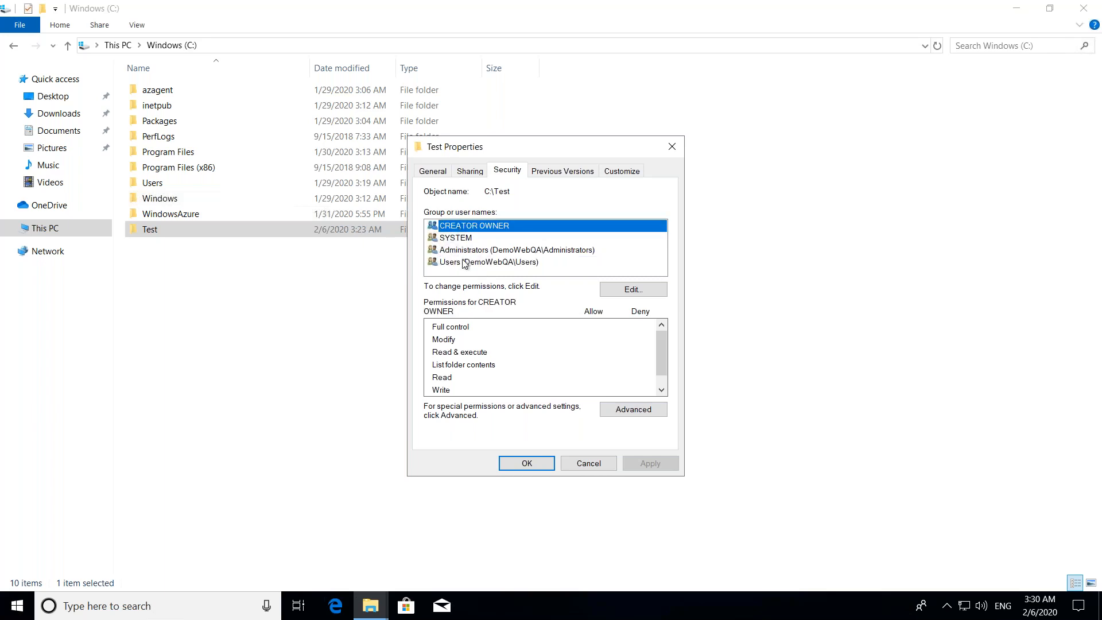
left_click(584, 466)
mouse_move(726, 4)
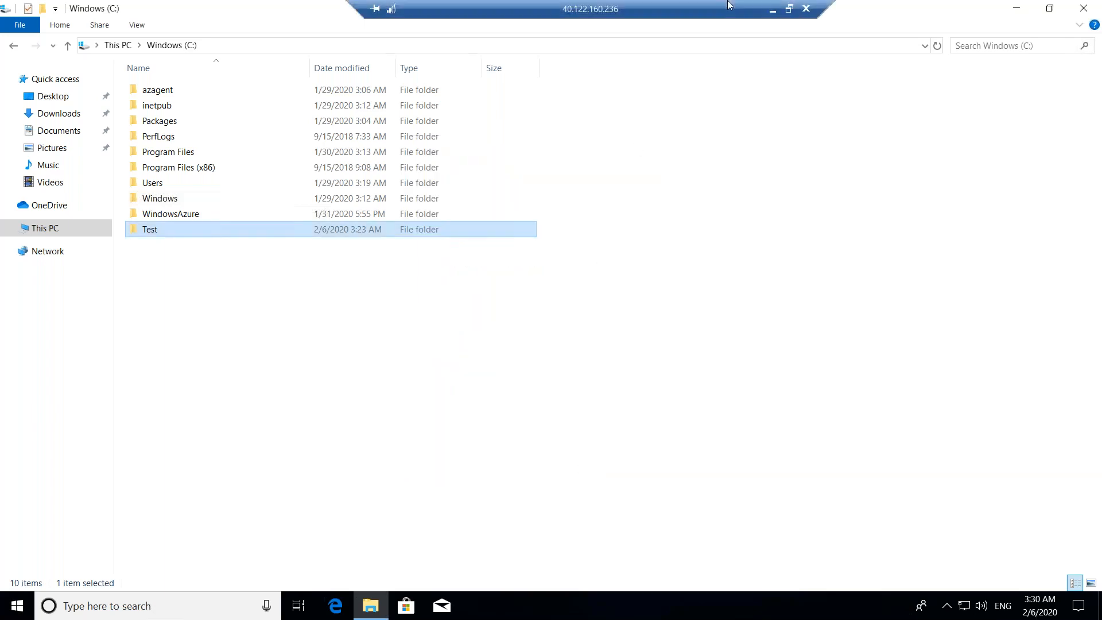
Step: Back in the local Azure DevOps session, save the release pipeline changes
left_click(774, 10)
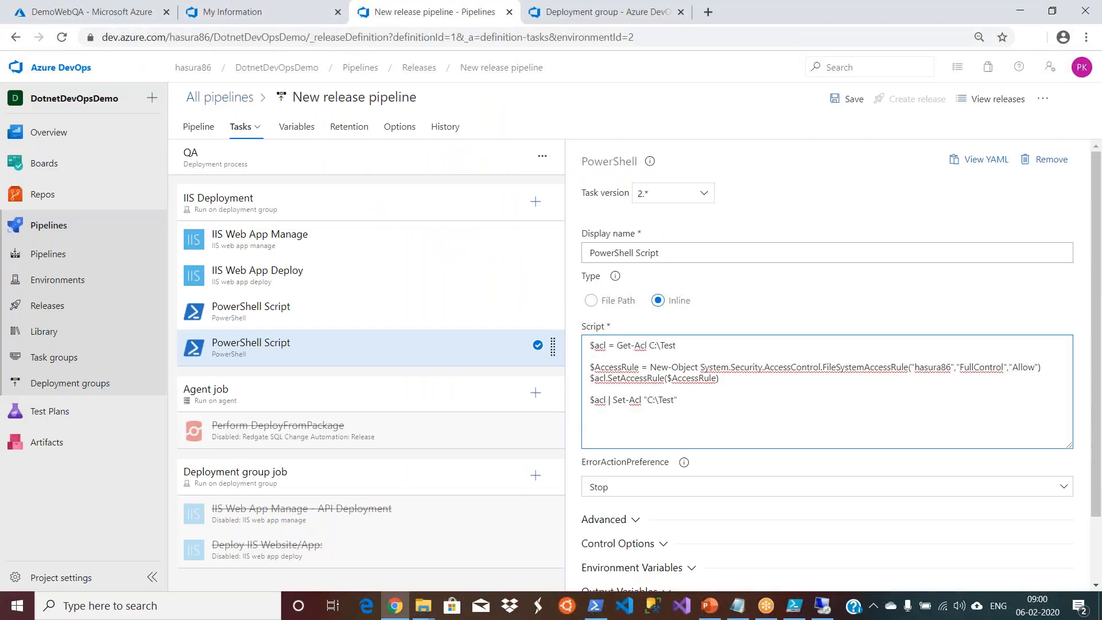
left_click(840, 109)
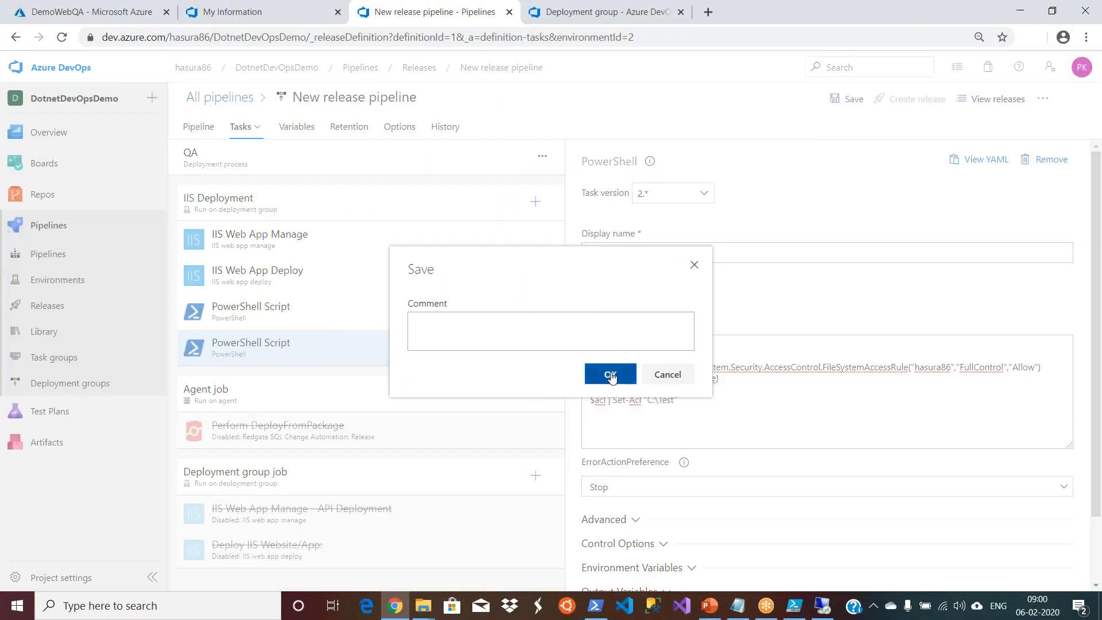
left_click(609, 375)
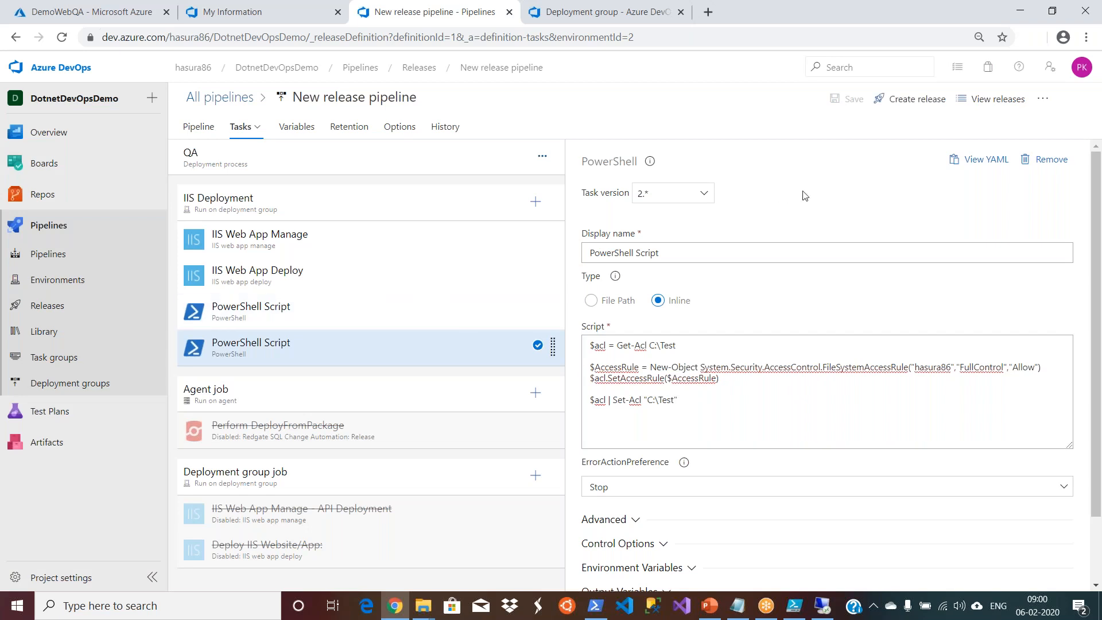
Step: Create Release-18 and start its deployment to the QA stage
left_click(913, 105)
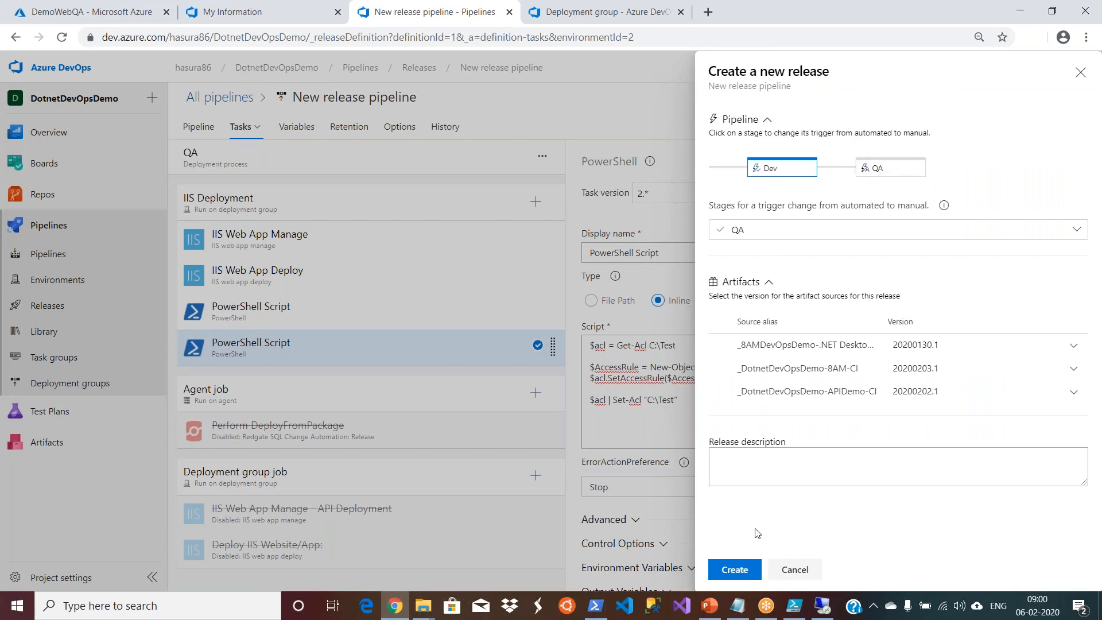
left_click(741, 569)
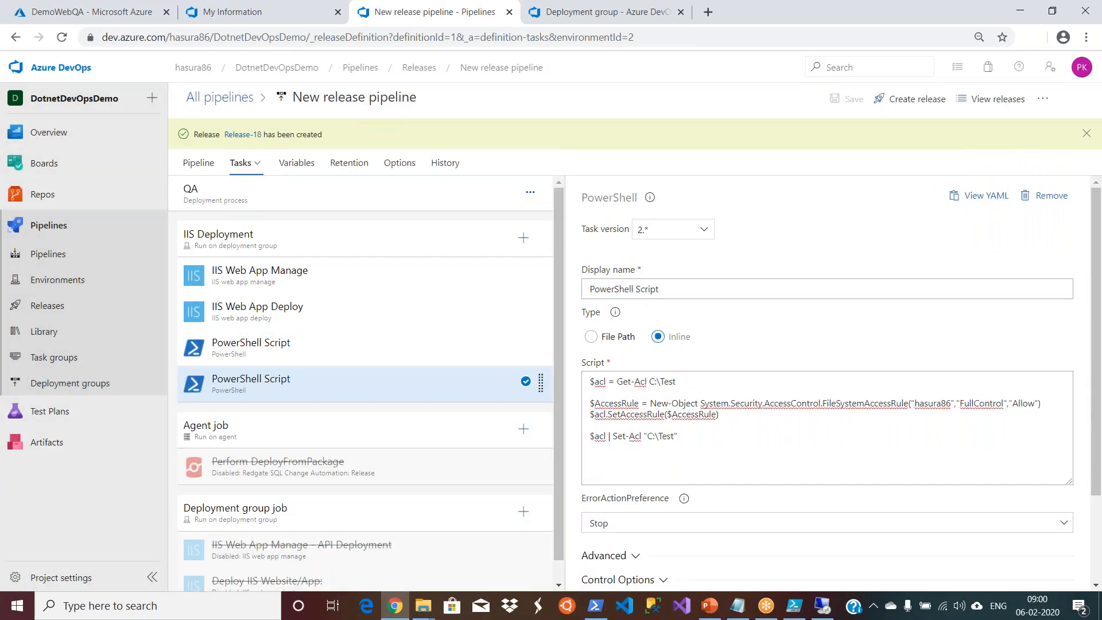
left_click(243, 135)
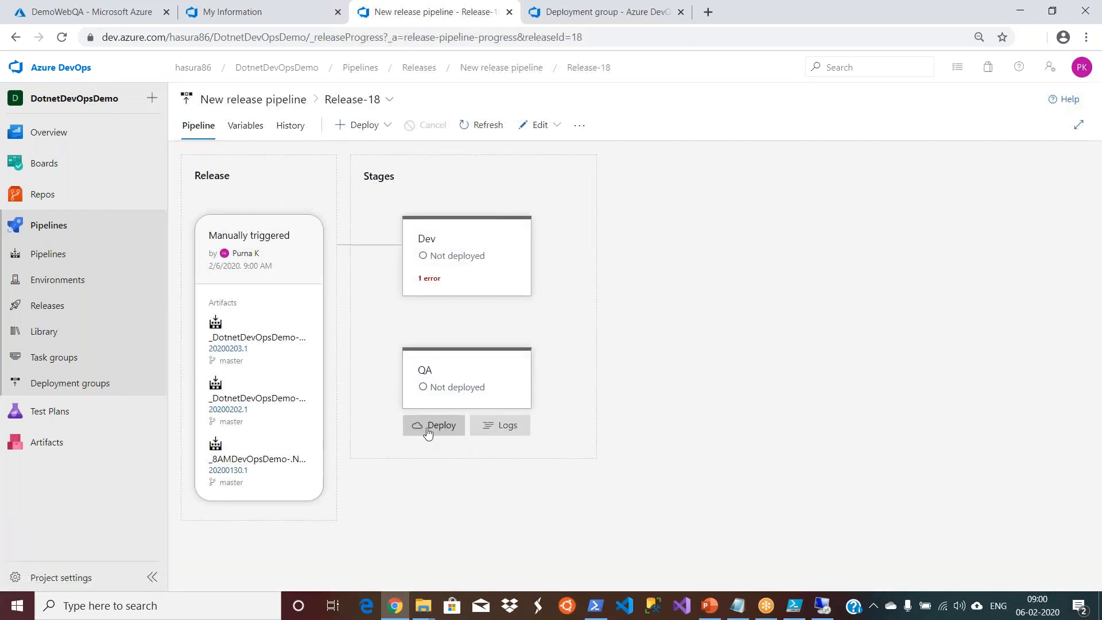
left_click(443, 426)
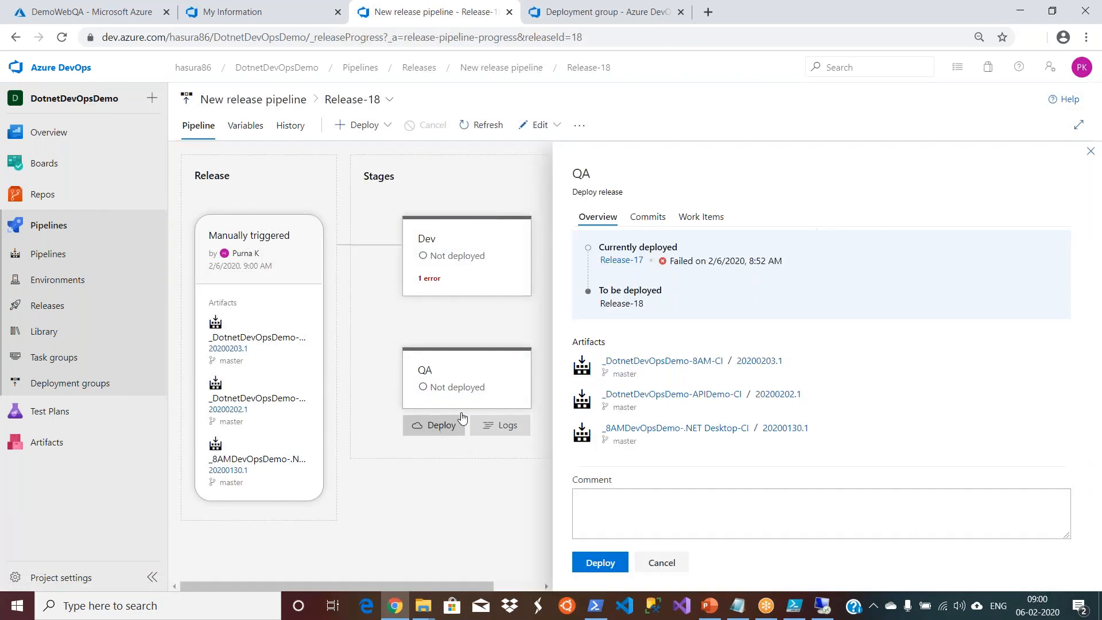
left_click(597, 561)
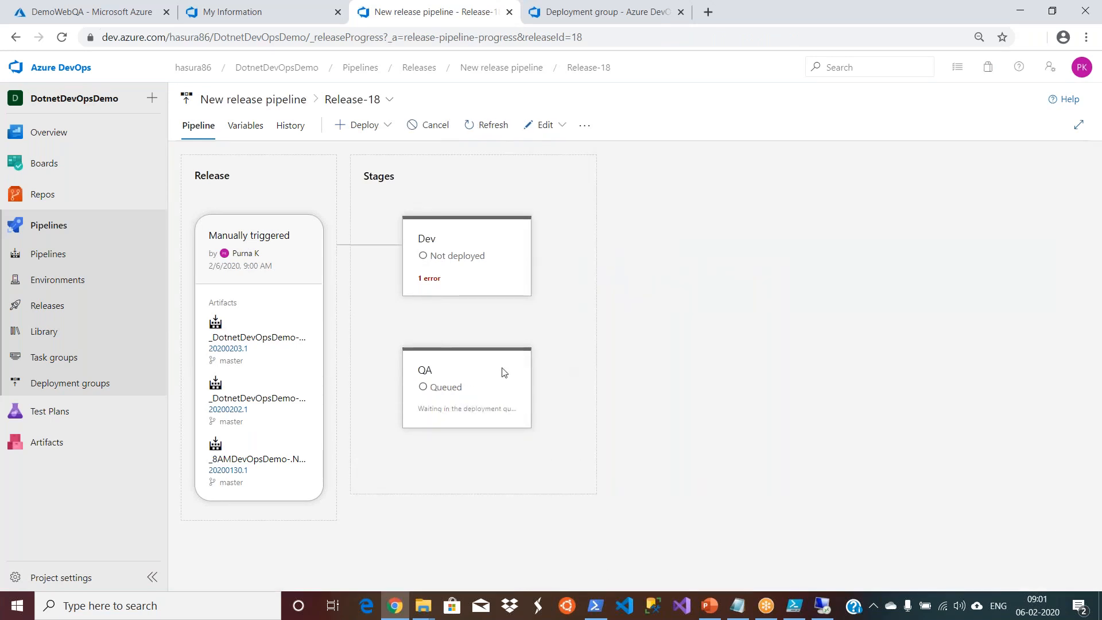
Step: Open Release-18's QA stage logs to follow the IIS Deployment job
mouse_move(503, 368)
left_click(508, 480)
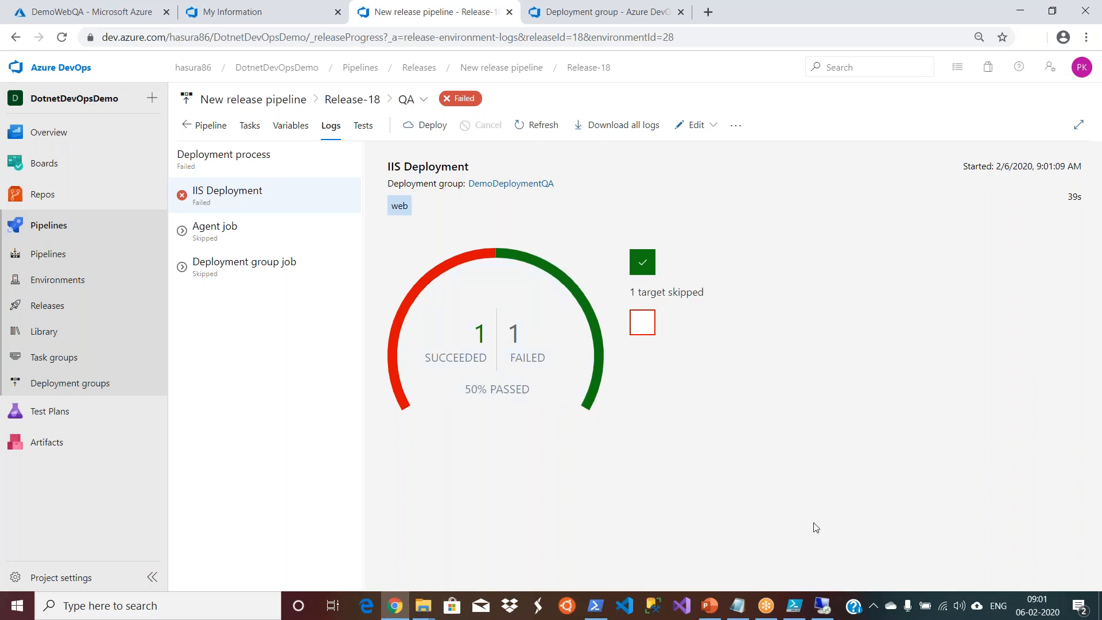
Step: On the remote VM, check the user's permissions on C:\Test's Security tab, then cancel
left_click(823, 612)
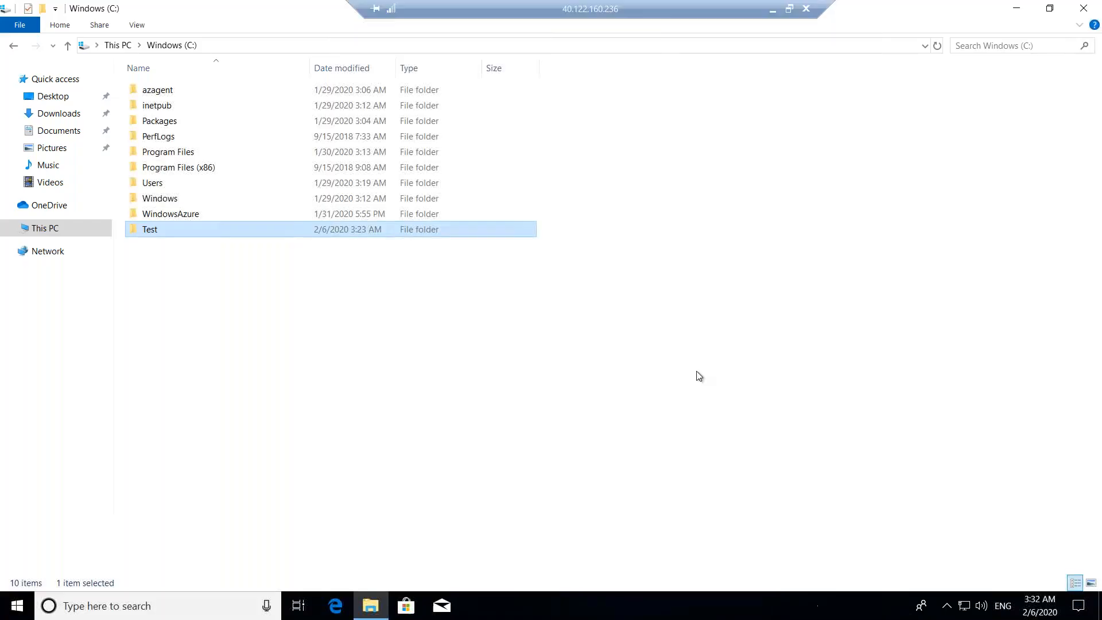
left_click(322, 330)
left_click(165, 230)
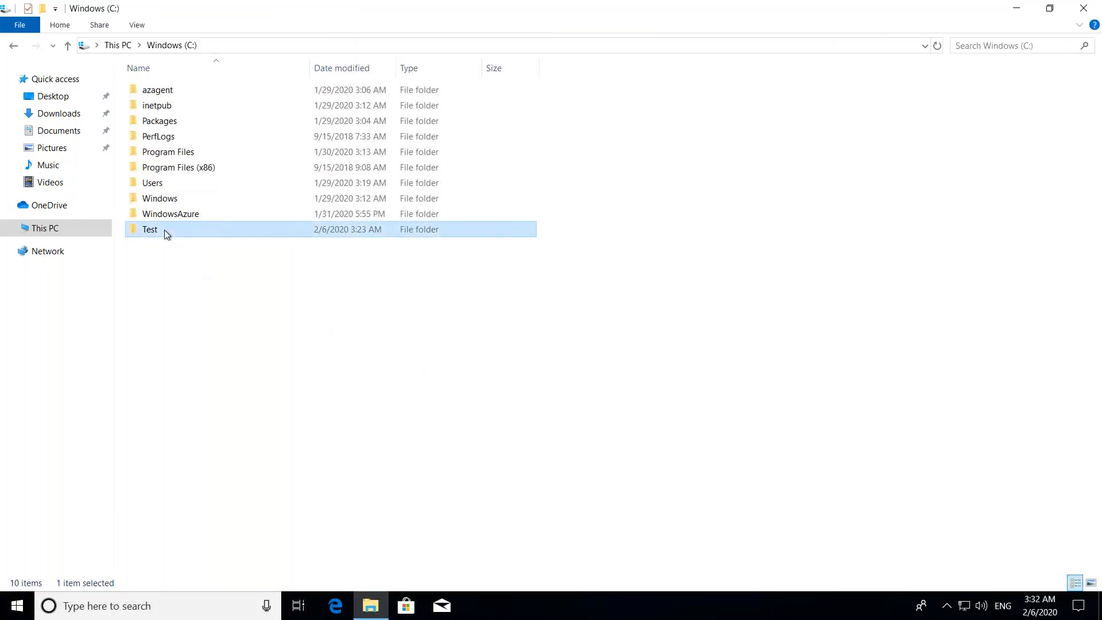
right_click(164, 229)
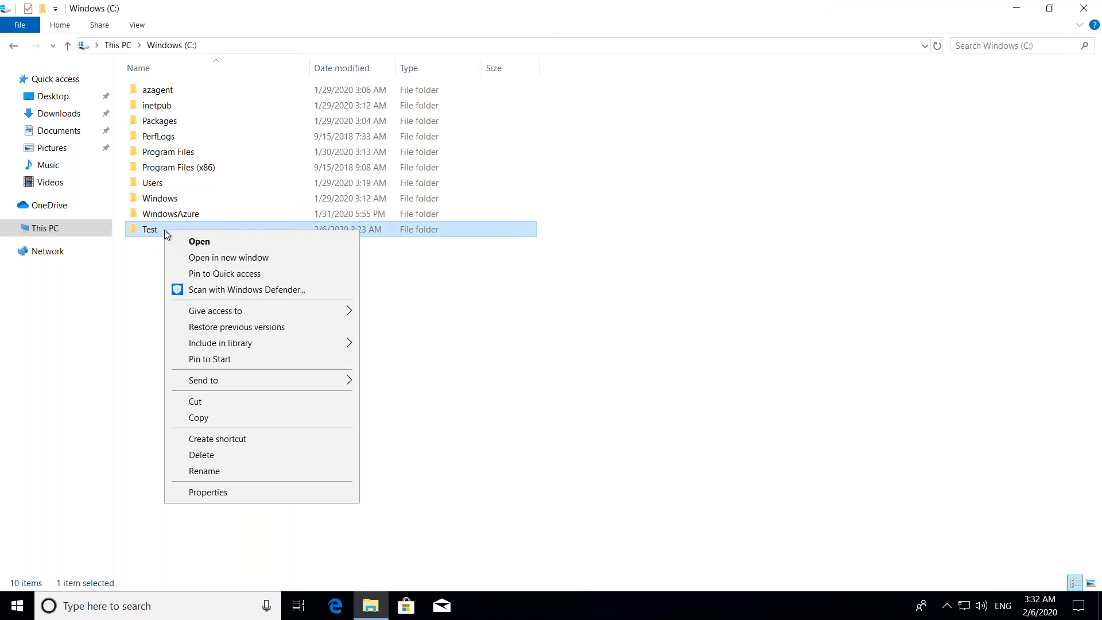
left_click(217, 492)
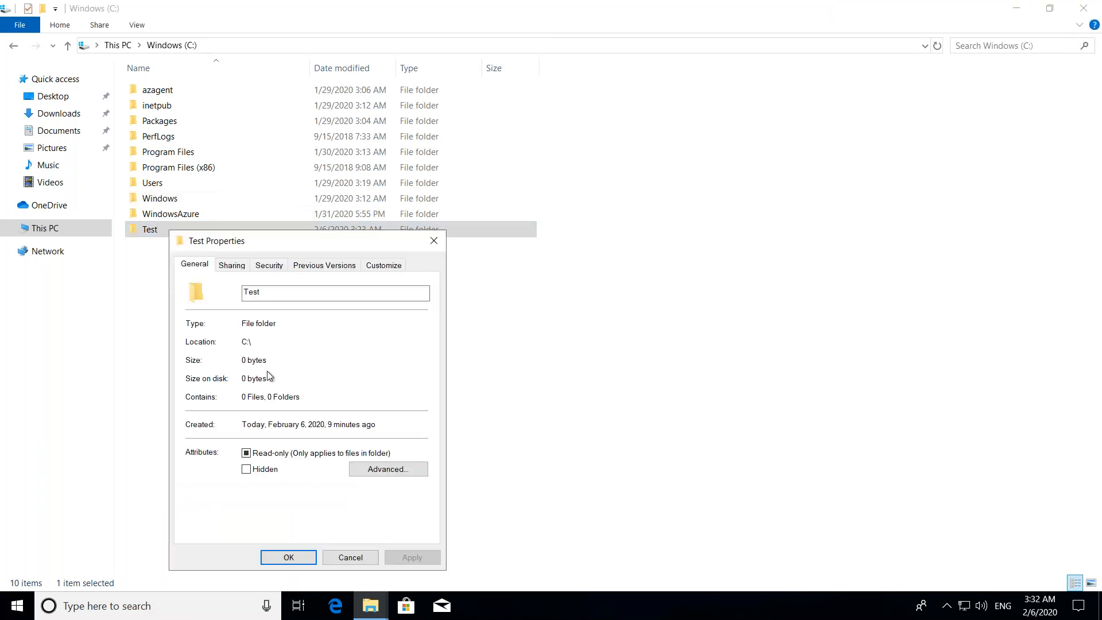
left_click(267, 266)
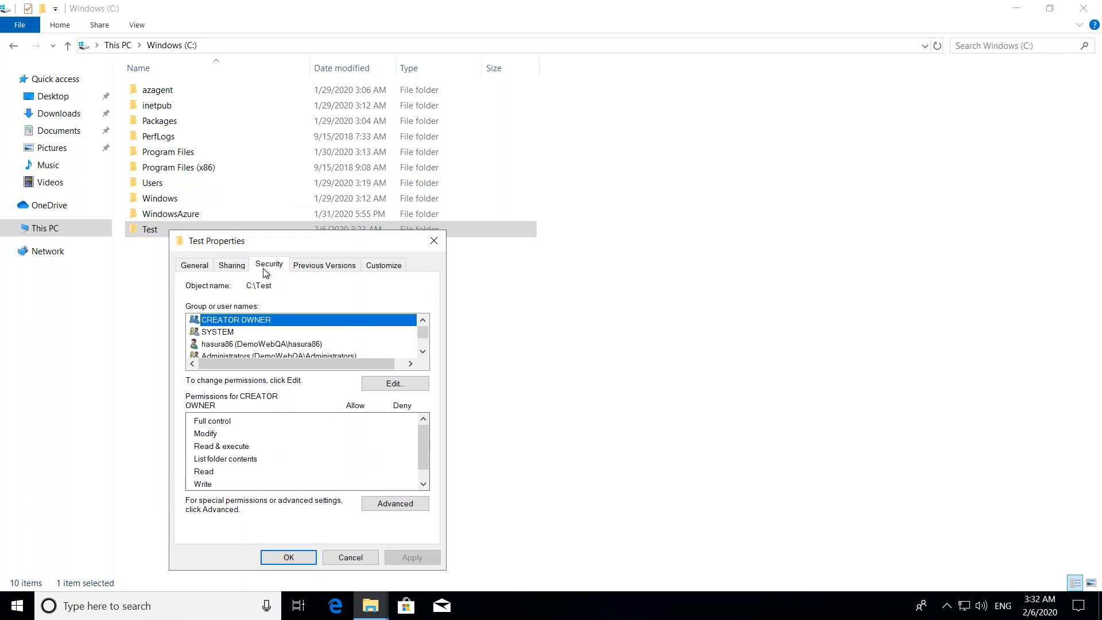
left_click(349, 344)
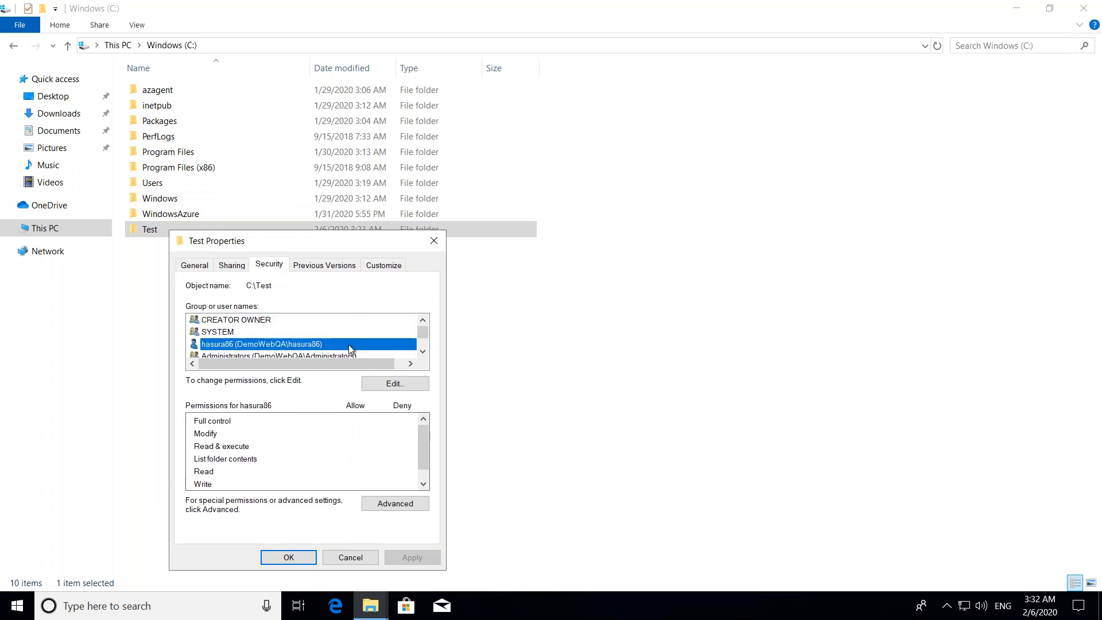
left_click(349, 558)
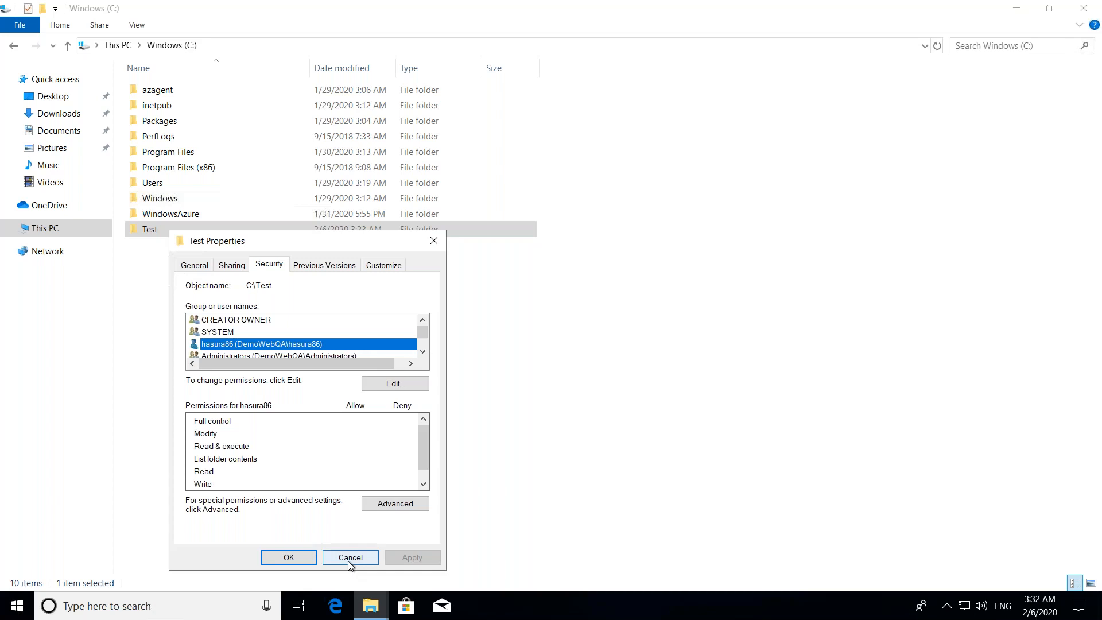
Step: Leave the remote session and open the release pipeline editor on QA's '3 jobs, 7 tasks'
mouse_move(763, 4)
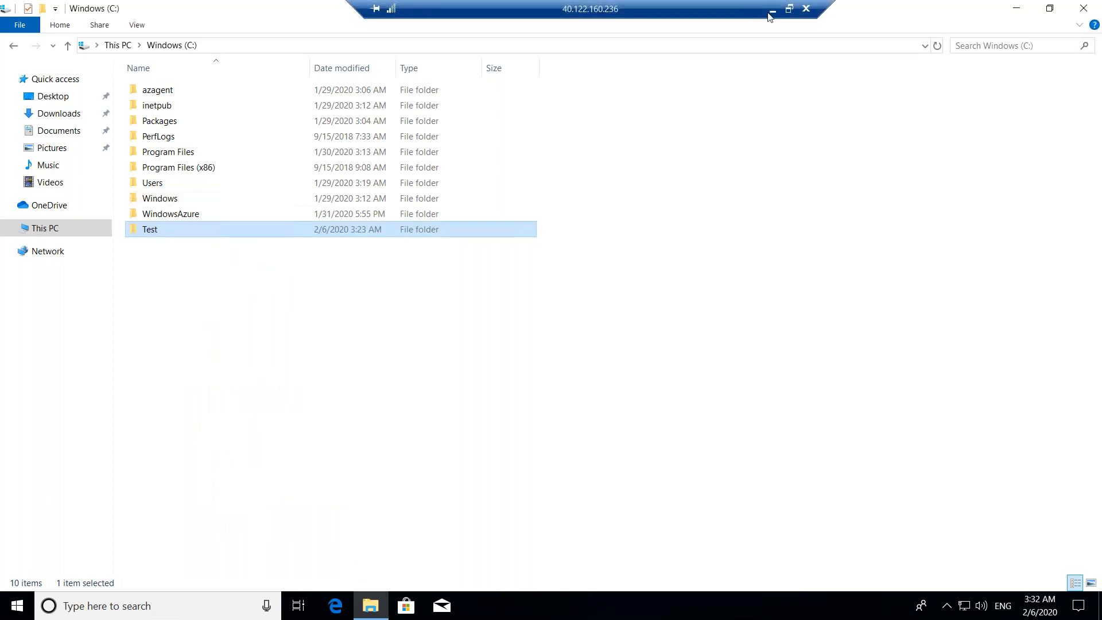
left_click(772, 9)
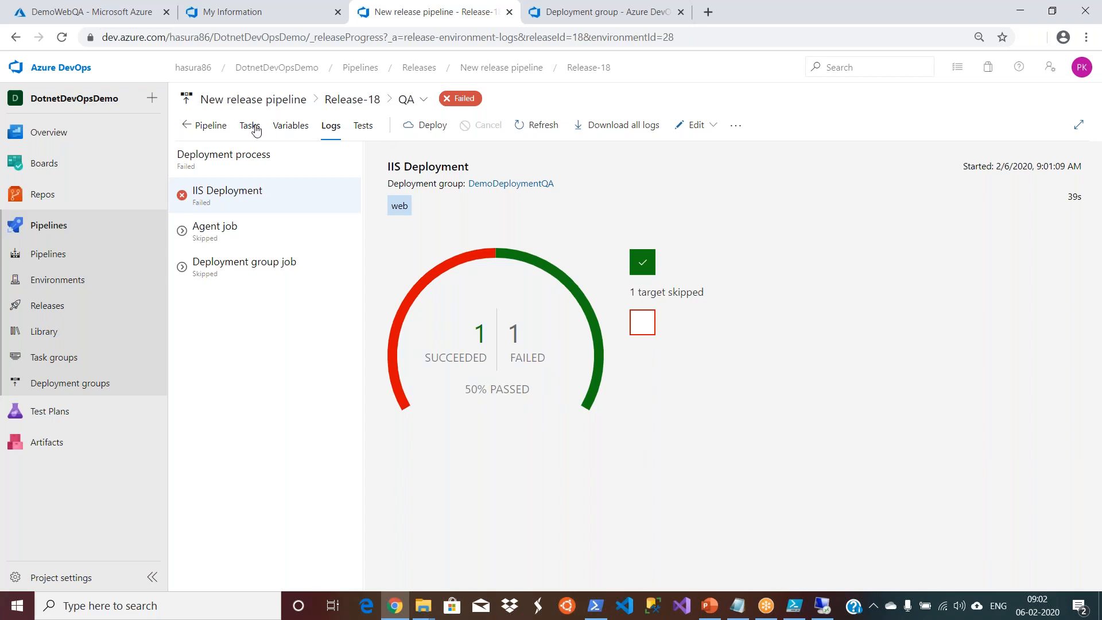
left_click(698, 137)
left_click(686, 172)
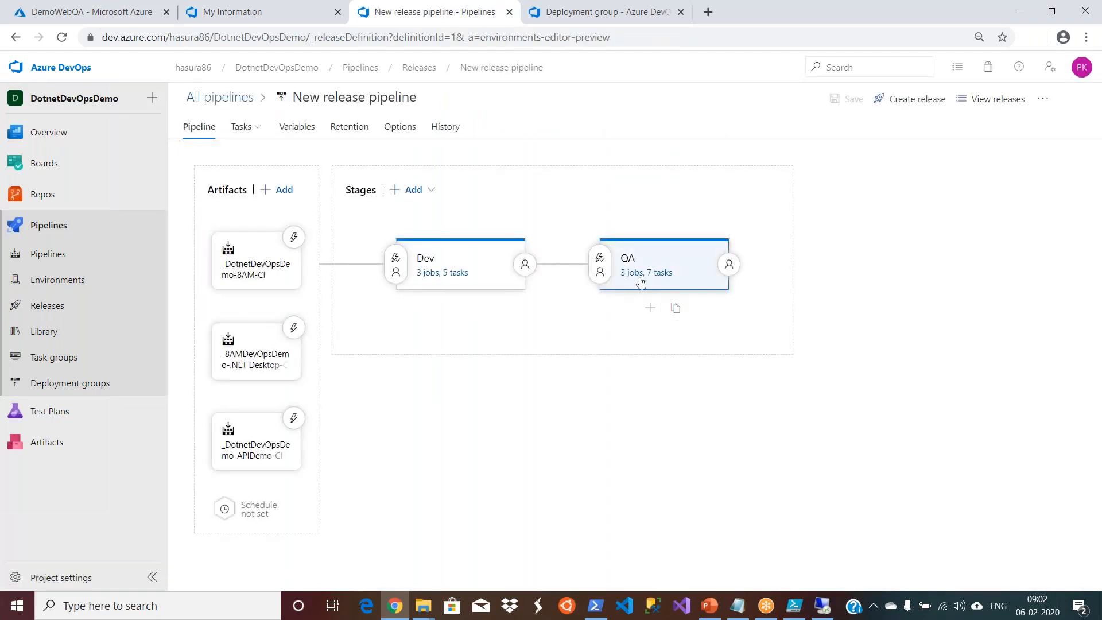
left_click(641, 279)
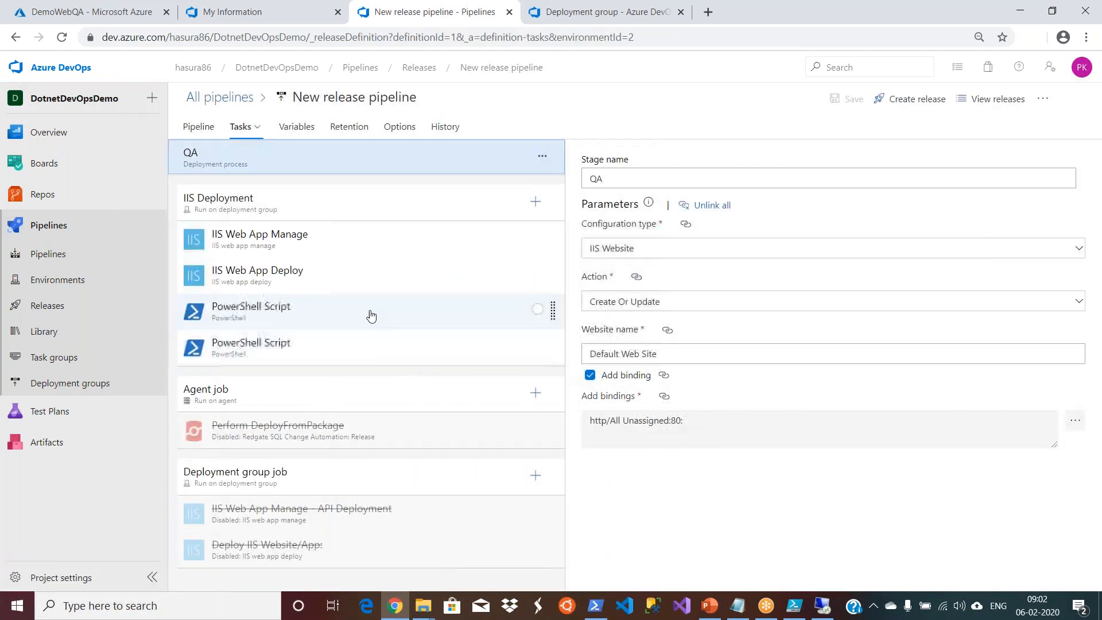
Step: Review the QA tasks: PowerShell Script, IIS Deployment targets, IIS Web App Deploy and Manage
left_click(369, 313)
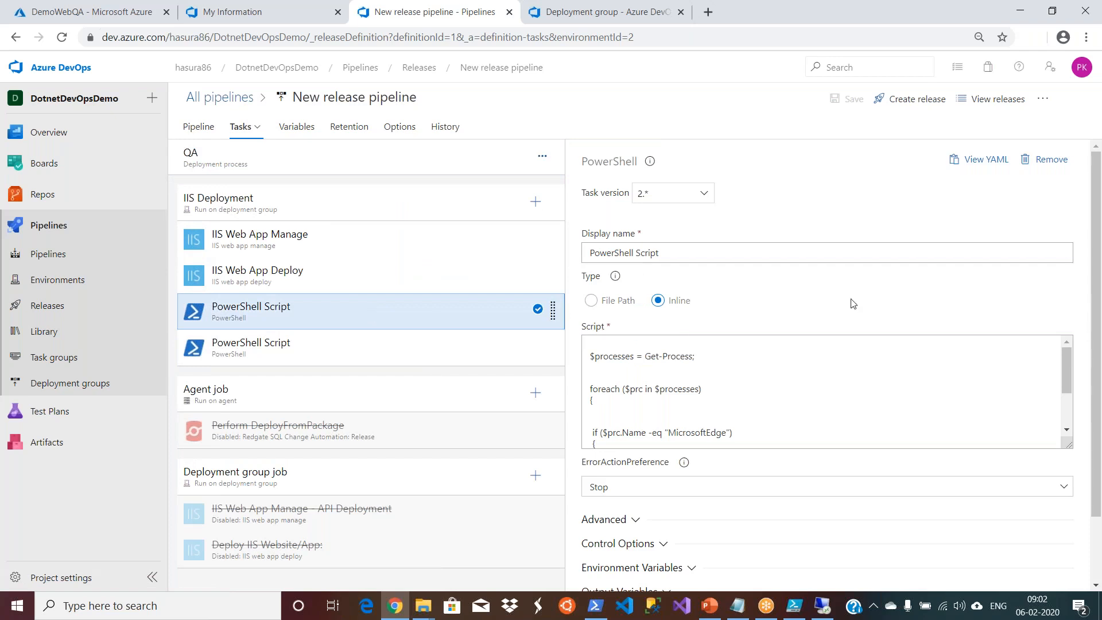
mouse_move(1095, 253)
left_mouse_down()
mouse_move(1096, 282)
mouse_move(1095, 254)
left_mouse_up()
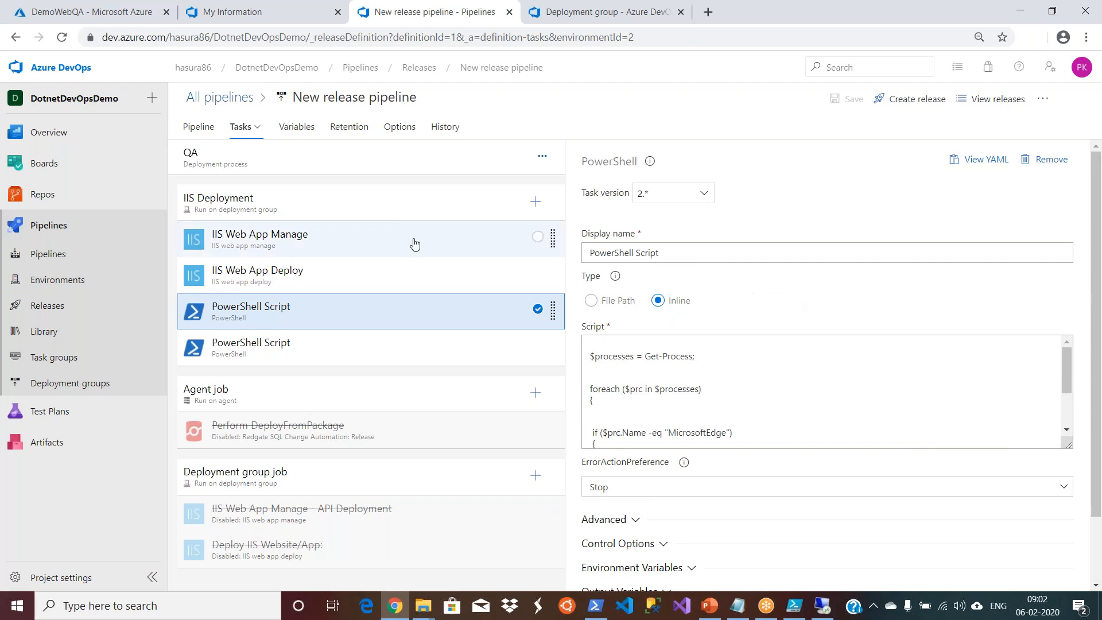
left_click(363, 197)
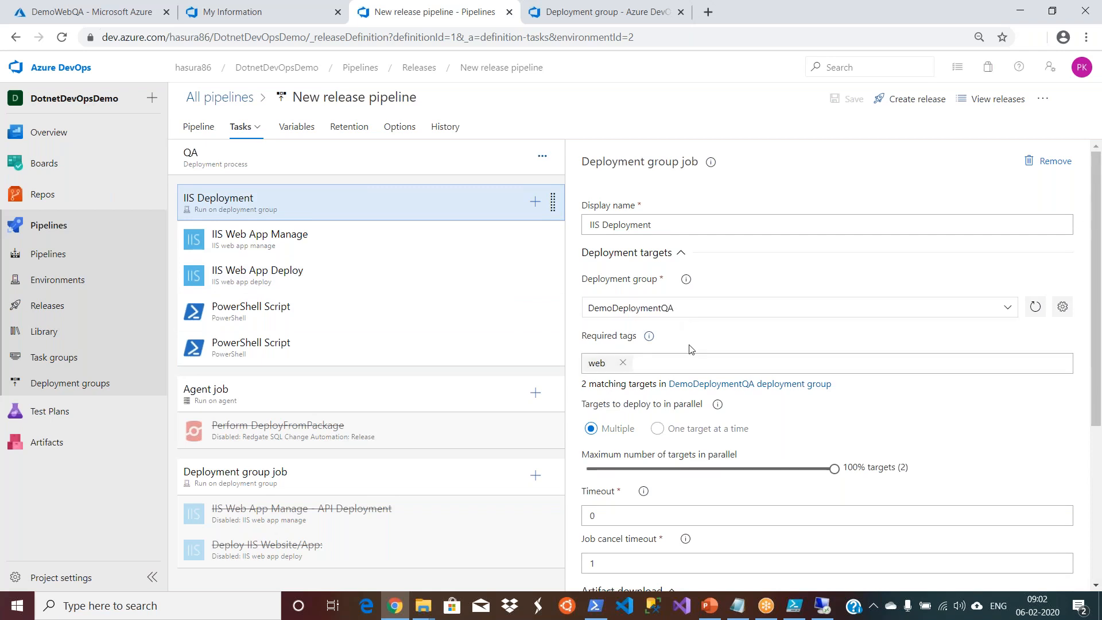
double_click(613, 385)
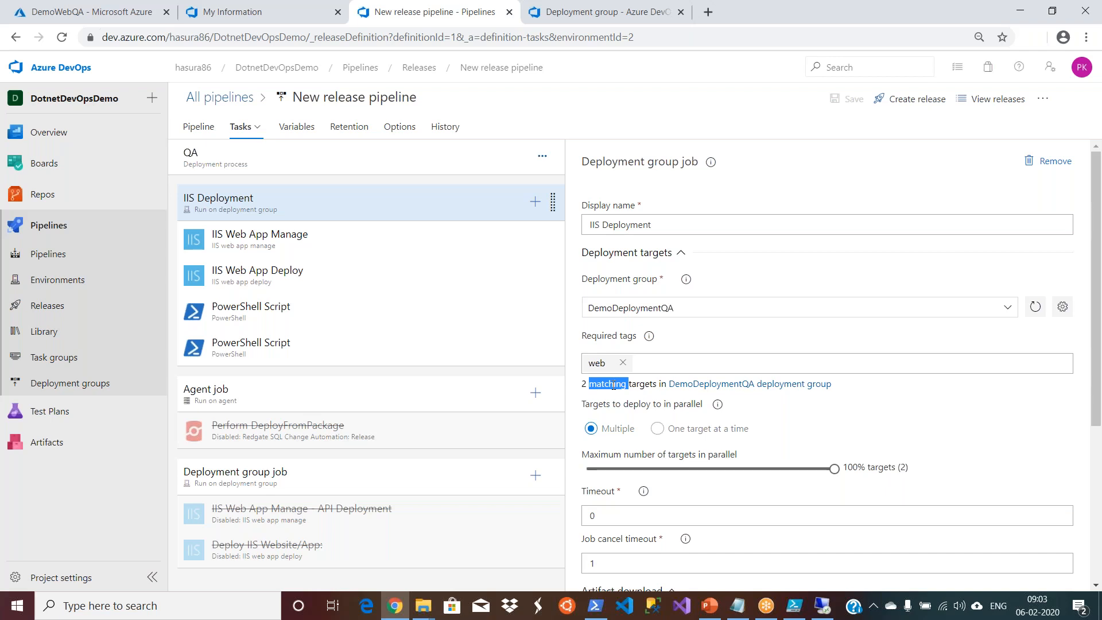
left_click(438, 310)
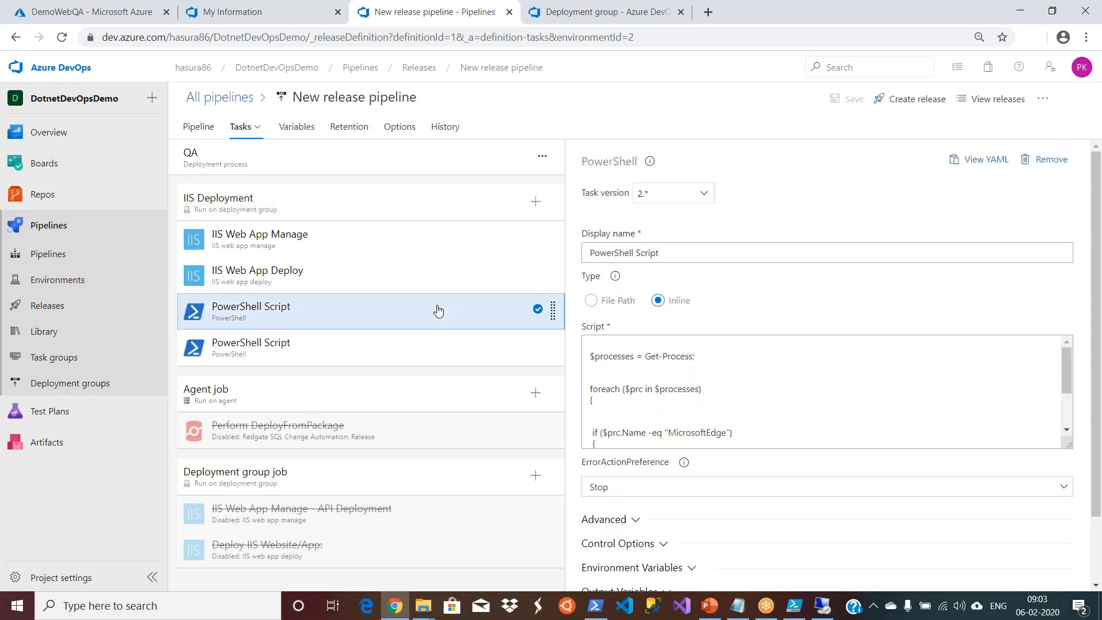
left_click(475, 273)
left_click(481, 251)
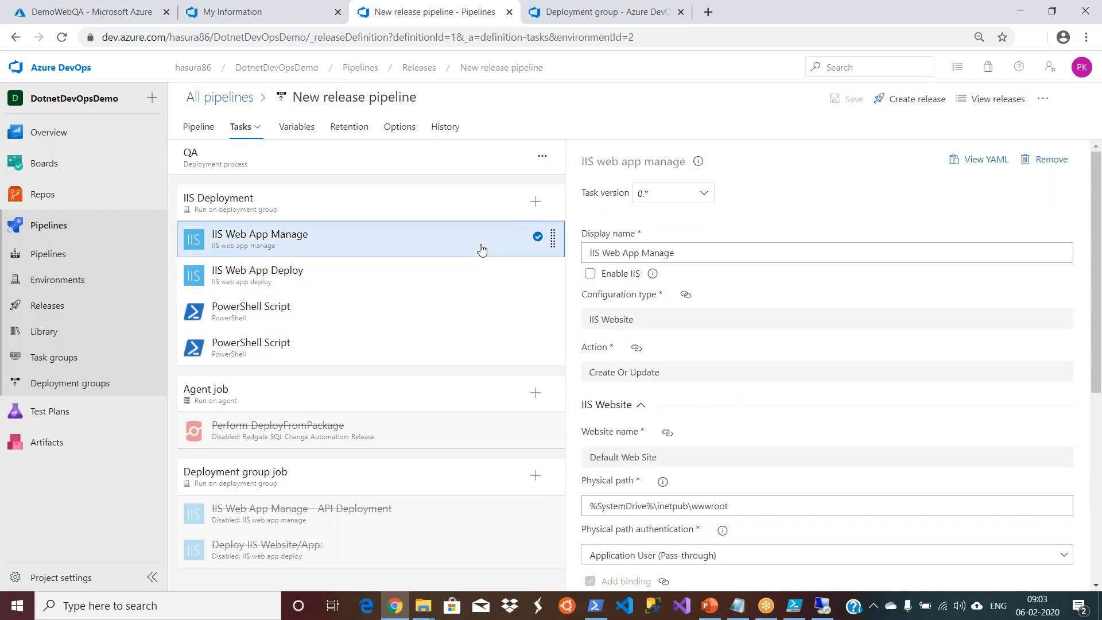
Step: Search 'powers' and add a 'PowerShell on target machines' task to IIS Deployment
left_click(535, 202)
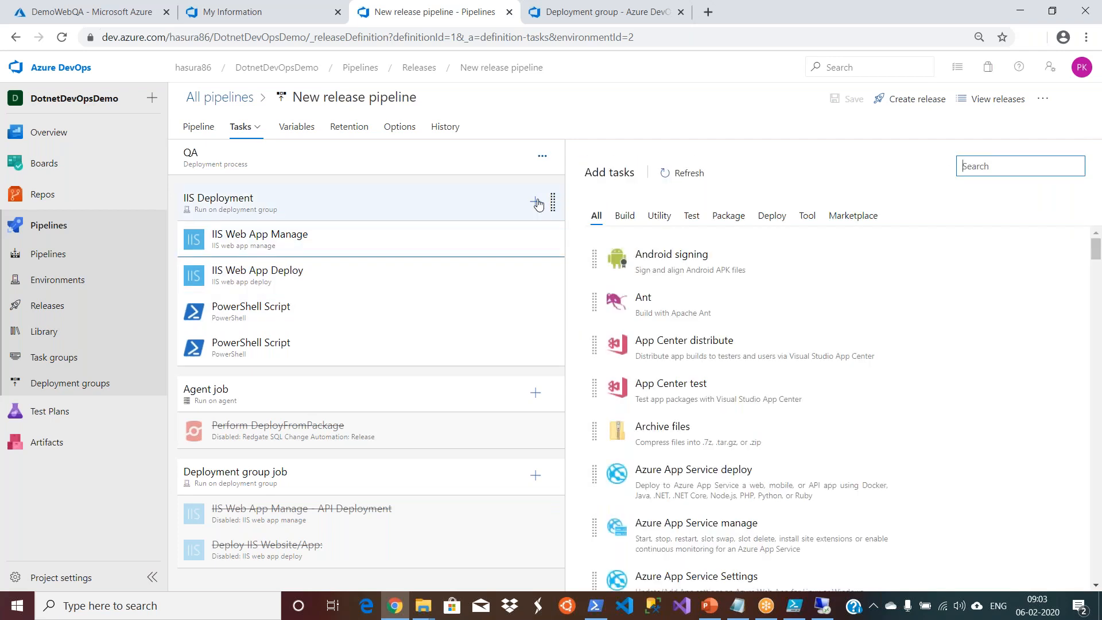
type("powers")
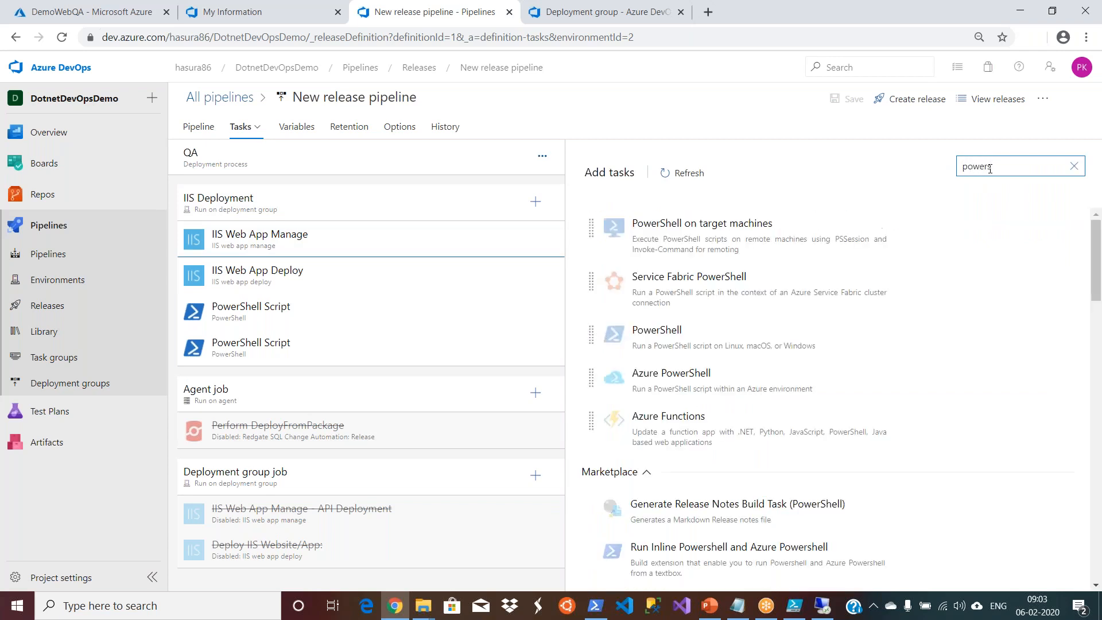
left_click(850, 242)
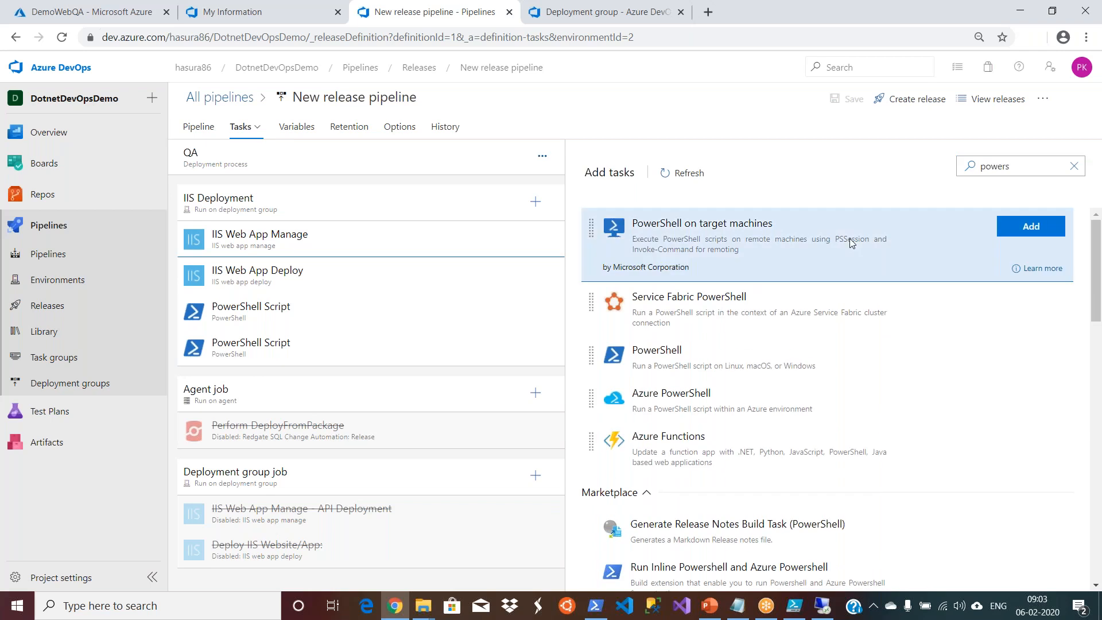
left_click(1031, 227)
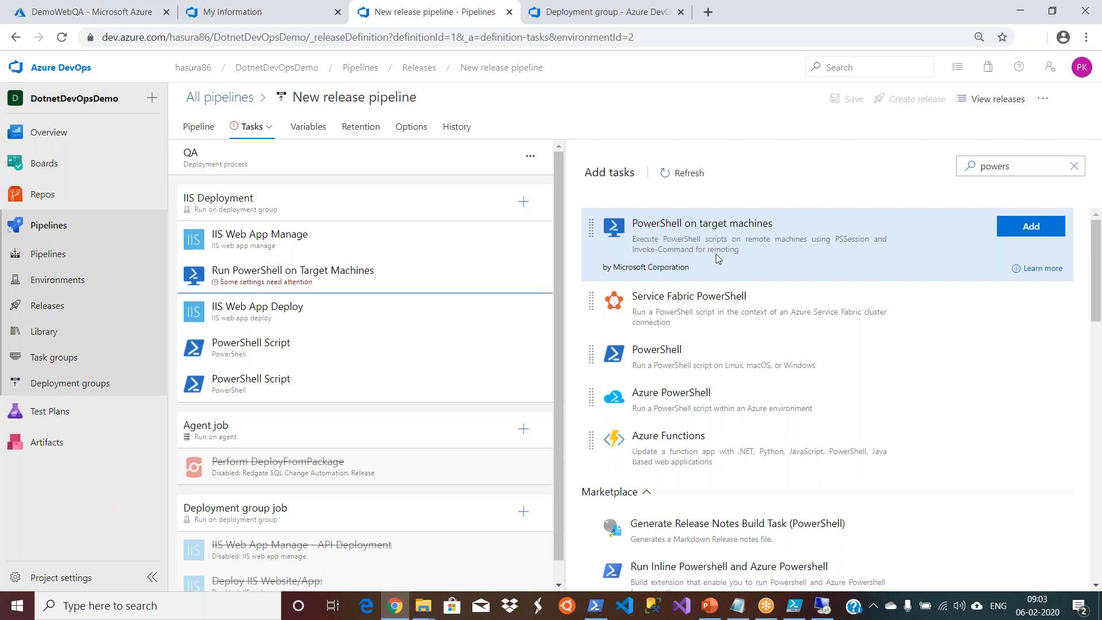
left_click(370, 285)
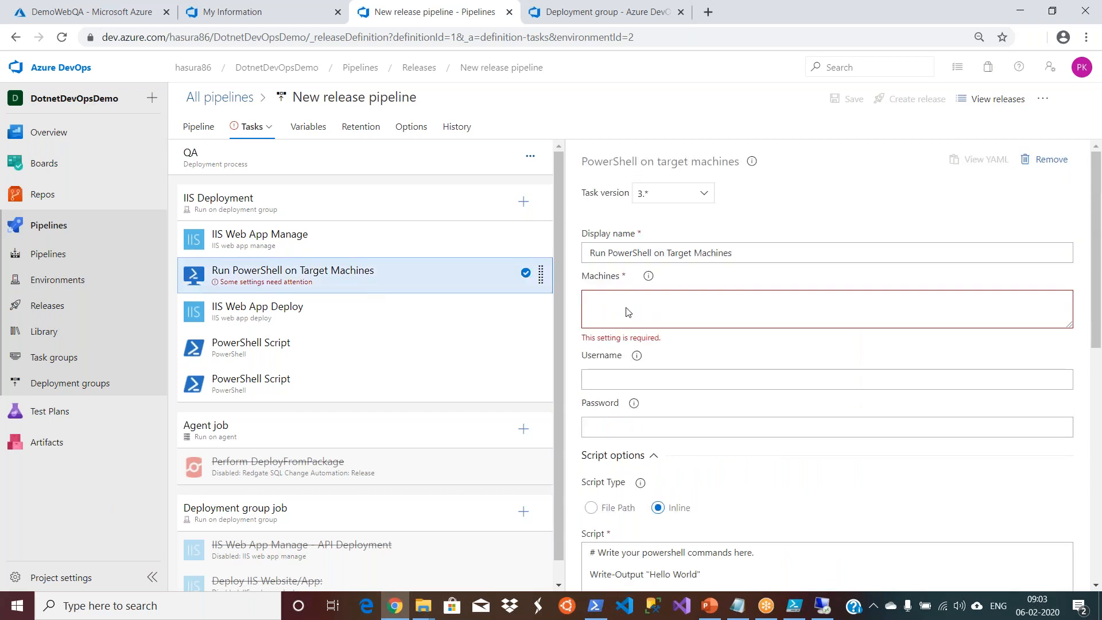
left_click(711, 613)
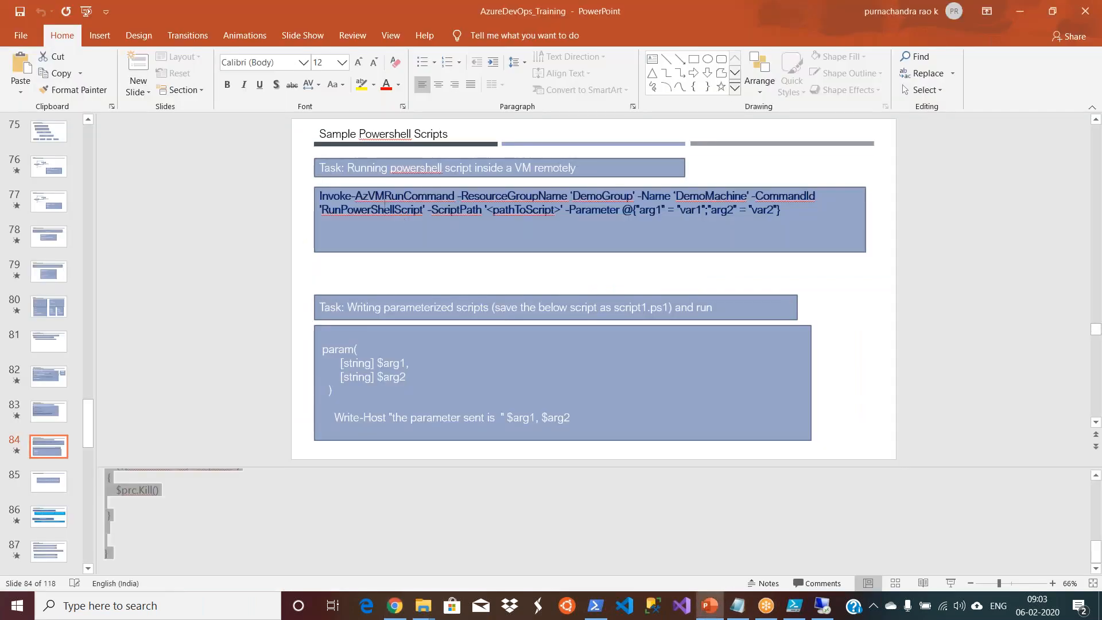
Step: Review the Invoke-AzVMRunCommand sample on slide 84, then go back to the browser pipeline
left_click(402, 168)
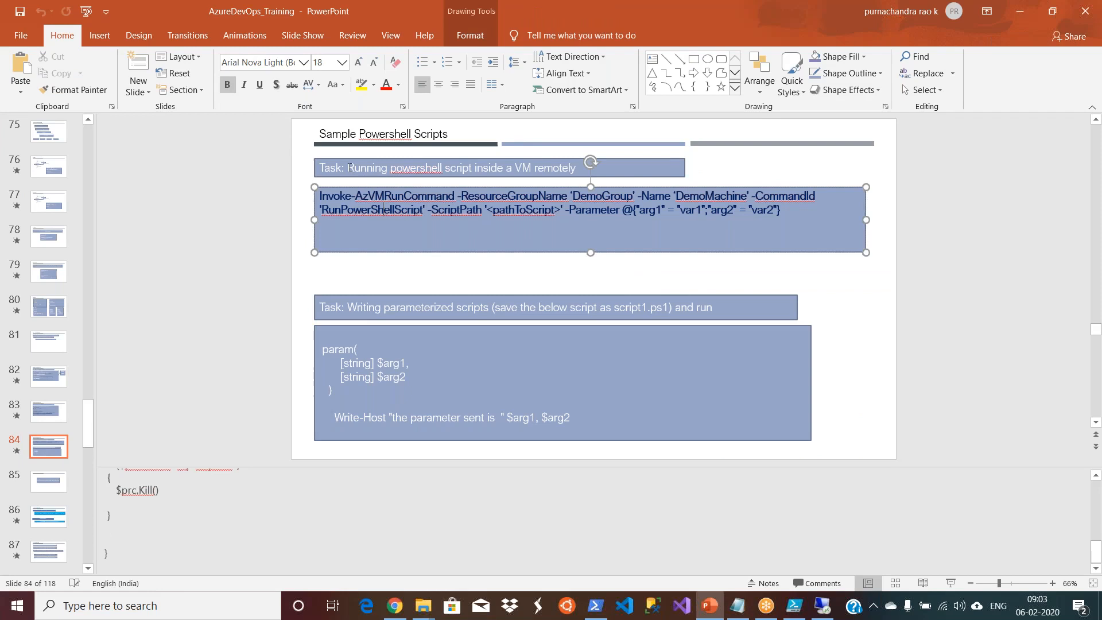
left_click_drag(413, 168, 576, 168)
left_click(554, 208)
left_click_drag(323, 193, 823, 206)
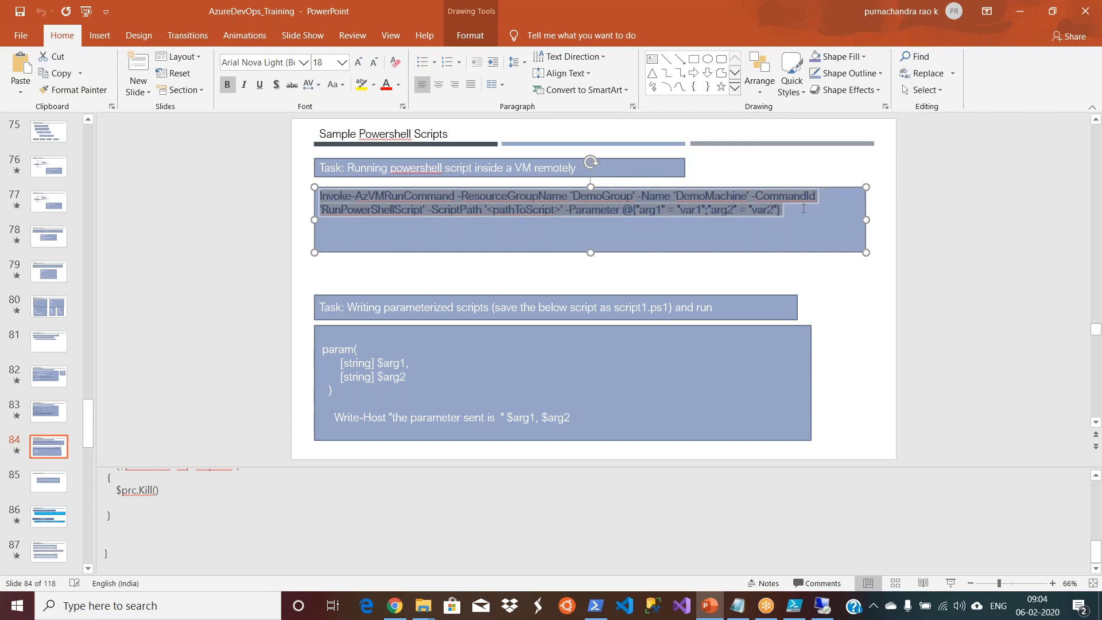
left_click(938, 251)
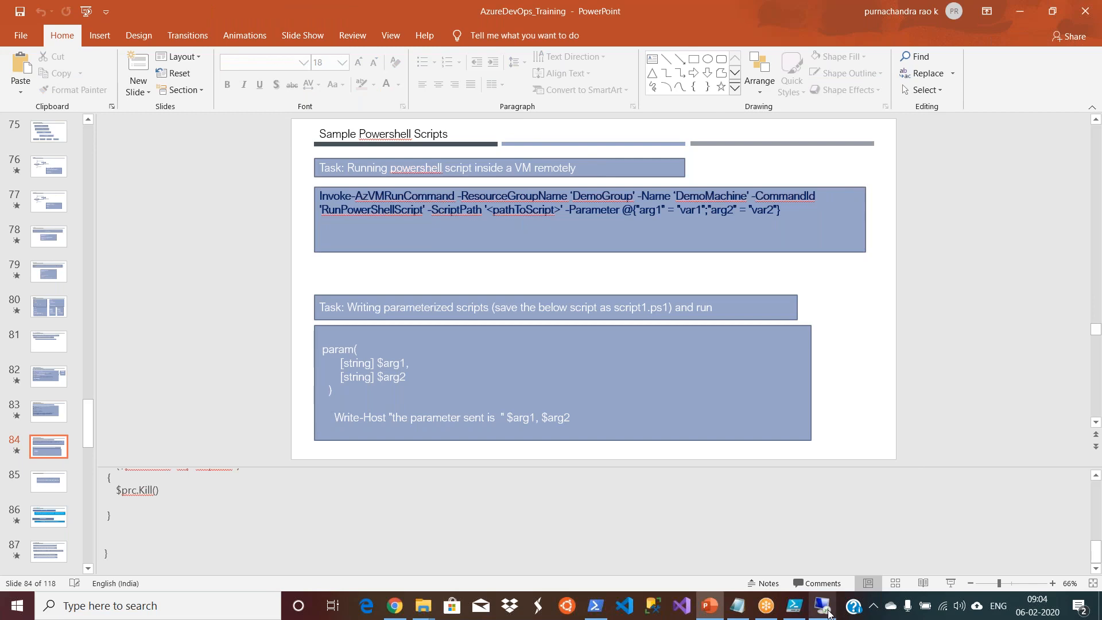
mouse_move(828, 612)
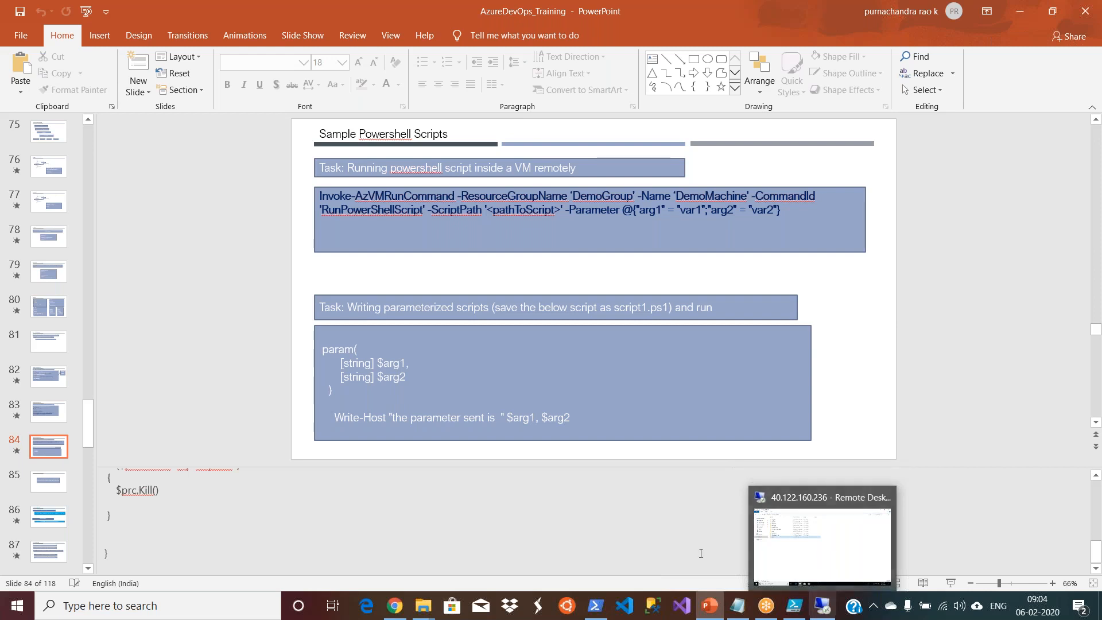
left_click(394, 605)
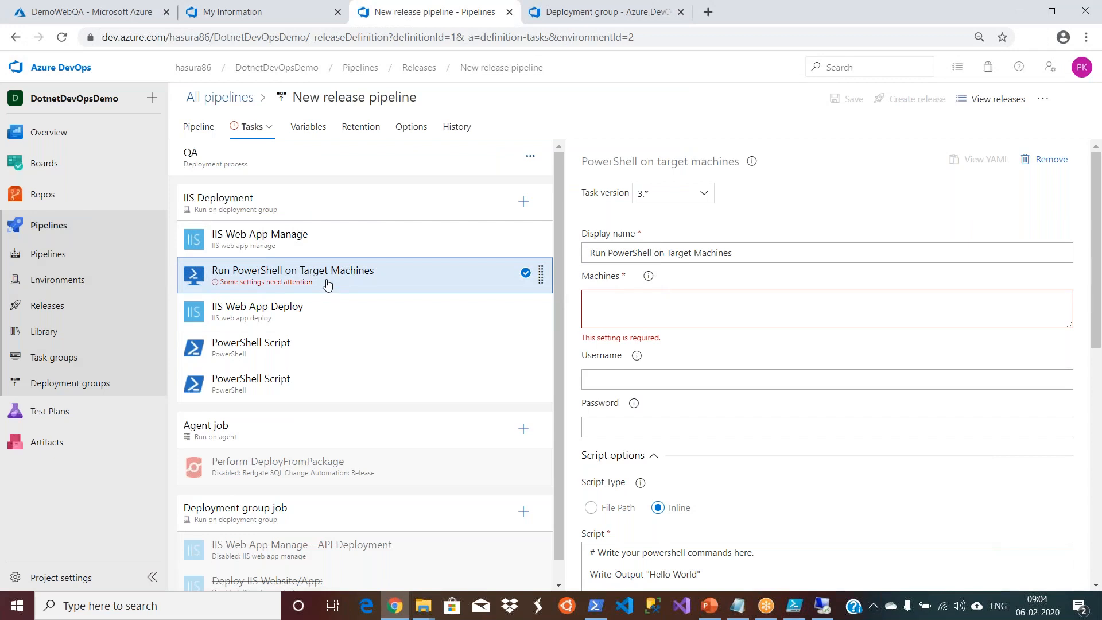
Step: Copy DemoWebQA's public IP from the Azure portal for the new task's Machines field
left_click(634, 306)
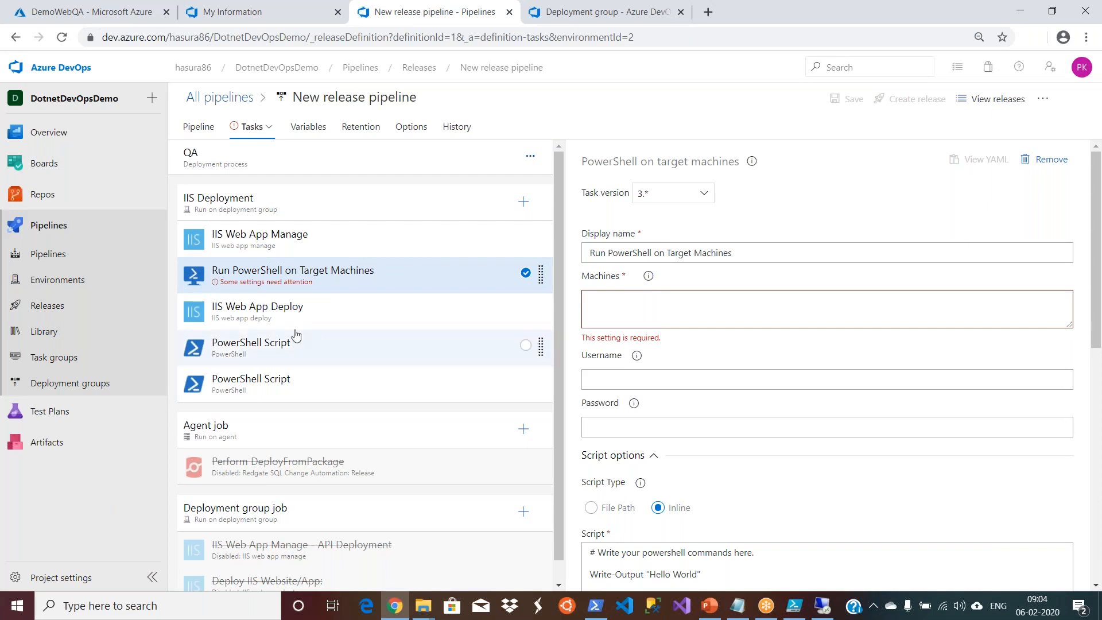
left_click(288, 350)
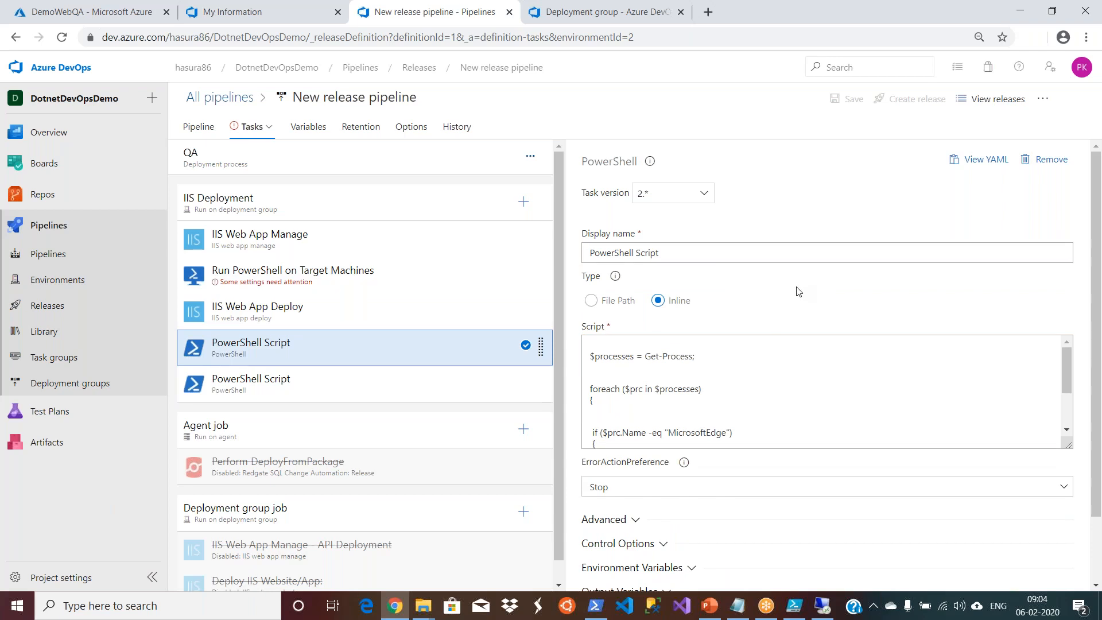
left_click(340, 270)
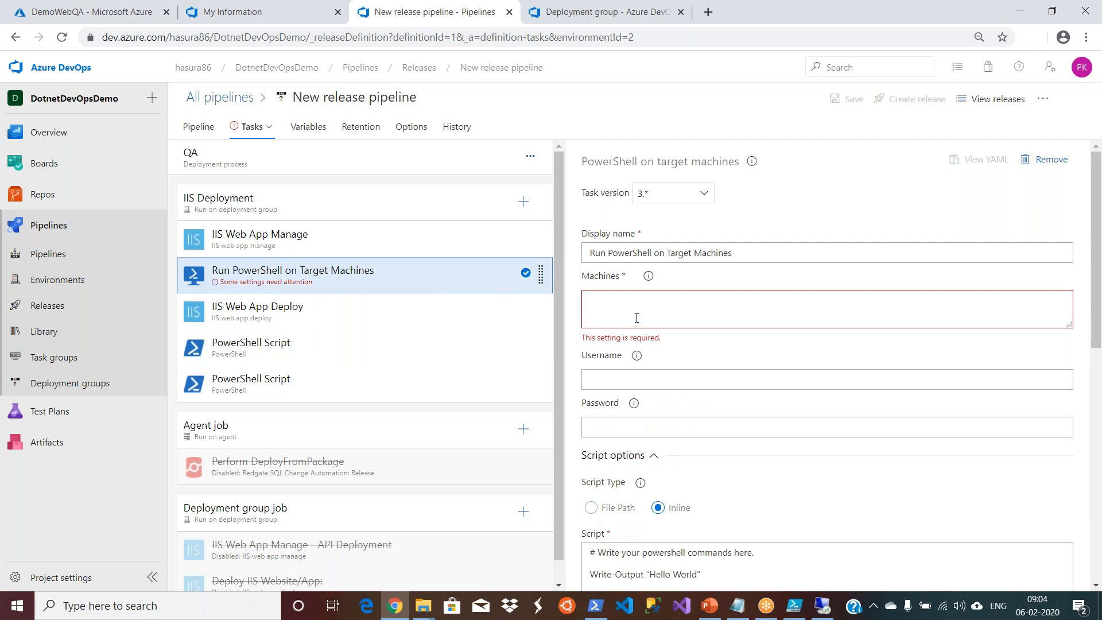
left_click(621, 303)
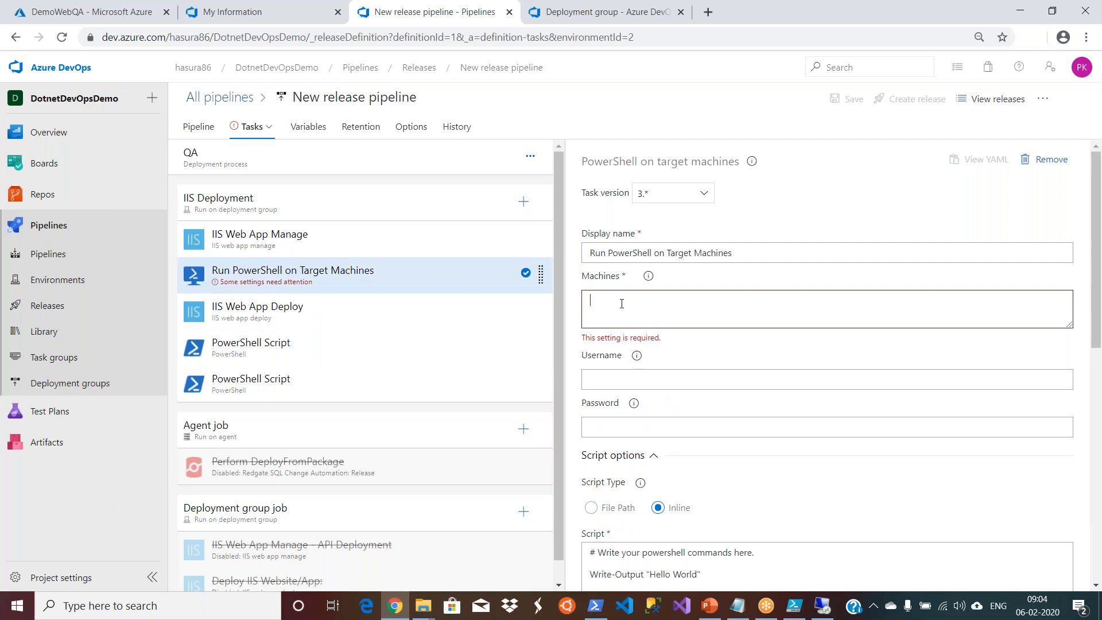
left_click(102, 14)
left_click(838, 218)
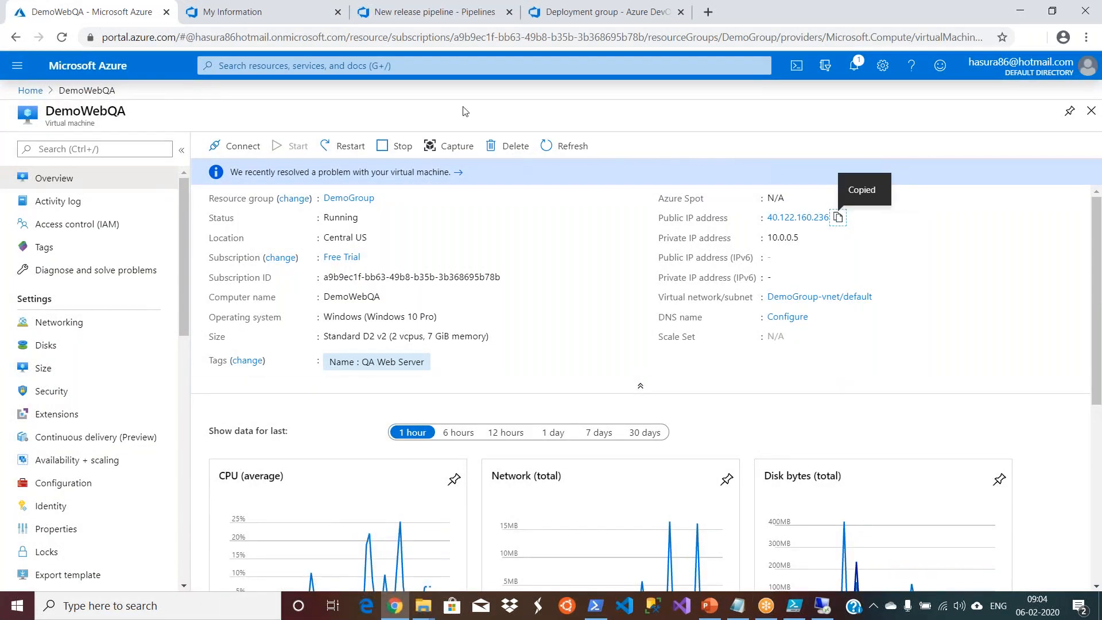
left_click(427, 12)
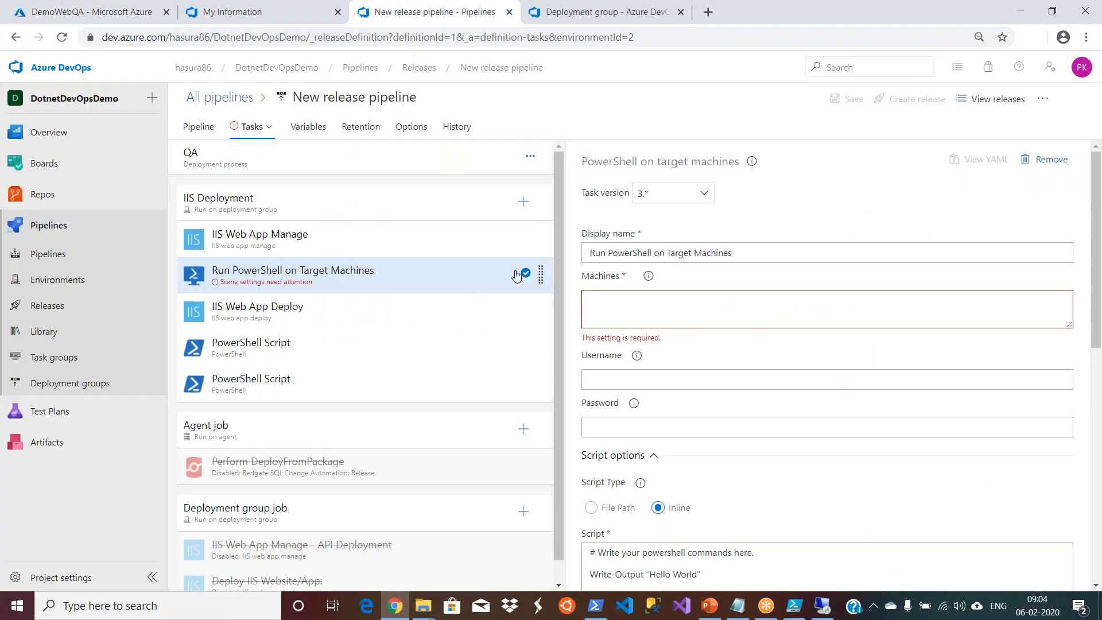
Step: Paste 40.122.160.236 into Machines and enter the VM's username and password
key("ctrl+v")
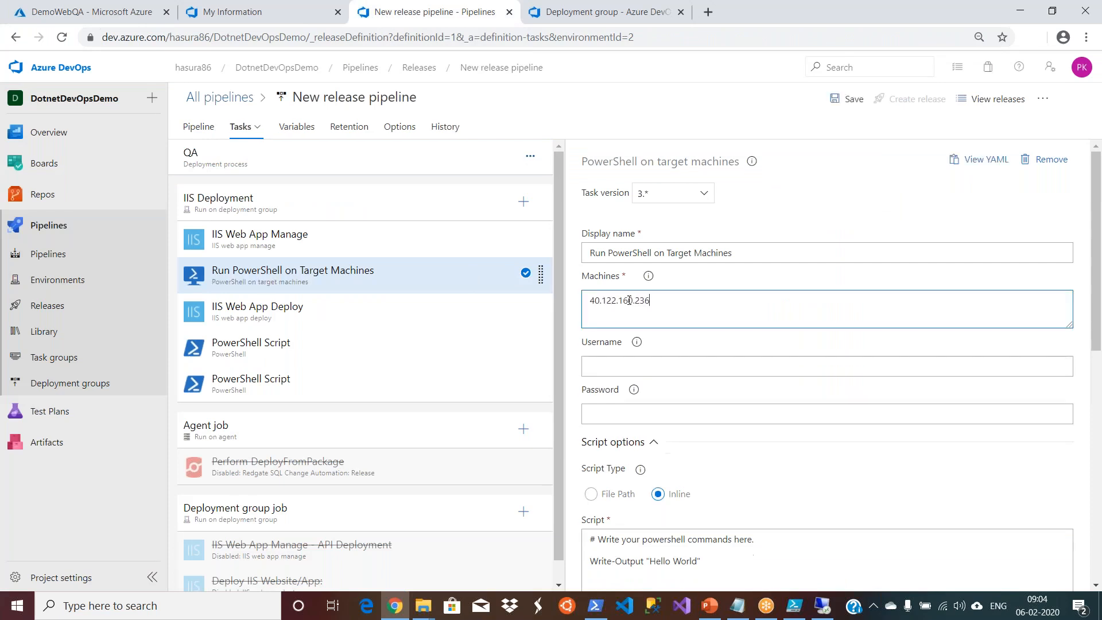
left_click(625, 365)
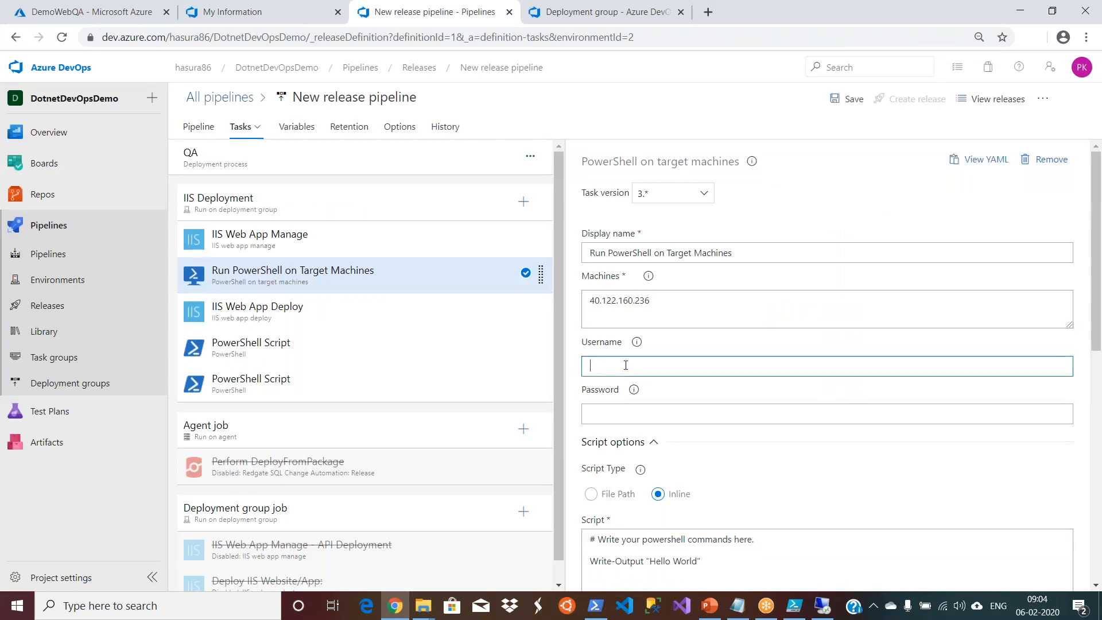
type("hasura")
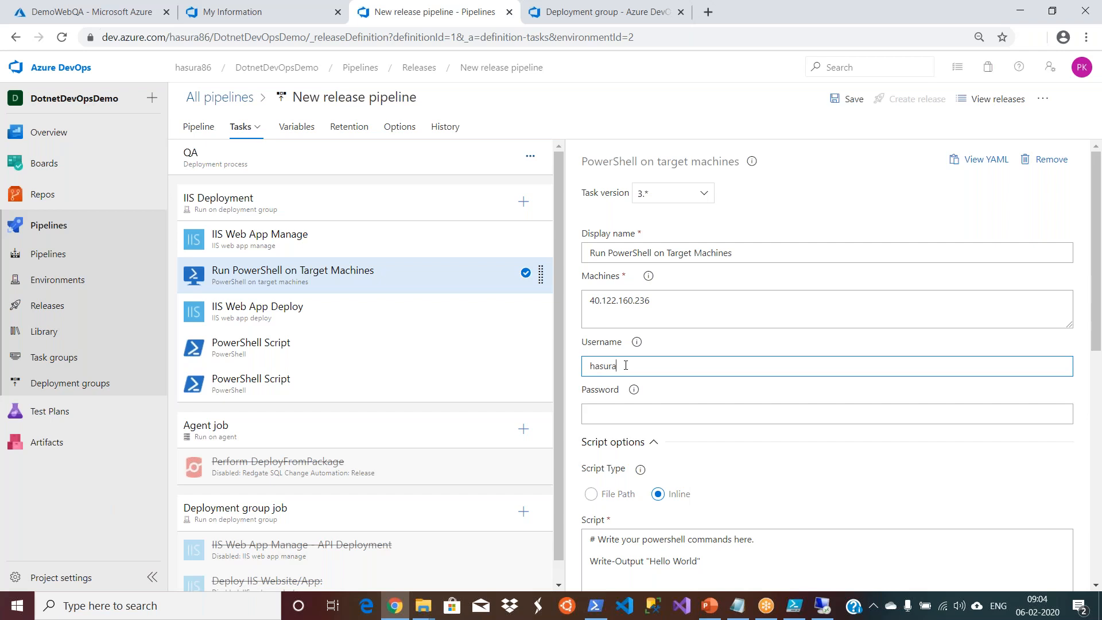
type("86")
left_click(630, 418)
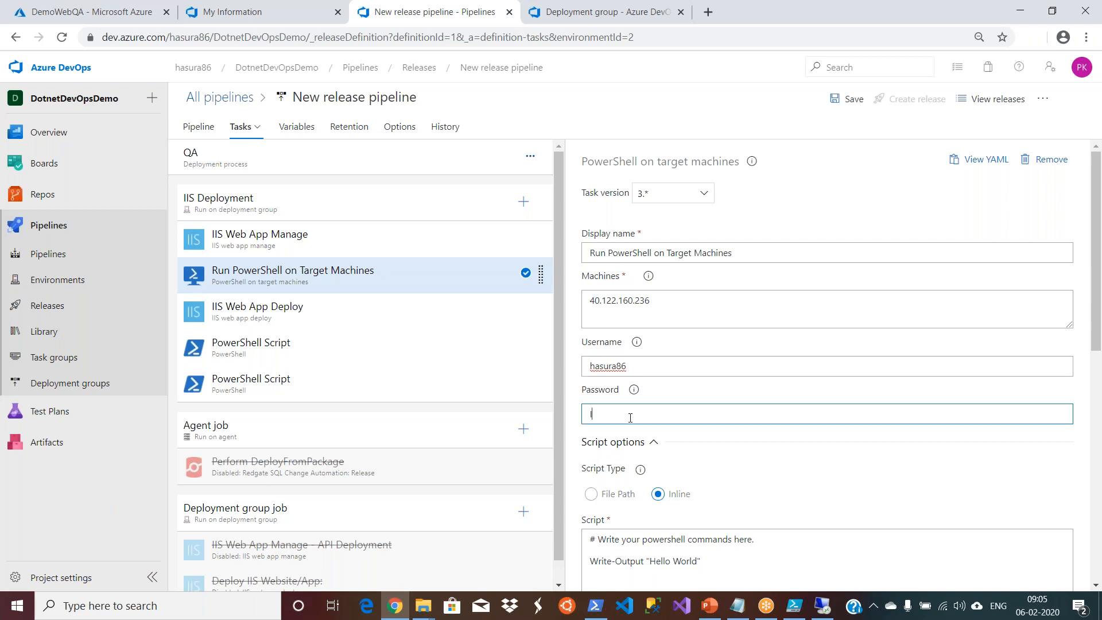
Step: Clear the sample inline script from the Run PowerShell on Target Machines task
left_click_drag(1096, 304, 1093, 397)
left_click_drag(754, 376, 547, 357)
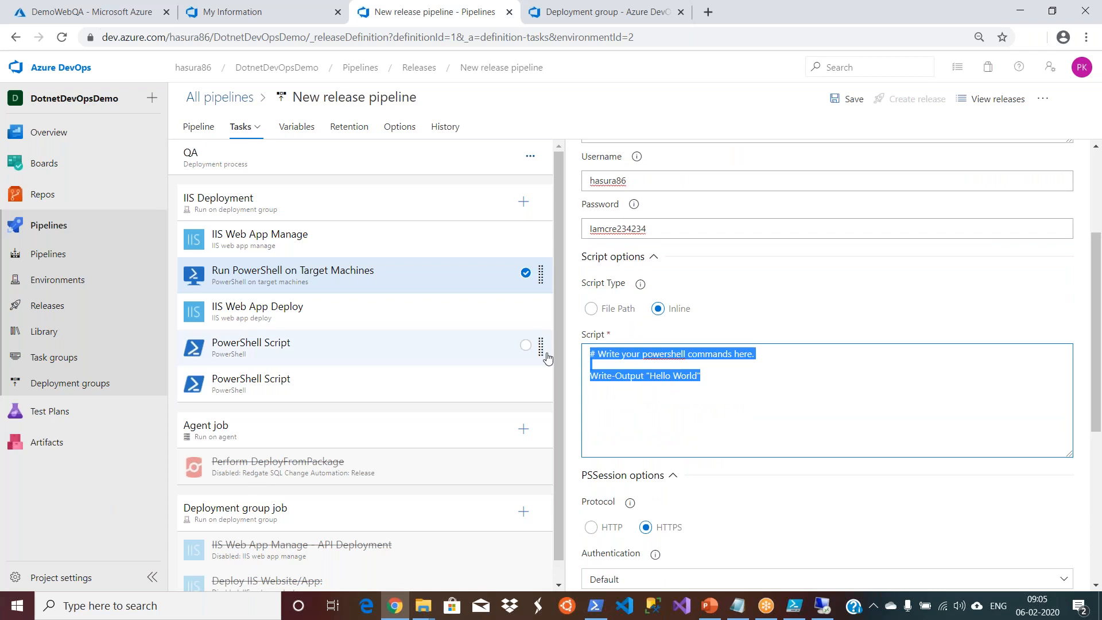
key("BackSpace")
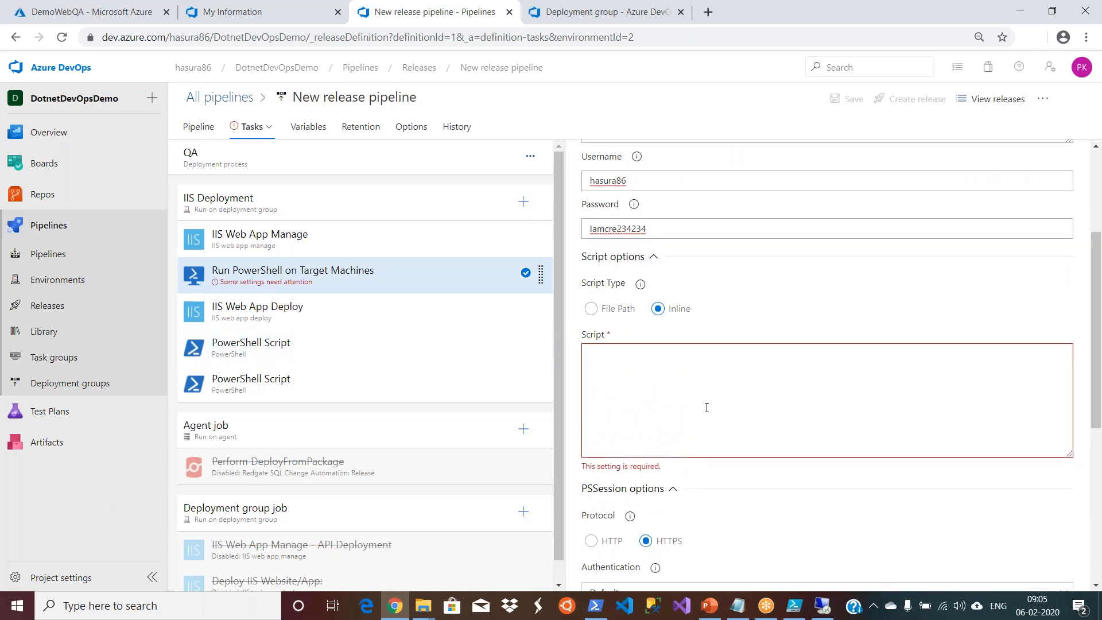
Step: Paste the second PowerShell Script task's Set-Acl script into it and move the task last
left_click(365, 356)
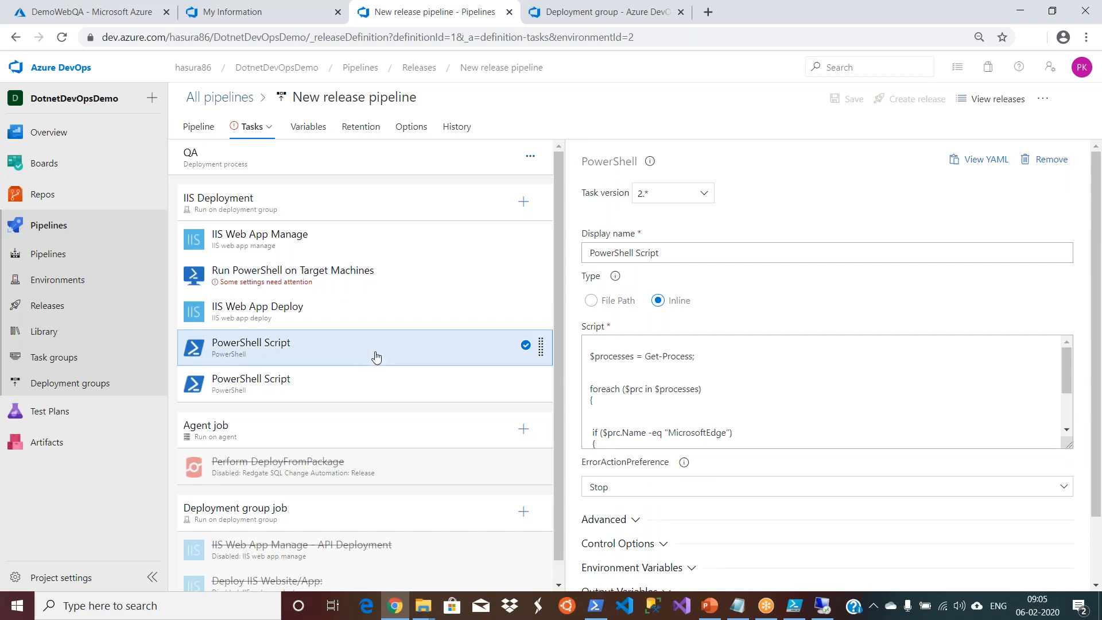
left_click(370, 385)
left_click(648, 380)
key("ctrl+a")
key("ctrl+c")
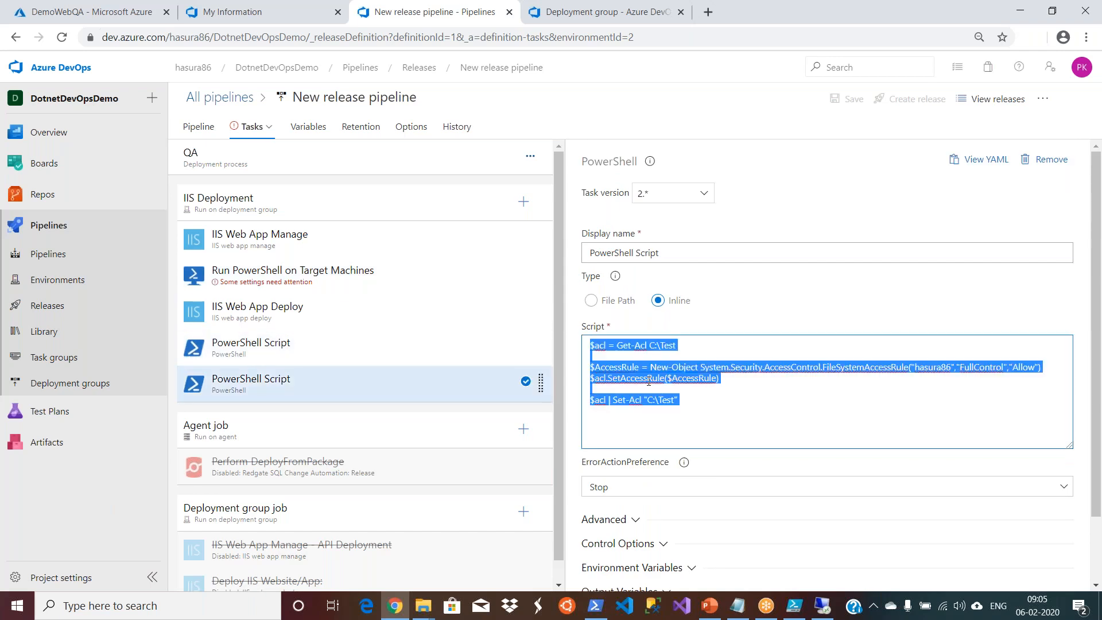
left_click(344, 278)
left_click(626, 551)
key("ctrl+v")
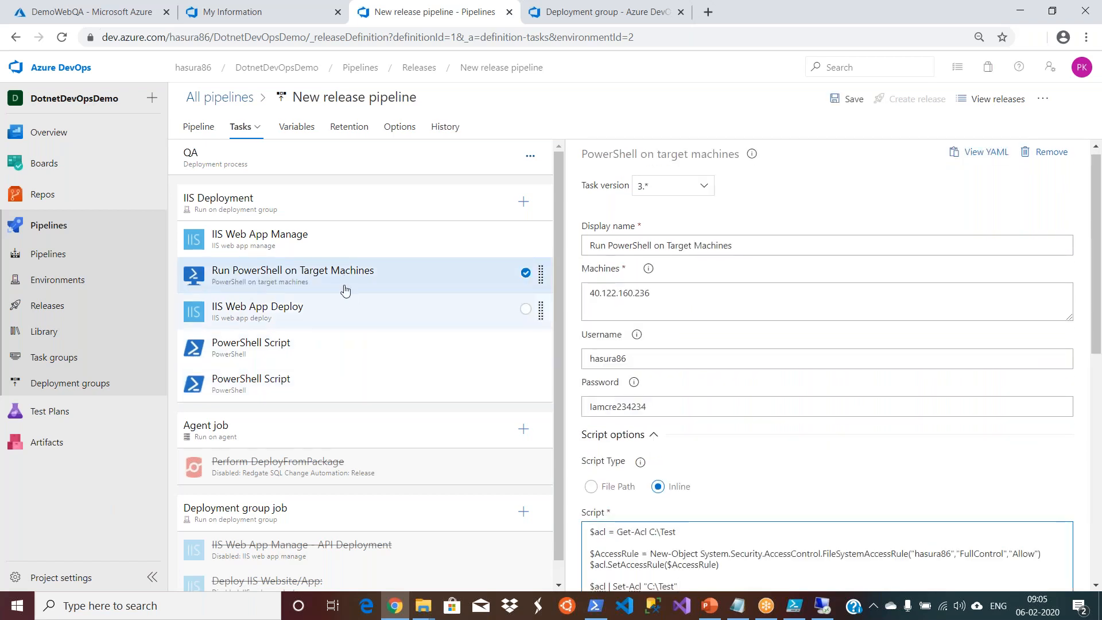
left_click_drag(335, 272, 335, 390)
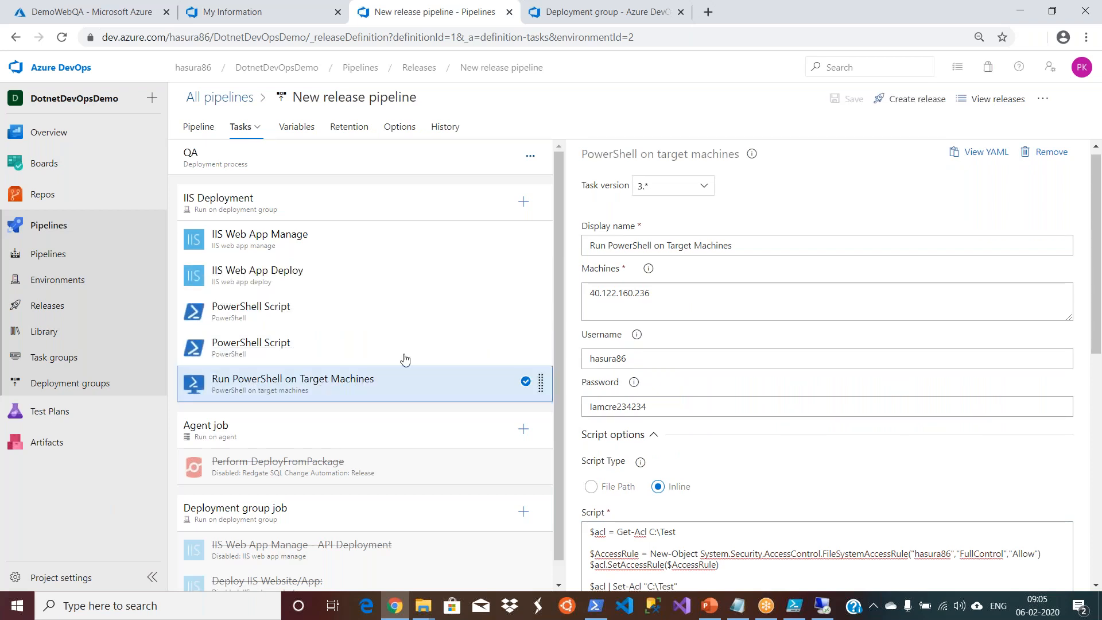
left_click_drag(1100, 279, 1100, 232)
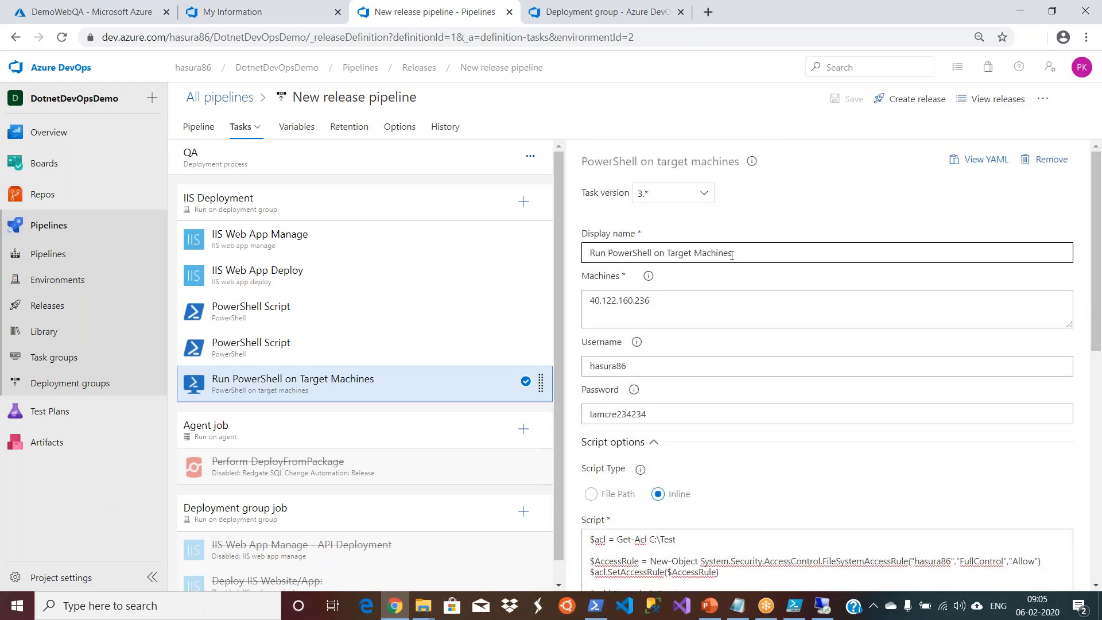
left_click(392, 336)
left_click(371, 384)
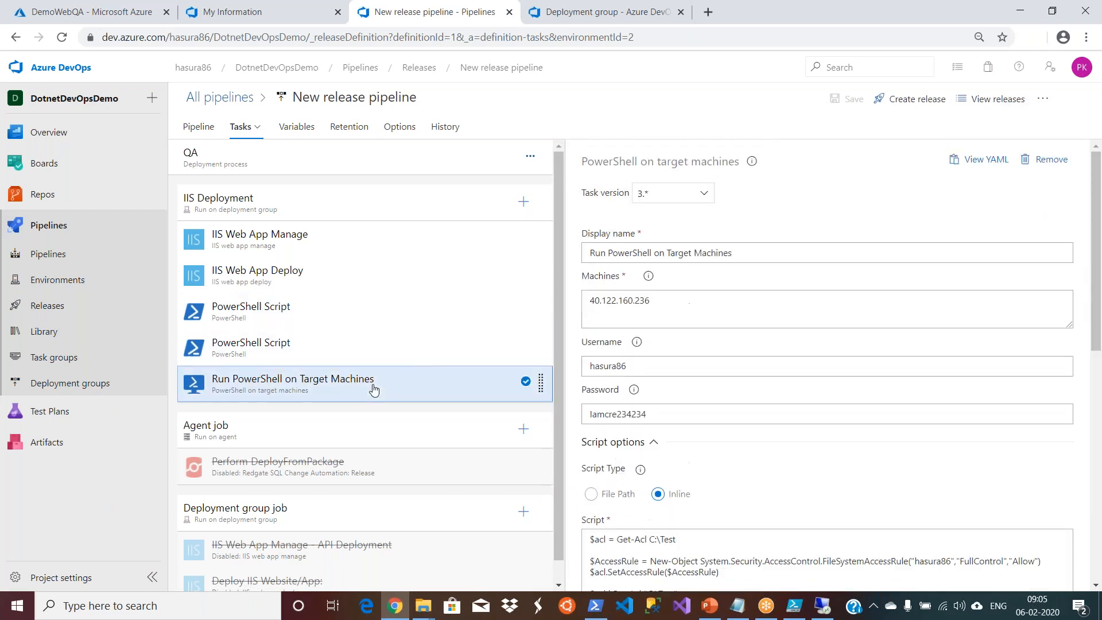
left_click(195, 125)
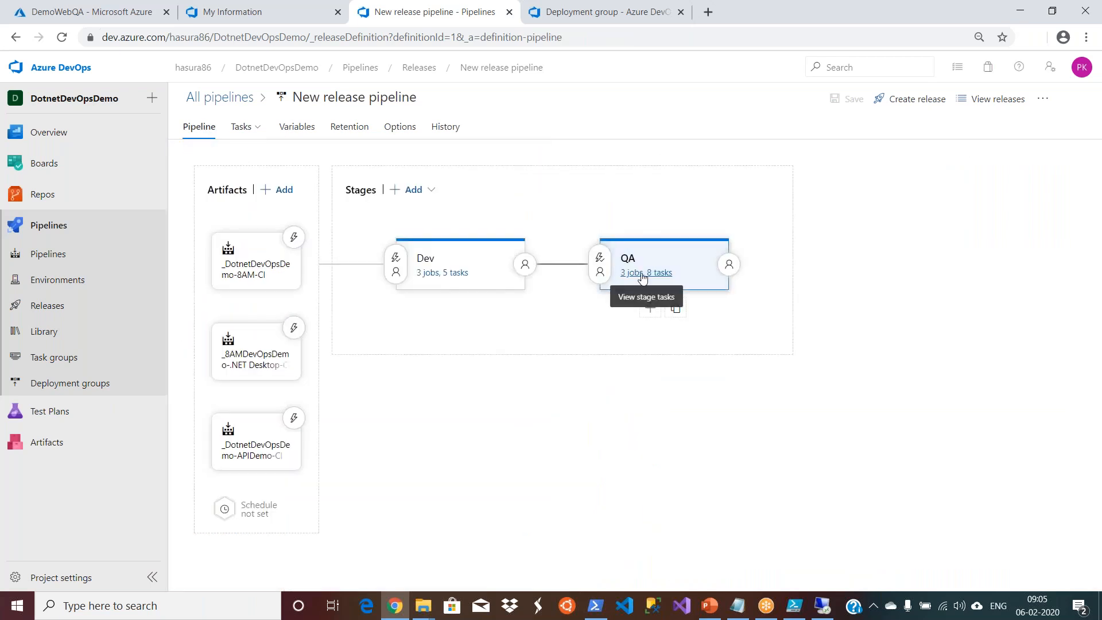
left_click(634, 273)
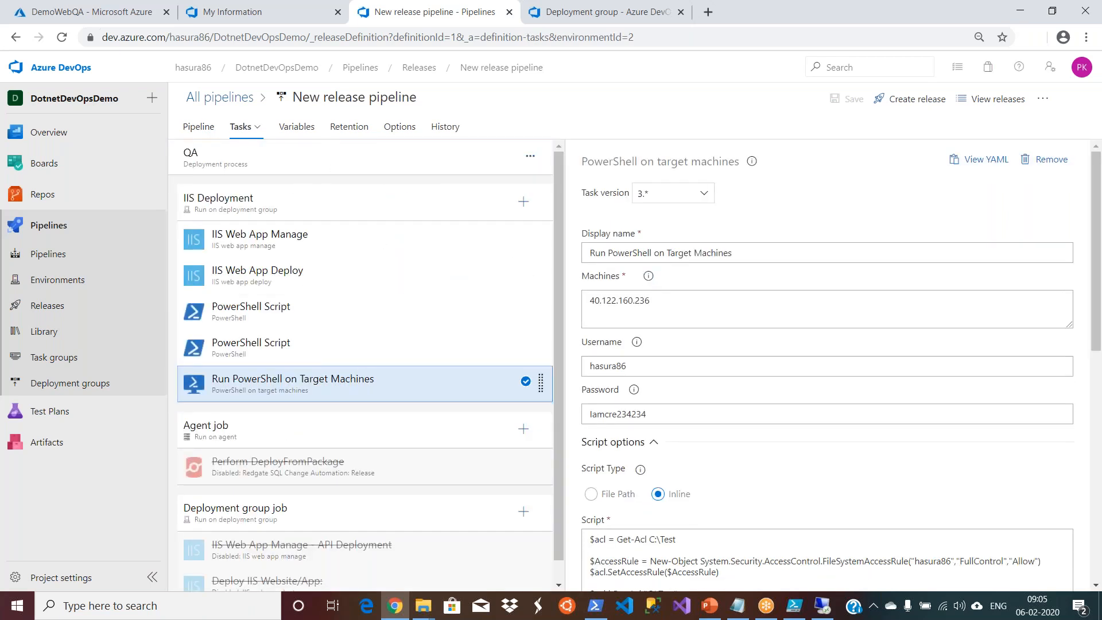
left_click(679, 309)
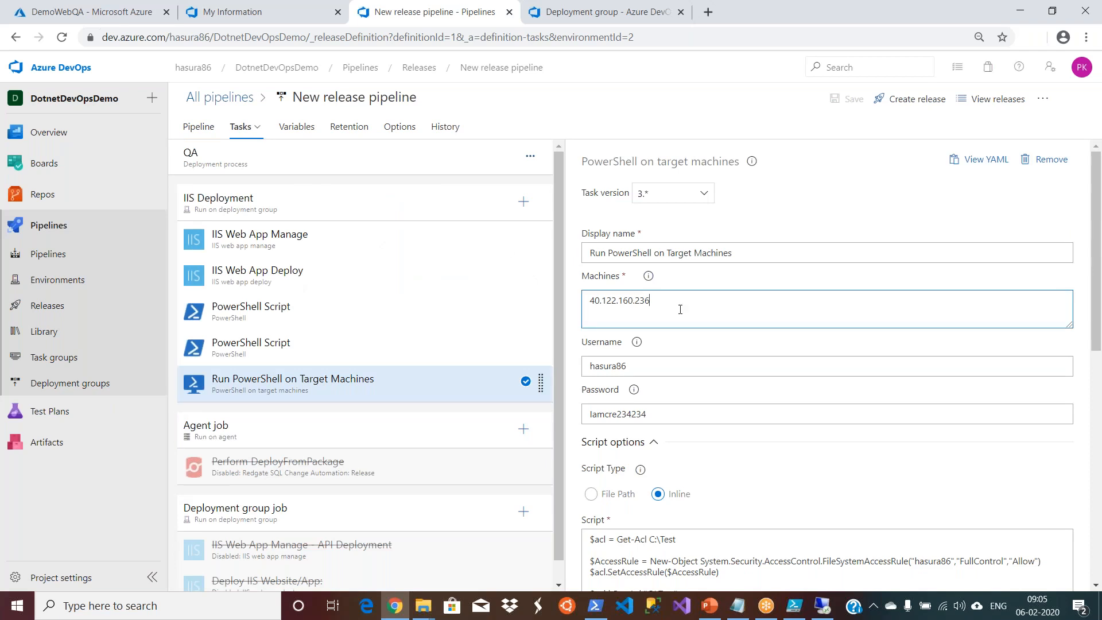
left_click(648, 275)
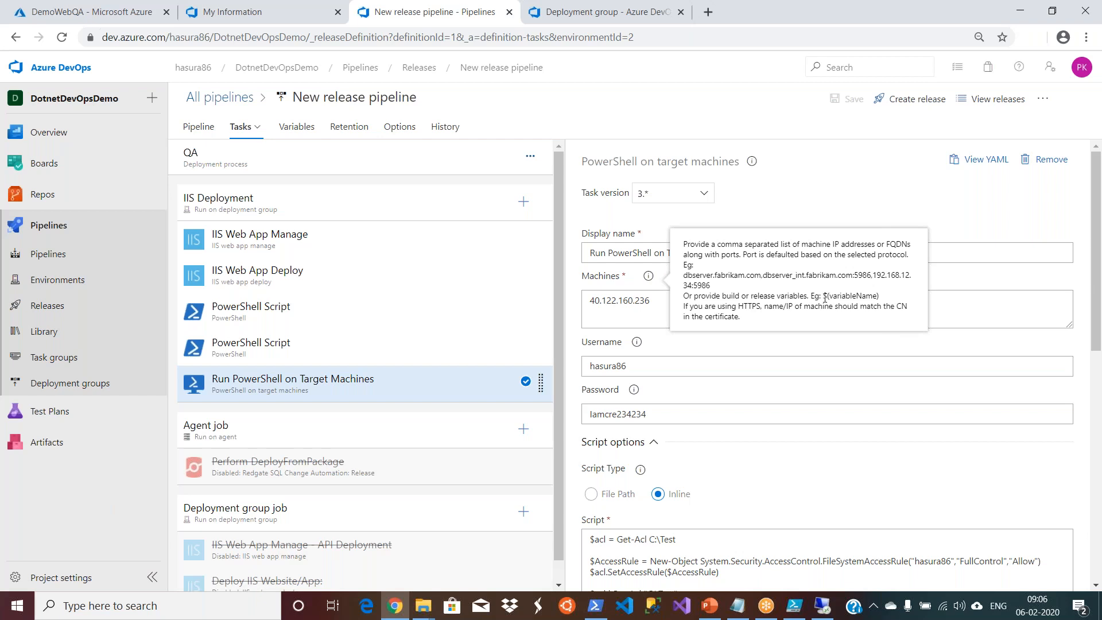
left_click_drag(822, 297, 877, 296)
left_click(802, 279)
left_click(950, 223)
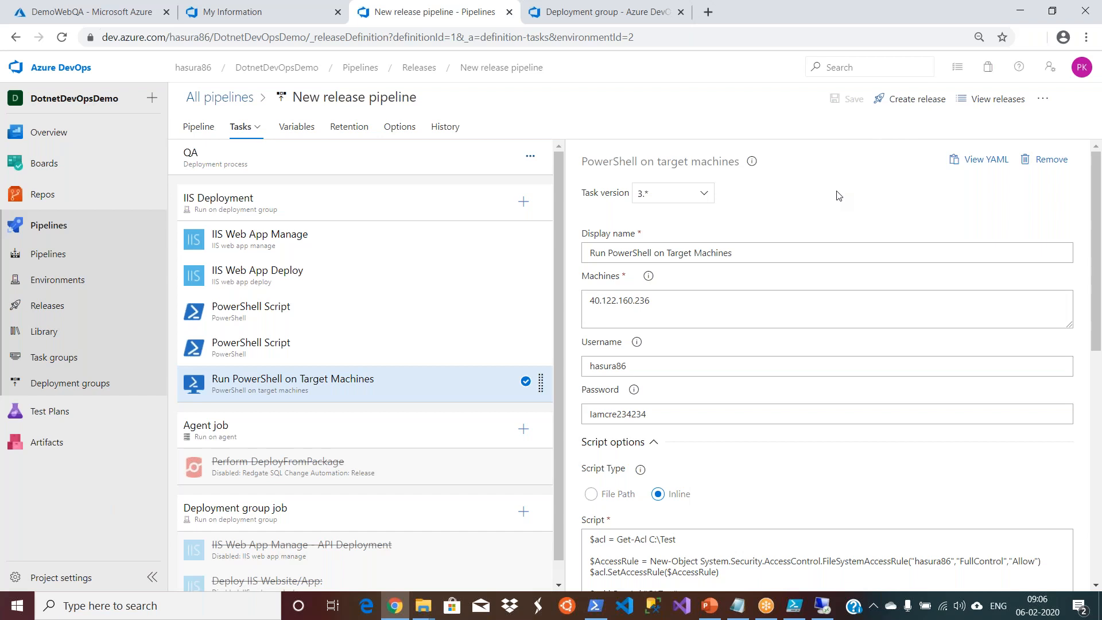
Step: Replace the task's password with the correct one and save the release pipeline
double_click(673, 413)
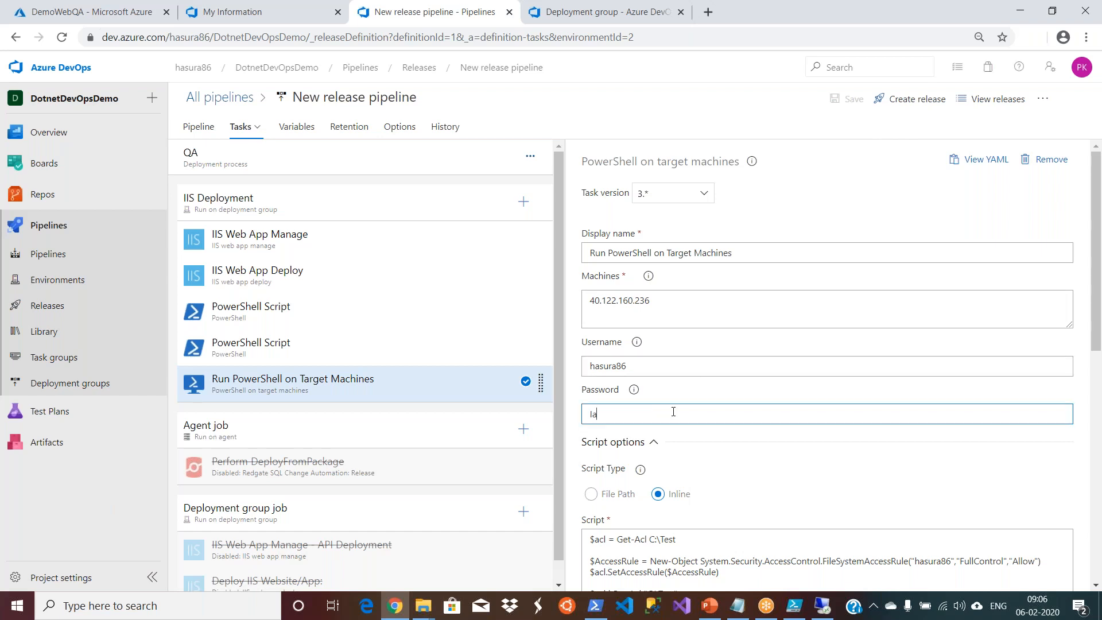
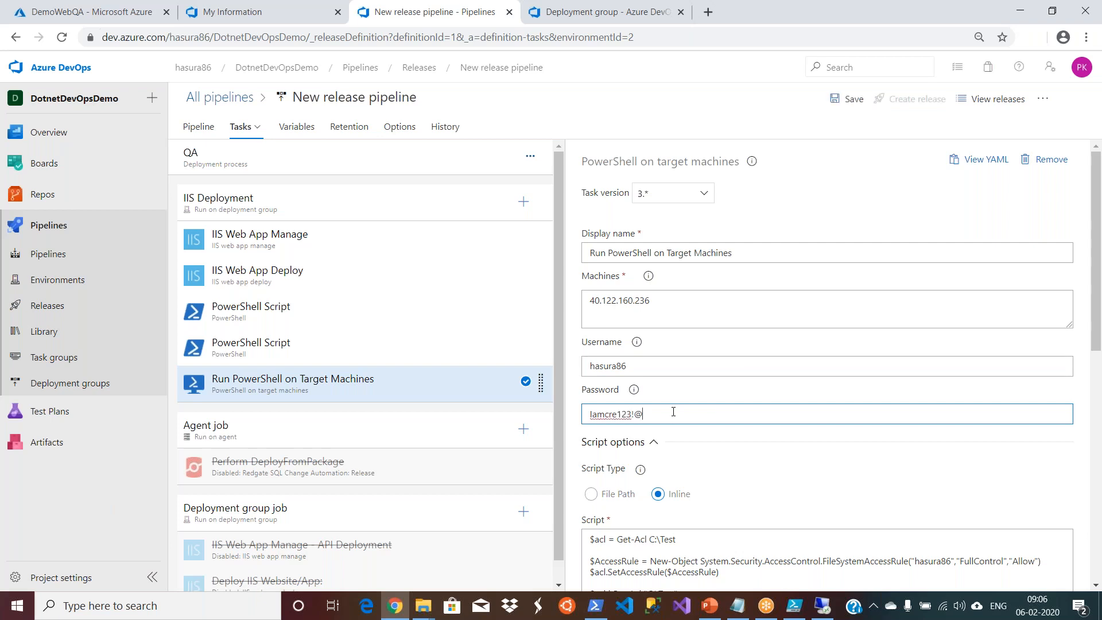
left_click(849, 101)
left_click(627, 379)
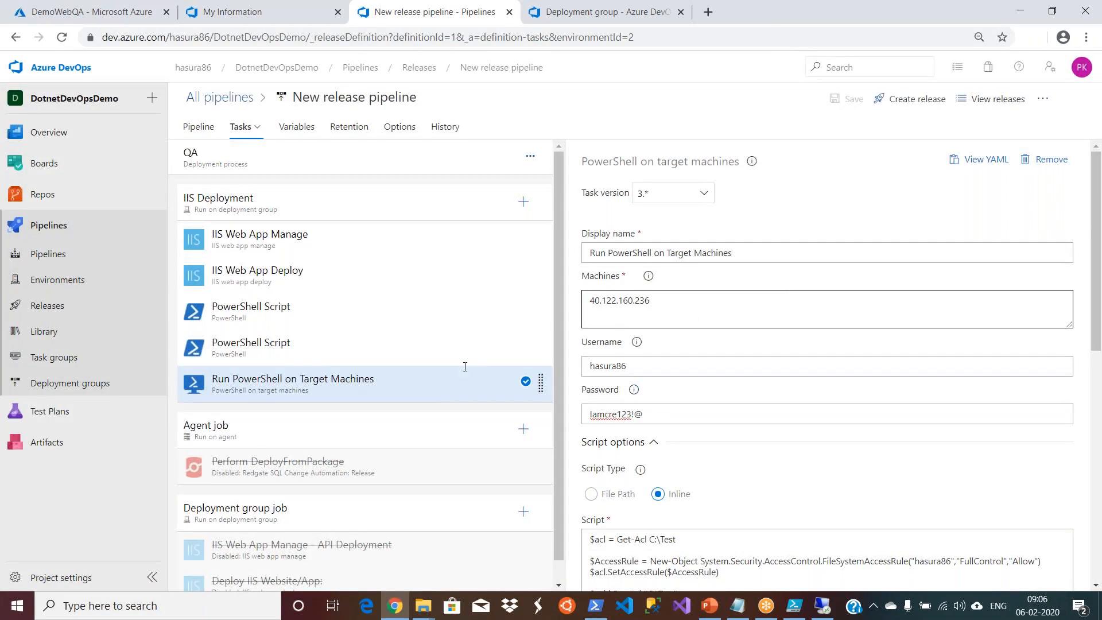
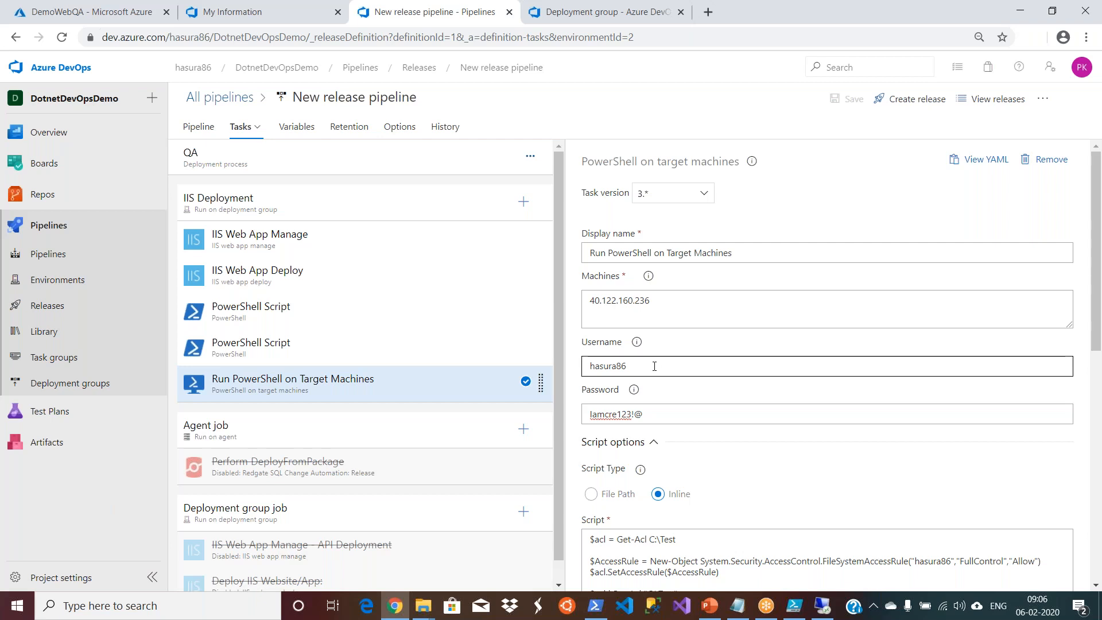
Step: On the VM, delete the existing C:\Test folder and create a new empty folder named Test
left_click(821, 605)
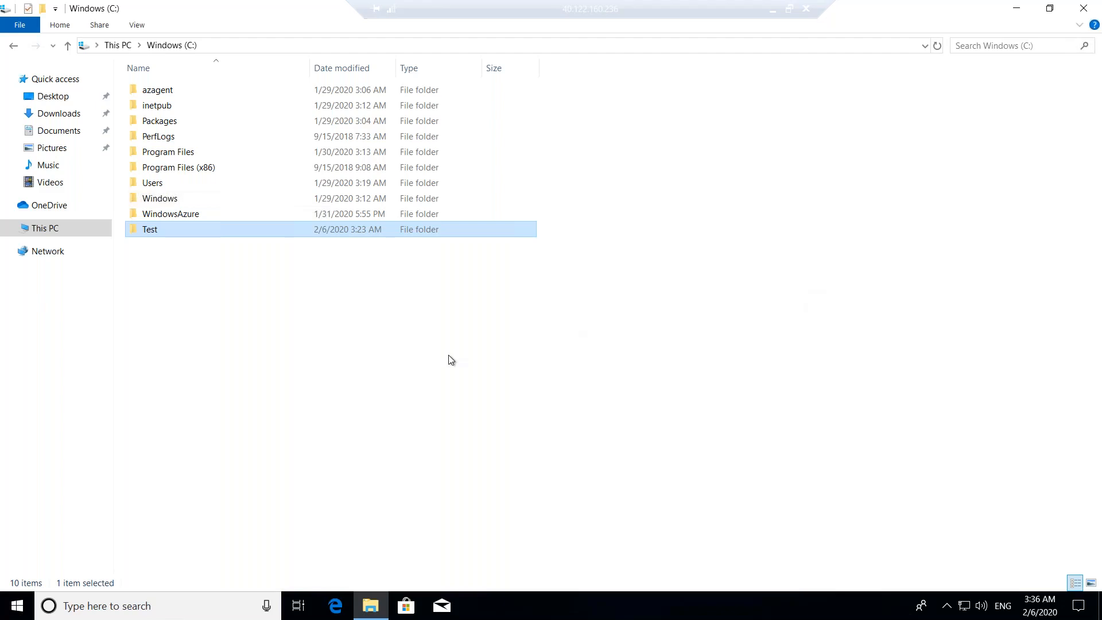
left_click(160, 230)
key("Delete")
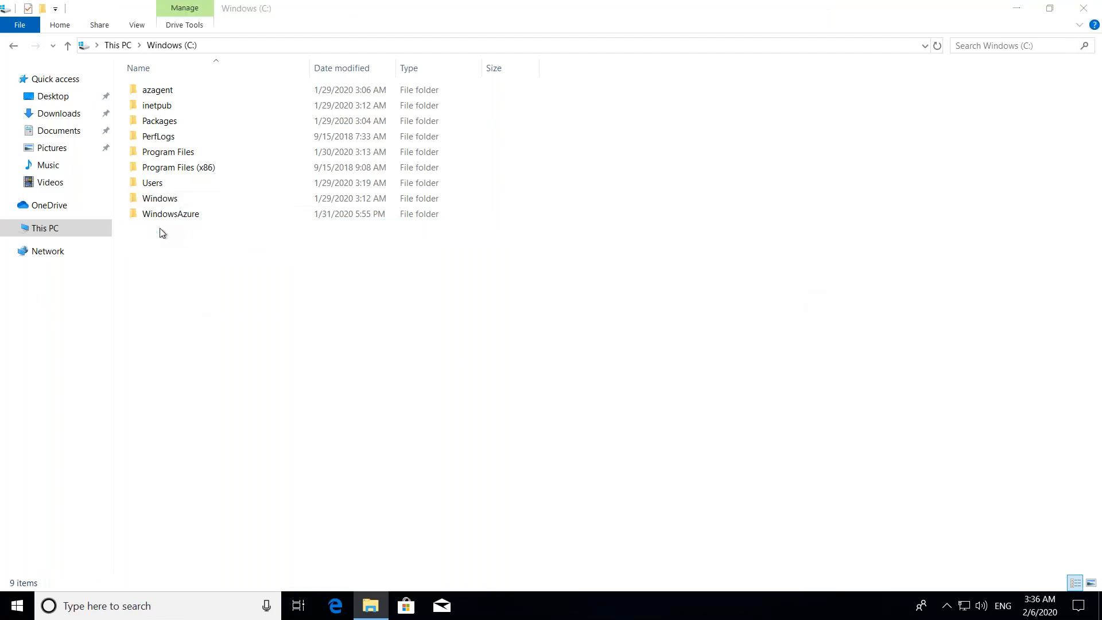
right_click(238, 299)
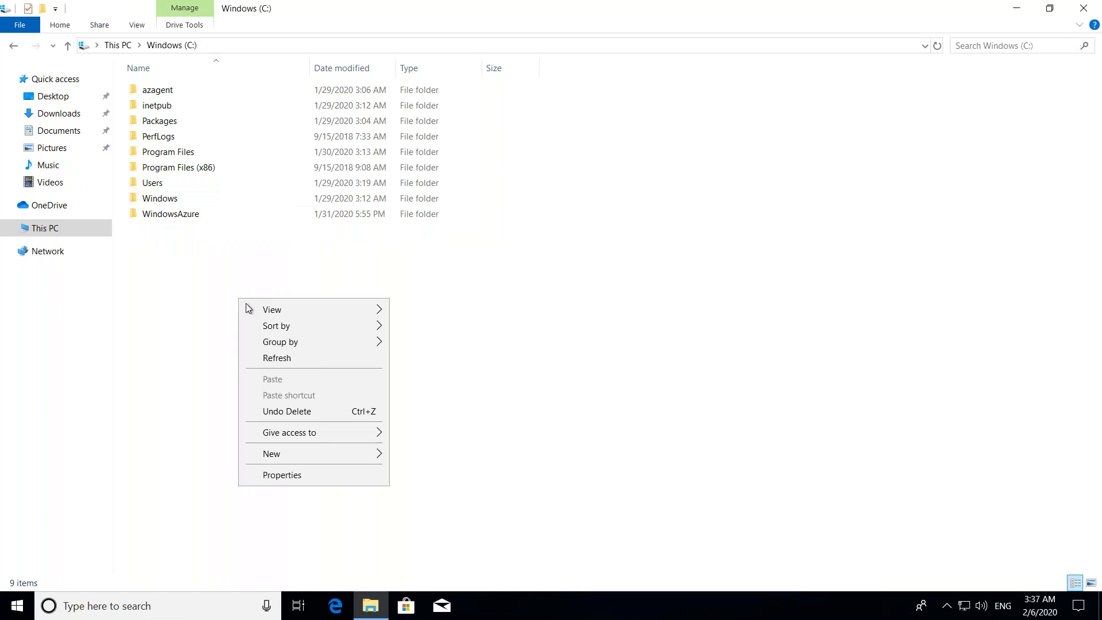
mouse_move(385, 453)
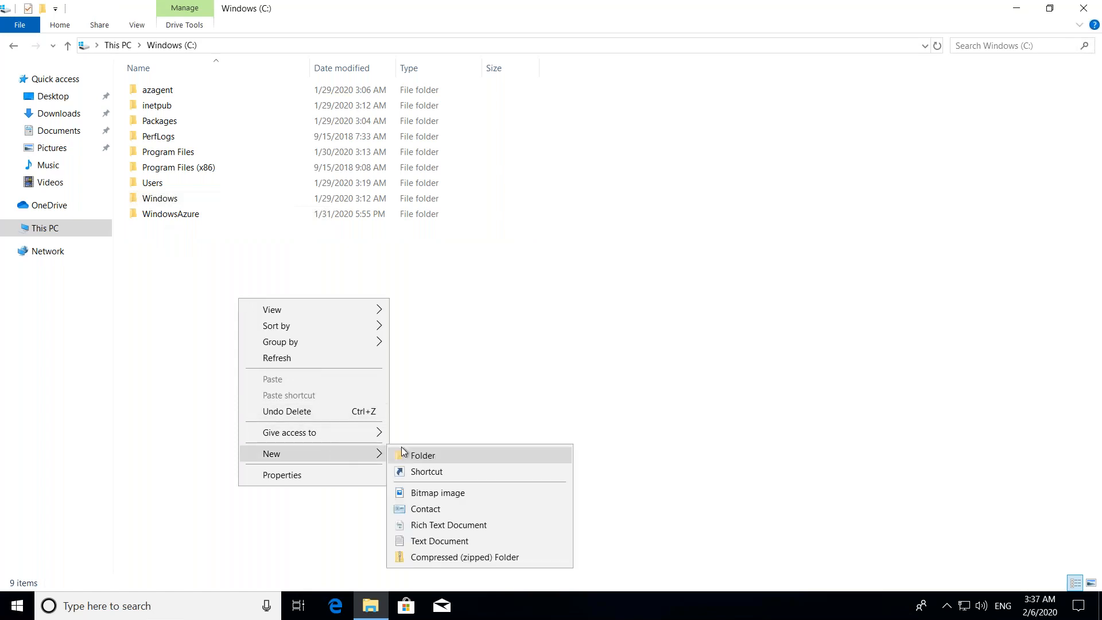
left_click(427, 454)
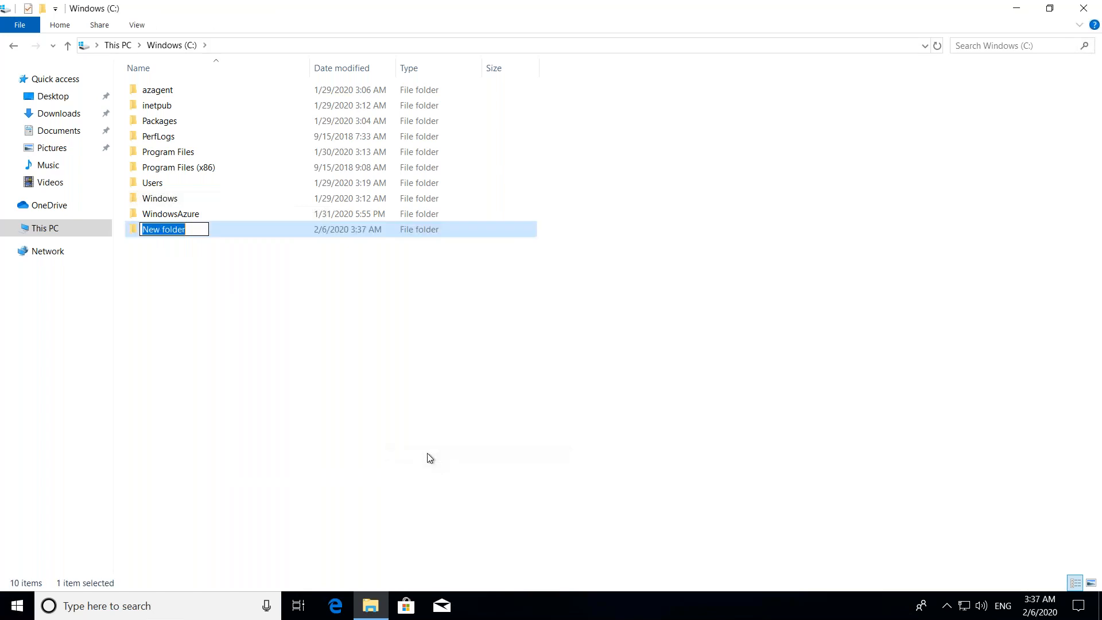
type("Test")
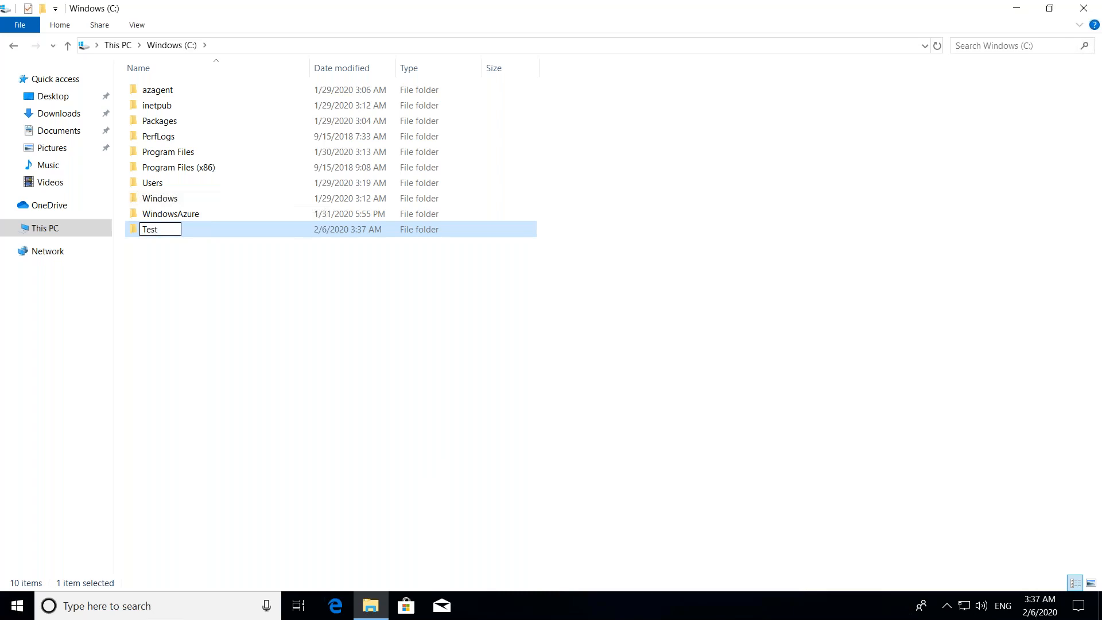
key("Return")
Step: Create a new release with QA set as a manually triggered stage
mouse_move(794, 5)
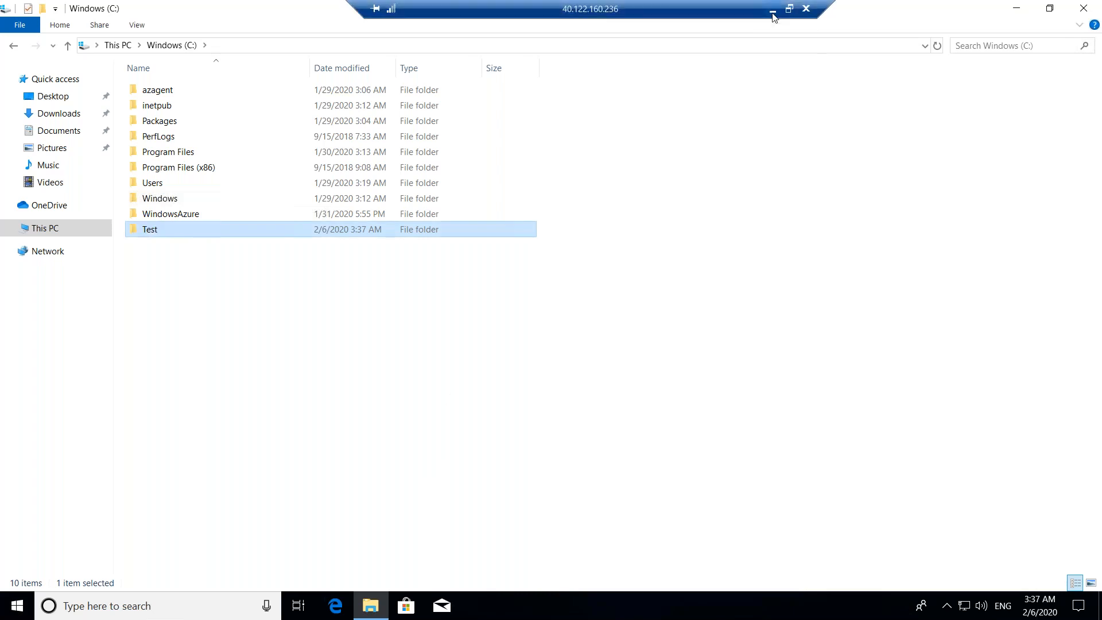
left_click(772, 11)
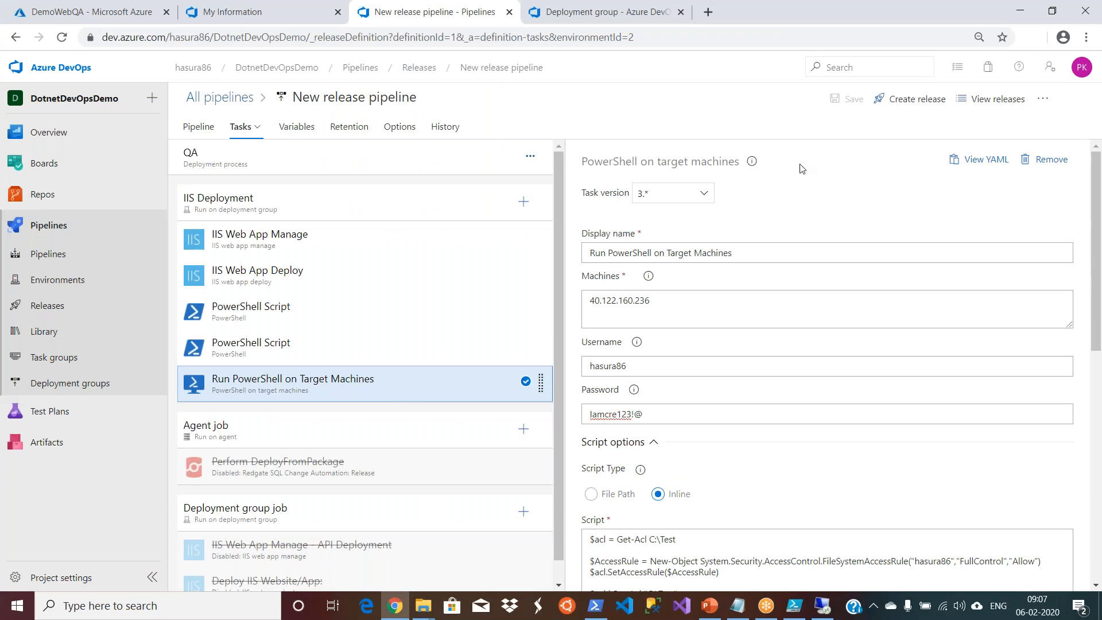
left_click(914, 104)
left_click(884, 170)
left_click(729, 569)
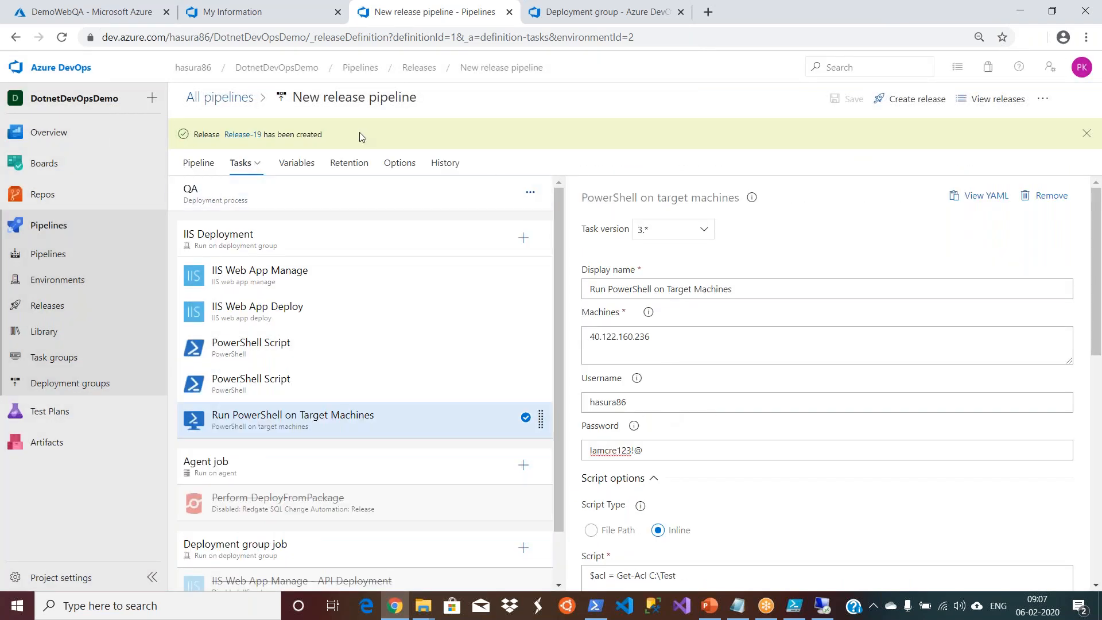
Step: Deploy Release-19 to the QA stage and view its deployment logs
left_click(242, 134)
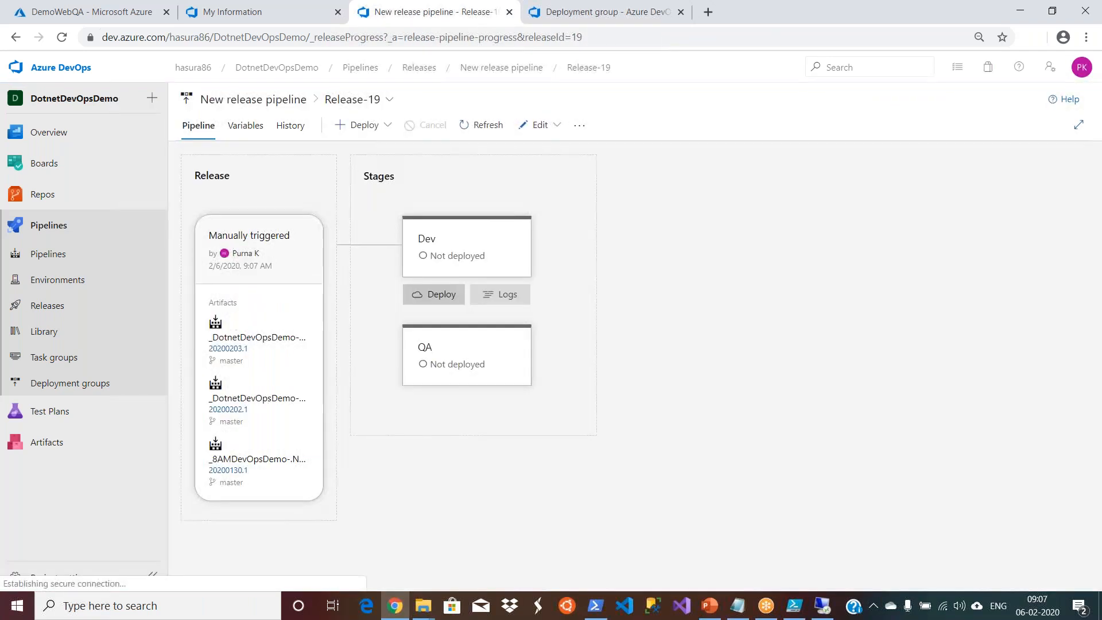
mouse_move(494, 402)
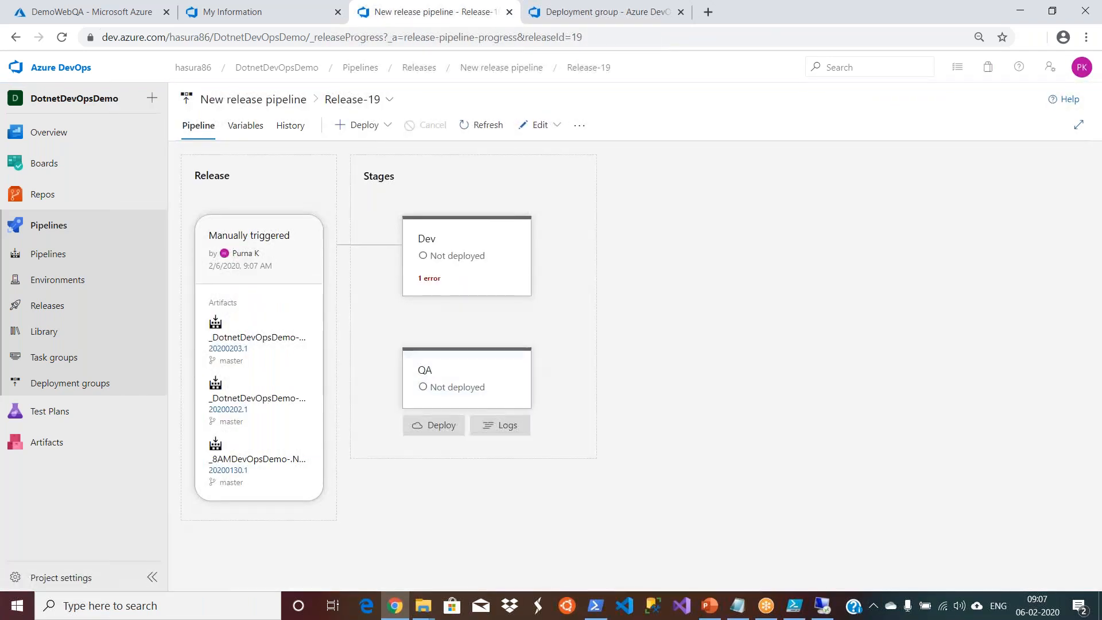
left_click(437, 428)
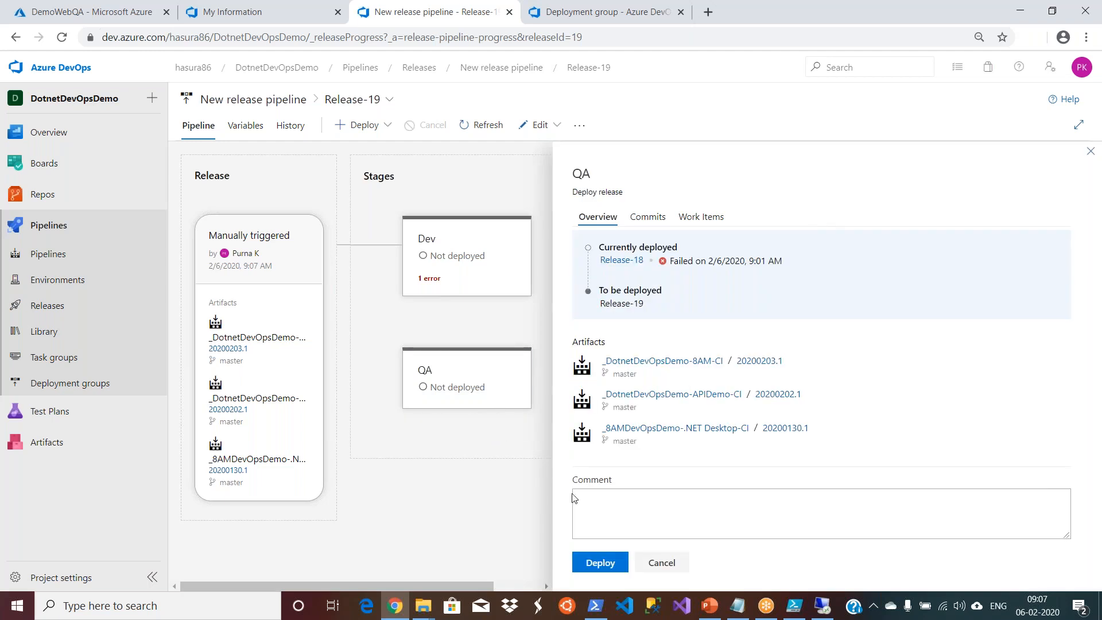
left_click(604, 562)
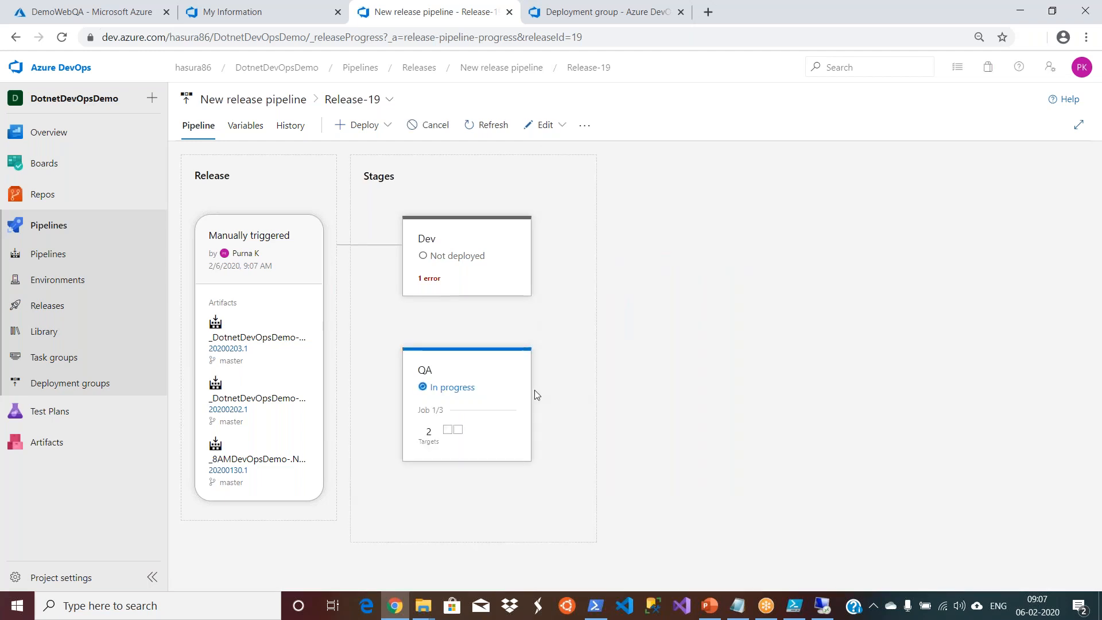
mouse_move(484, 445)
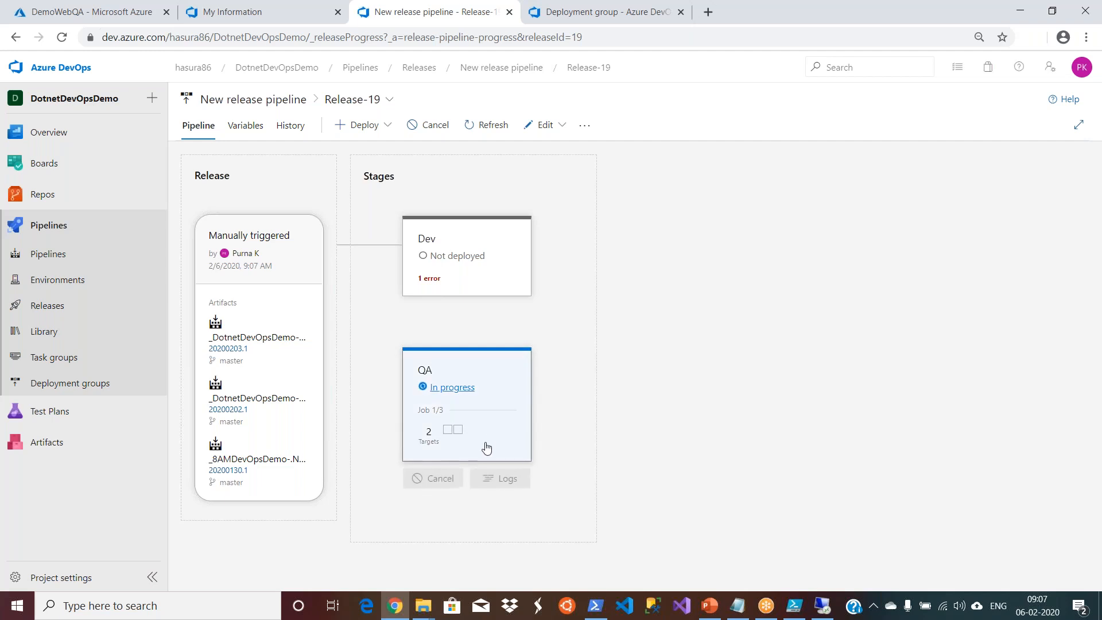
left_click(501, 477)
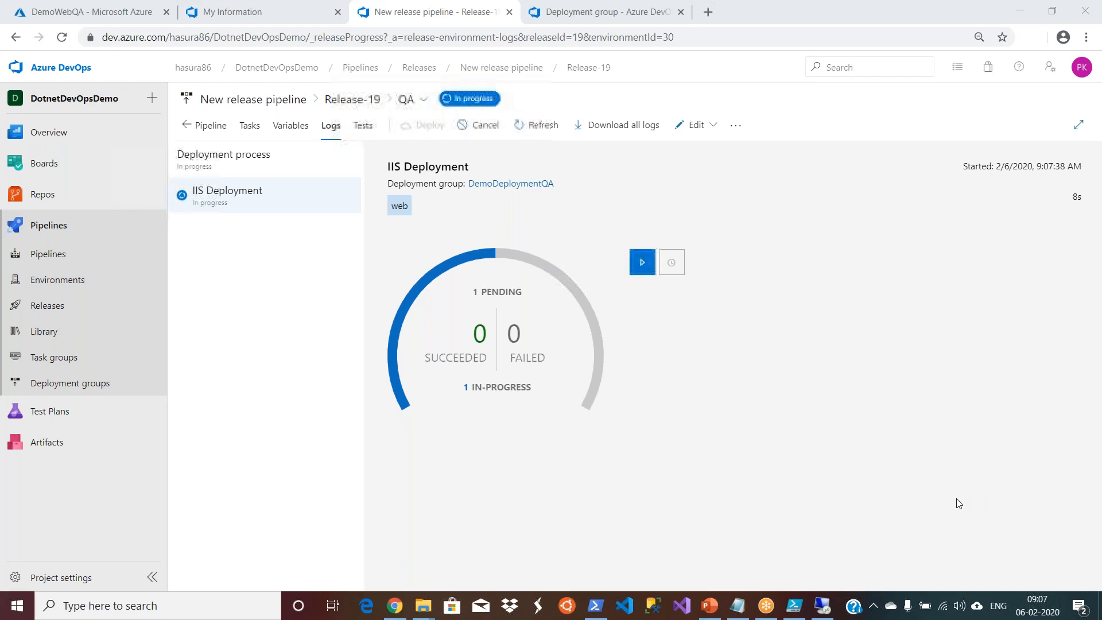
Step: Replace Untitled1.ps1 with a Remove-AzureAccount command for the account e-mail, run it and confirm removal
left_click(797, 611)
key("shift+Up")
key("shift+Up")
key("shift+Up")
key("shift+Up")
key("shift+Up")
key("shift+Up")
key("shift+Up")
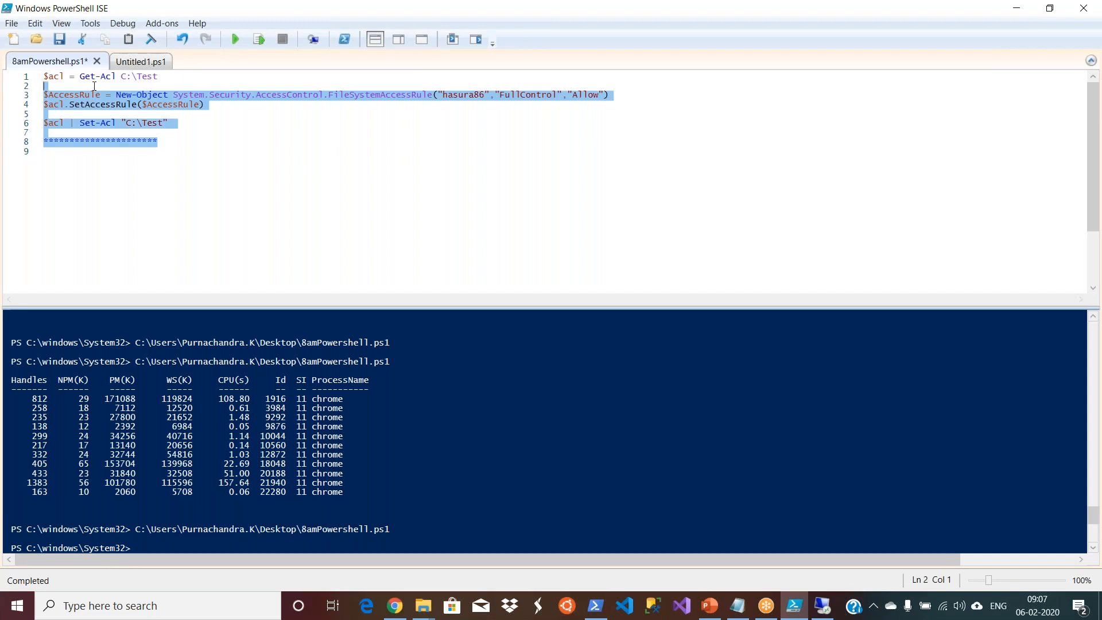
key("shift+Home")
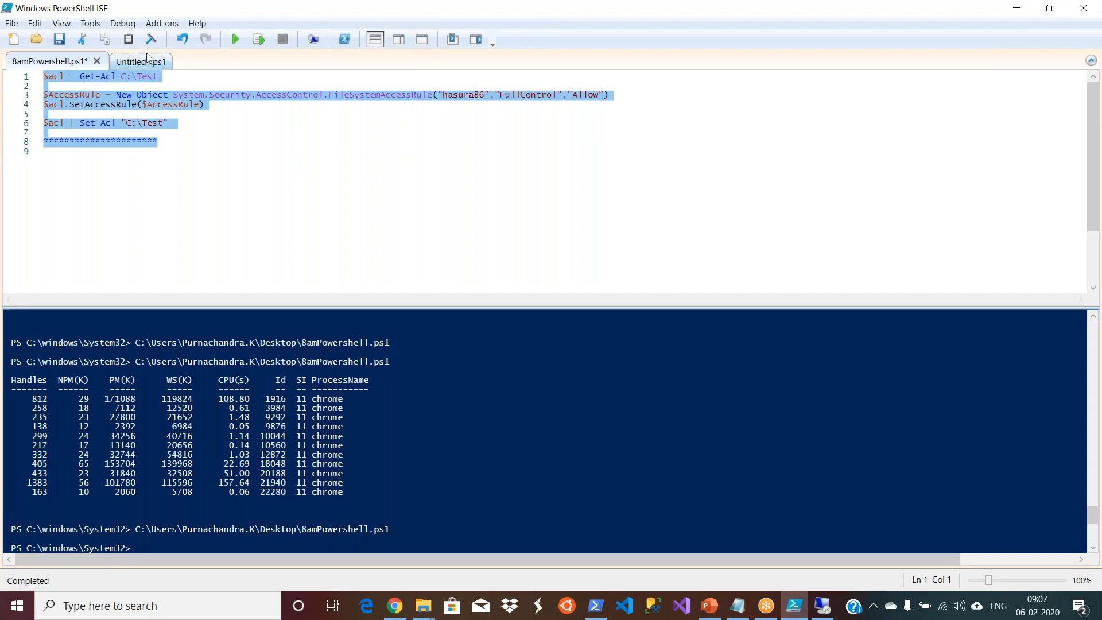
left_click(148, 61)
key("ctrl+a")
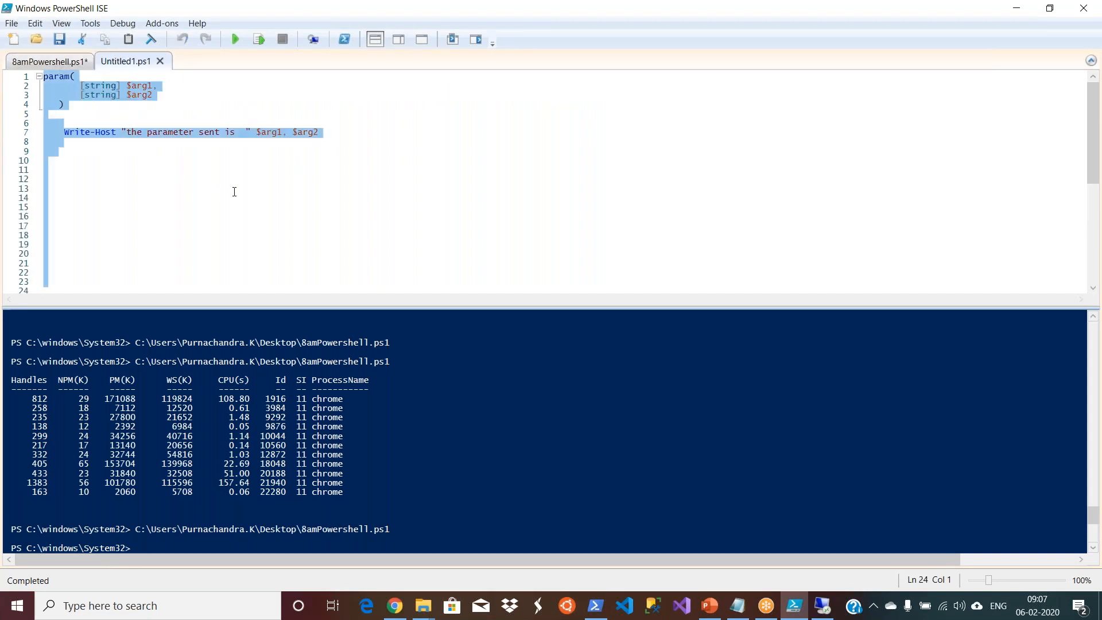
type("Remove-AzureAccount -Name")
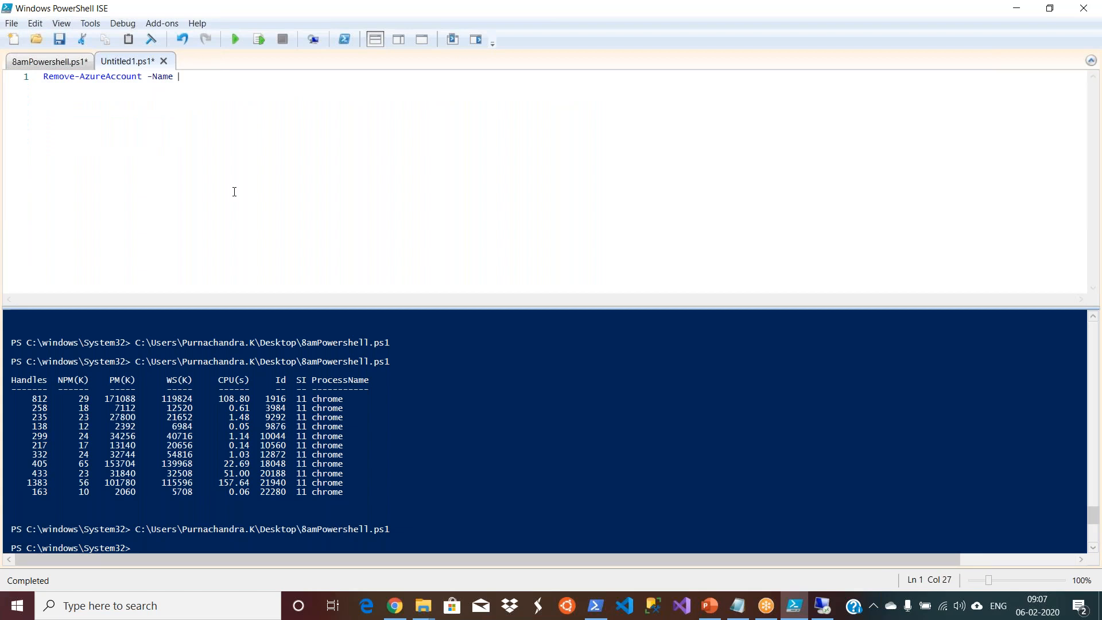
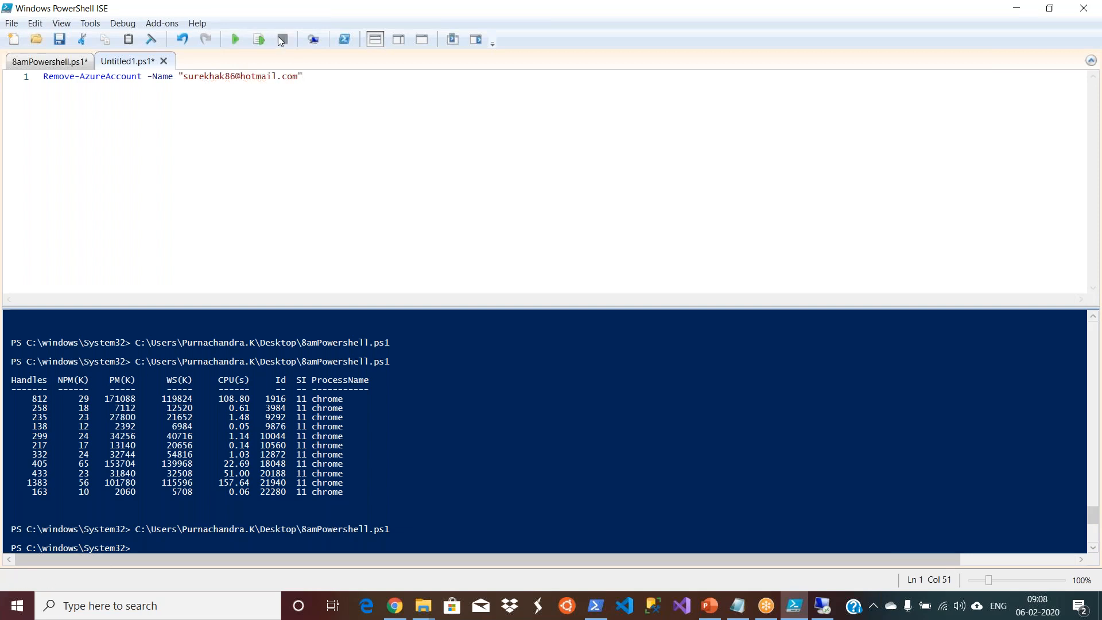
left_click(236, 40)
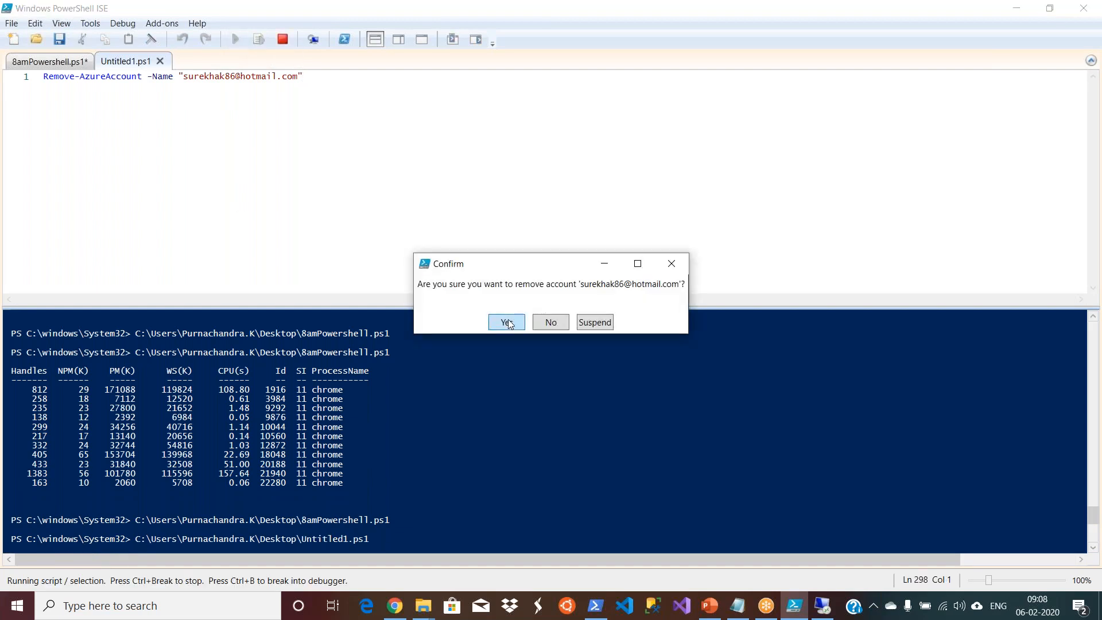
left_click(508, 323)
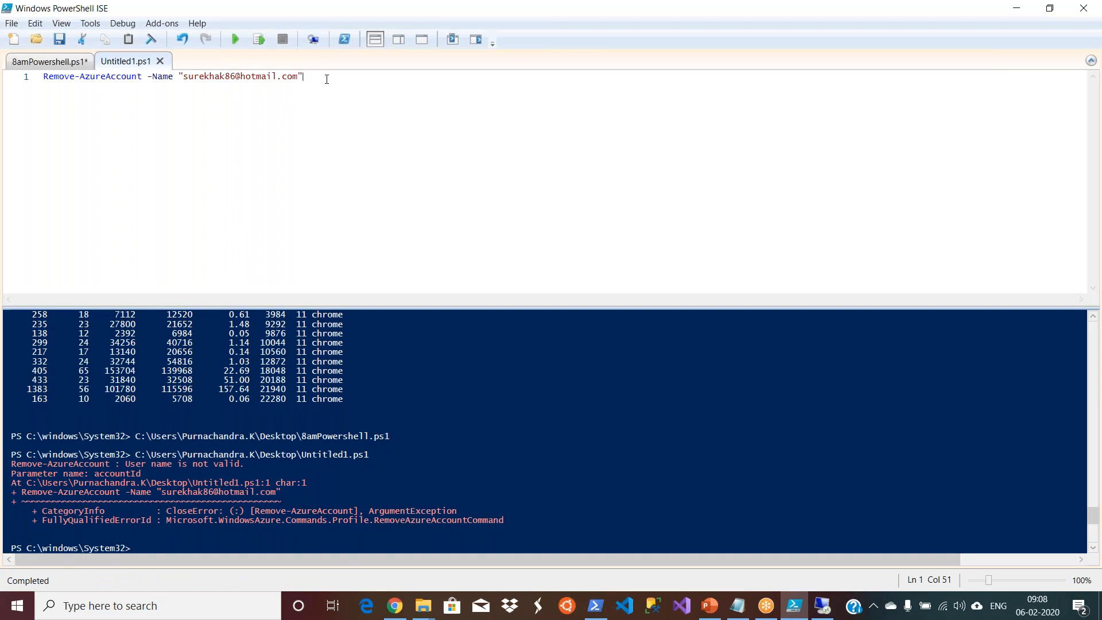
Step: Change the script to Add-AzAccount and run it to start Azure sign-in
key("BackSpace")
key("BackSpace")
key("BackSpace")
key("BackSpace")
key("BackSpace")
key("BackSpace")
key("BackSpace")
key("BackSpace")
key("BackSpace")
key("BackSpace")
key("BackSpace")
key("BackSpace")
key("BackSpace")
key("BackSpace")
key("BackSpace")
key("BackSpace")
key("BackSpace")
key("BackSpace")
key("BackSpace")
key("BackSpace")
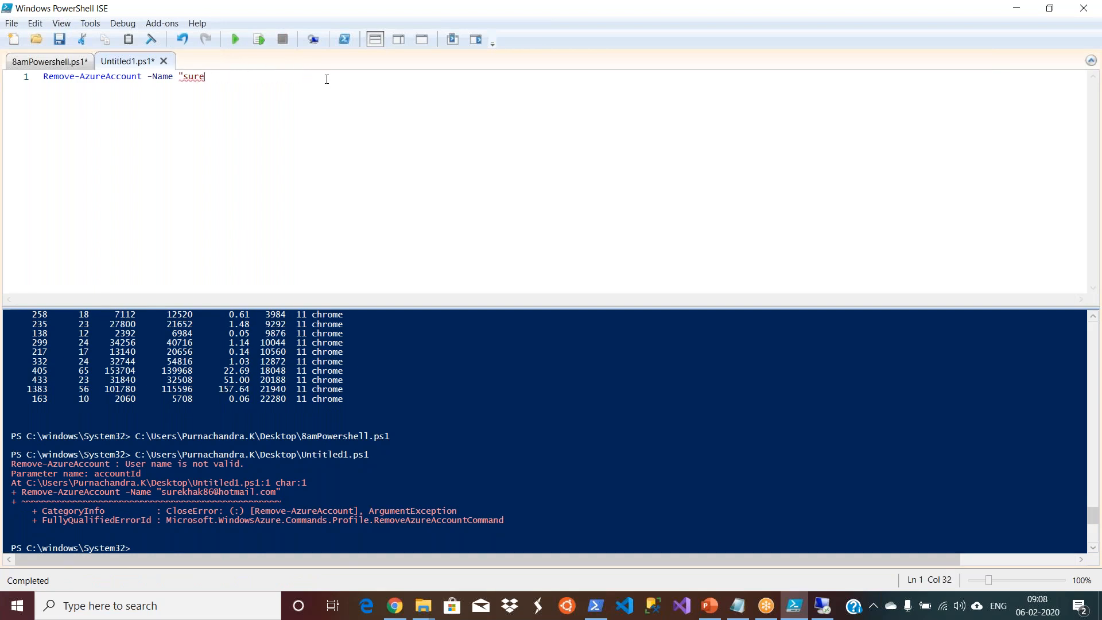
key("BackSpace")
key("BackSpace")
key("BackSpace")
key("BackSpace")
key("BackSpace")
key("BackSpace")
key("BackSpace")
key("BackSpace")
key("BackSpace")
key("BackSpace")
key("BackSpace")
key("BackSpace")
key("BackSpace")
key("BackSpace")
key("BackSpace")
key("BackSpace")
key("BackSpace")
key("BackSpace")
key("BackSpace")
key("BackSpace")
type("ad")
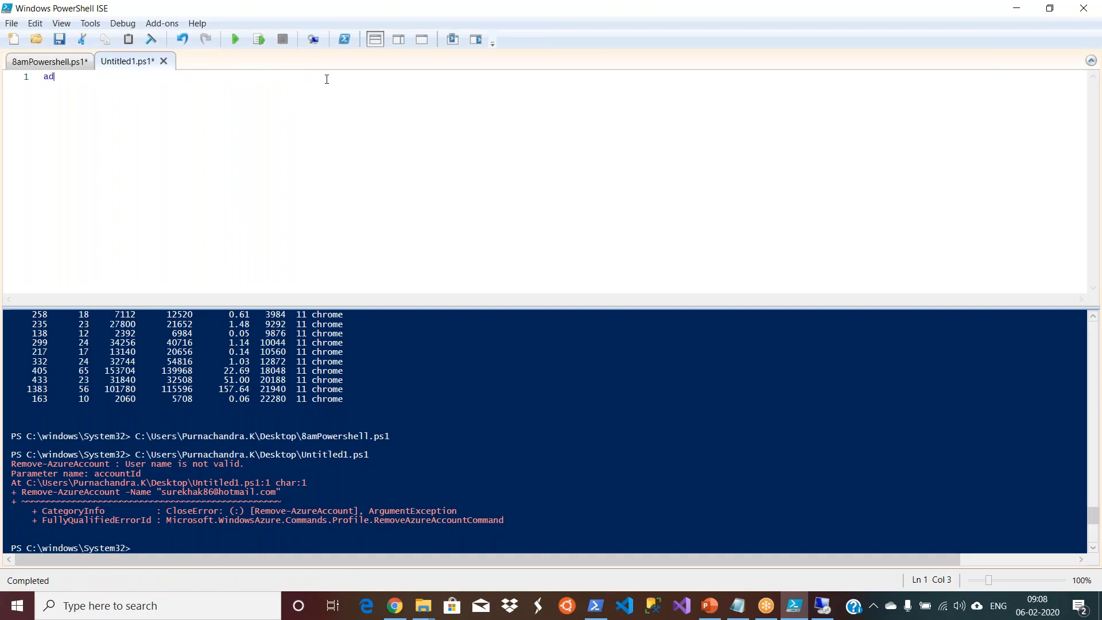
type("d-az")
key("Tab")
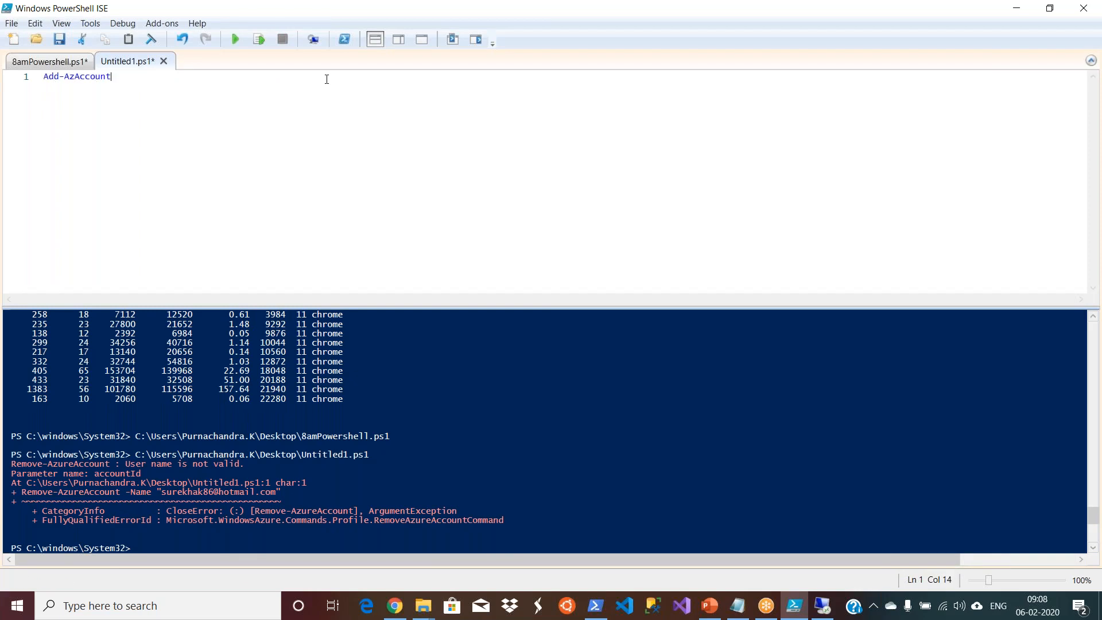
left_click(235, 39)
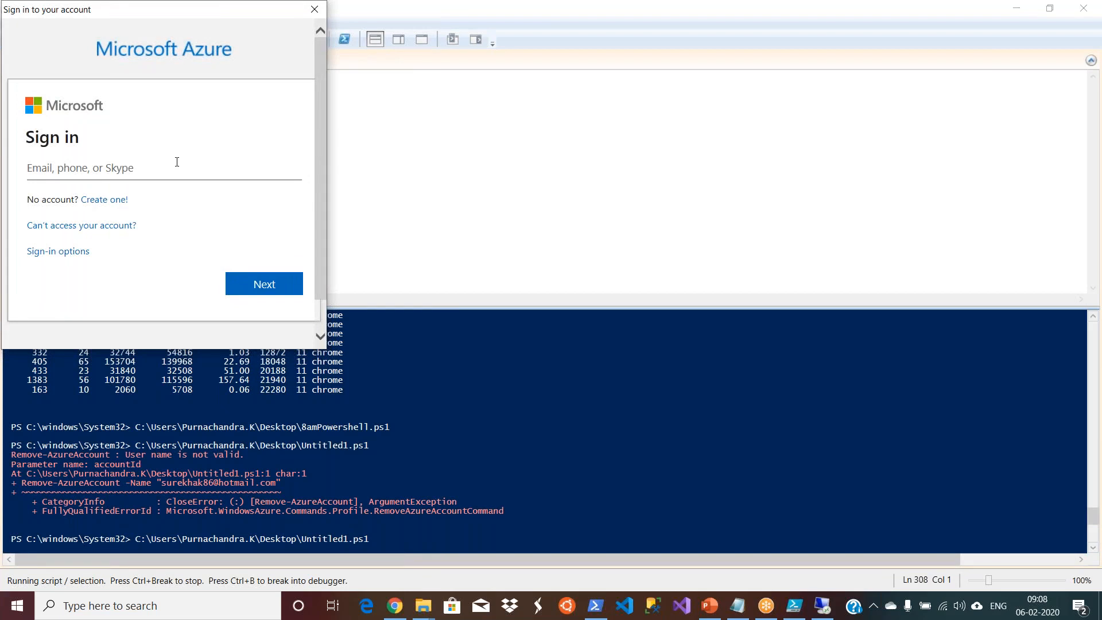
Step: Sign in with the account e-mail and password, then select the listed account name
left_click(172, 171)
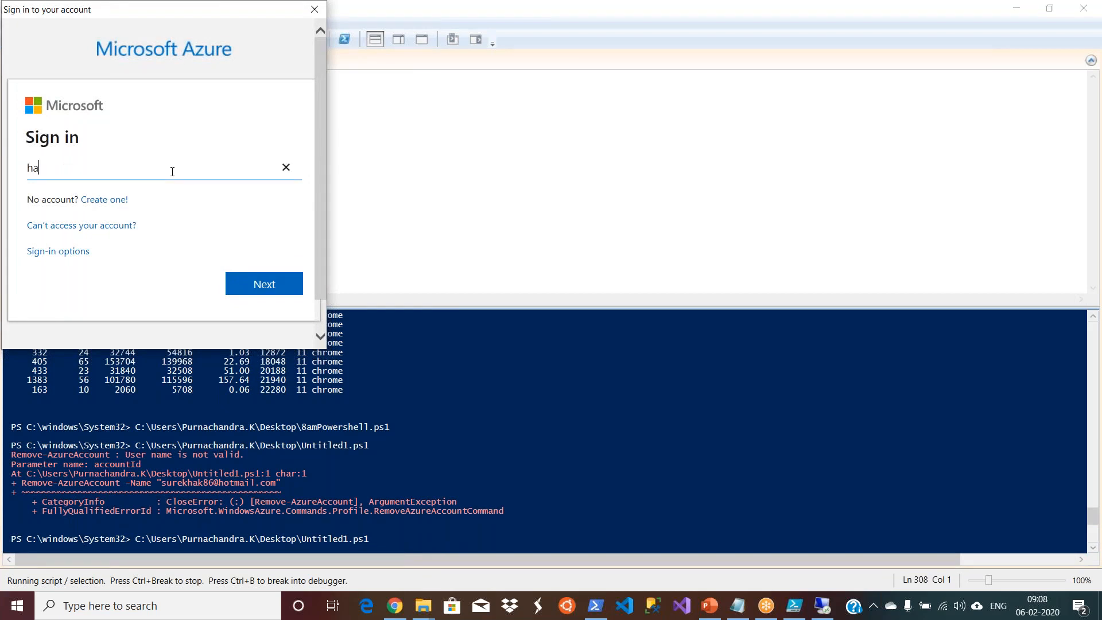
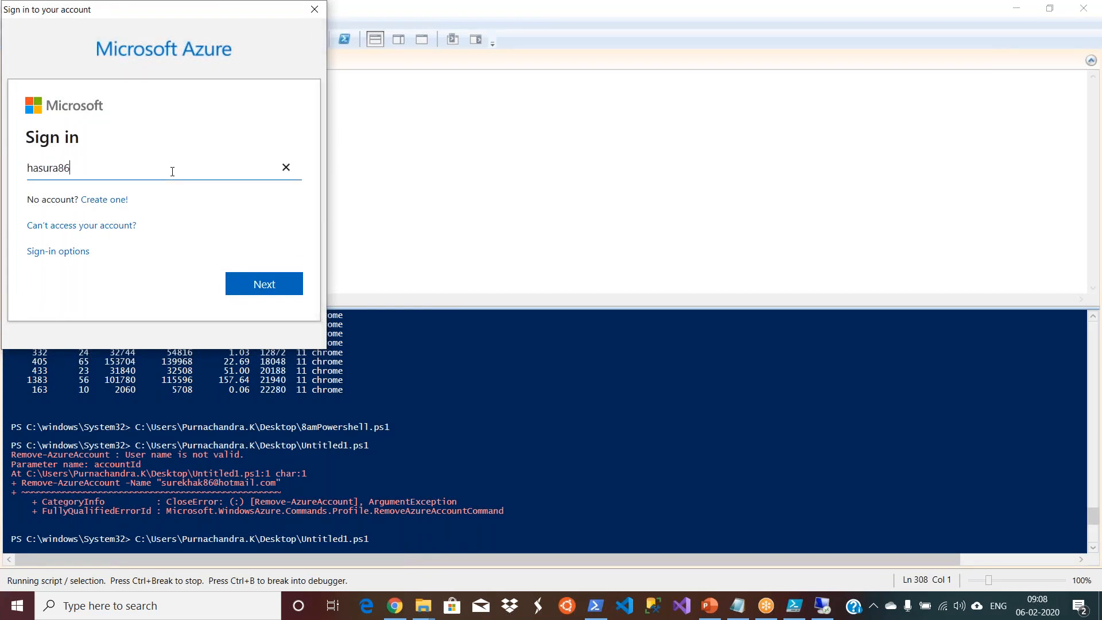
left_click(256, 289)
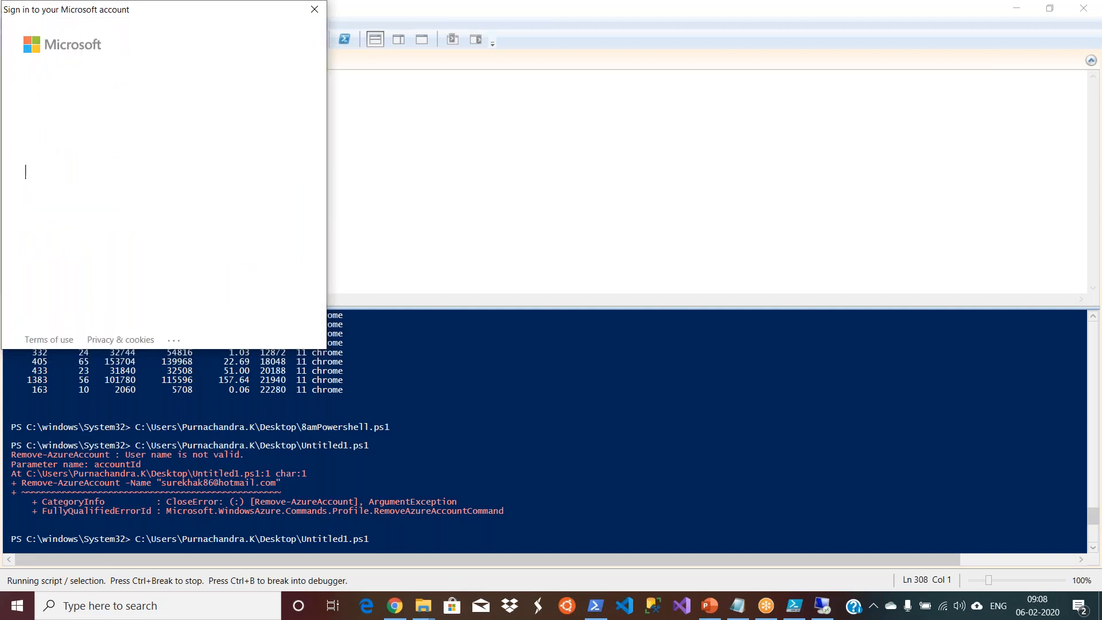
type("•••")
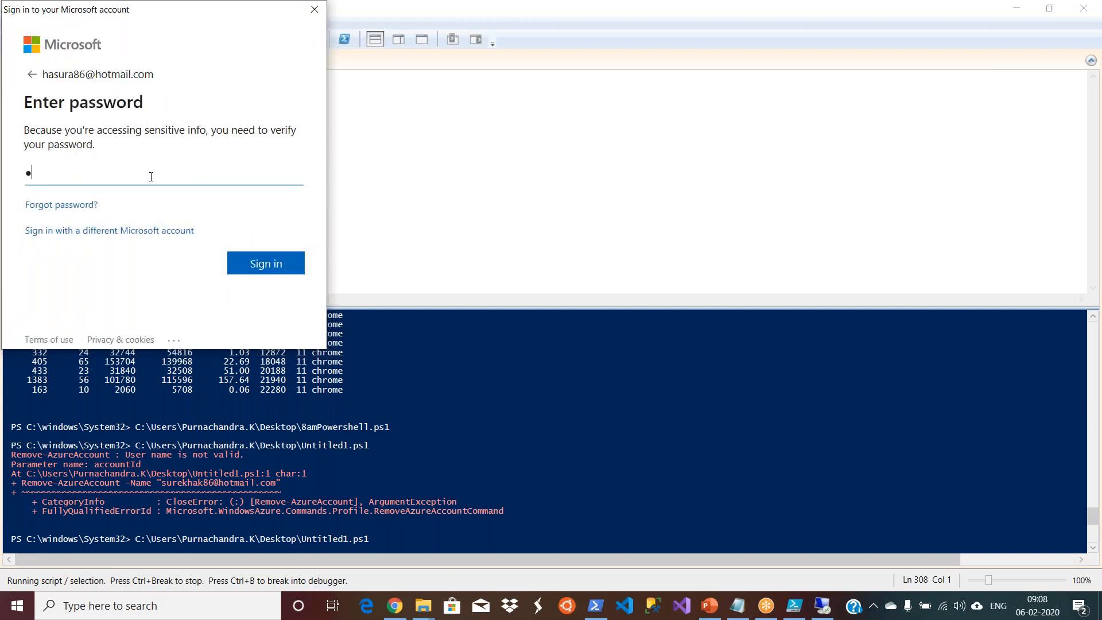
type("•••••••••")
left_click(273, 271)
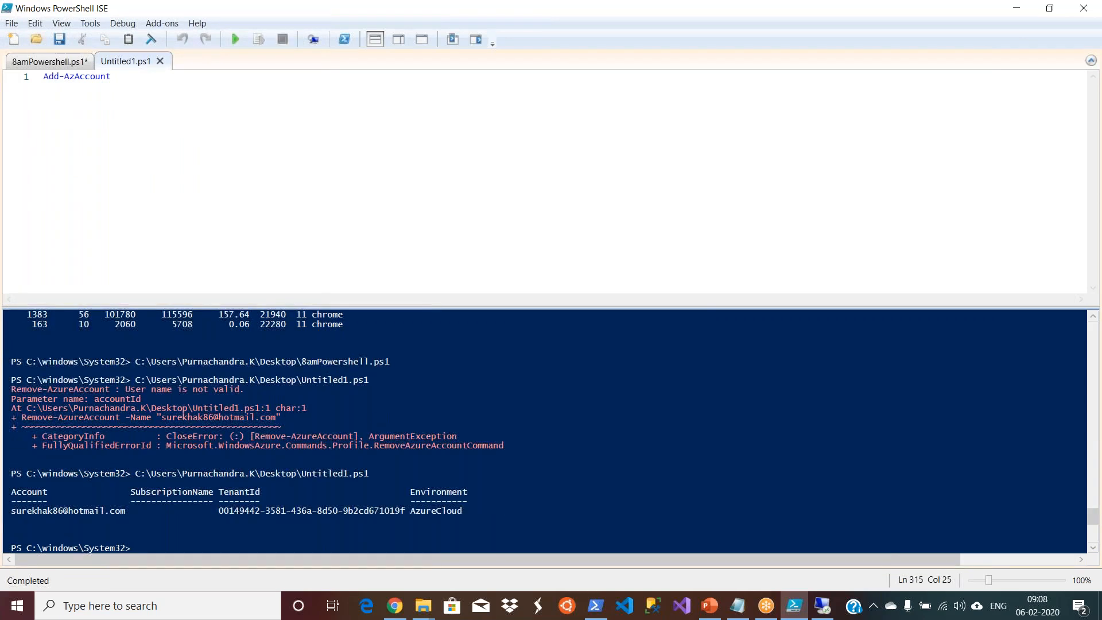
key("shift+Left")
double_click(86, 513)
Step: Open the DemoWebQA target's logs and the detailed log of Run PowerShell on Target Machines
left_click(795, 607)
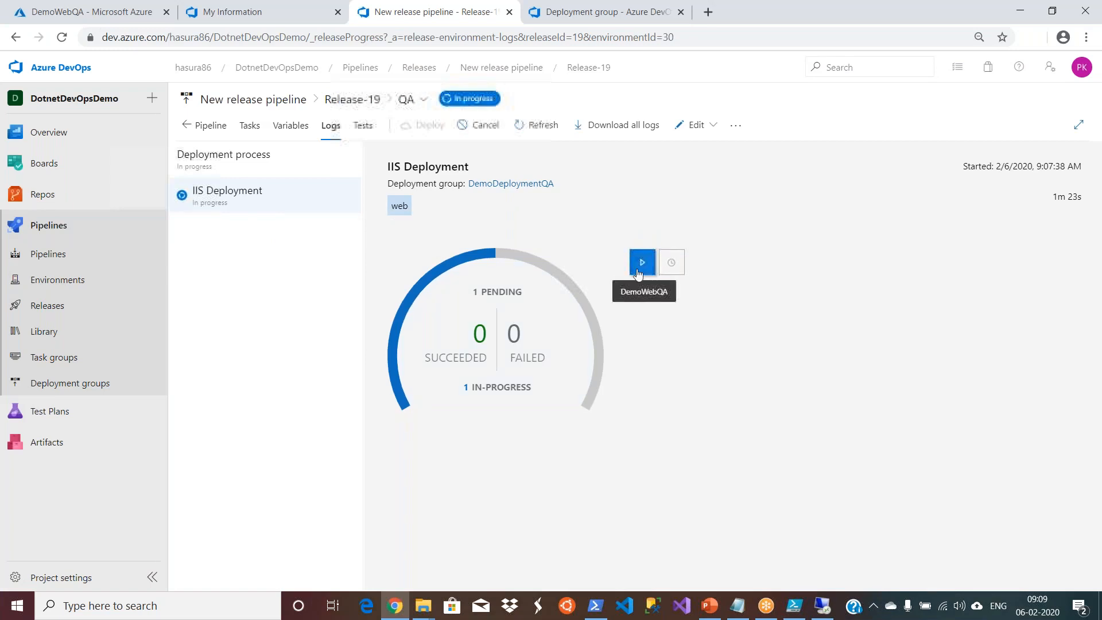
left_click(544, 372)
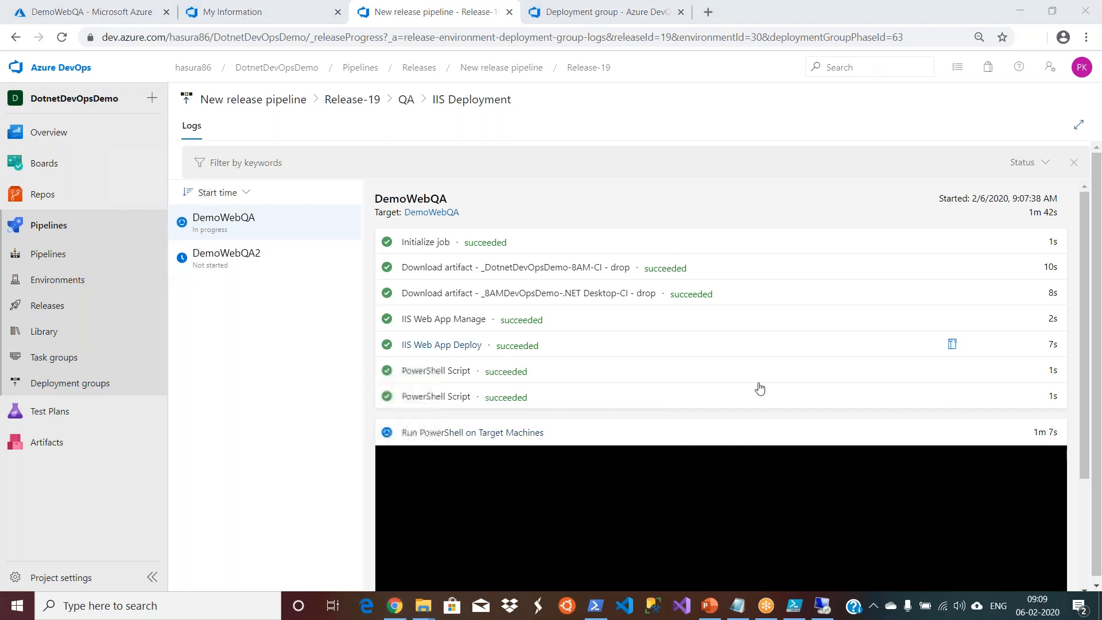
left_click_drag(1086, 312, 1087, 476)
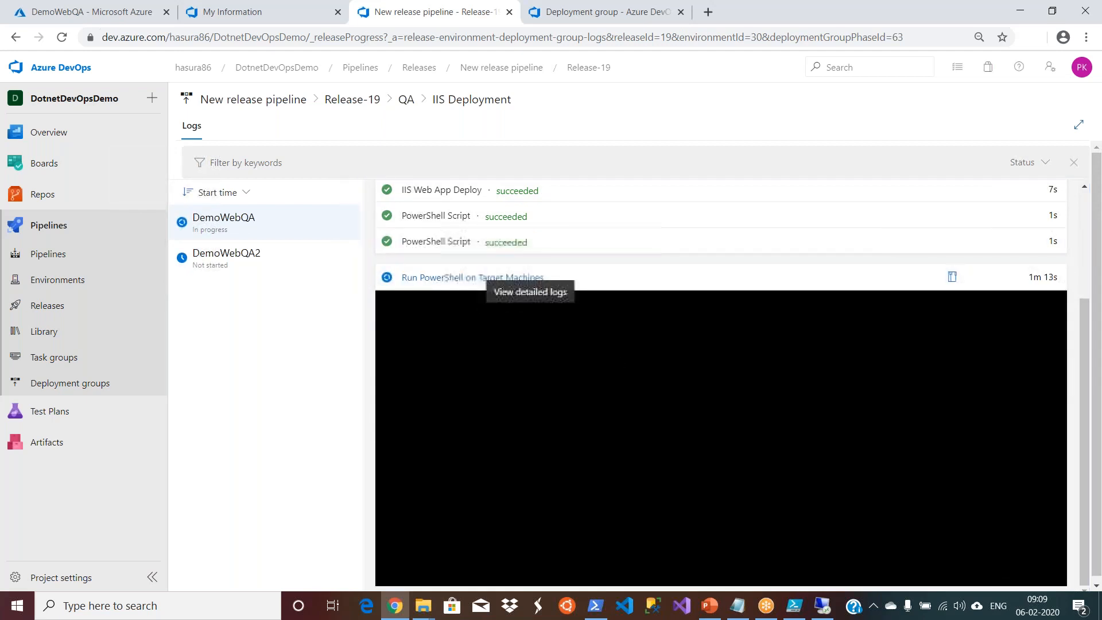
left_click(480, 279)
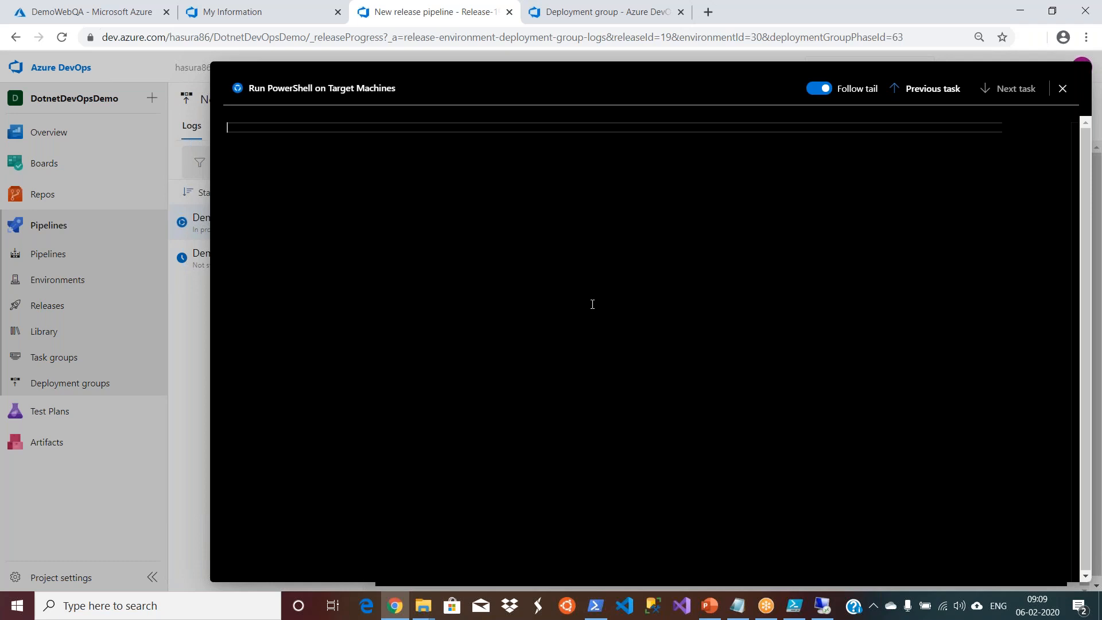
left_click(794, 606)
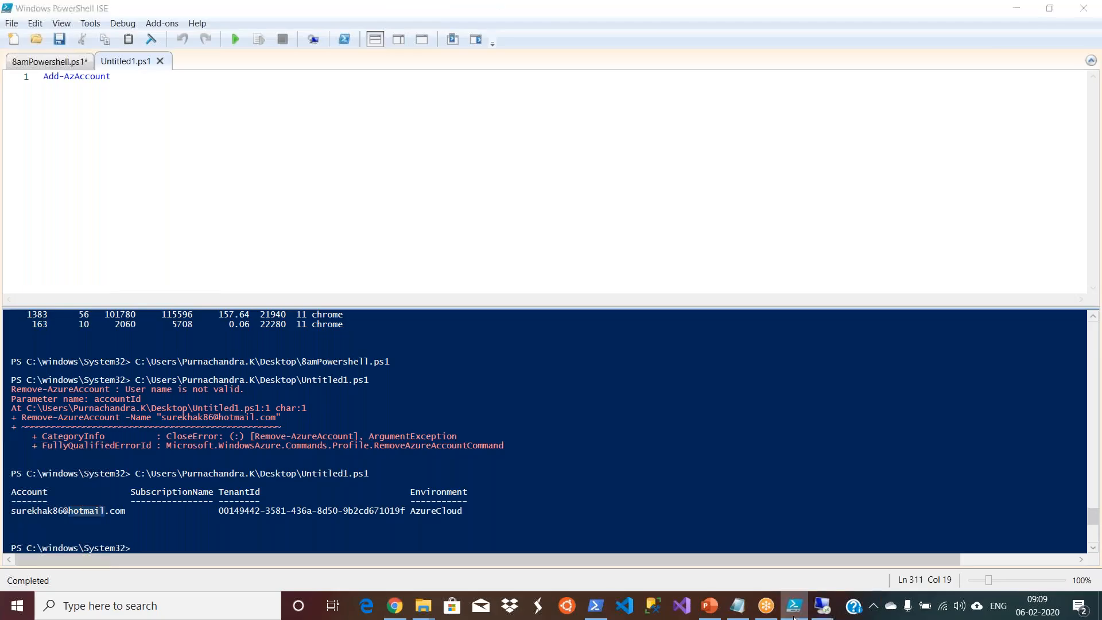
left_click(793, 609)
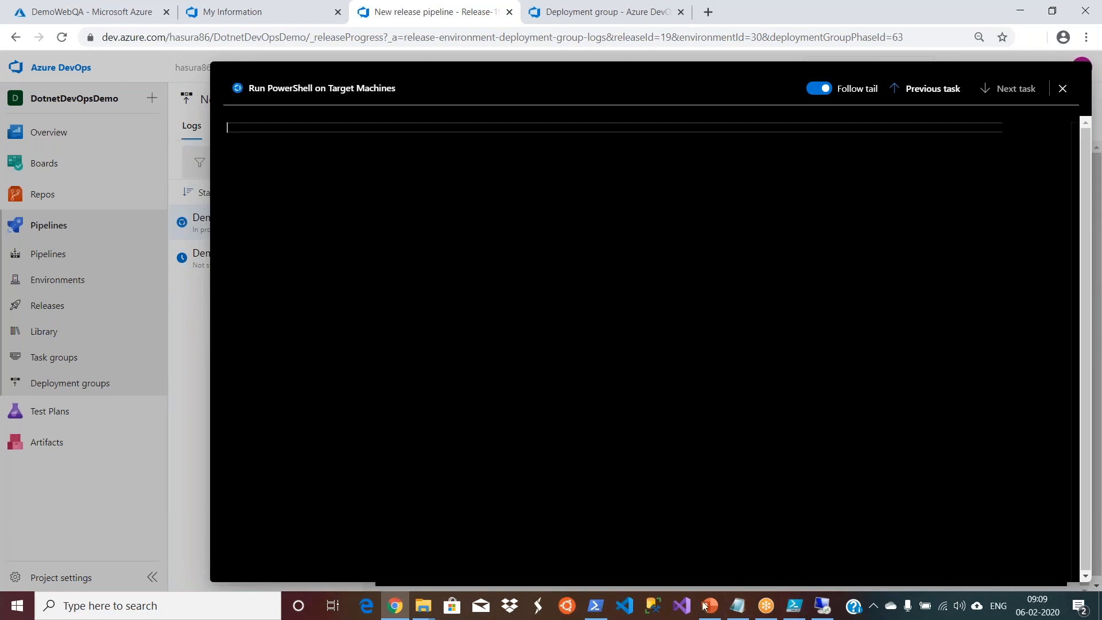
Step: Review slide 83's Add-AzAccount sample in the PowerPoint deck, then minimise PowerPoint
mouse_move(707, 608)
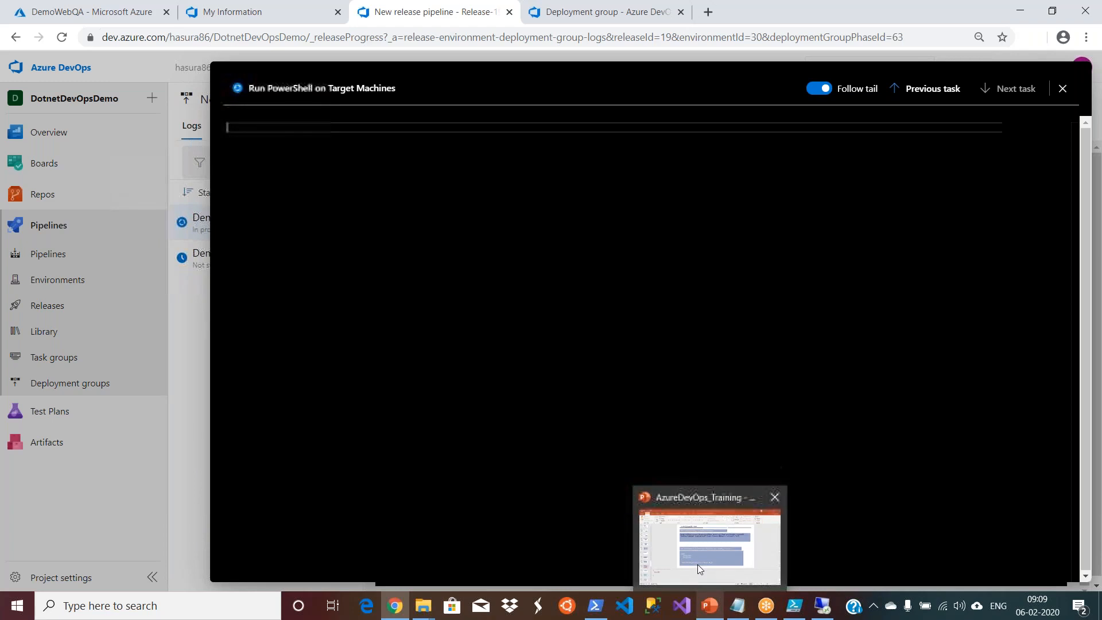
left_click(697, 564)
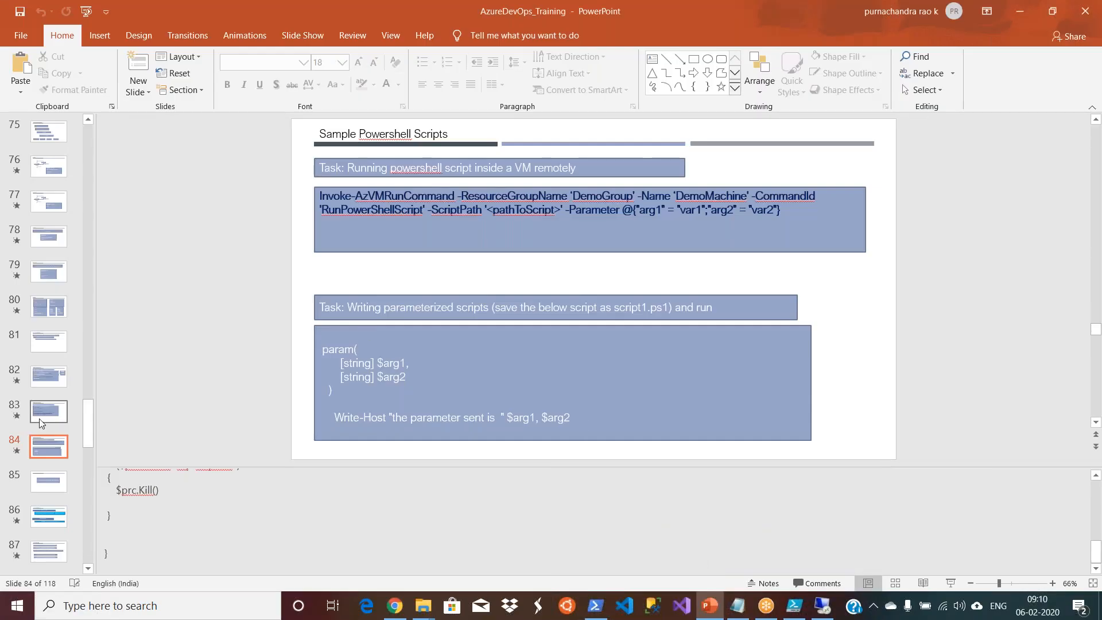
left_click(39, 418)
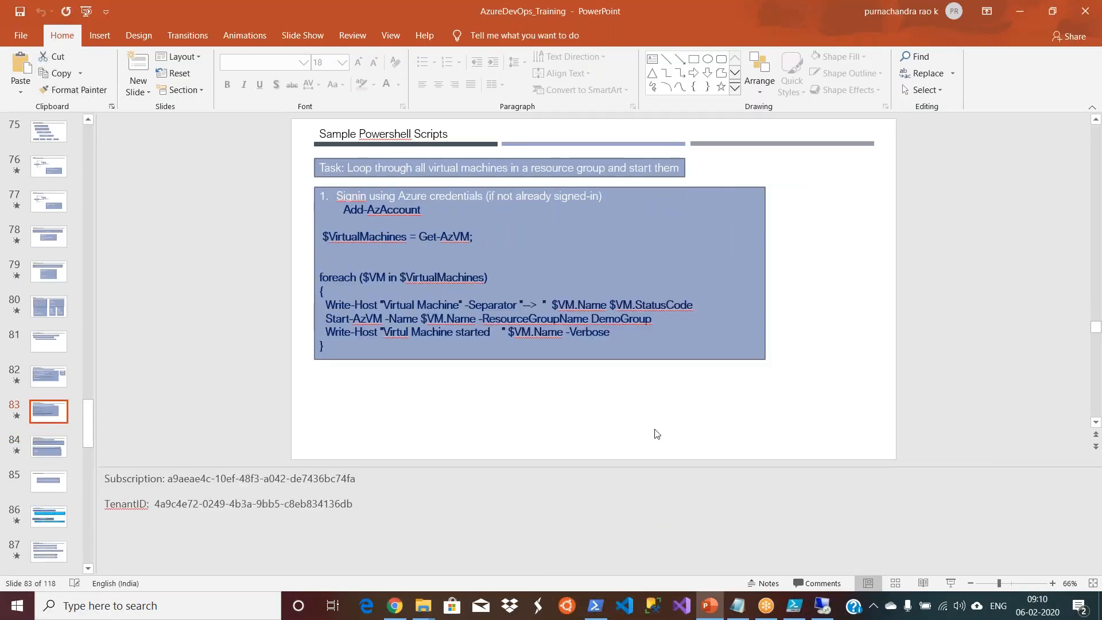
left_click(709, 607)
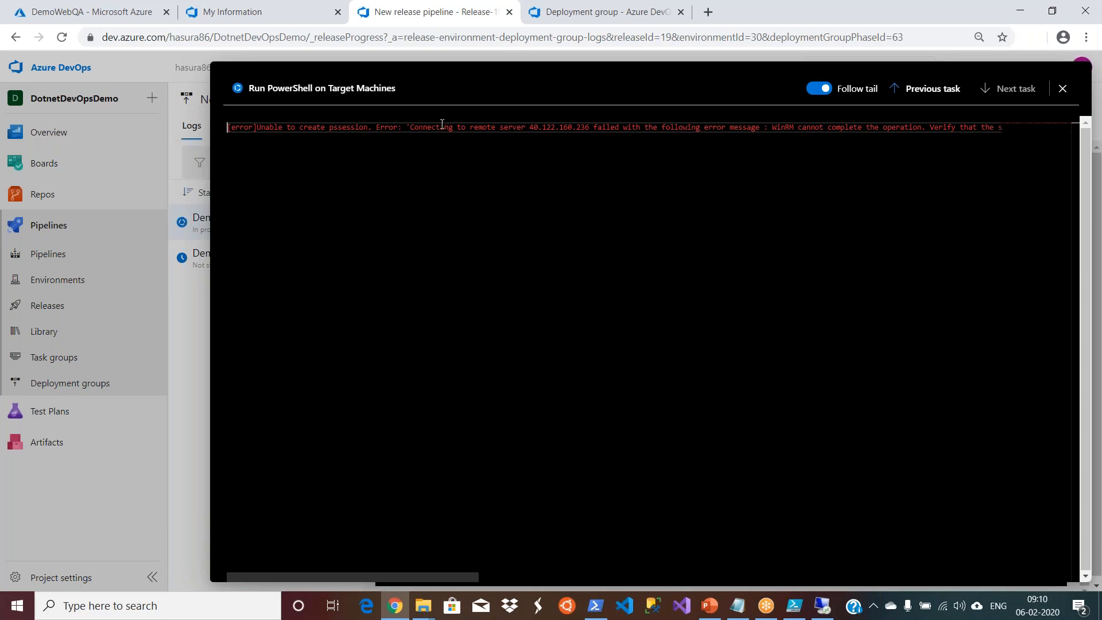
Step: Read the WinRM connection error in the task log, then close the full-screen log viewer
left_click_drag(410, 127, 1006, 130)
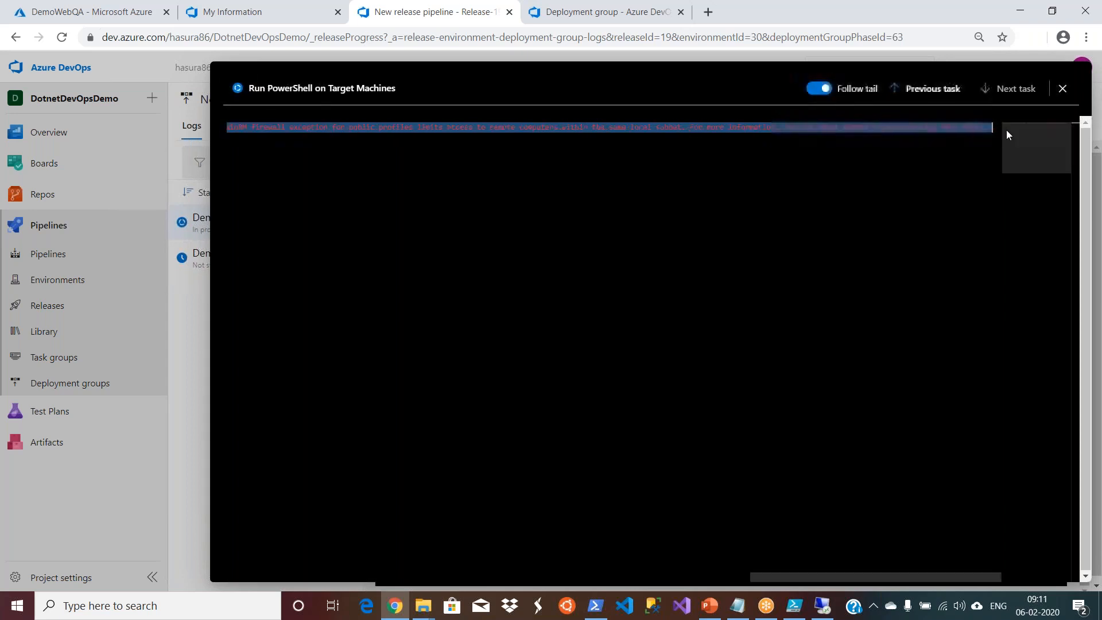
left_click(880, 125)
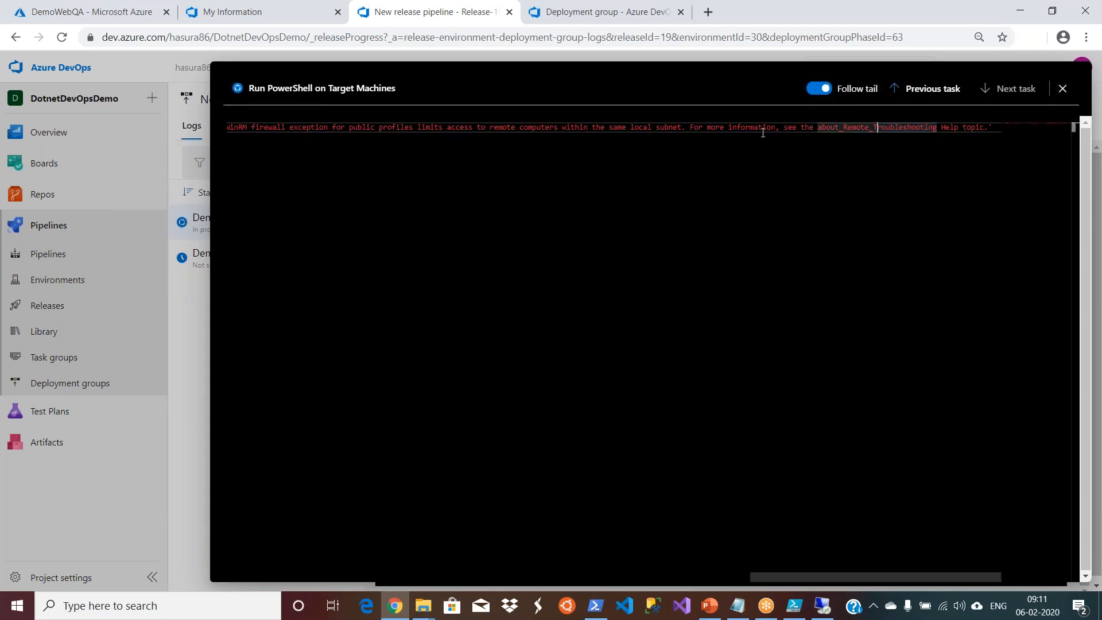
left_click(687, 126)
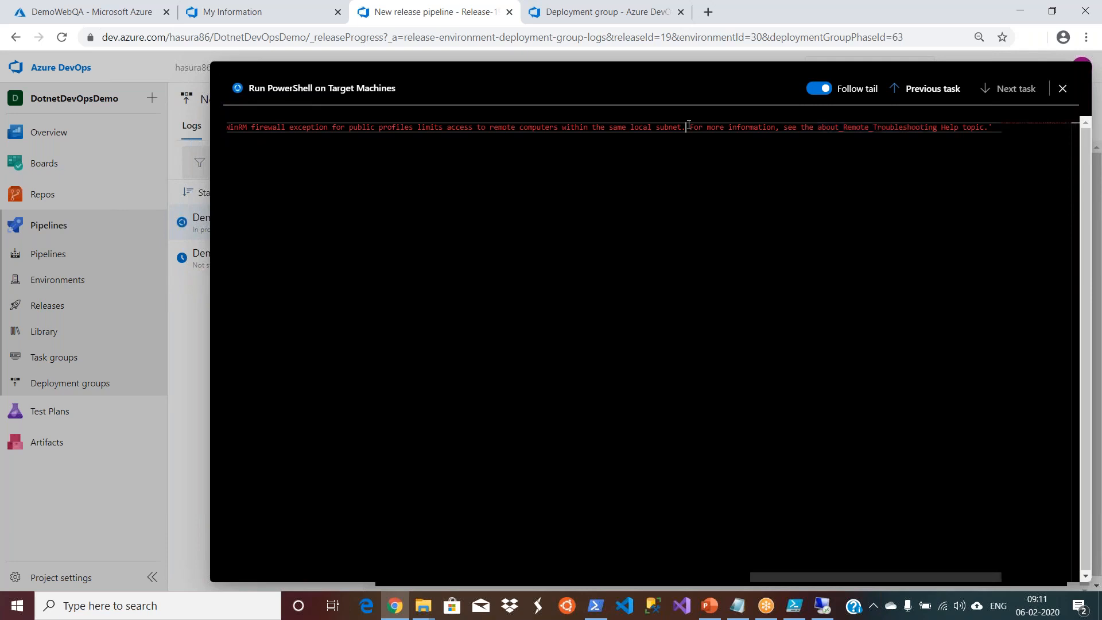
left_click(1062, 88)
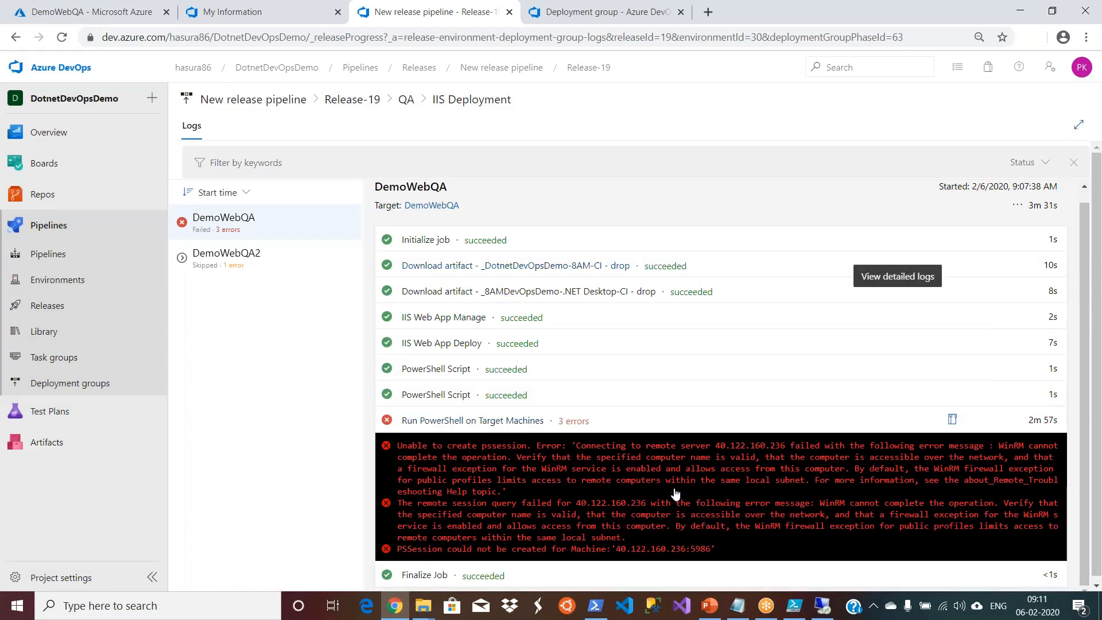